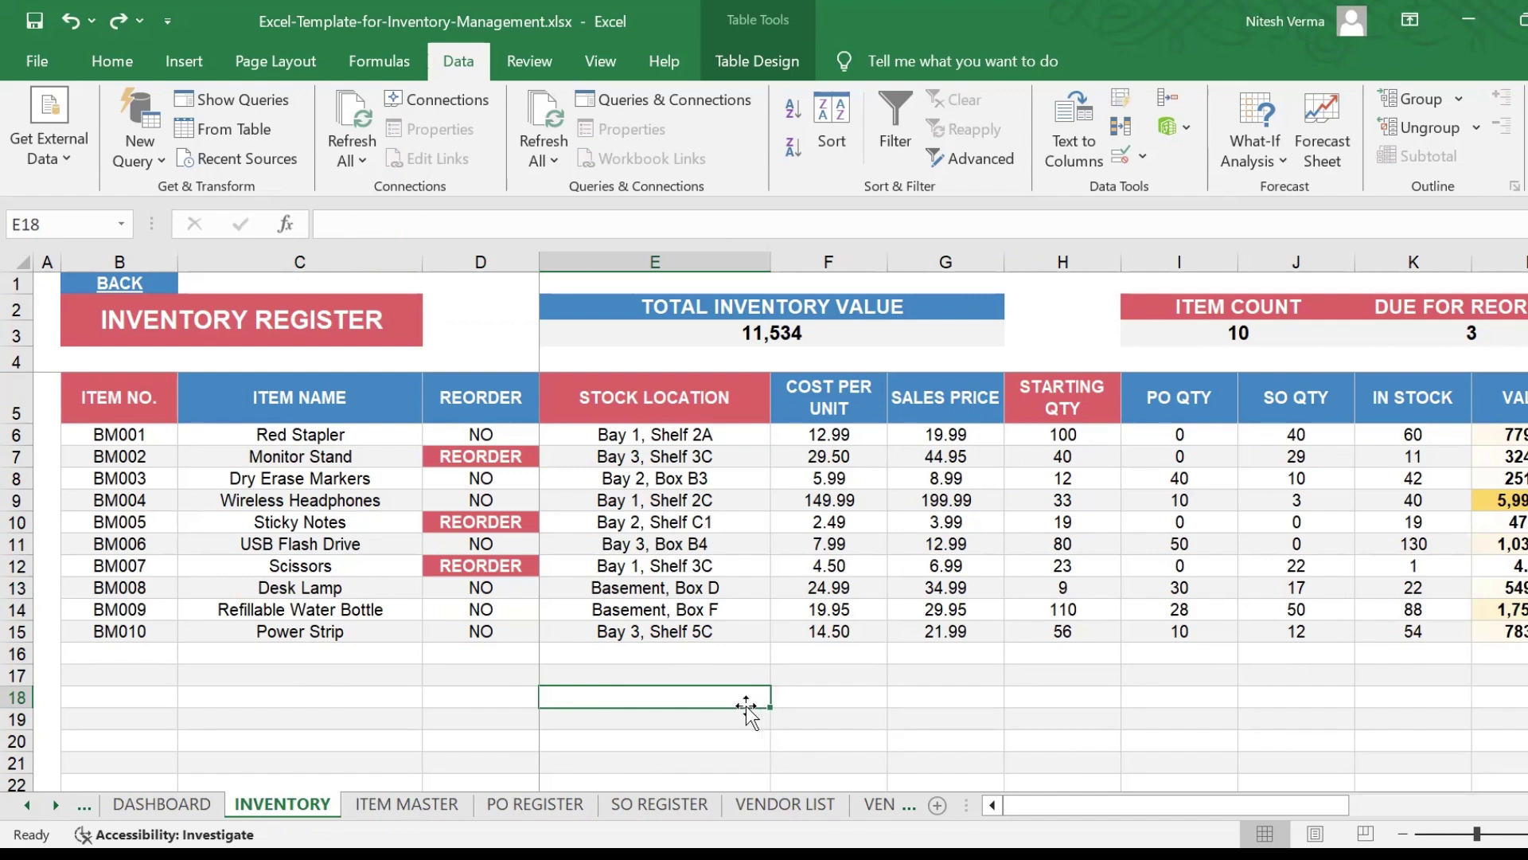
Inspect BM006's register row, then the dashboard's Inventory Value, reorder count, Reorder Value and monthly table
click(120, 543)
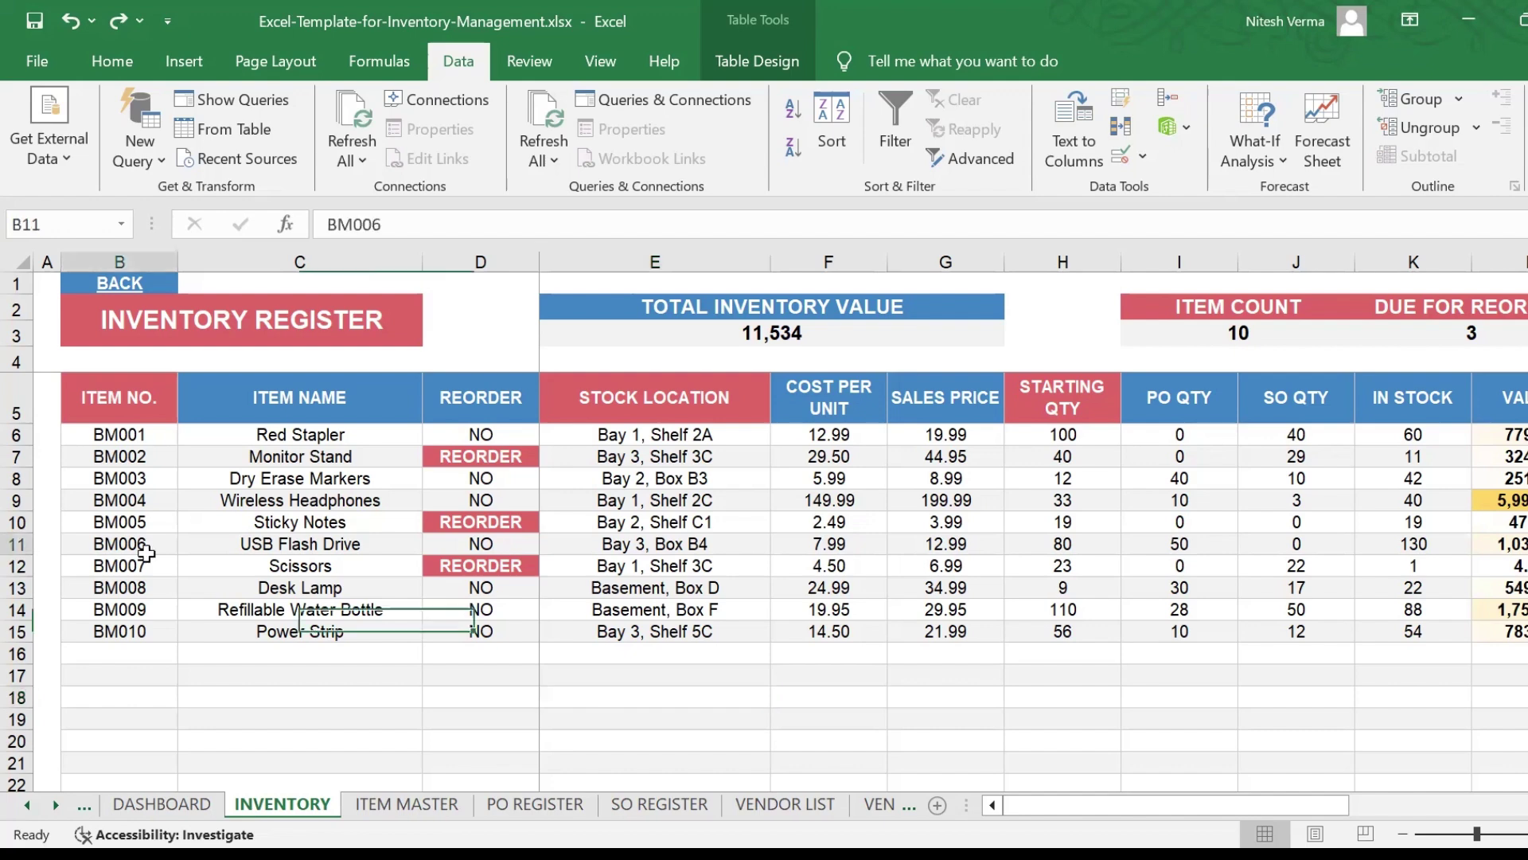
key(Right)
key(Right)
key(Right)
key(Right)
key(Right)
key(Right)
key(Right)
key(Right)
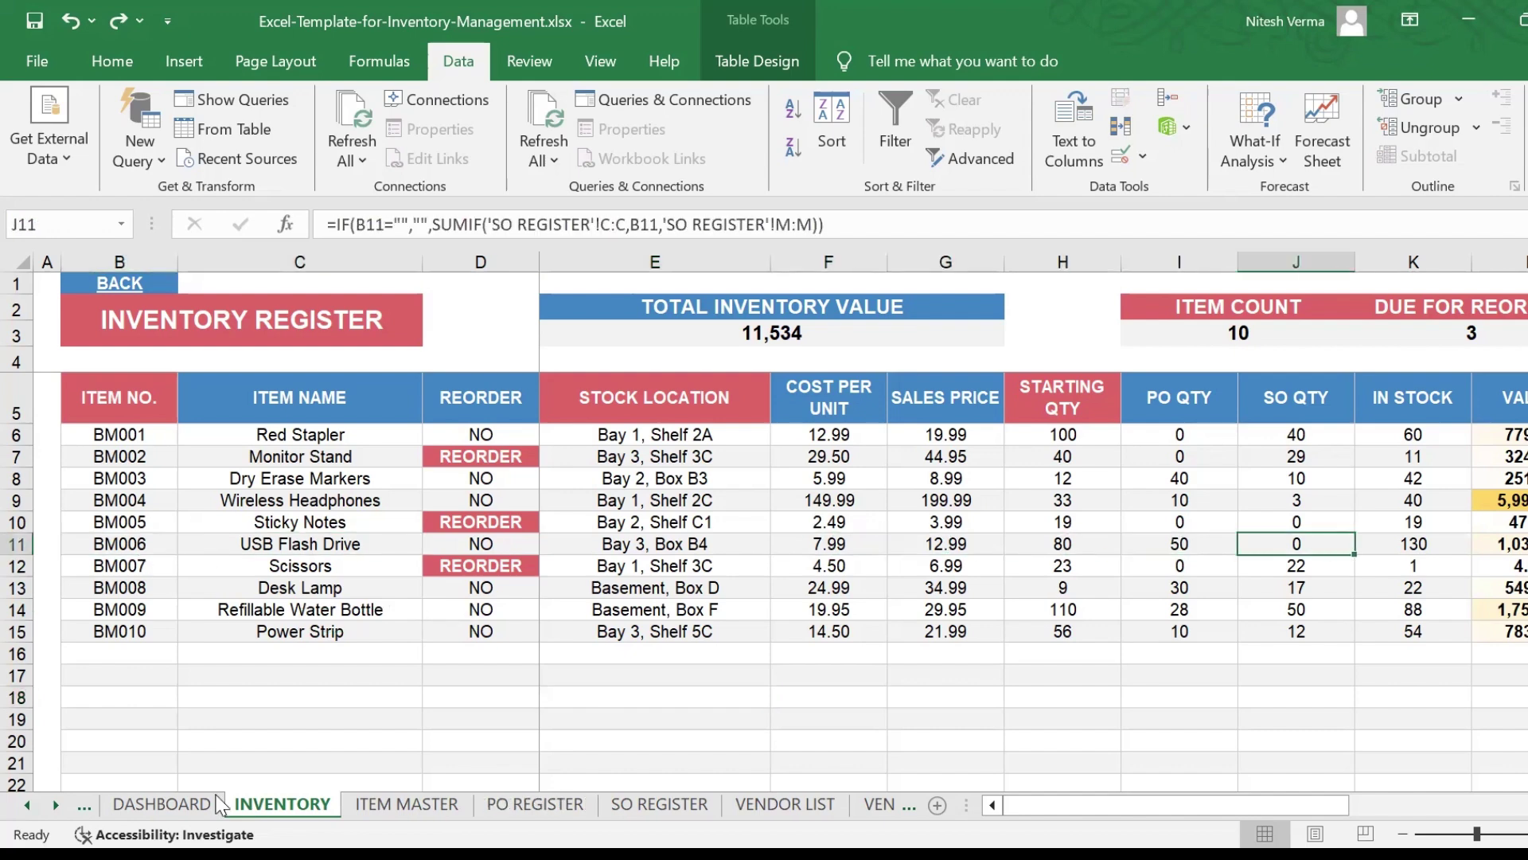
click(161, 804)
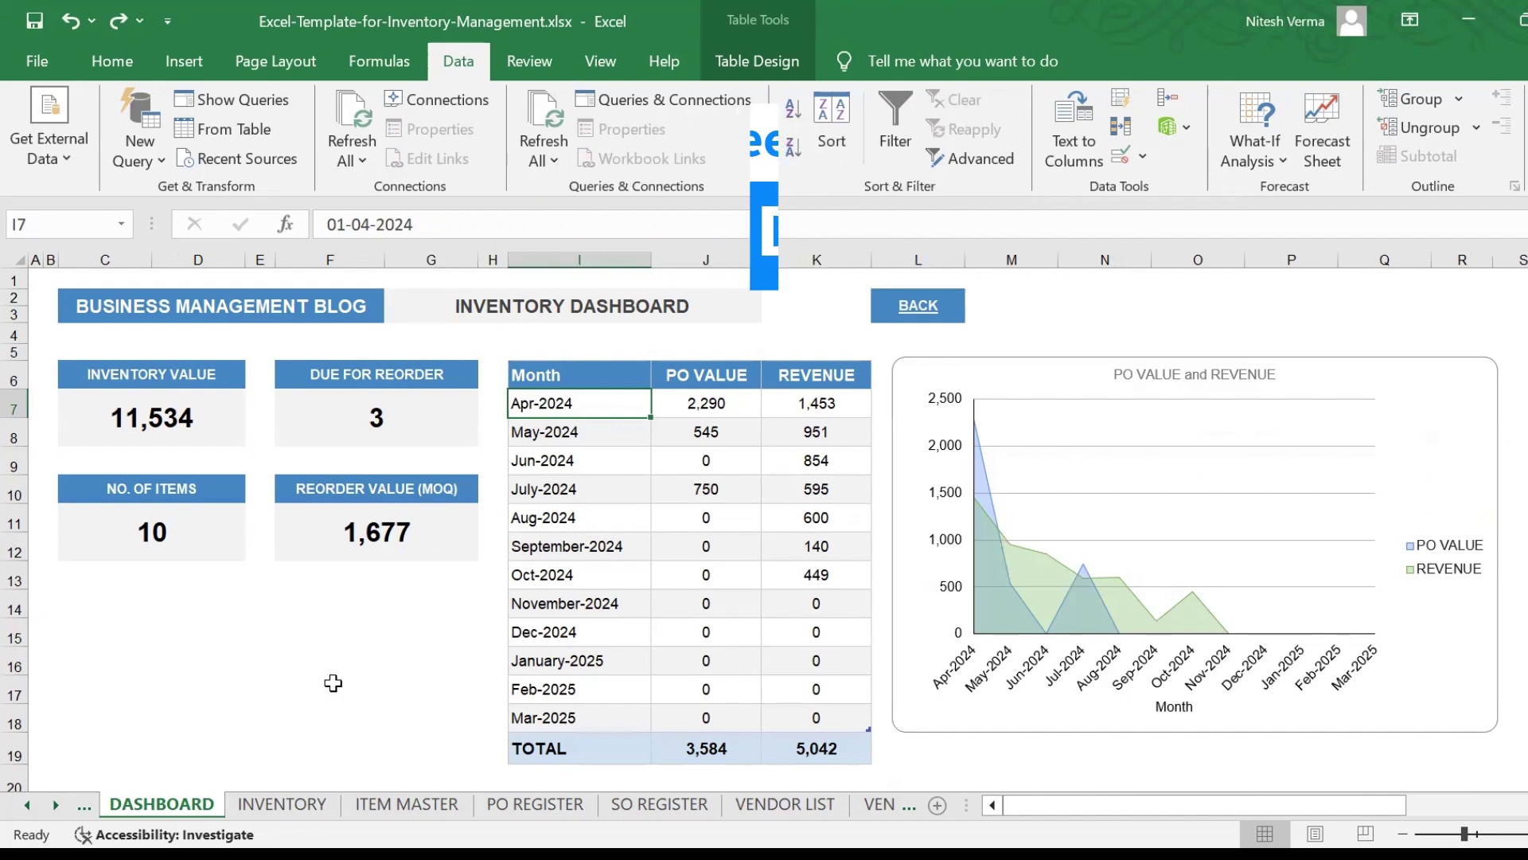
click(180, 413)
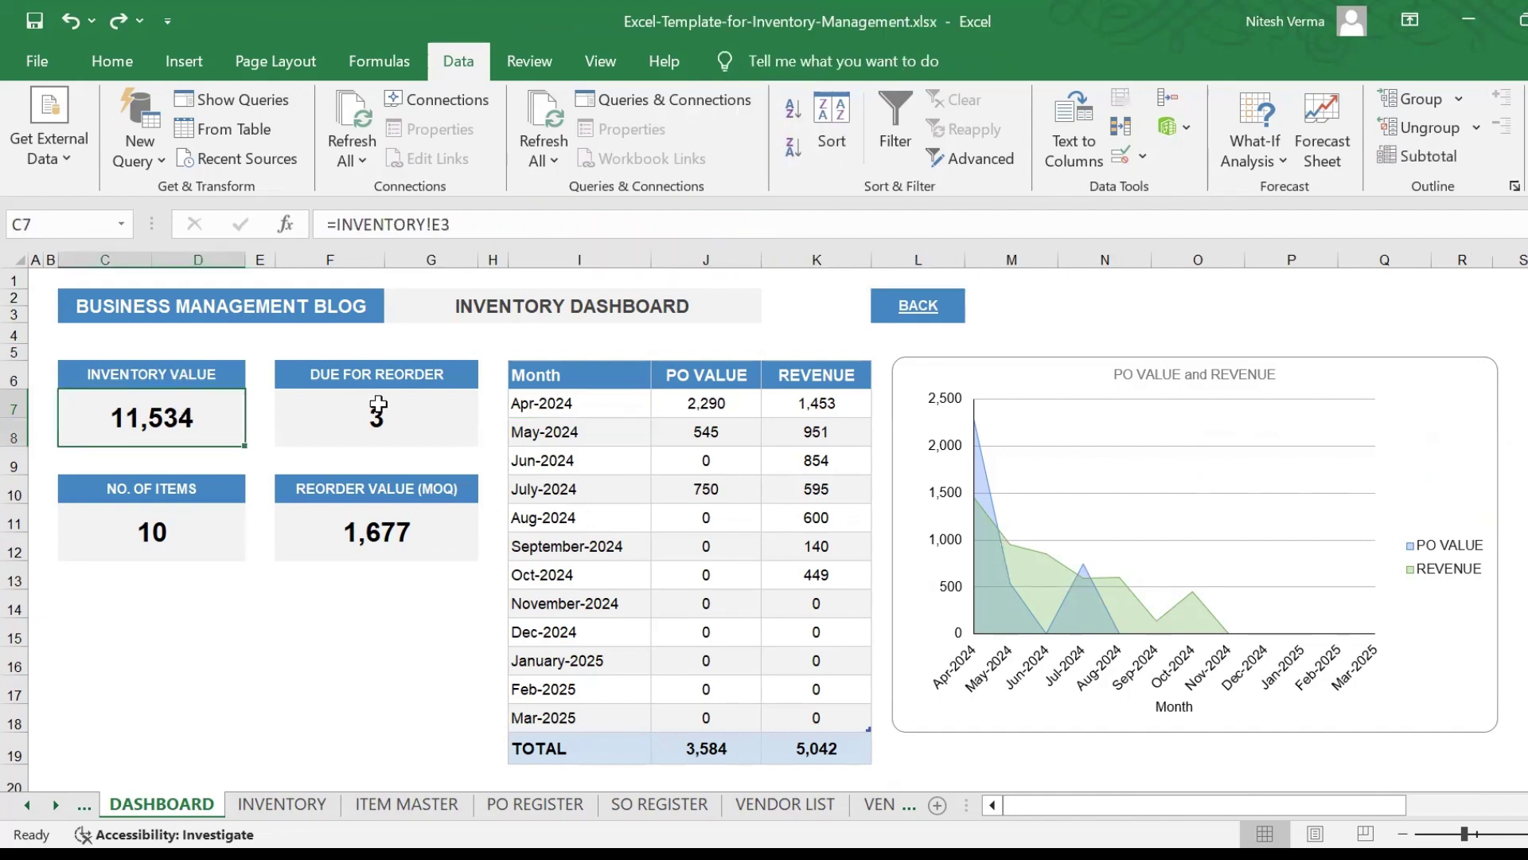
click(376, 414)
click(422, 532)
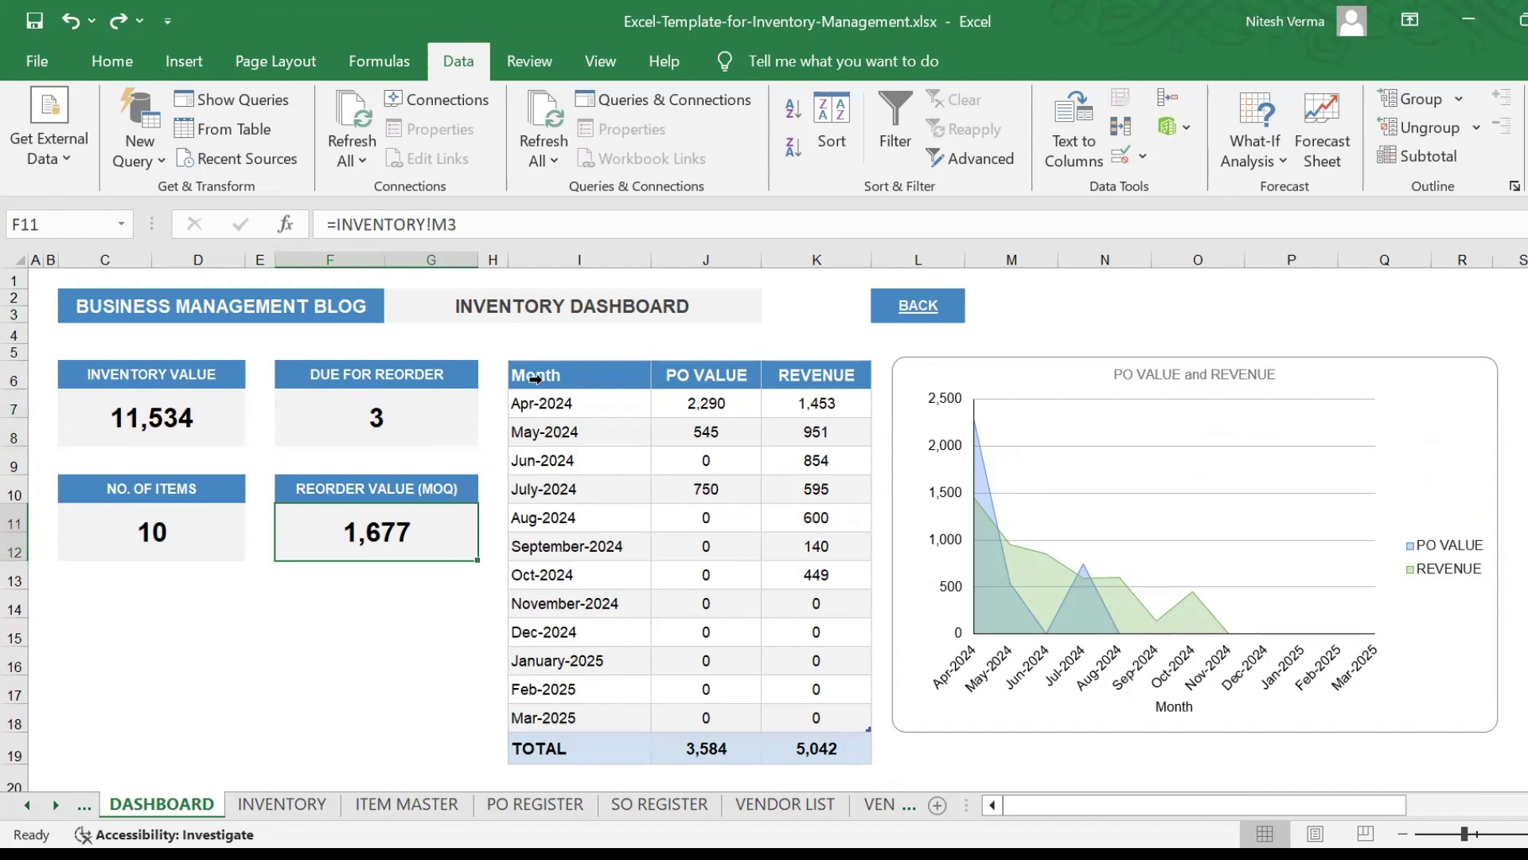
drag(527, 375, 837, 764)
click(399, 686)
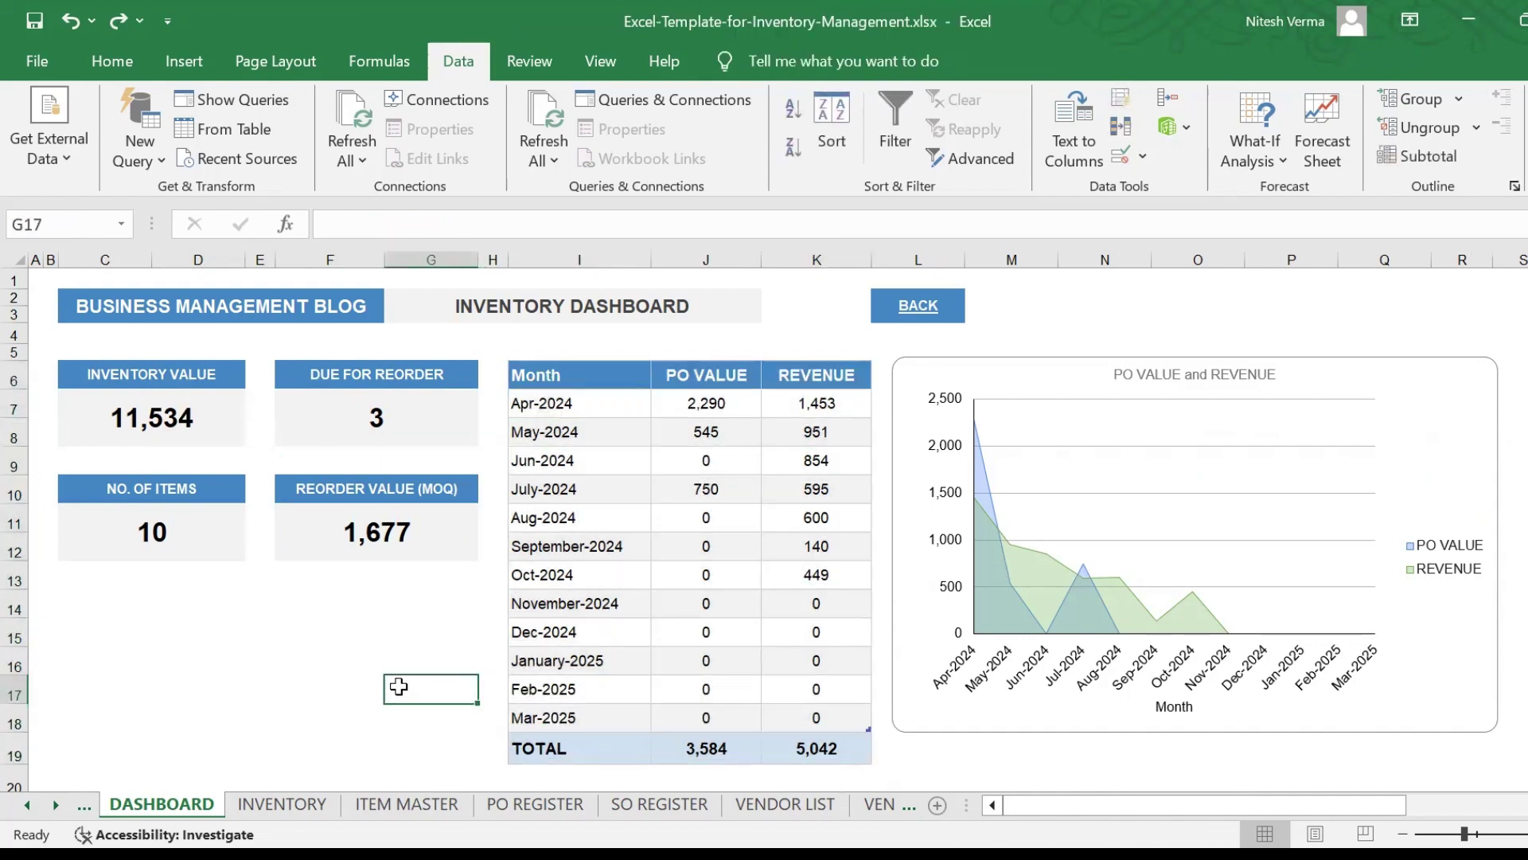
In the inventory register, check BM008's reorder status and step through the column headers and first item's fields
click(300, 804)
click(120, 590)
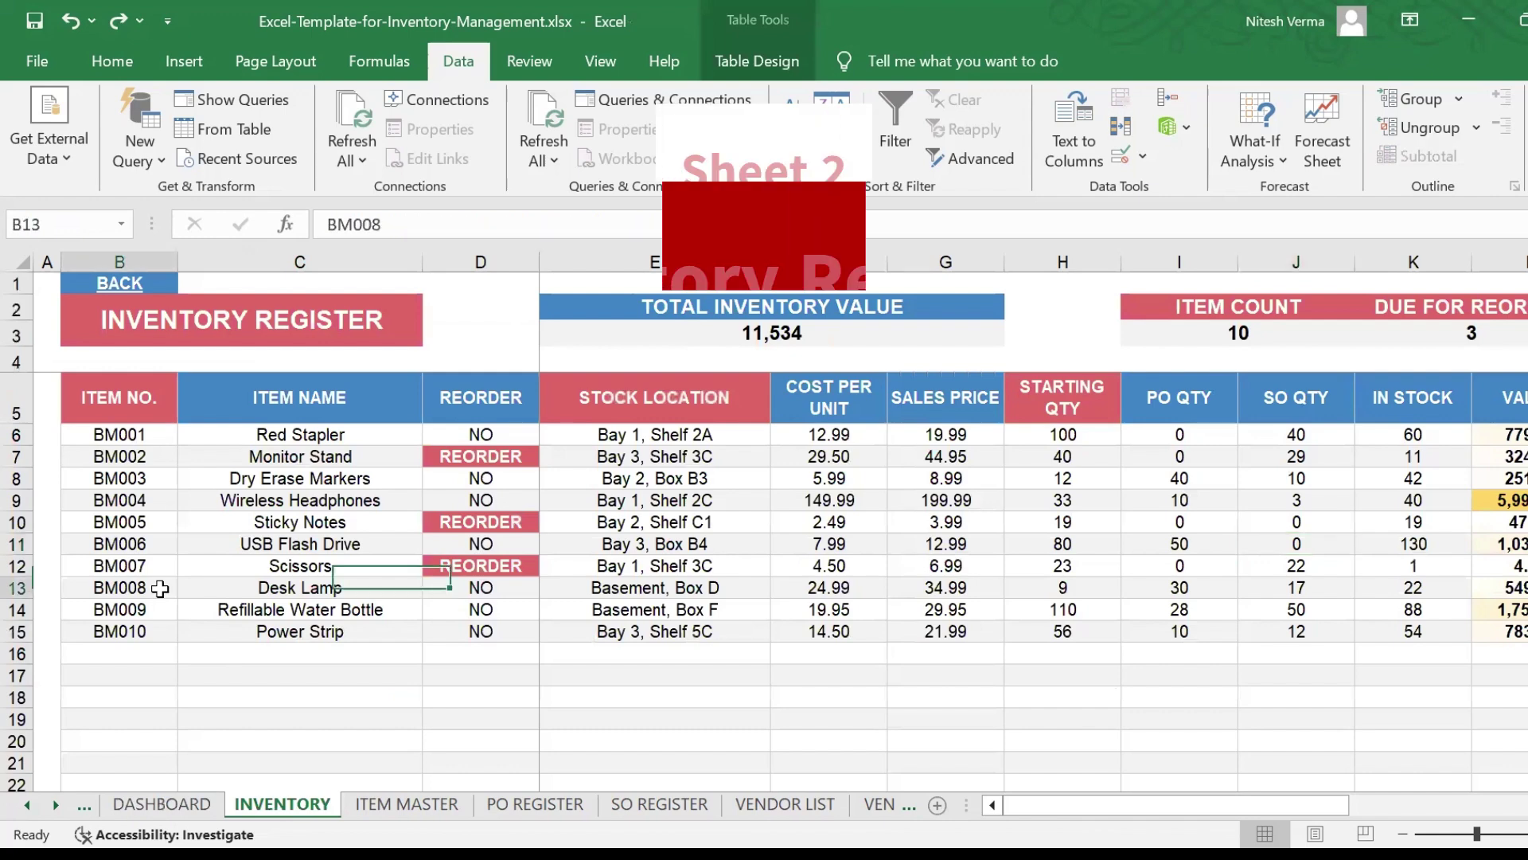
click(481, 587)
key(Right)
key(Right)
key(Up)
key(Up)
key(Up)
key(Up)
key(Up)
key(Up)
key(Up)
key(Up)
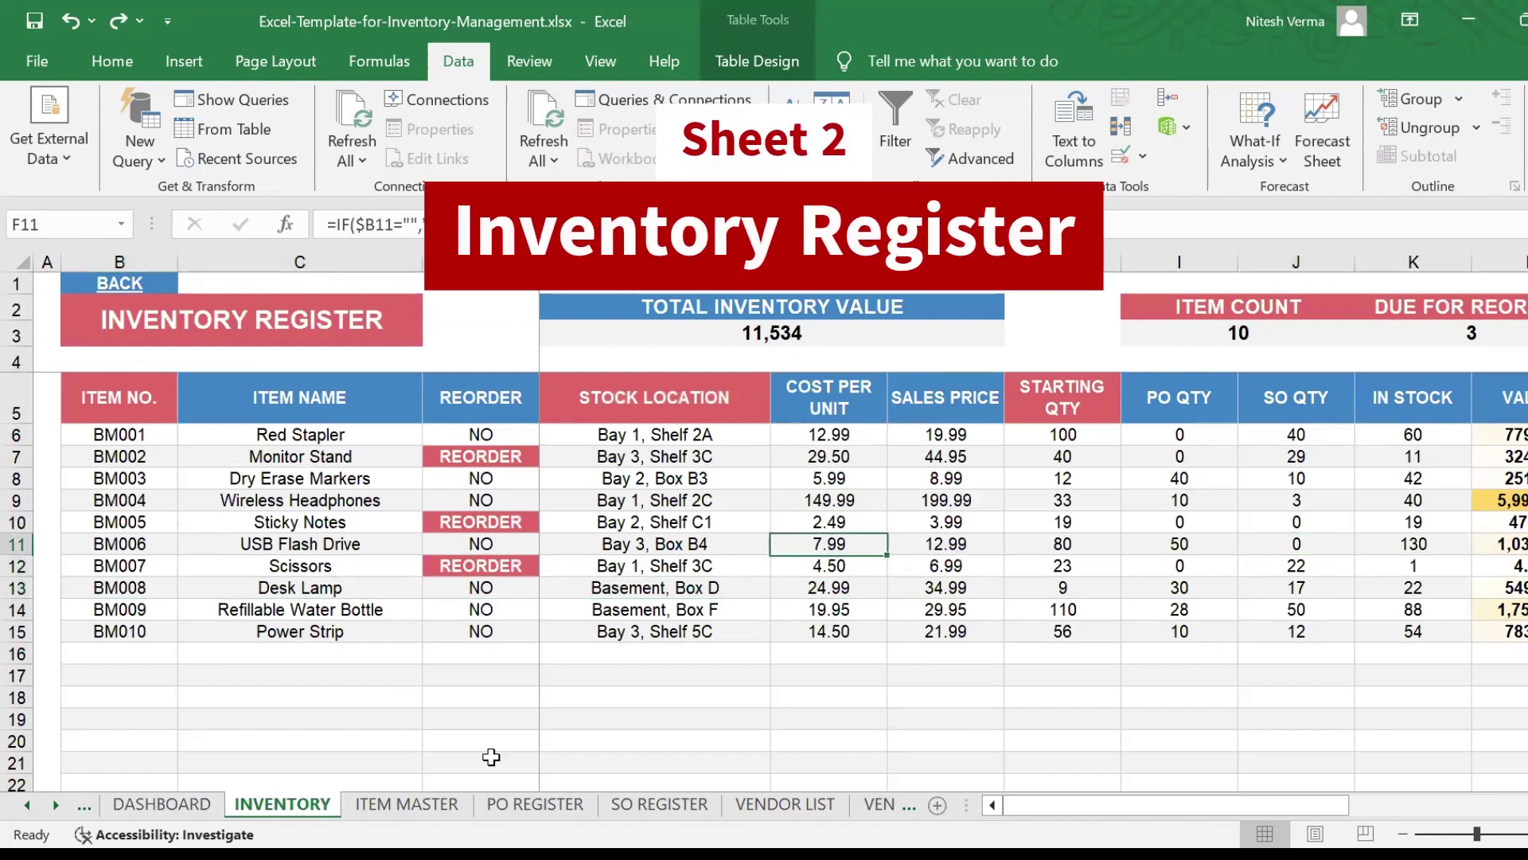
key(Right)
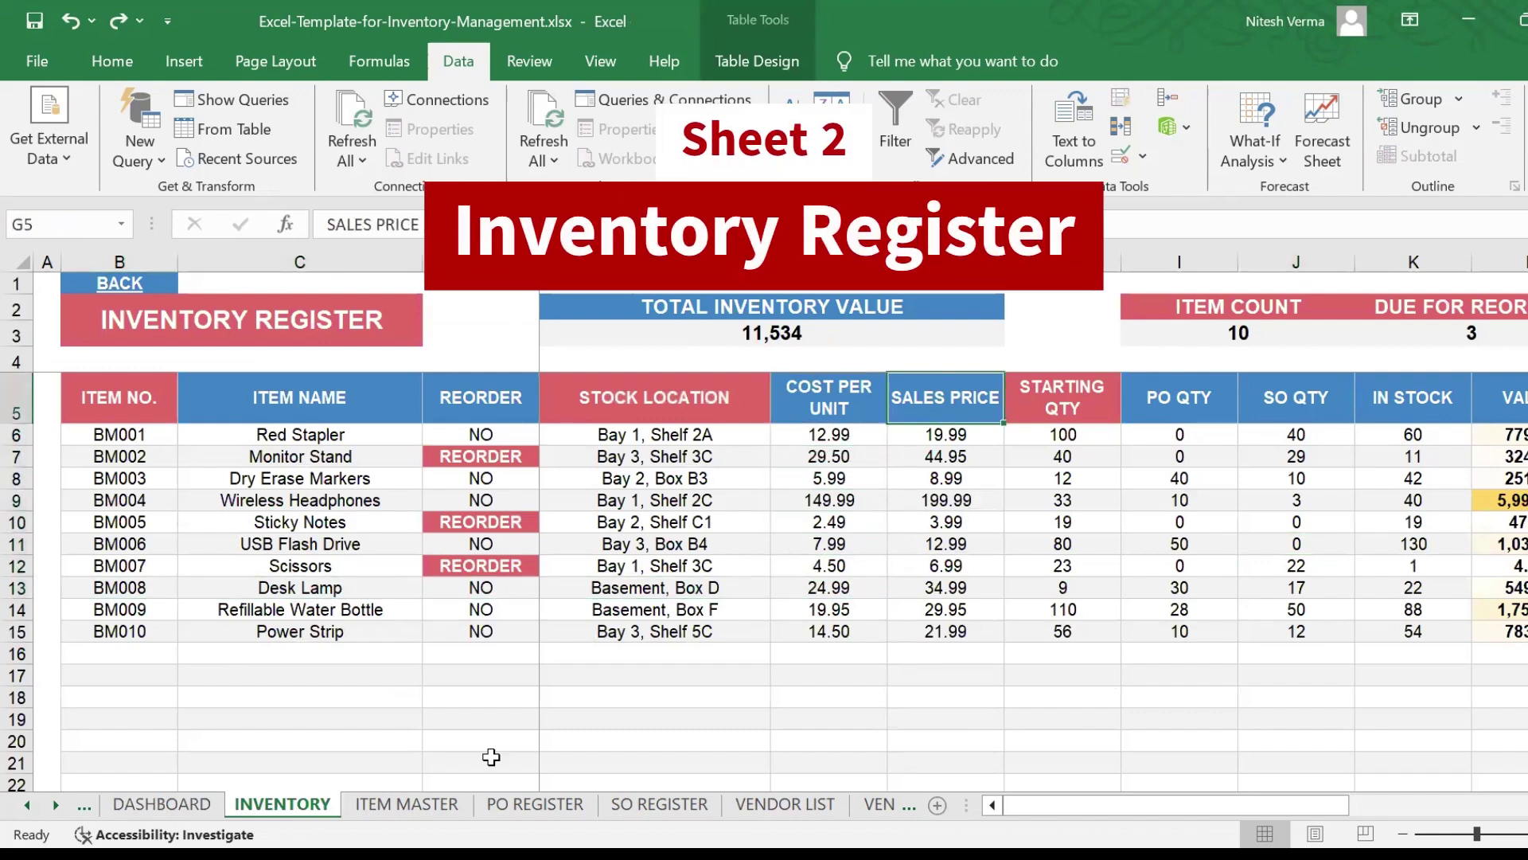
key(Left)
key(Left)
key(Left)
key(Left)
key(Left)
key(Right)
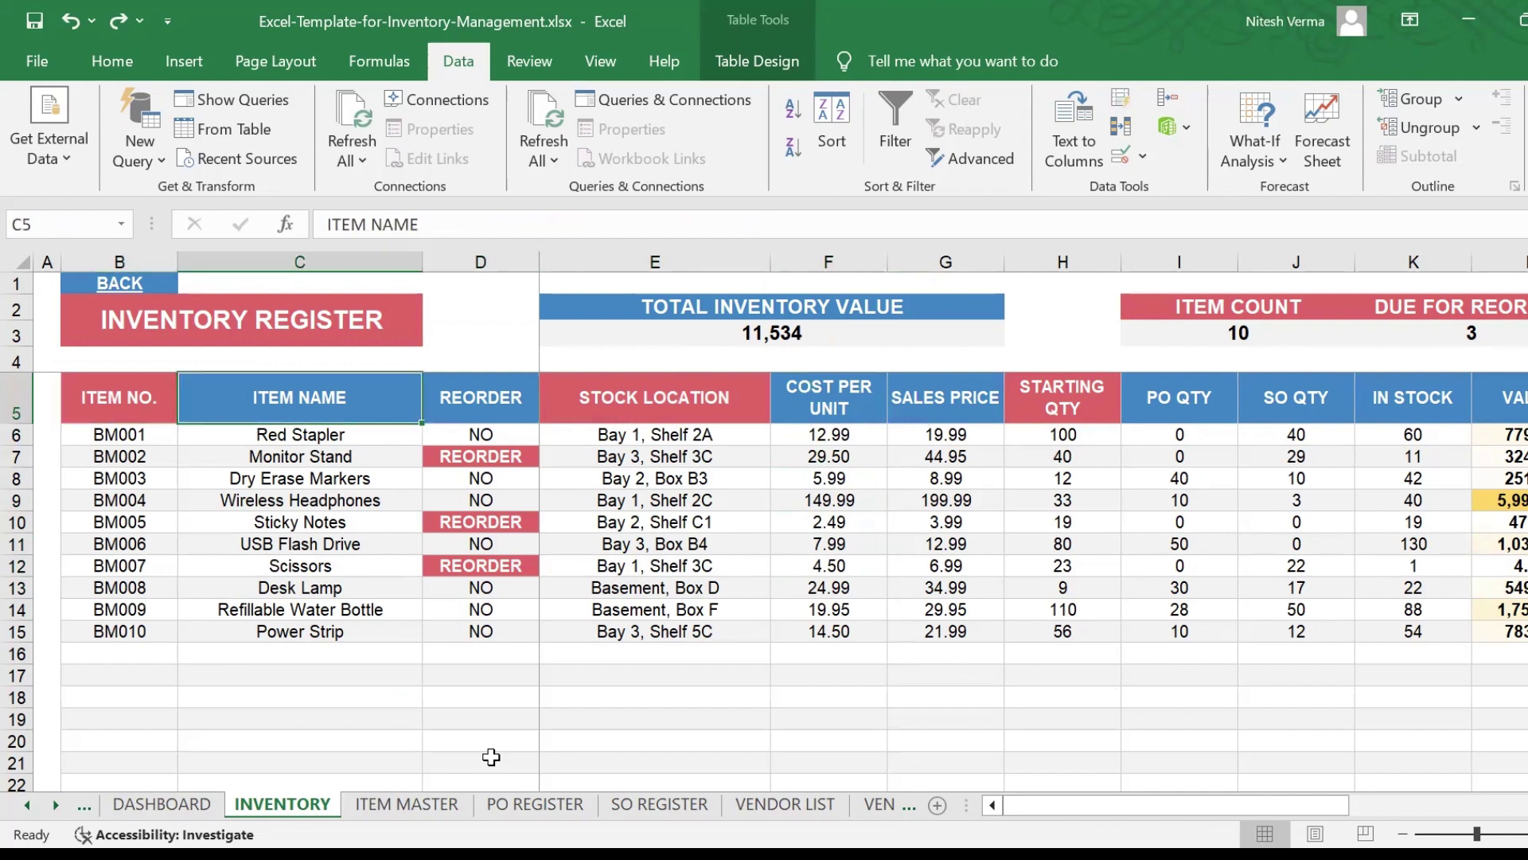
key(Left)
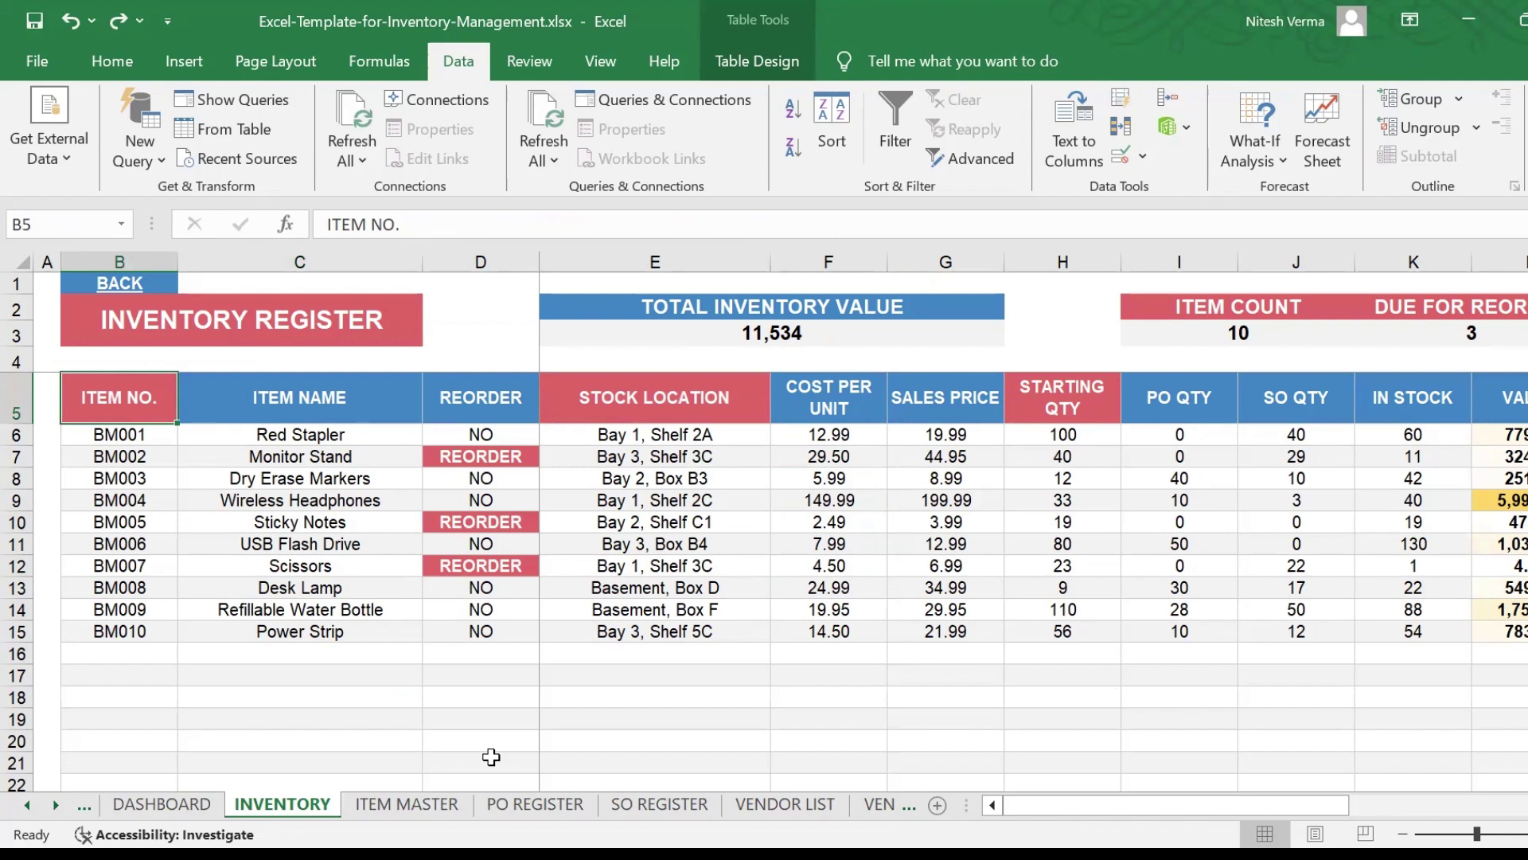
key(Down)
key(Right)
key(Right)
key(Right)
key(Right)
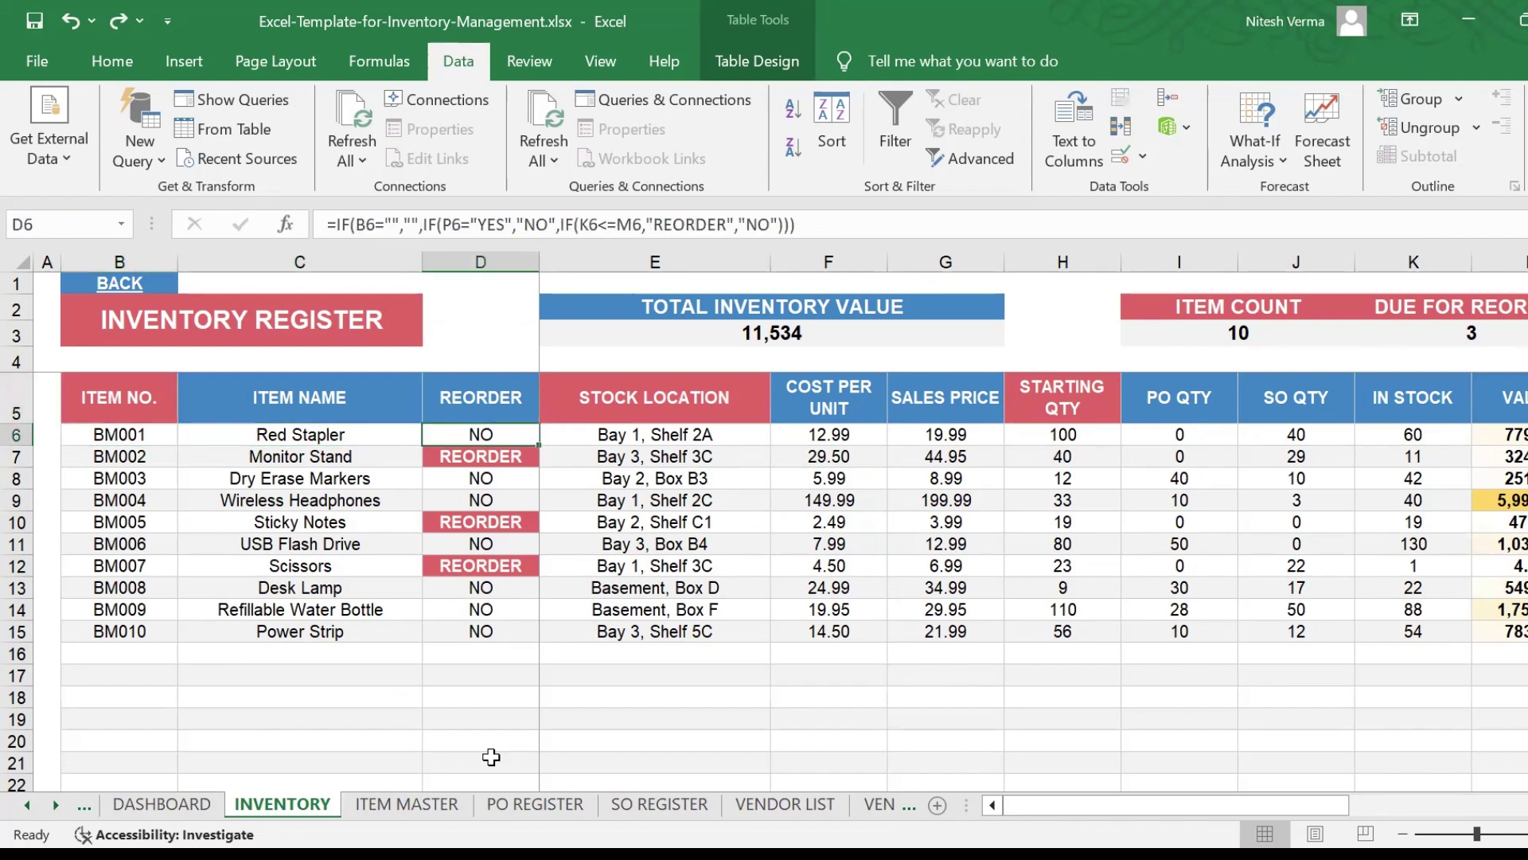
key(Right)
key(Right)
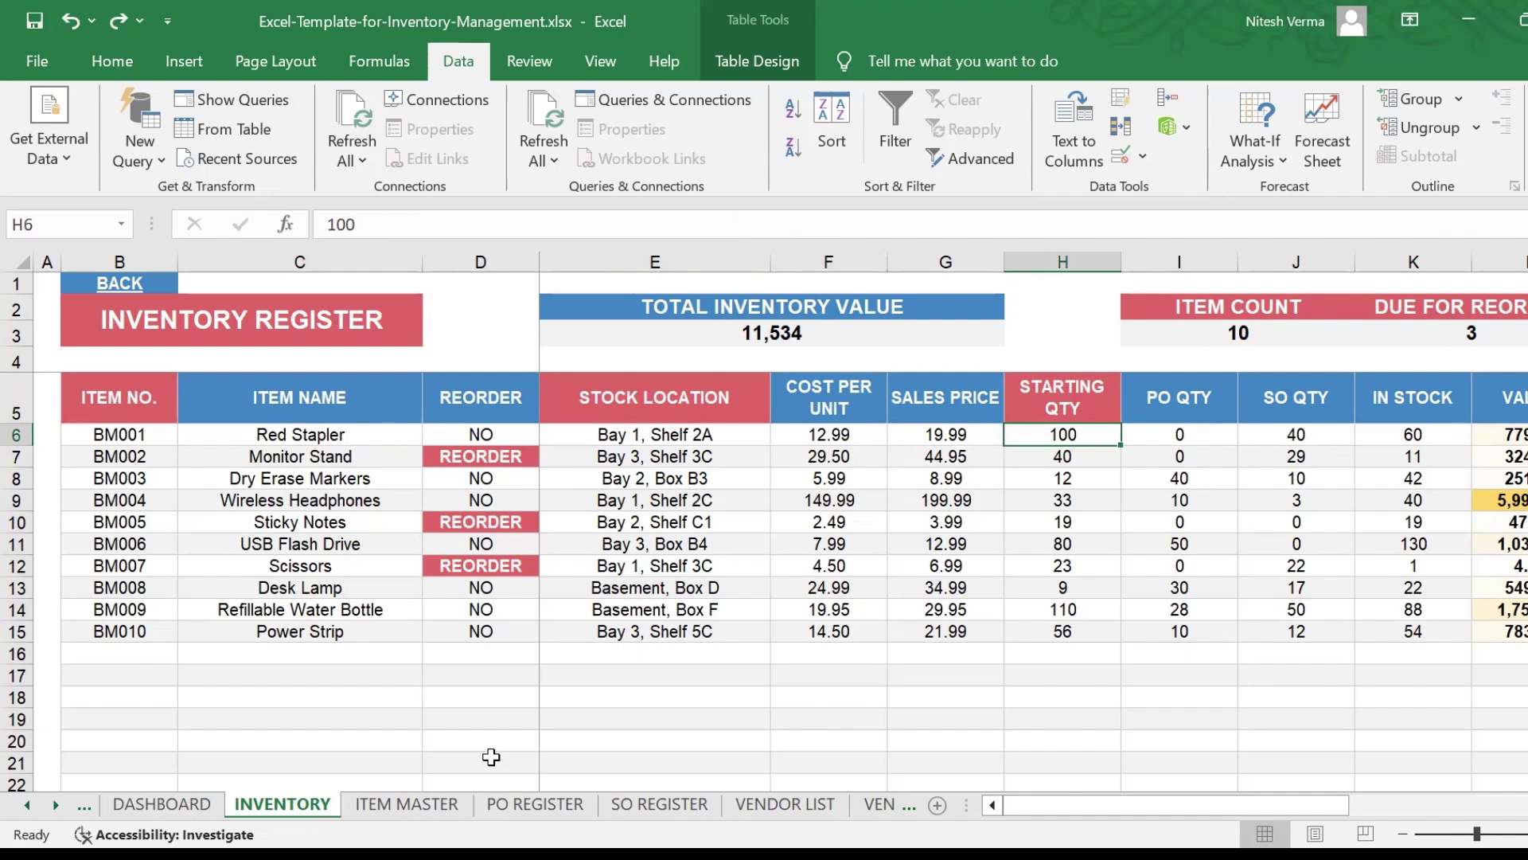
Browse the Item Master item numbers and the MOQ averaging formula in row 14
click(434, 805)
click(114, 468)
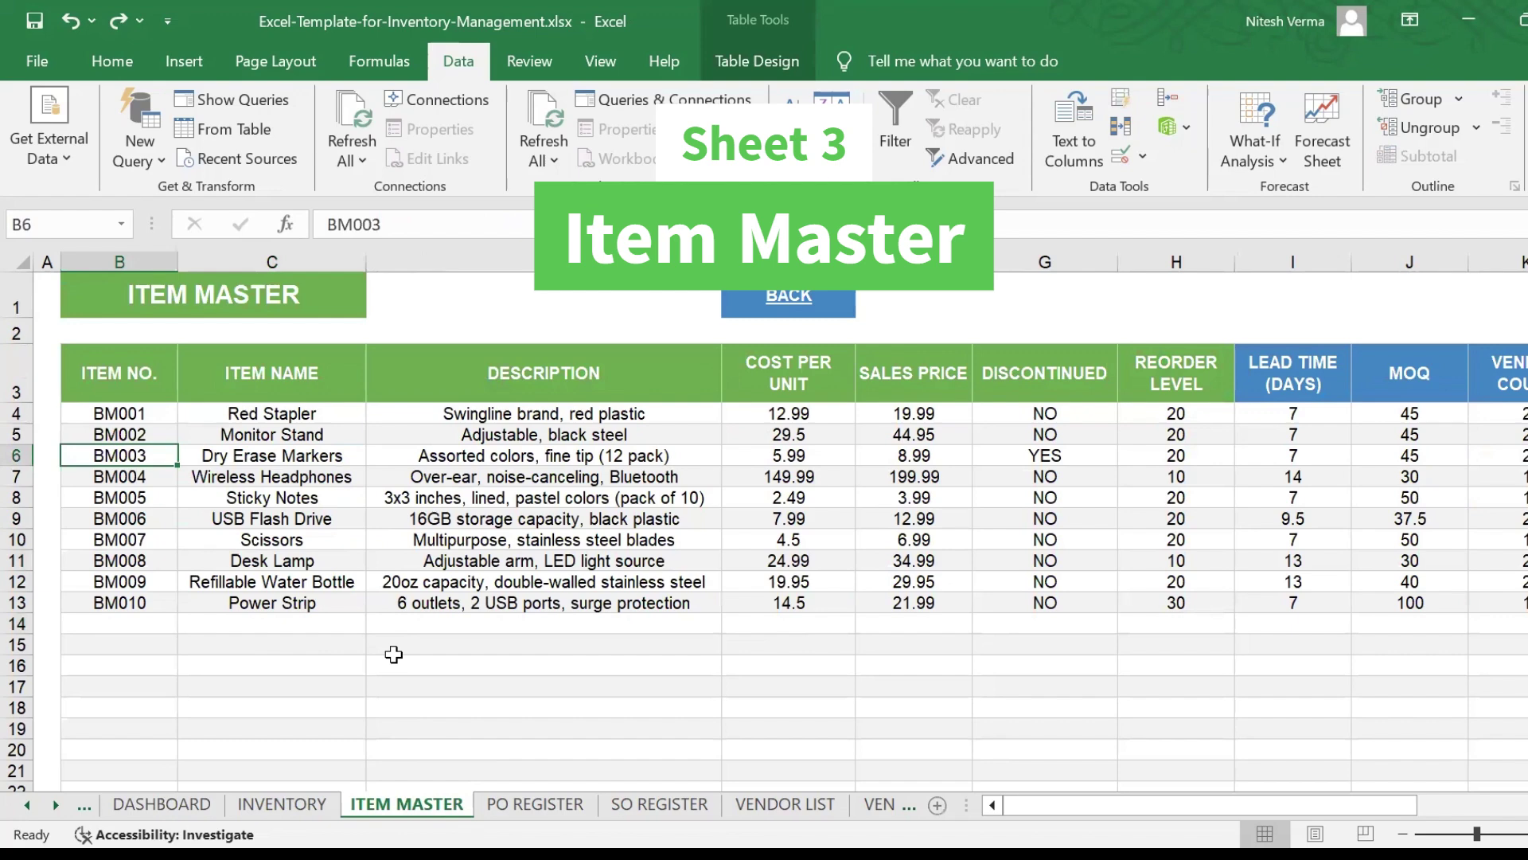
key(Up)
key(Up)
key(Down)
key(Down)
key(Down)
key(Down)
key(Down)
key(Down)
key(Down)
key(Down)
key(Down)
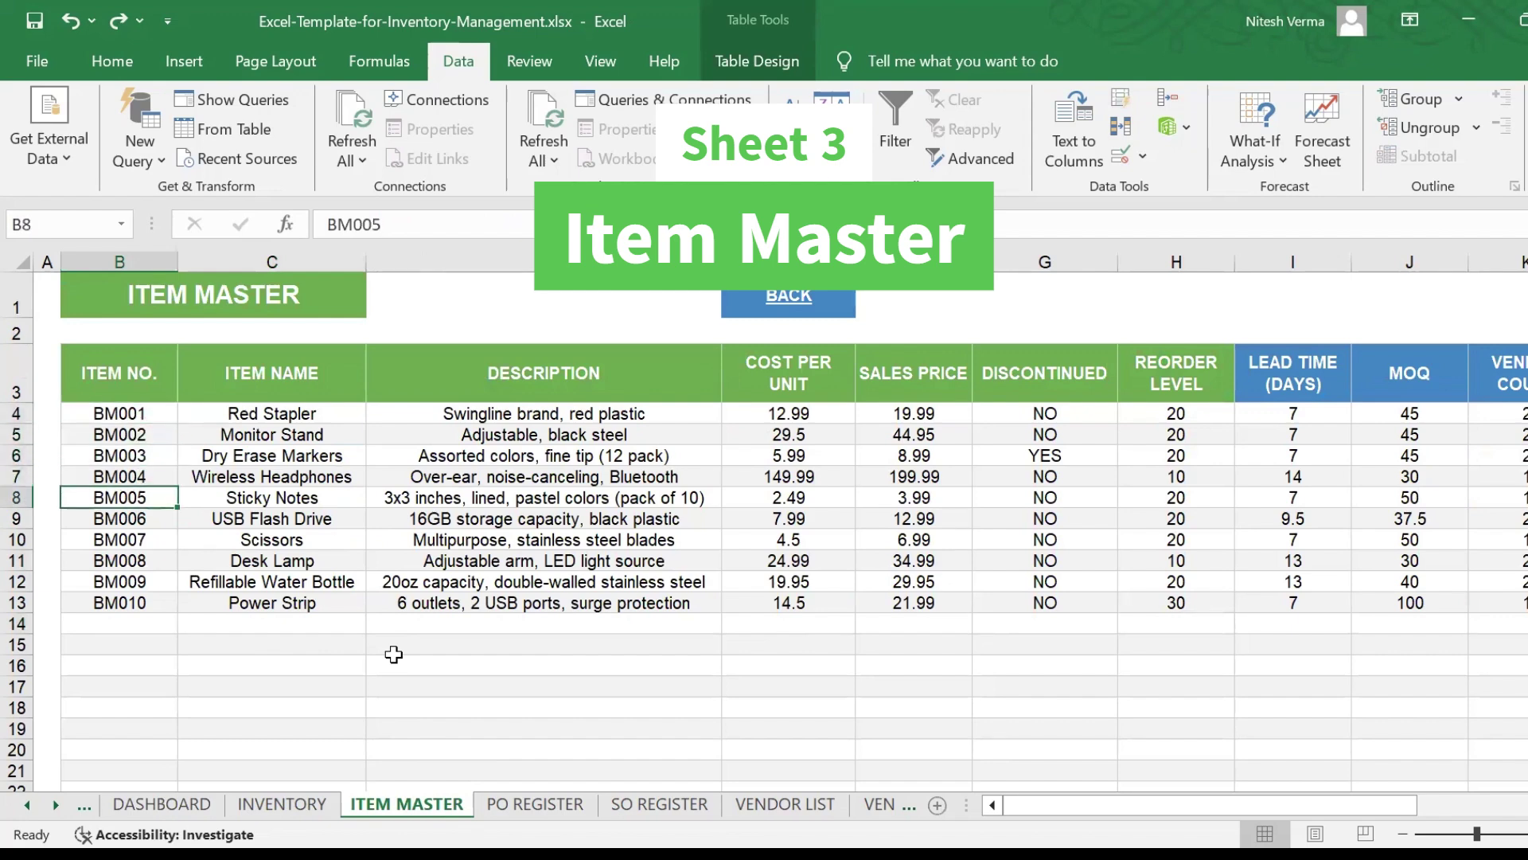
key(Down)
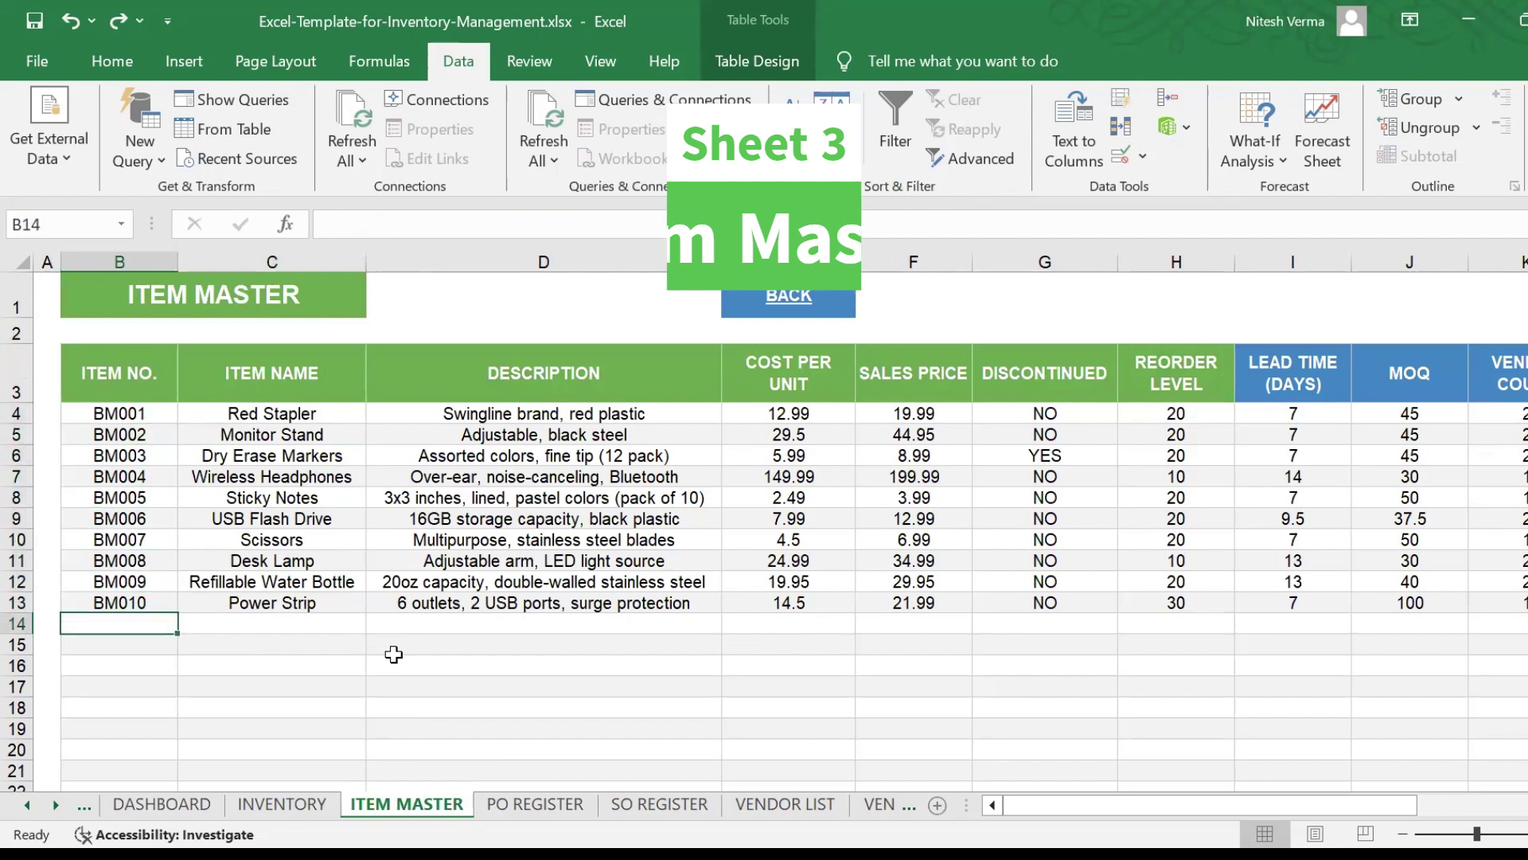
key(Right)
key(Right)
key(Right)
key(Right)
key(Right)
key(Right)
key(Right)
key(Right)
key(Right)
key(Right)
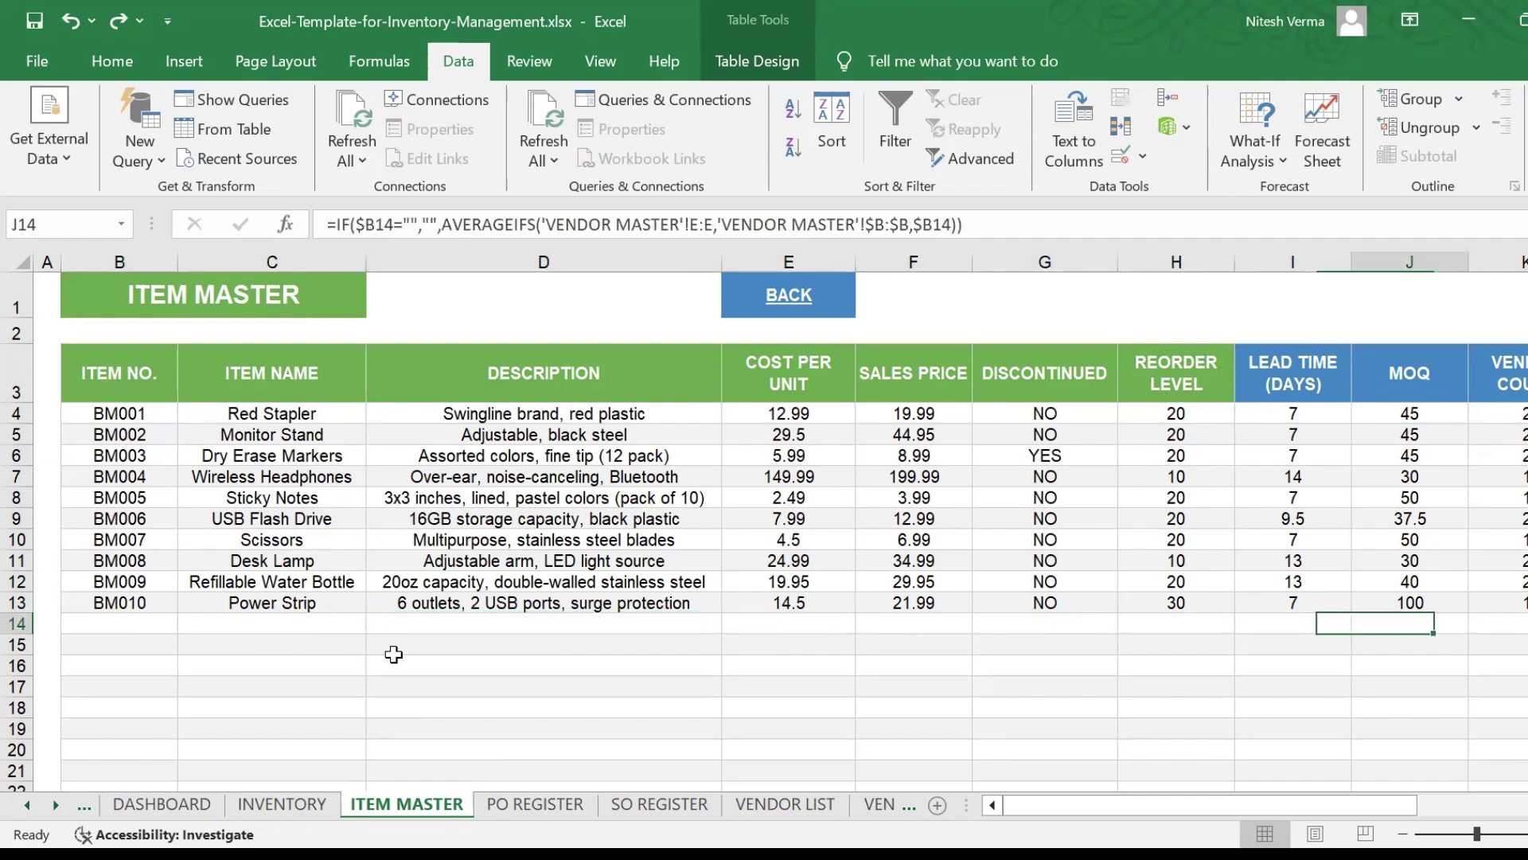
key(Left)
key(Left)
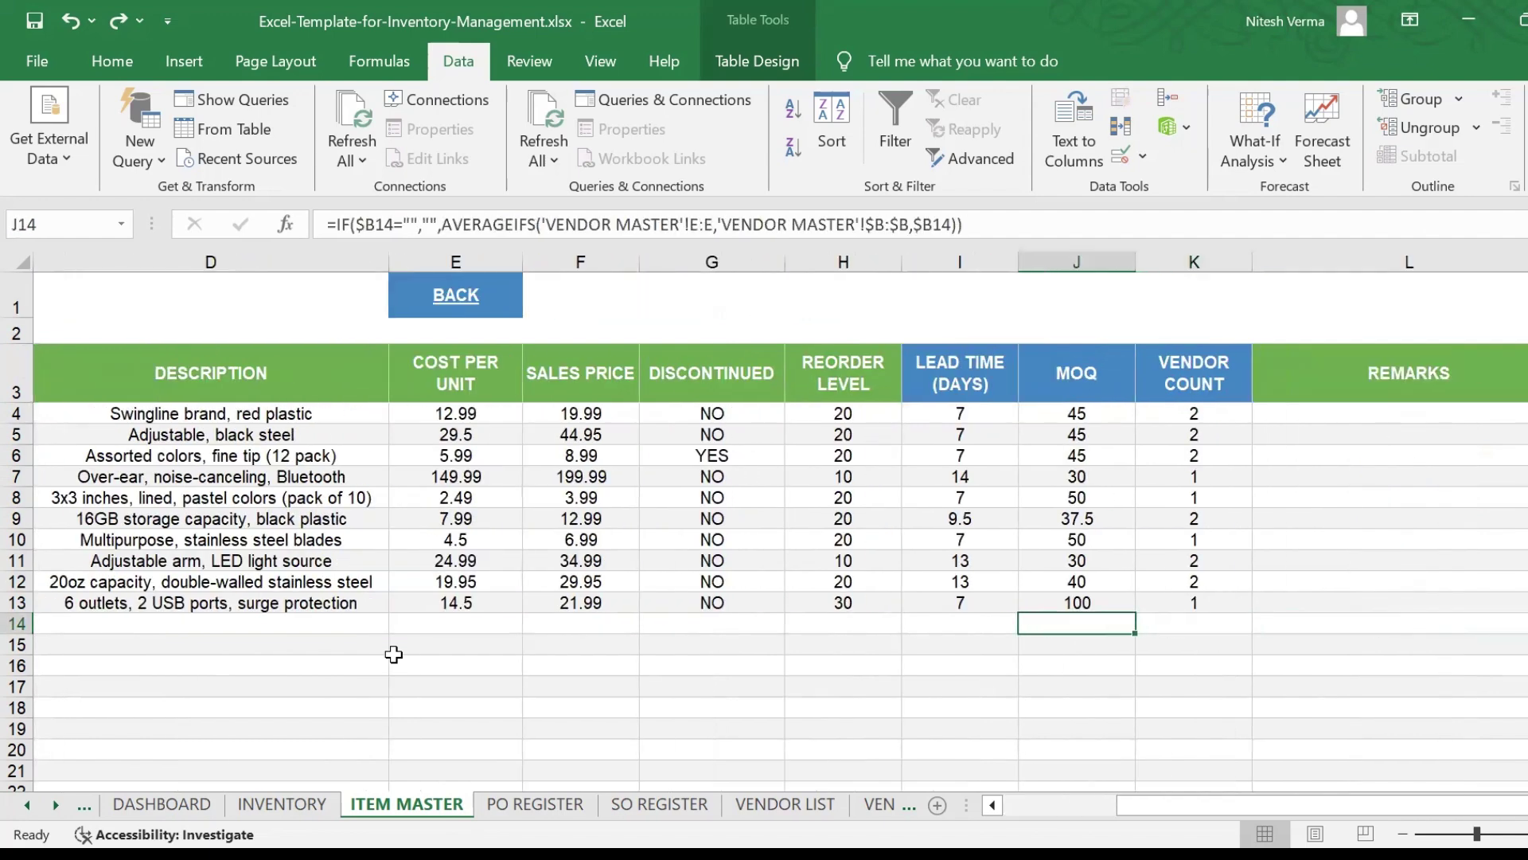
key(Right)
key(Left)
key(Left)
key(Left)
key(Left)
key(Left)
key(Left)
key(Left)
key(Left)
key(Left)
key(Left)
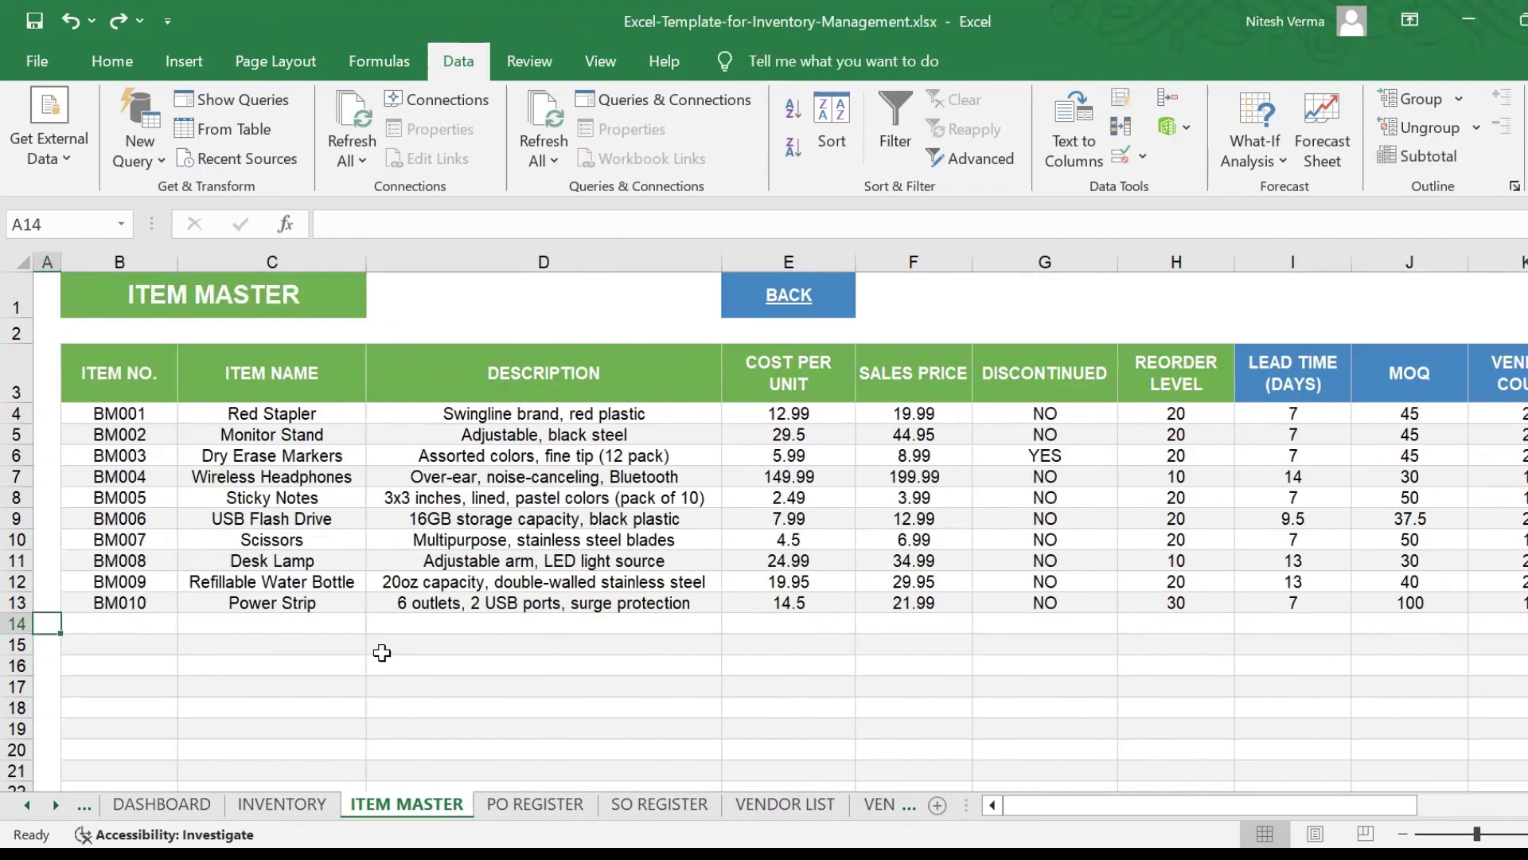
Review the PO Register's PO numbers and the first empty order row below them
click(550, 804)
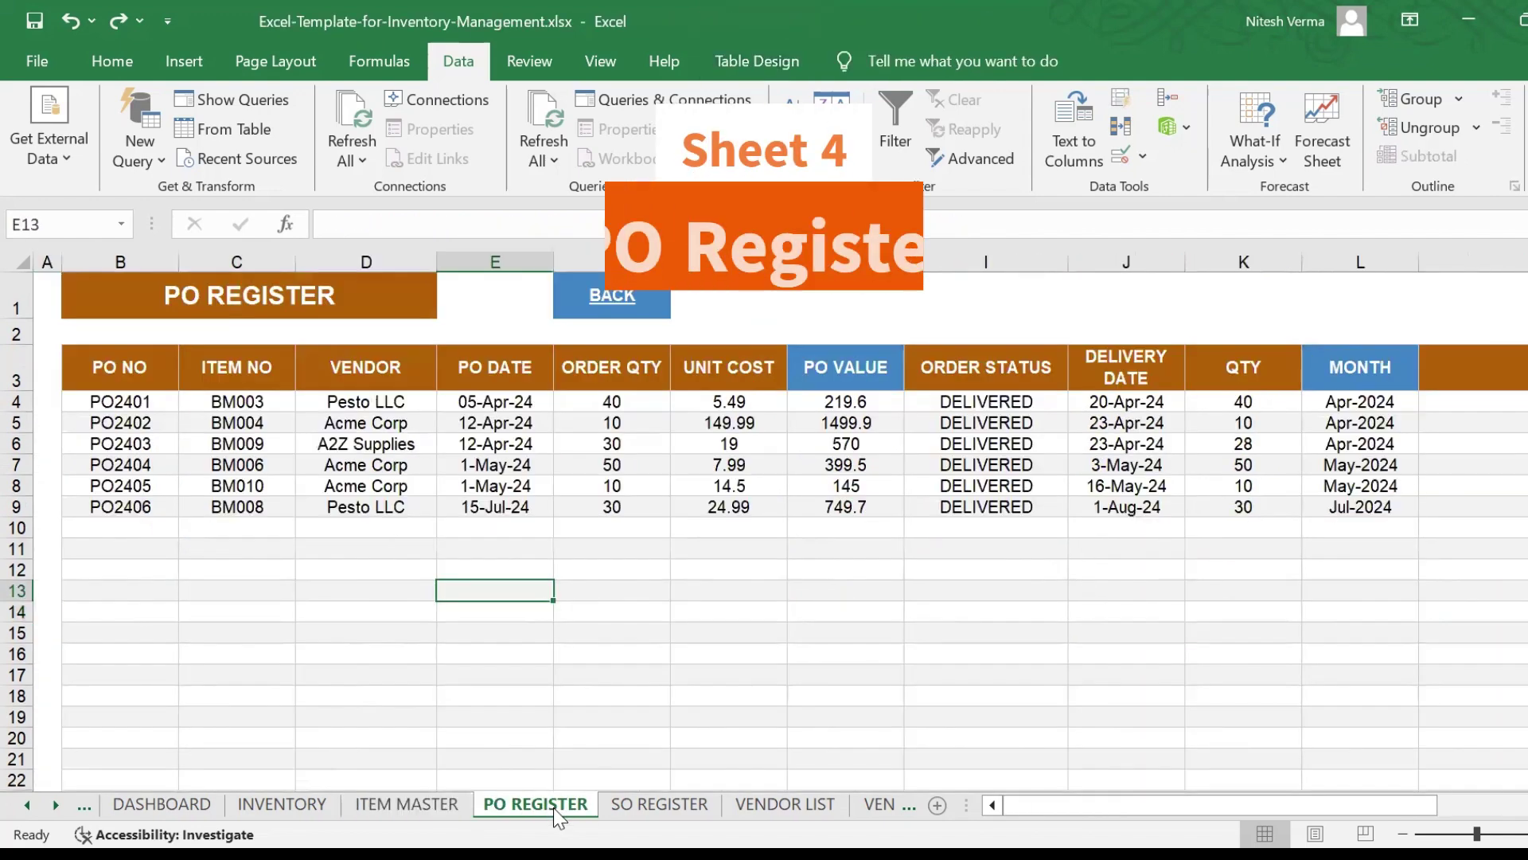
click(187, 486)
key(Left)
key(Left)
key(Down)
key(Down)
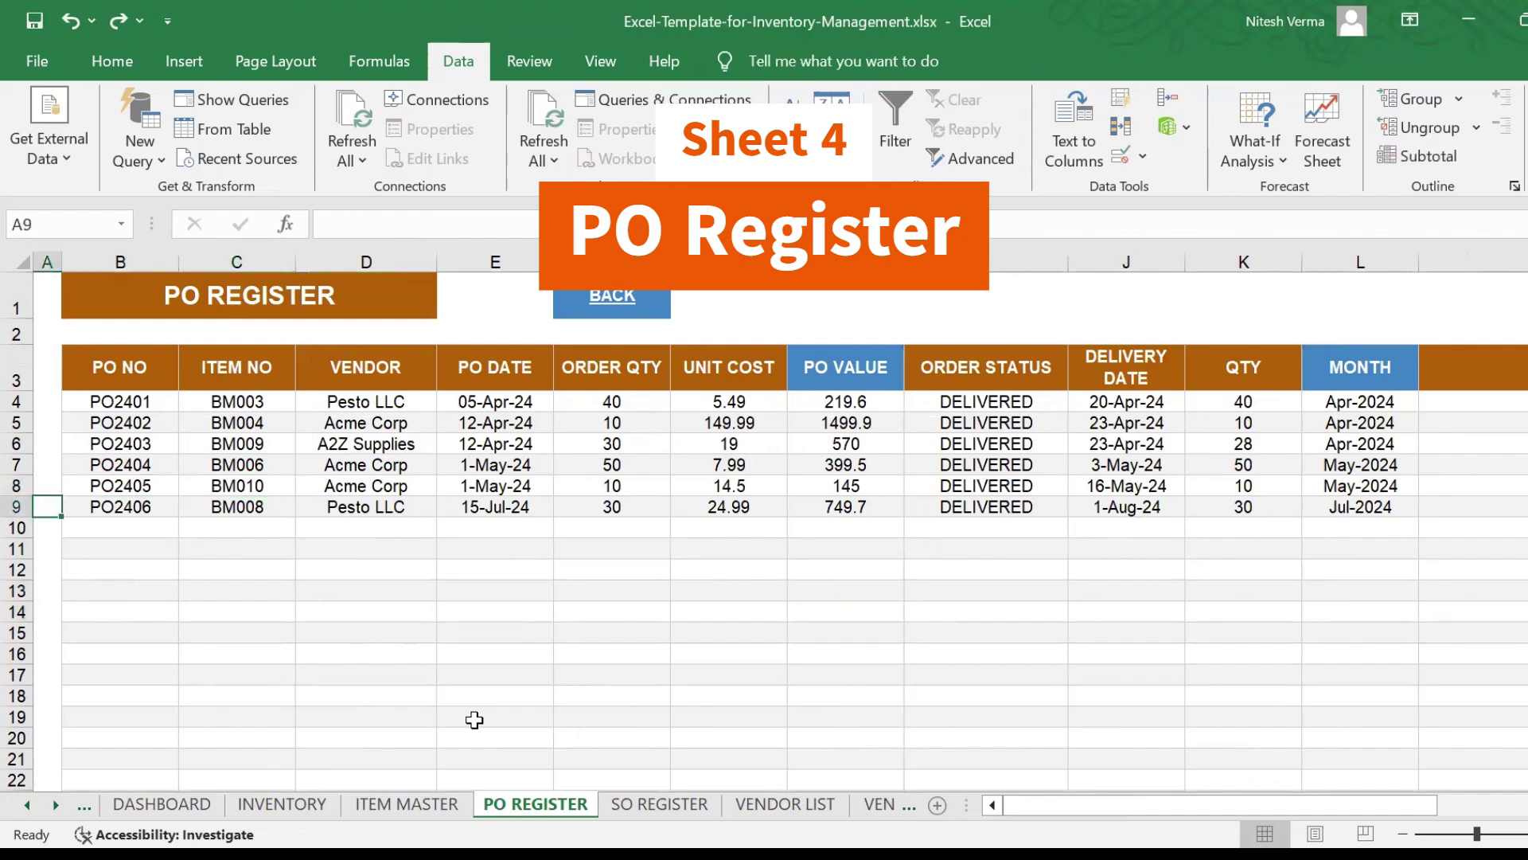
key(Right)
key(Up)
key(Up)
key(Up)
key(Up)
key(Up)
key(Up)
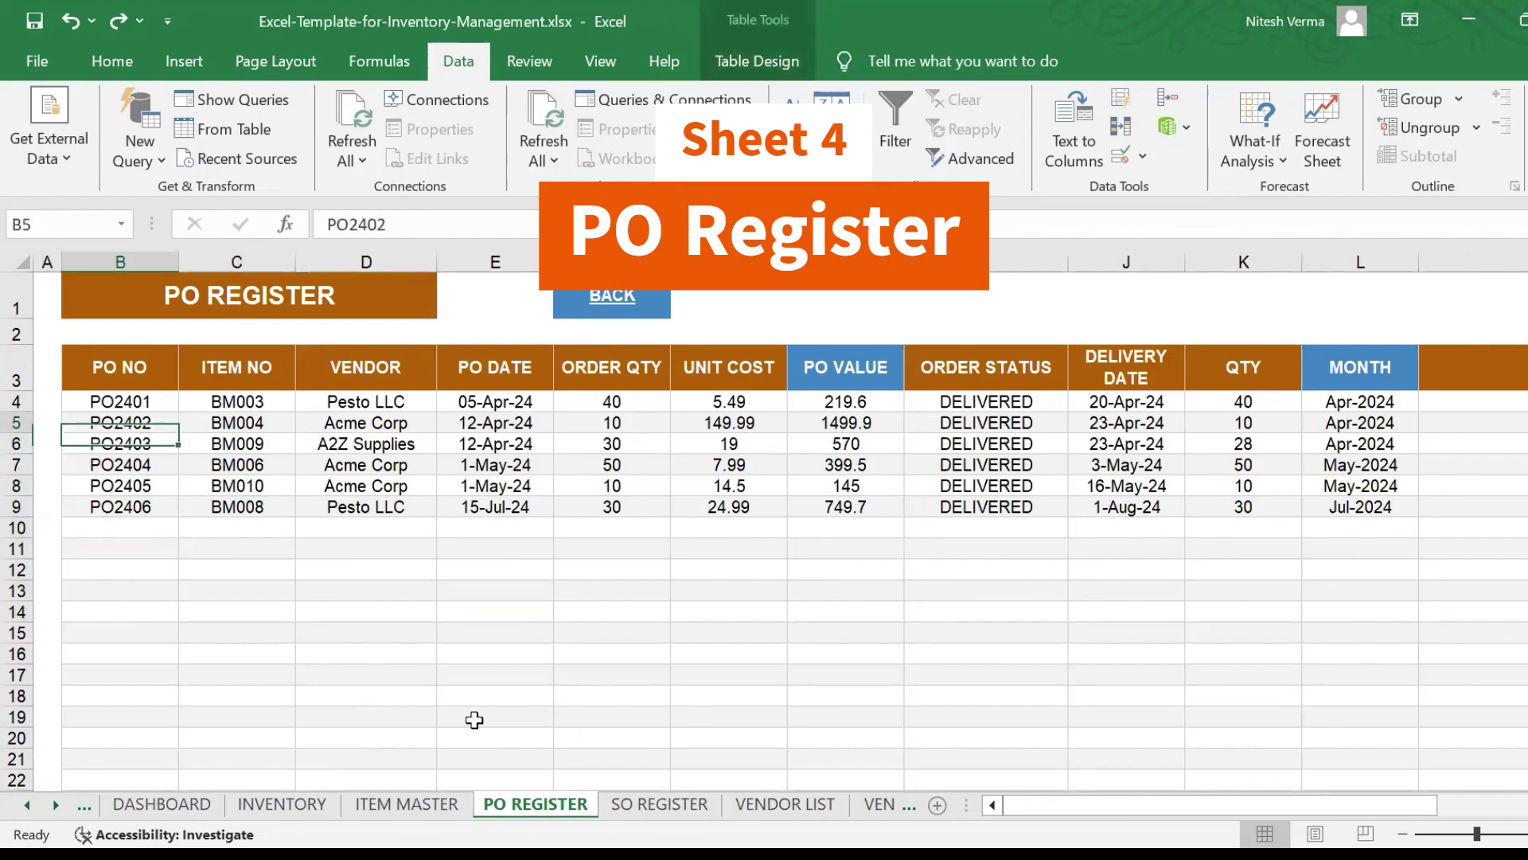
key(Down)
key(Down)
key(Down)
key(Down)
key(Down)
key(Down)
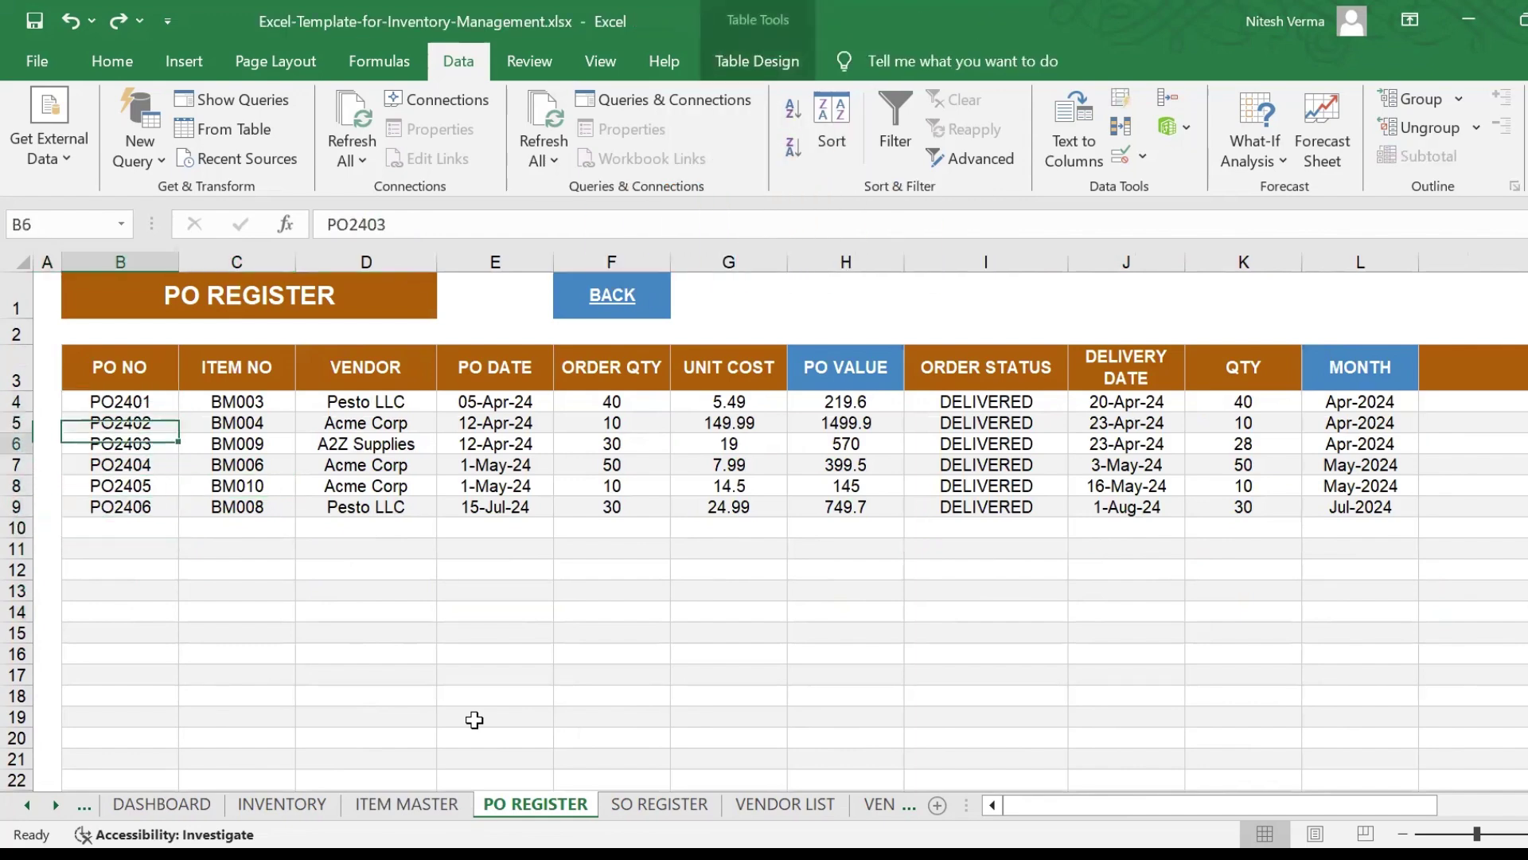
key(Right)
key(Right)
key(Right)
key(Right)
key(Right)
key(Right)
key(Right)
key(Right)
key(Right)
key(Right)
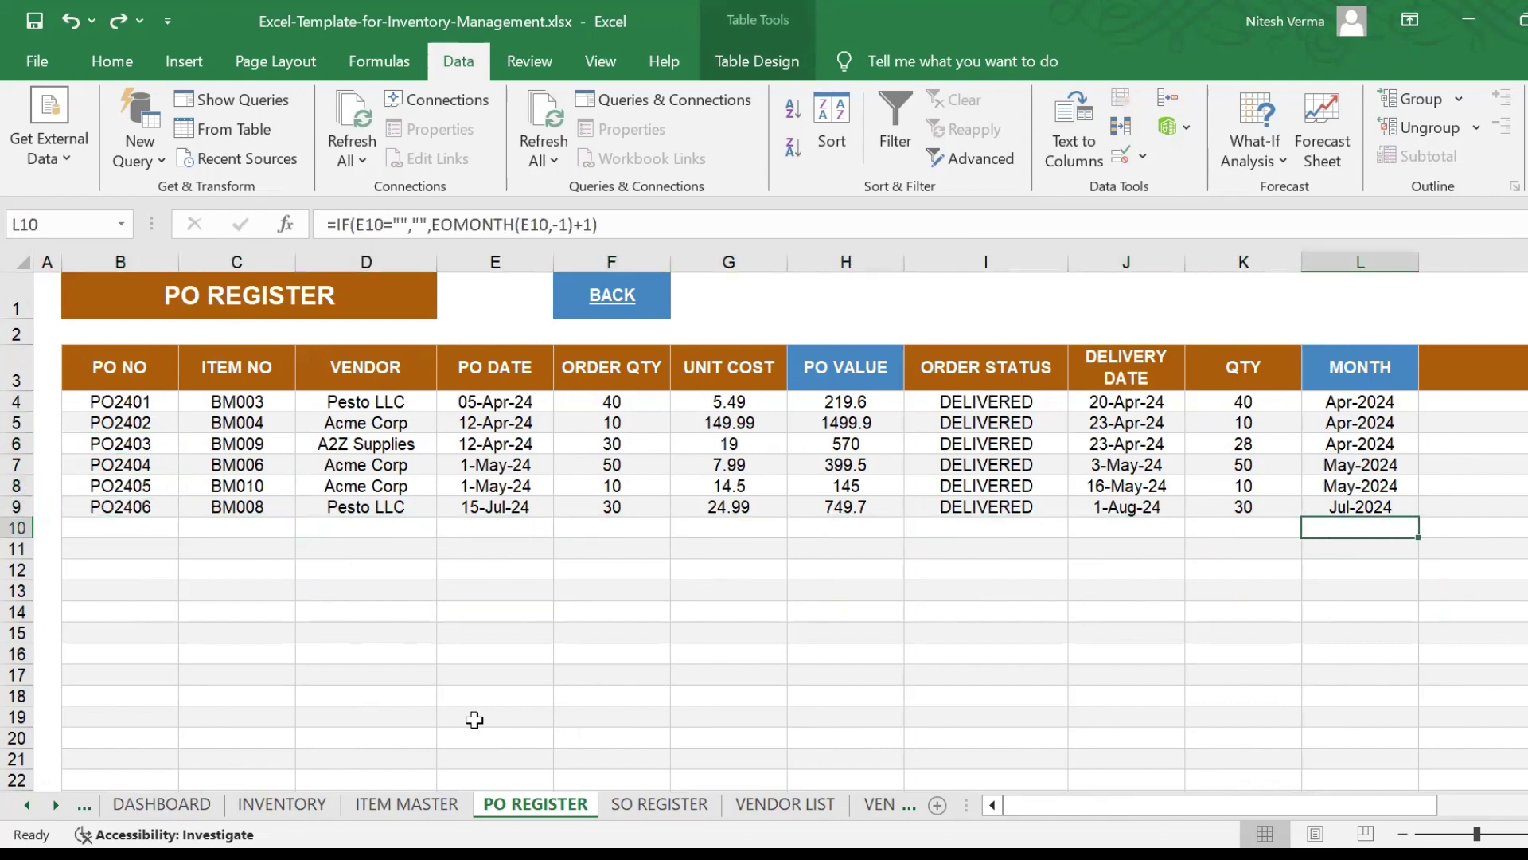
Look over the SO Register's empty sales rows and its list price lookup formula in row 19
click(659, 804)
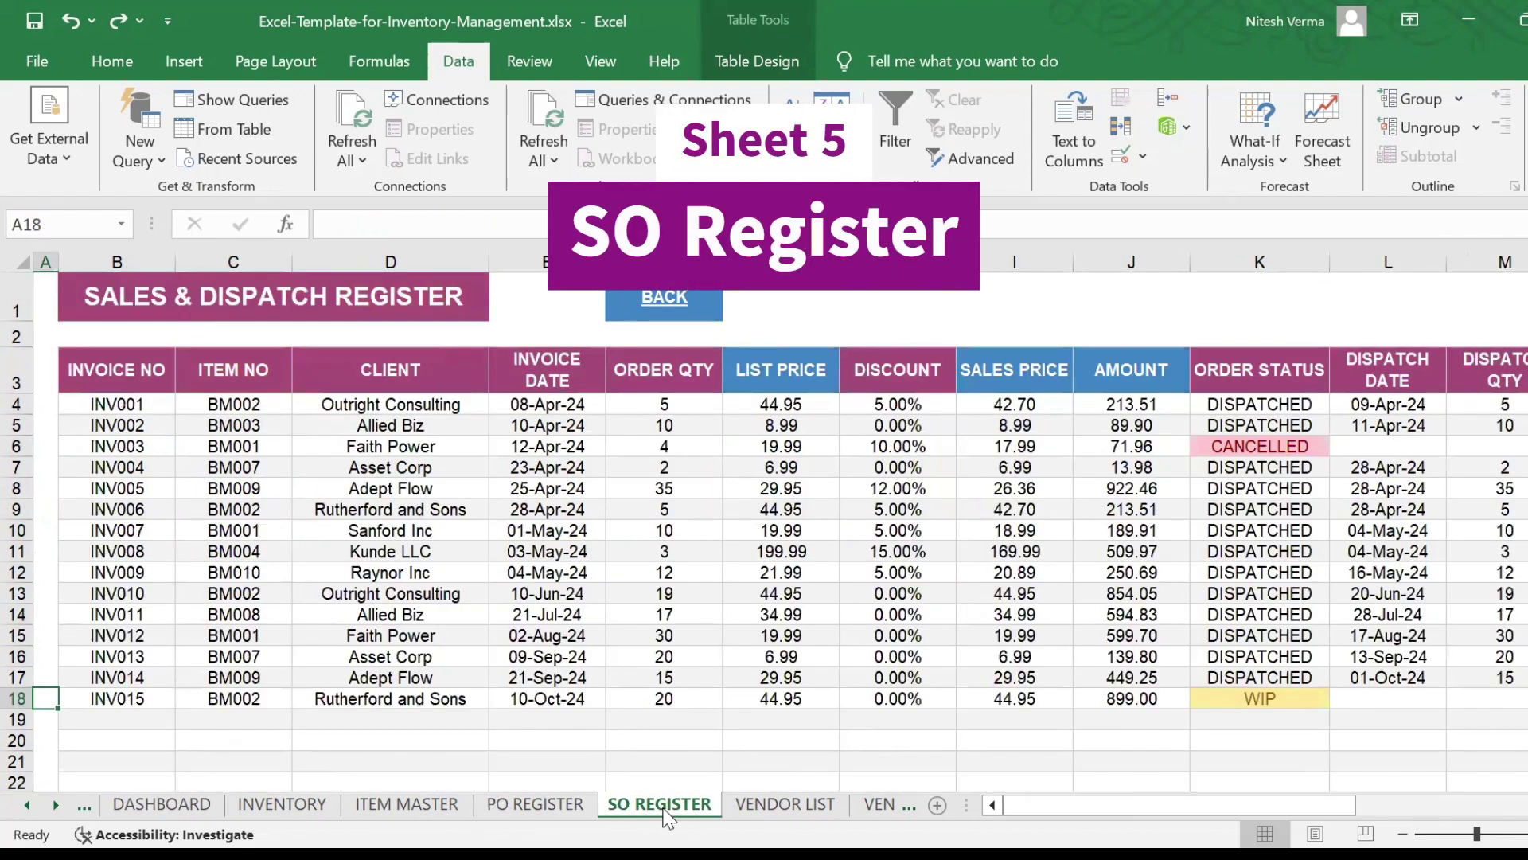
key(Left)
key(Left)
key(Left)
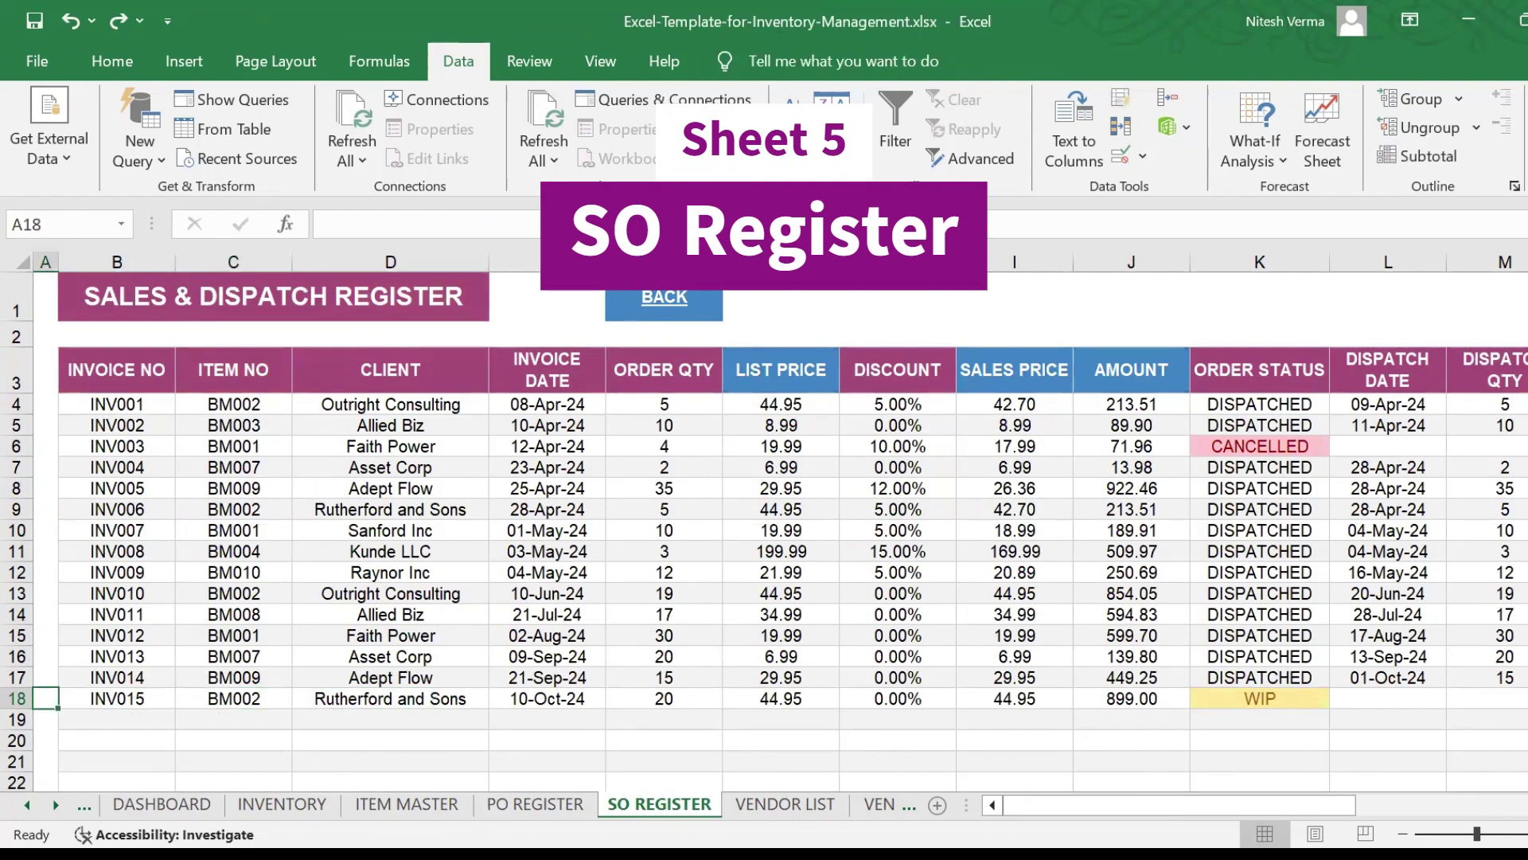
key(Down)
key(Down)
key(Right)
key(Up)
key(Right)
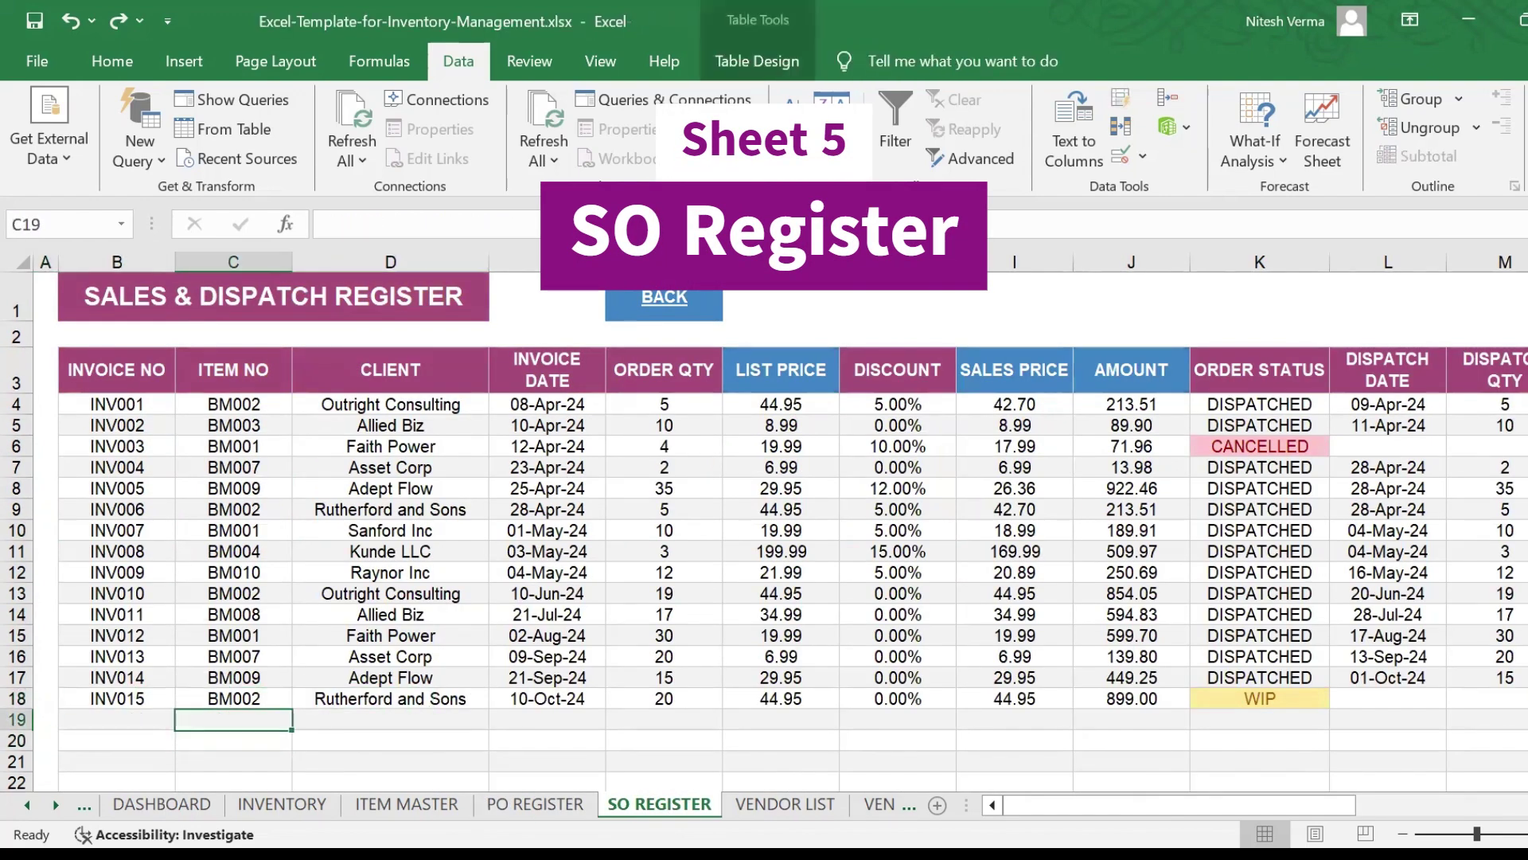
key(Right)
key(Right)
key(Right)
key(Right)
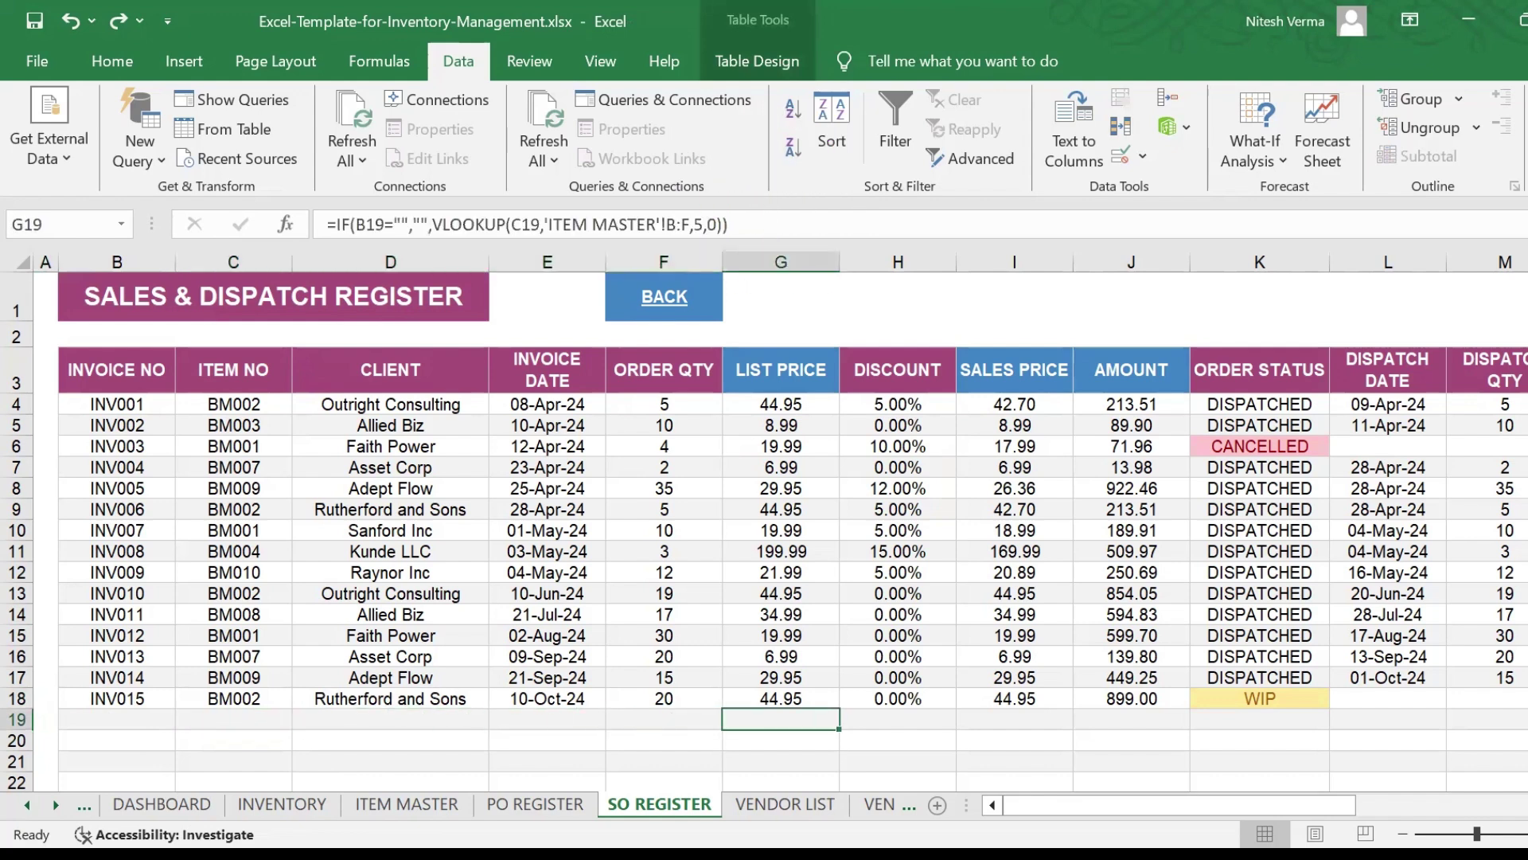
key(Right)
key(Right)
key(Right)
key(Right)
key(Right)
key(Right)
key(Right)
key(Right)
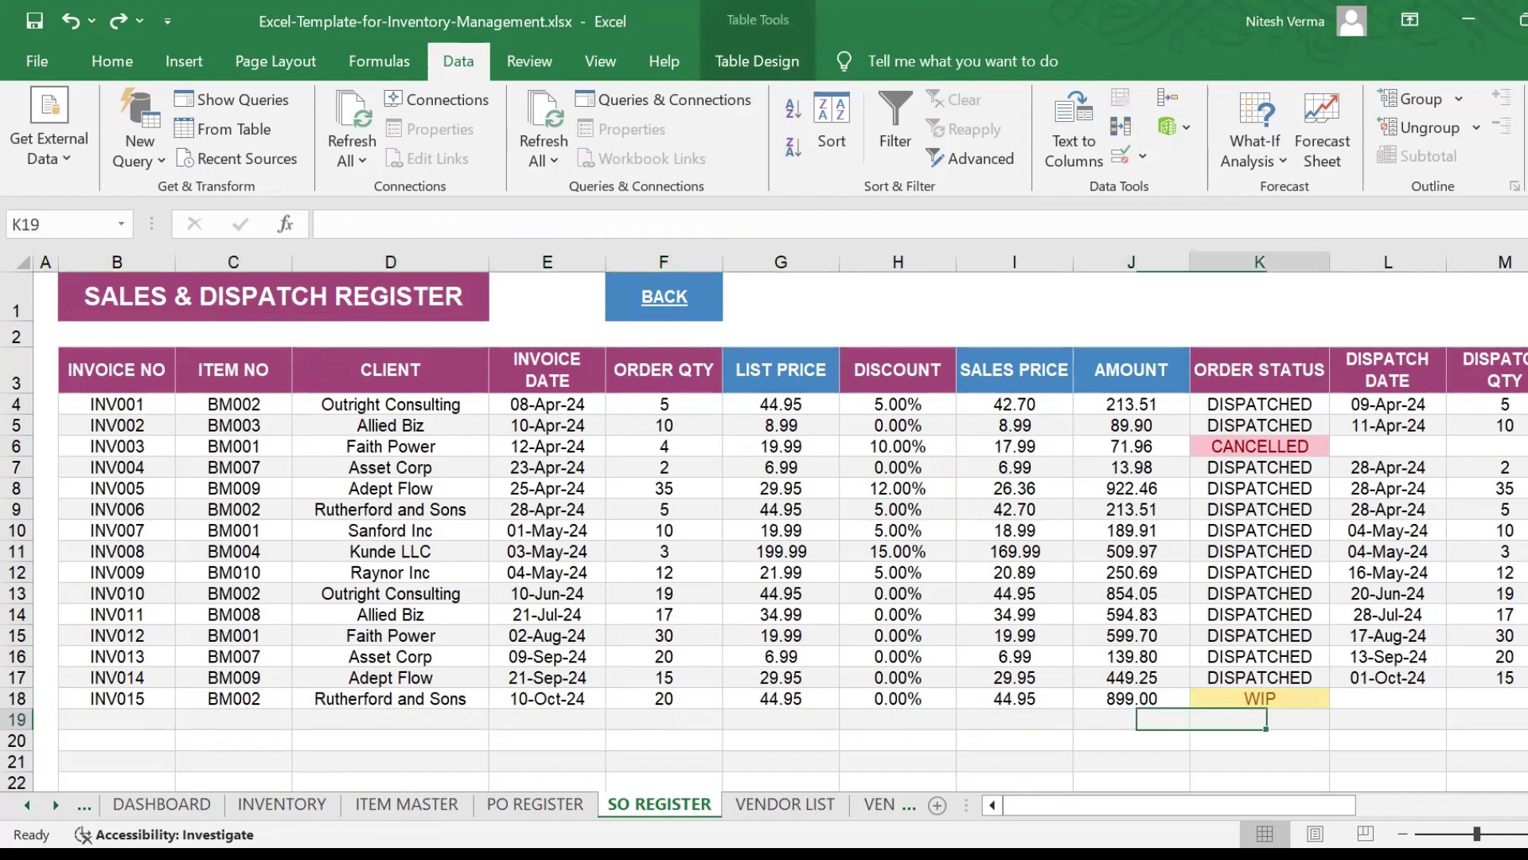
key(Left)
key(Left)
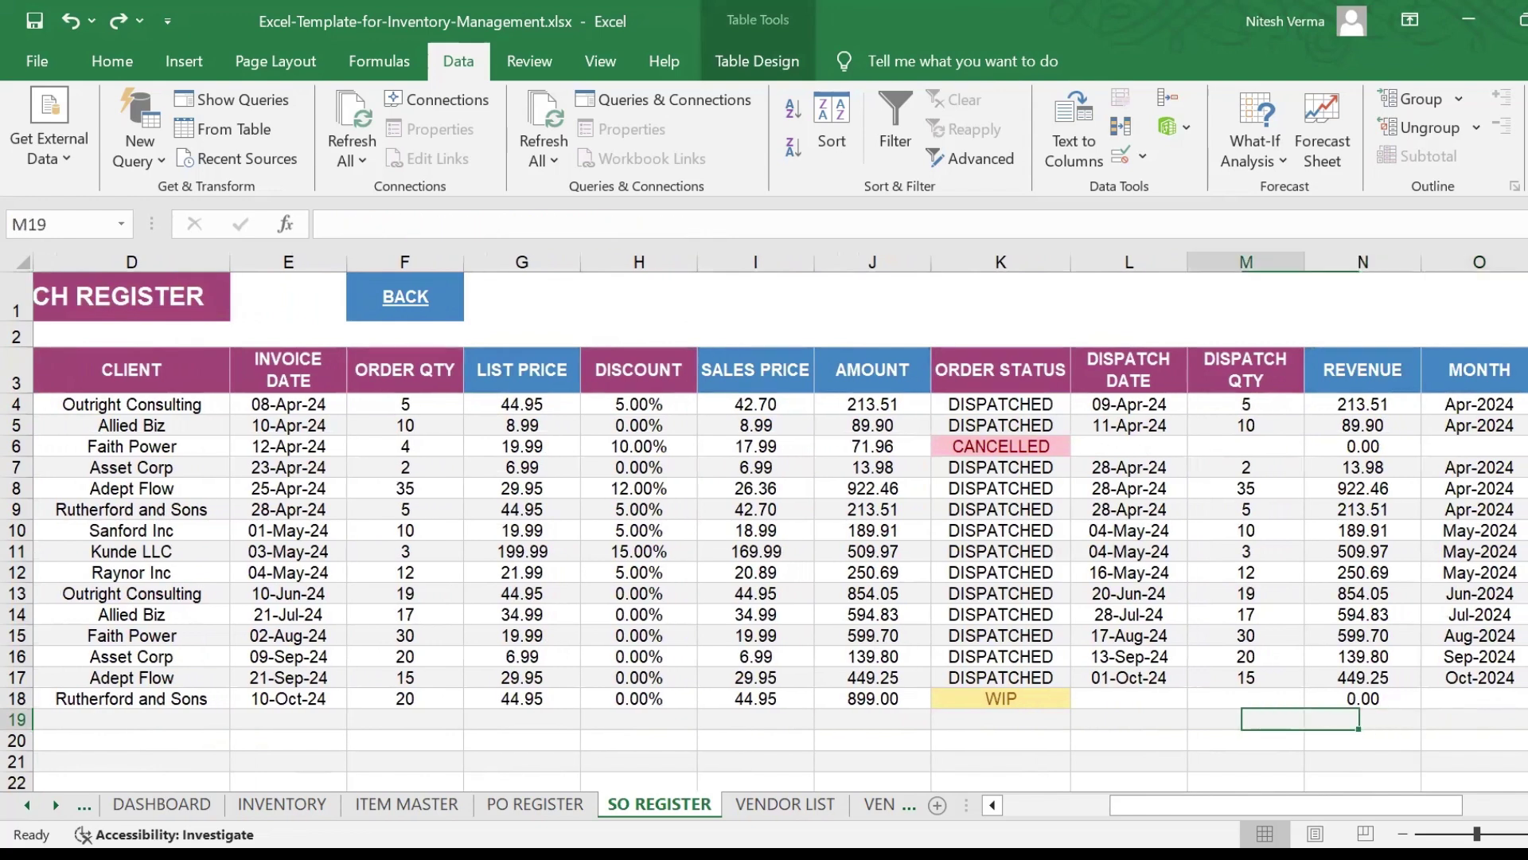
key(Home)
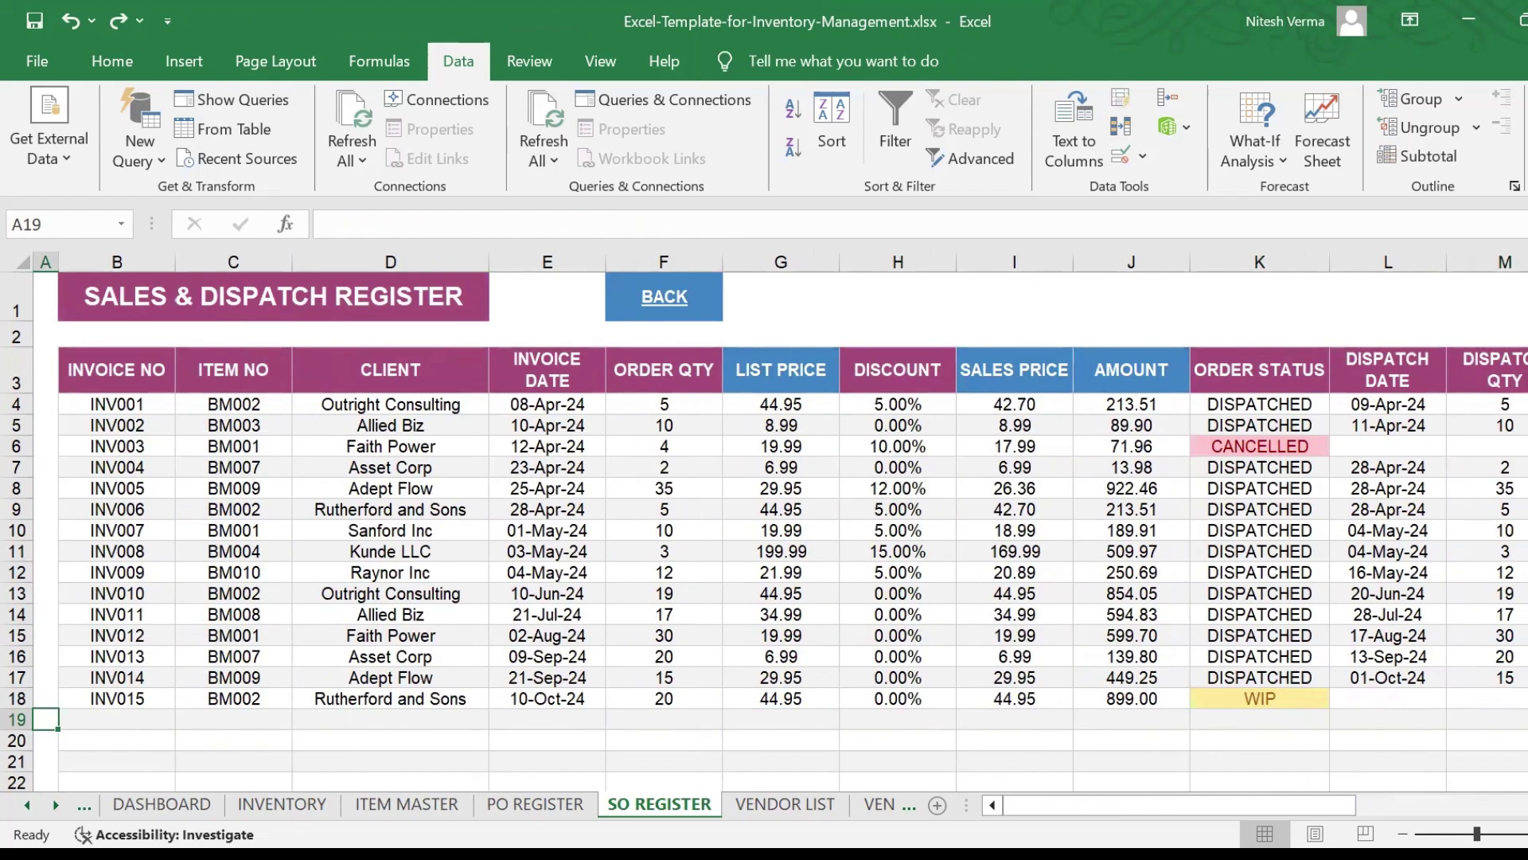
Pass through the INVENTORY and VENDOR LIST sheets to reach the VENDOR MASTER sheet
click(297, 804)
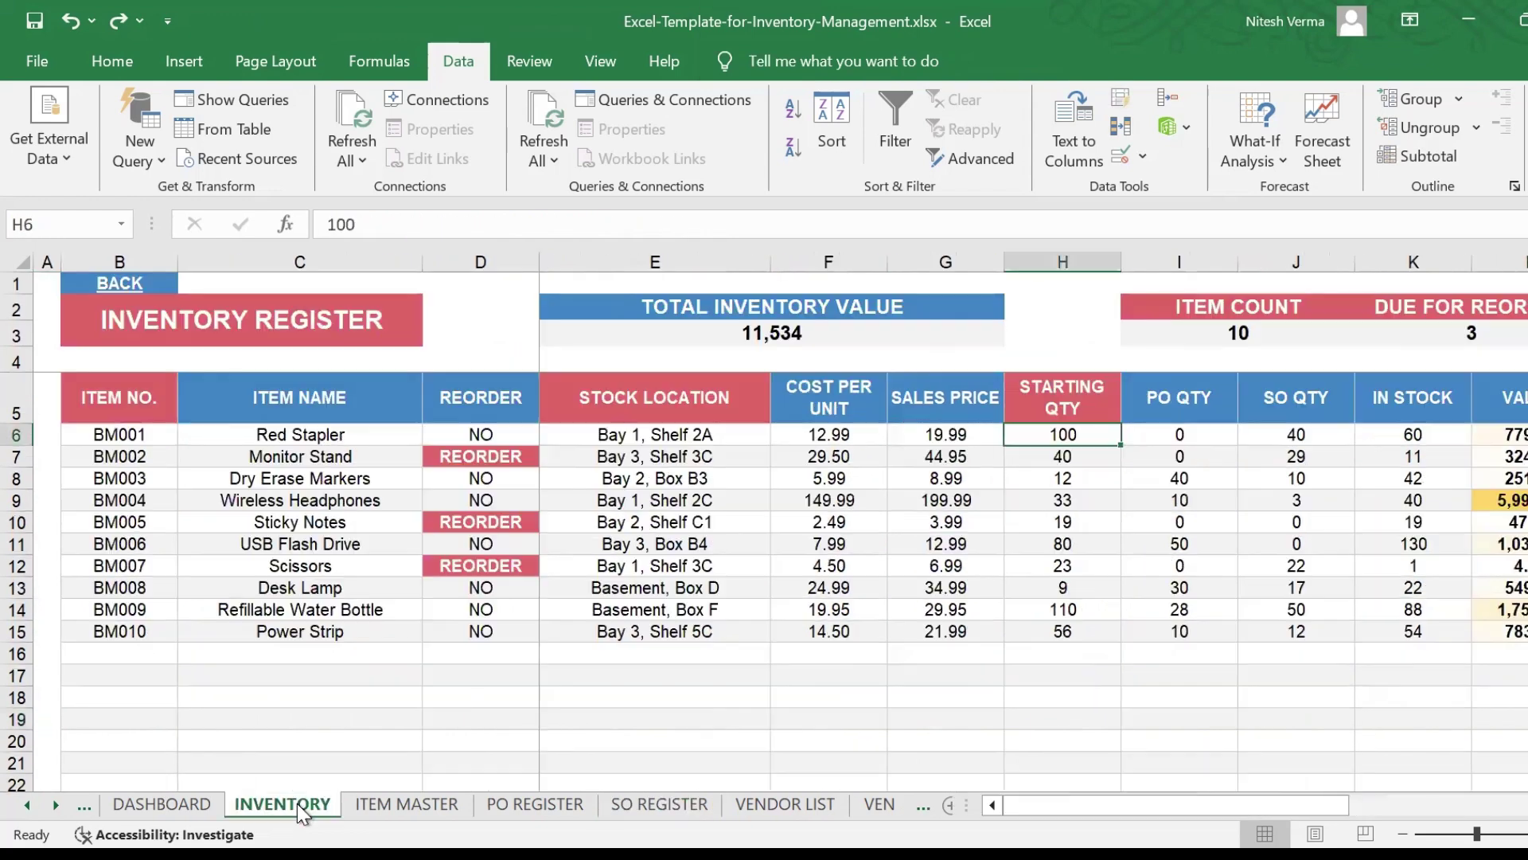
click(794, 806)
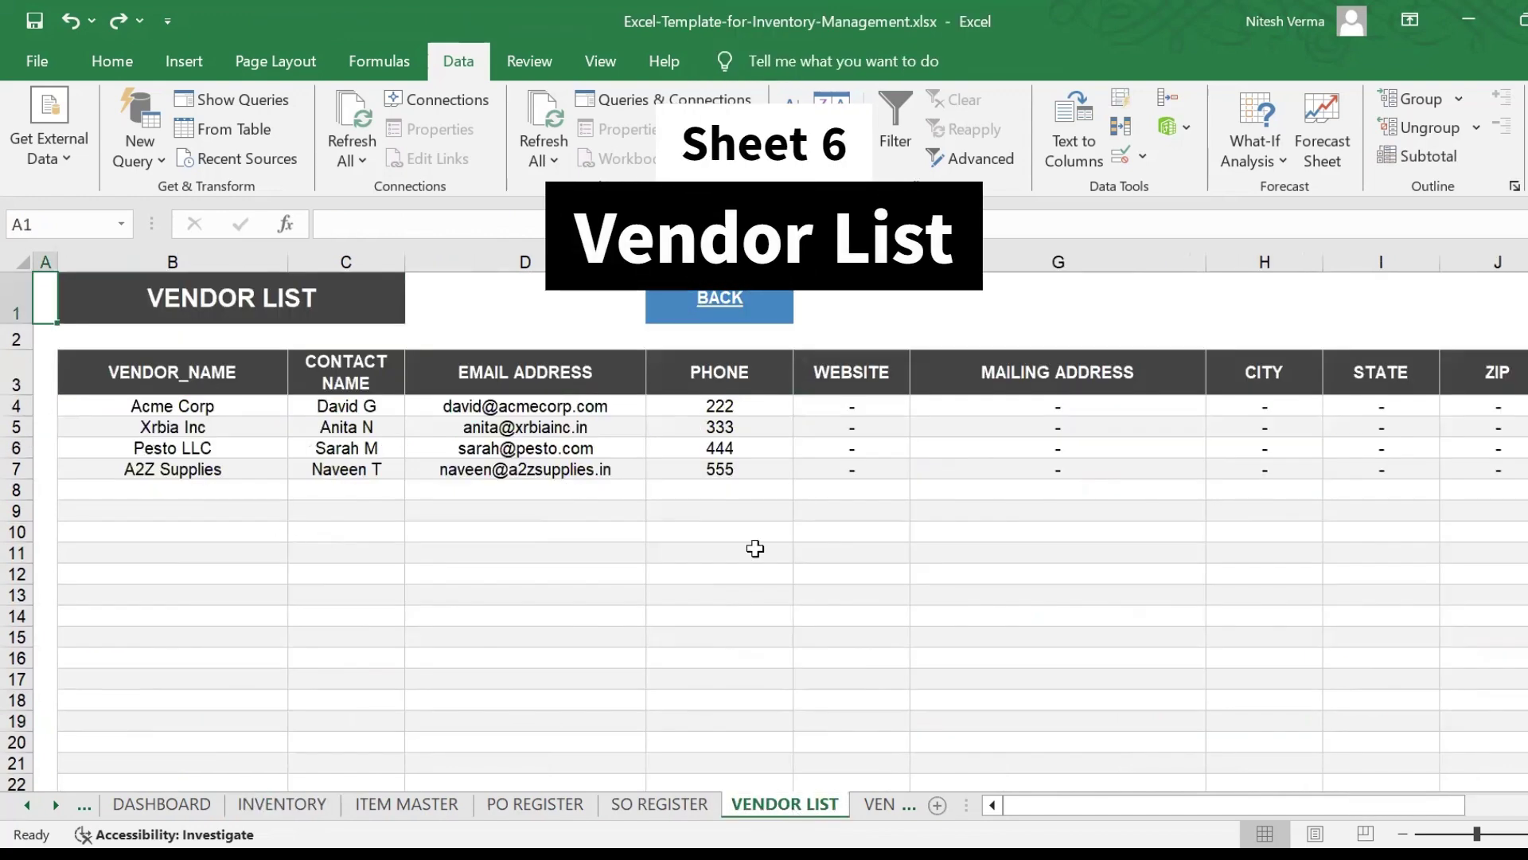
click(908, 806)
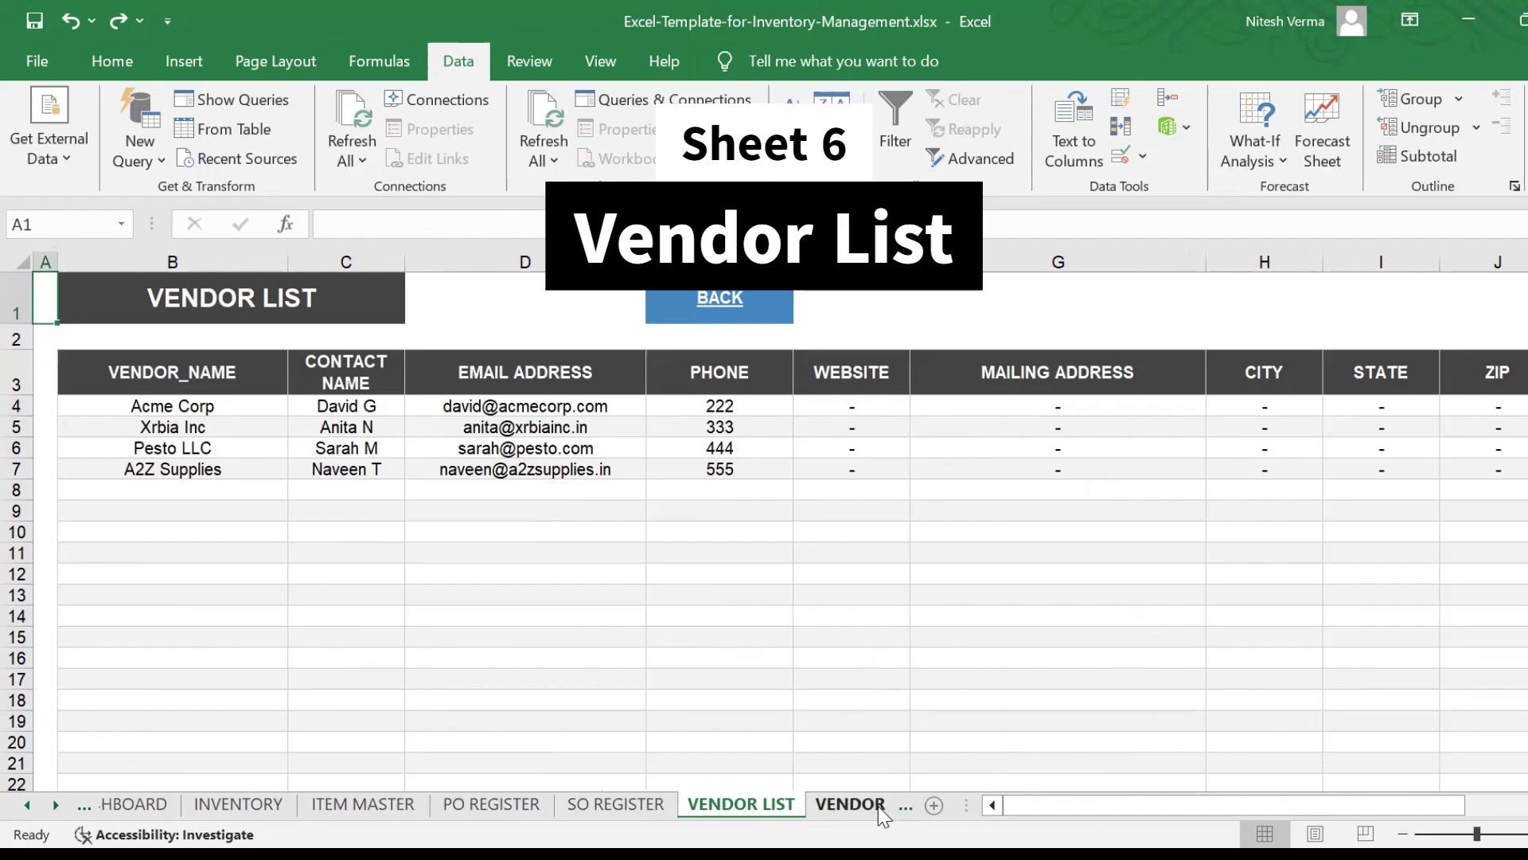
click(877, 806)
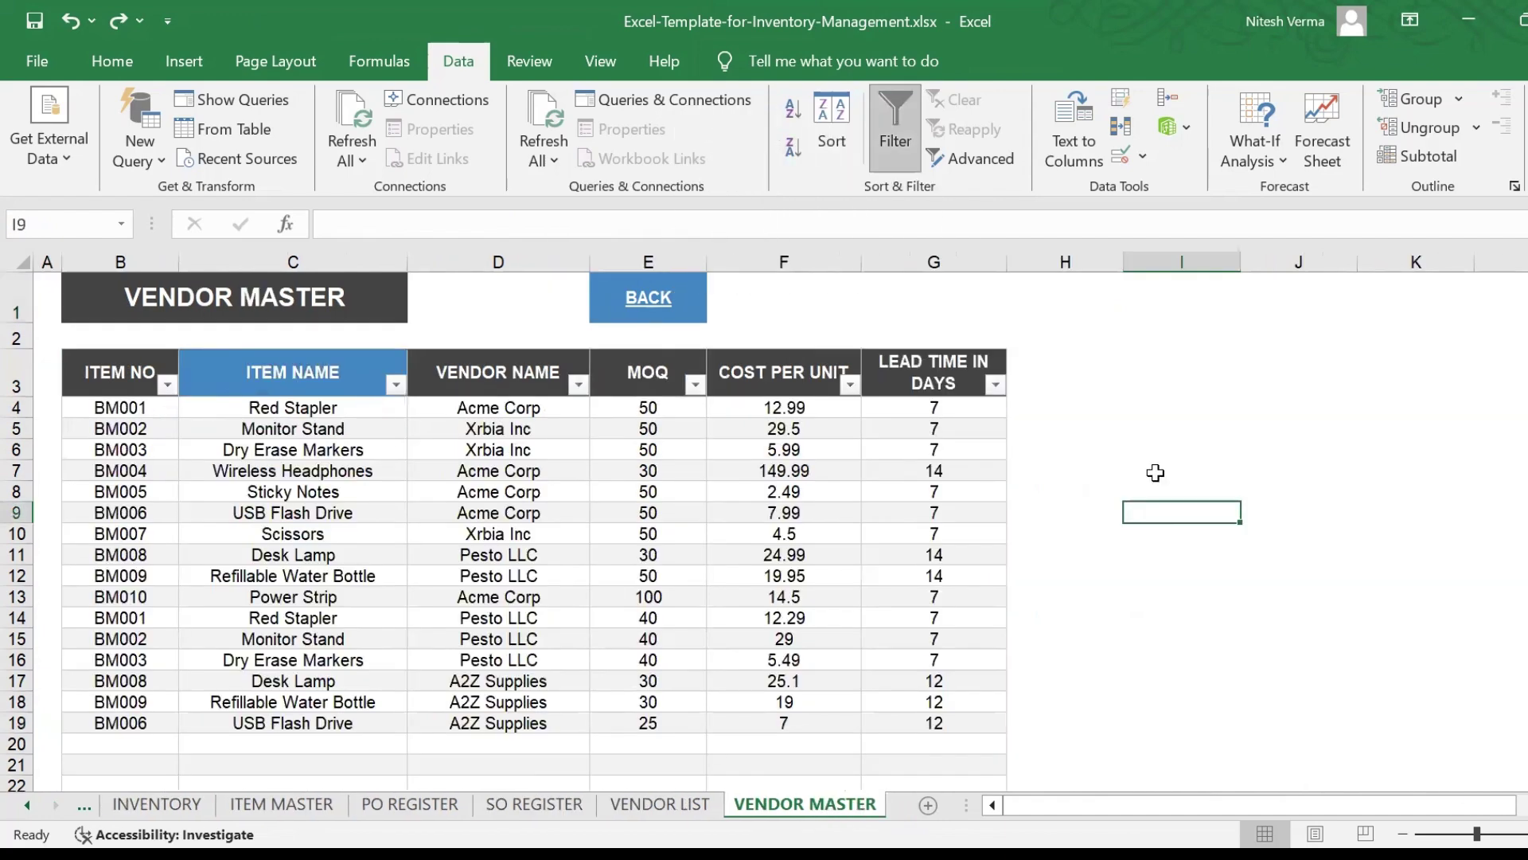
Filter the Vendor Master's ITEM NO column to show only BM001 rows
key(Left)
key(Left)
key(Left)
key(Left)
key(Left)
key(Left)
key(Left)
key(Left)
key(Up)
key(Up)
key(Up)
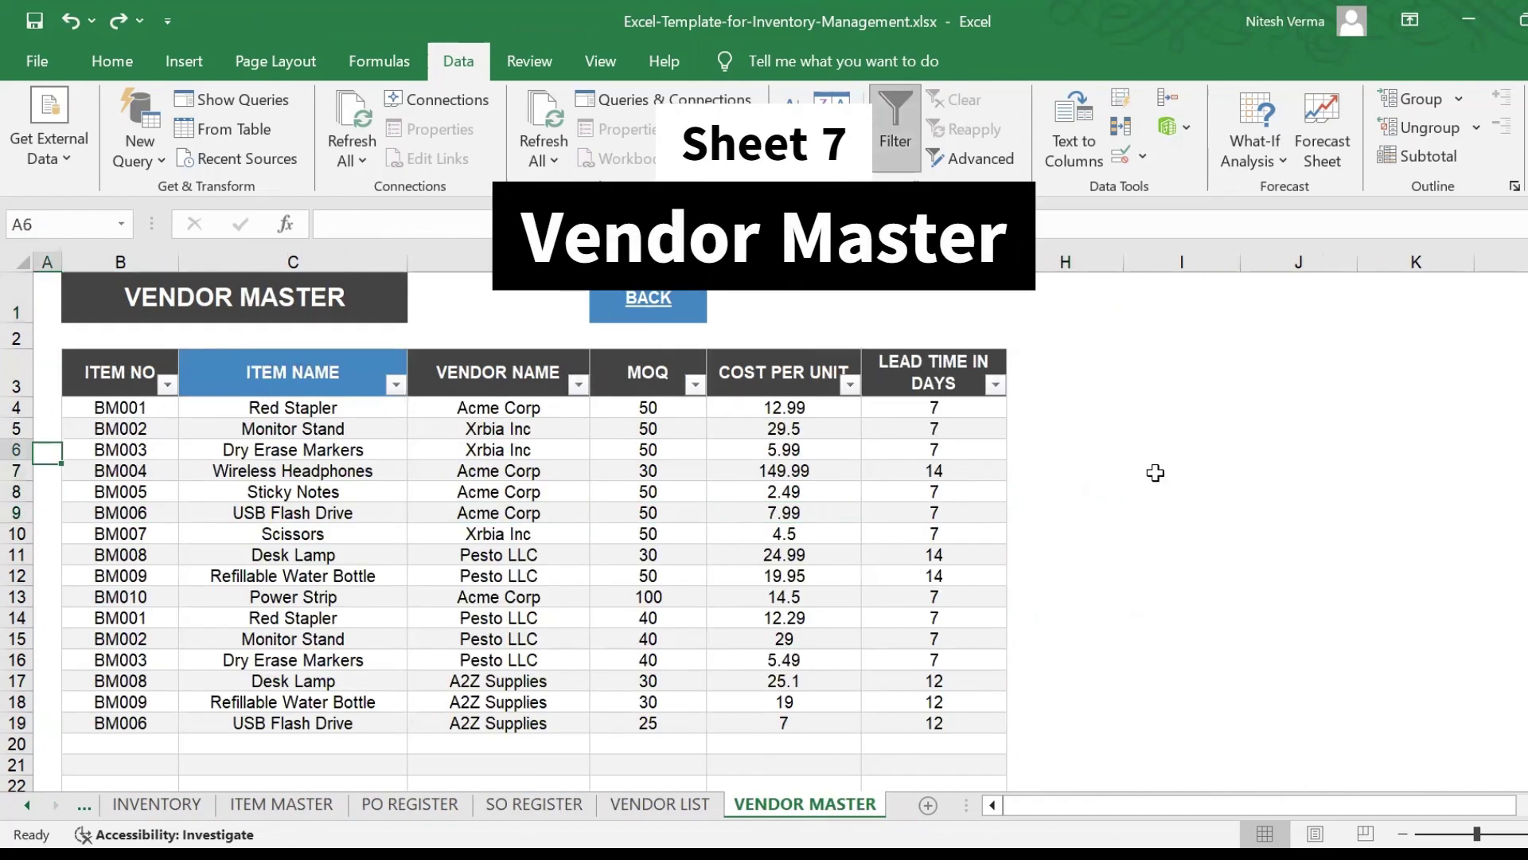
key(Up)
key(Up)
key(Up)
key(Right)
key(Down)
key(Down)
key(Up)
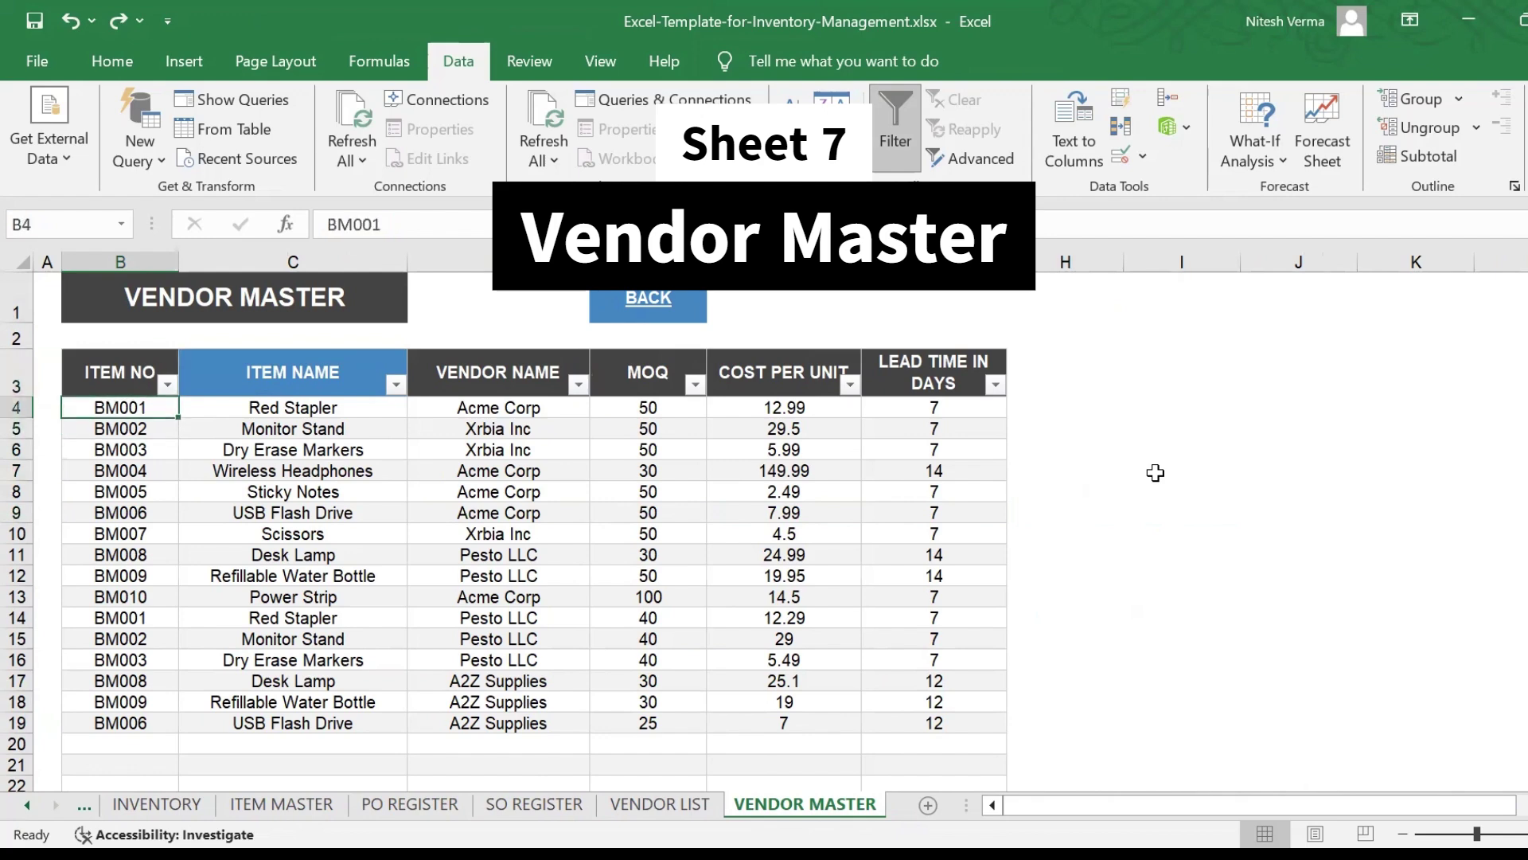
key(Up)
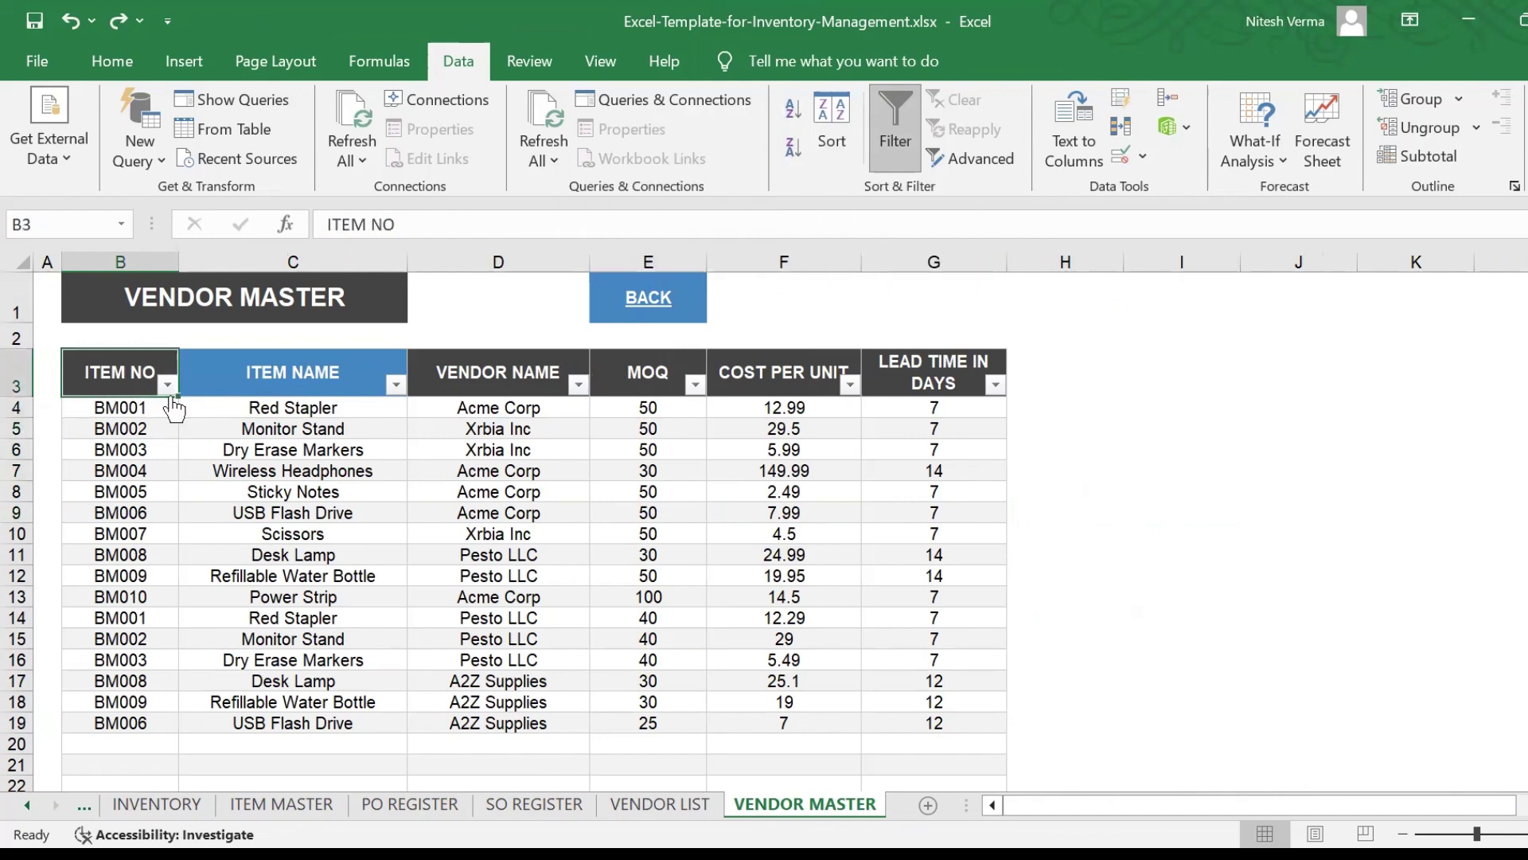
click(168, 384)
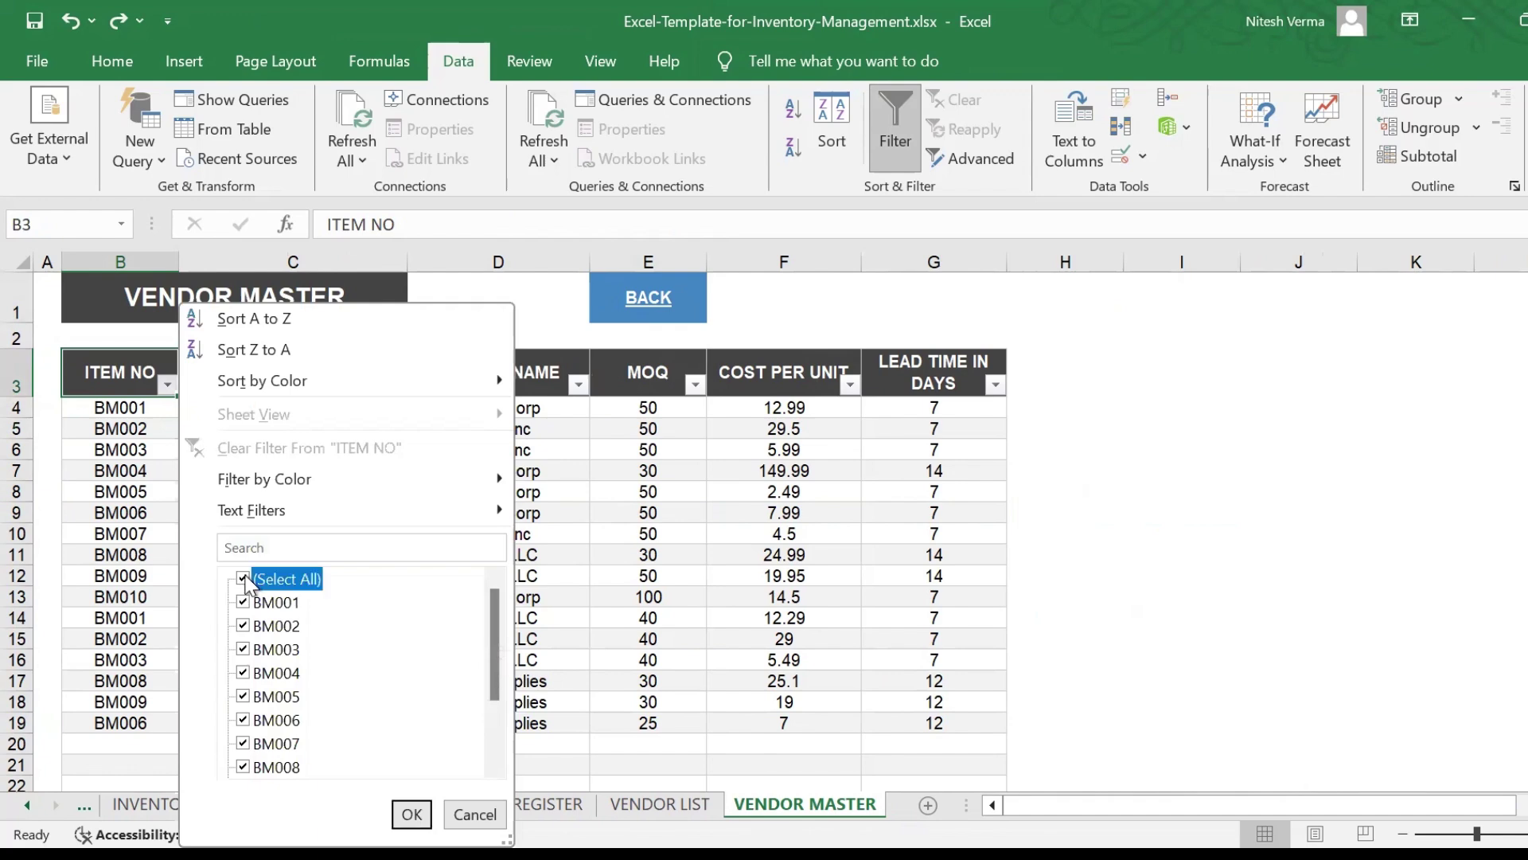
click(243, 579)
click(243, 603)
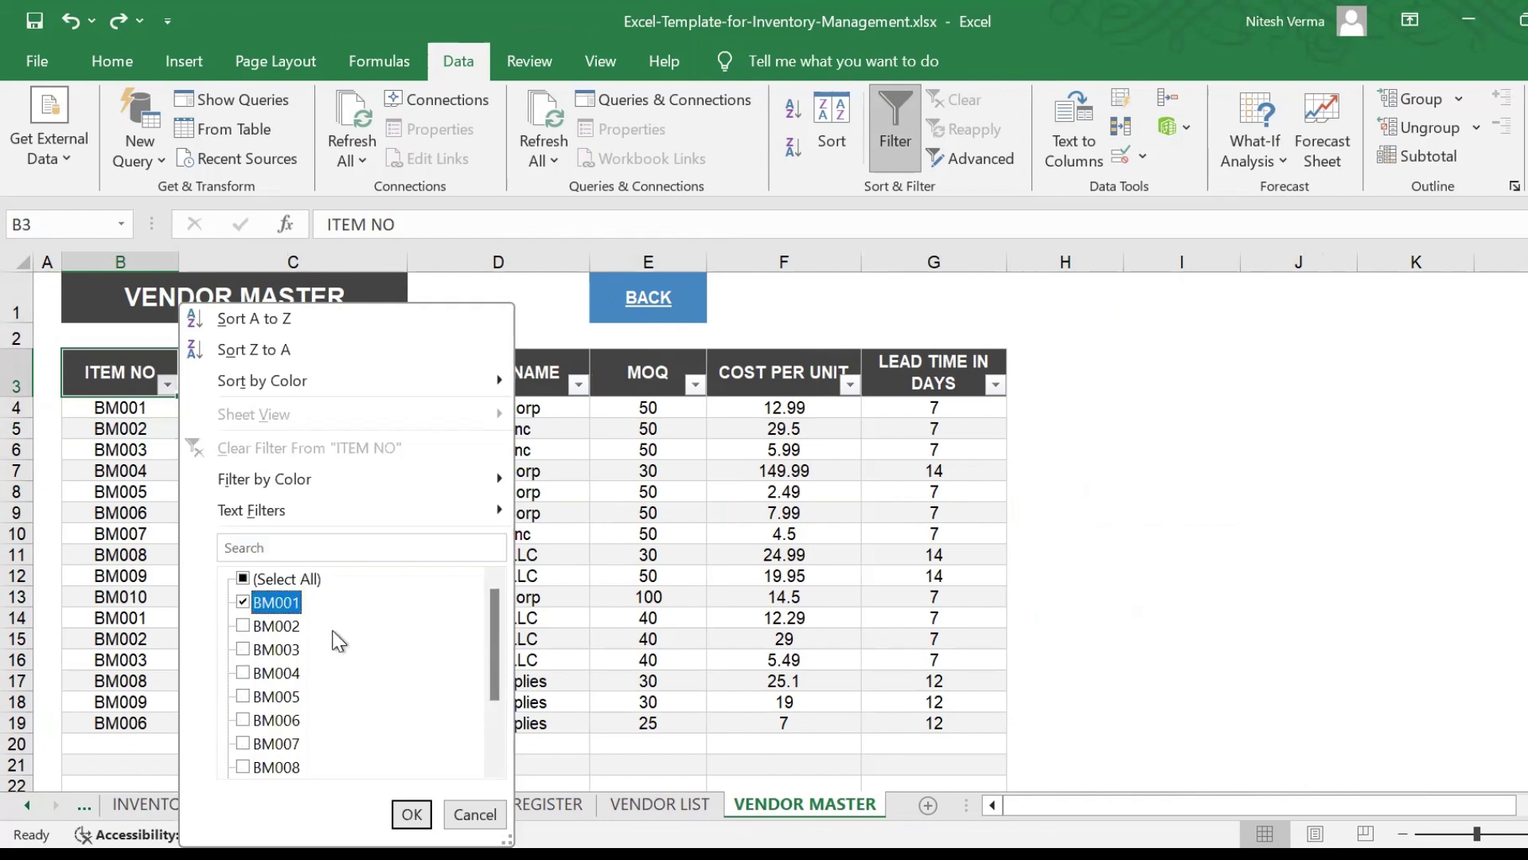
click(411, 813)
Compare the MOQ values of BM001's two vendors, including Pesto LLC's MOQ of 40
key(Down)
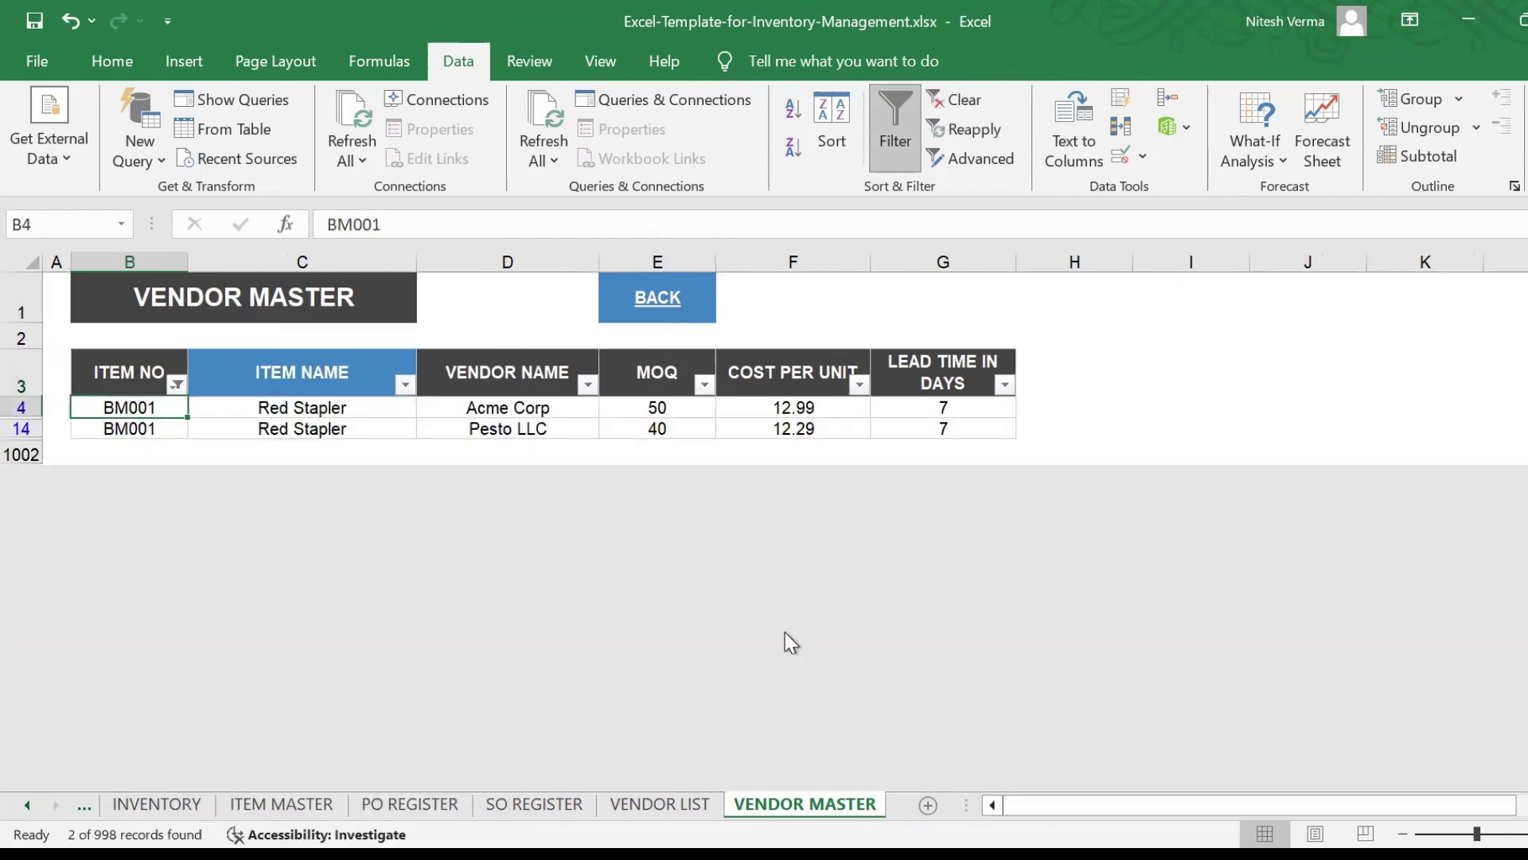
key(Right)
key(Right)
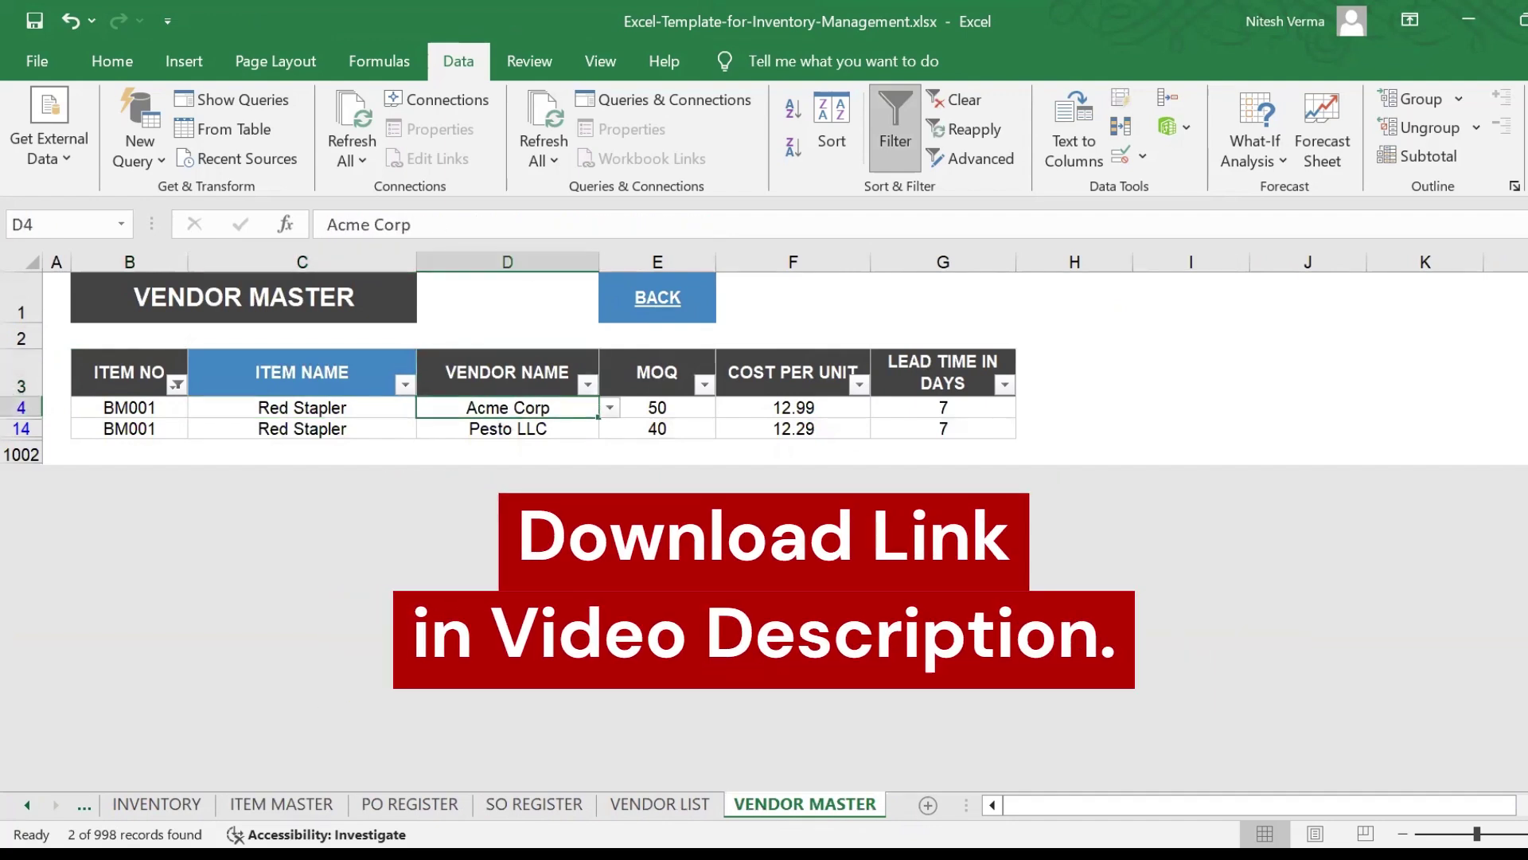
key(Right)
key(Down)
key(Up)
key(Down)
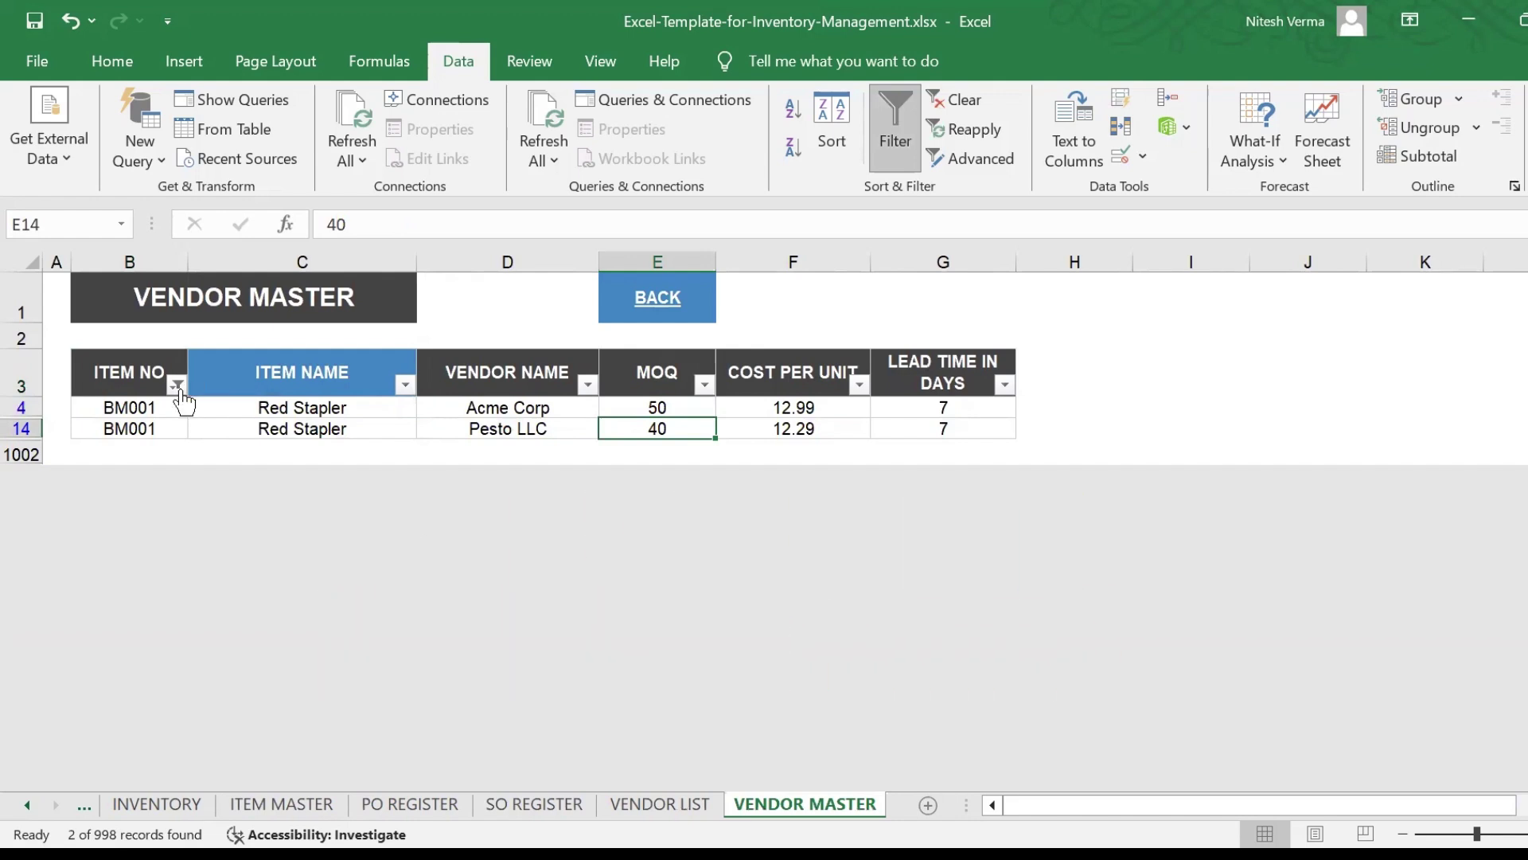
Clear the ITEM NO filter so all rows show, then go to the INVENTORY sheet
click(177, 388)
click(274, 579)
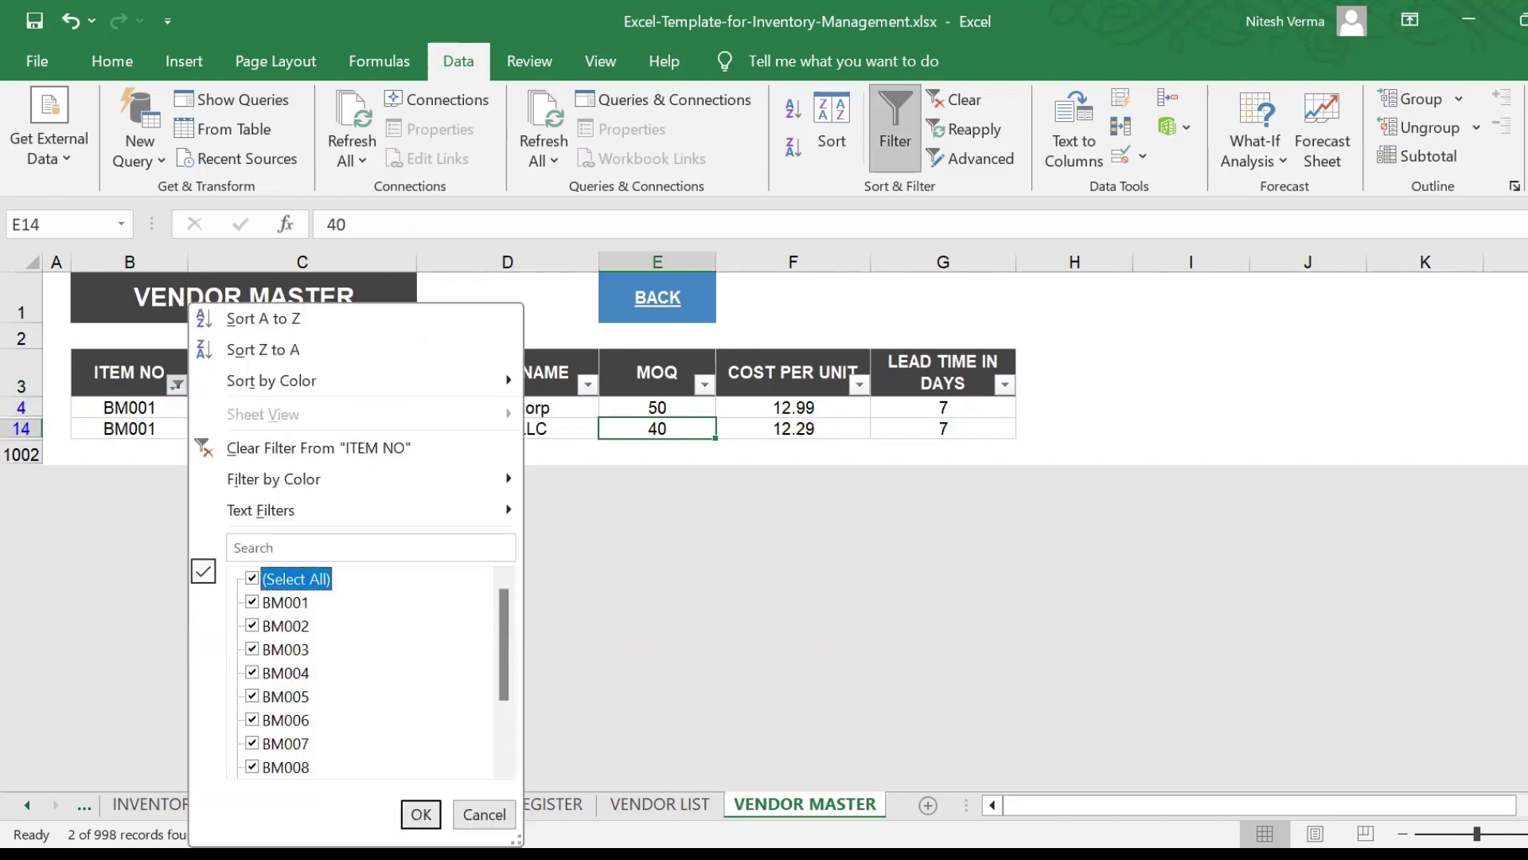
click(421, 814)
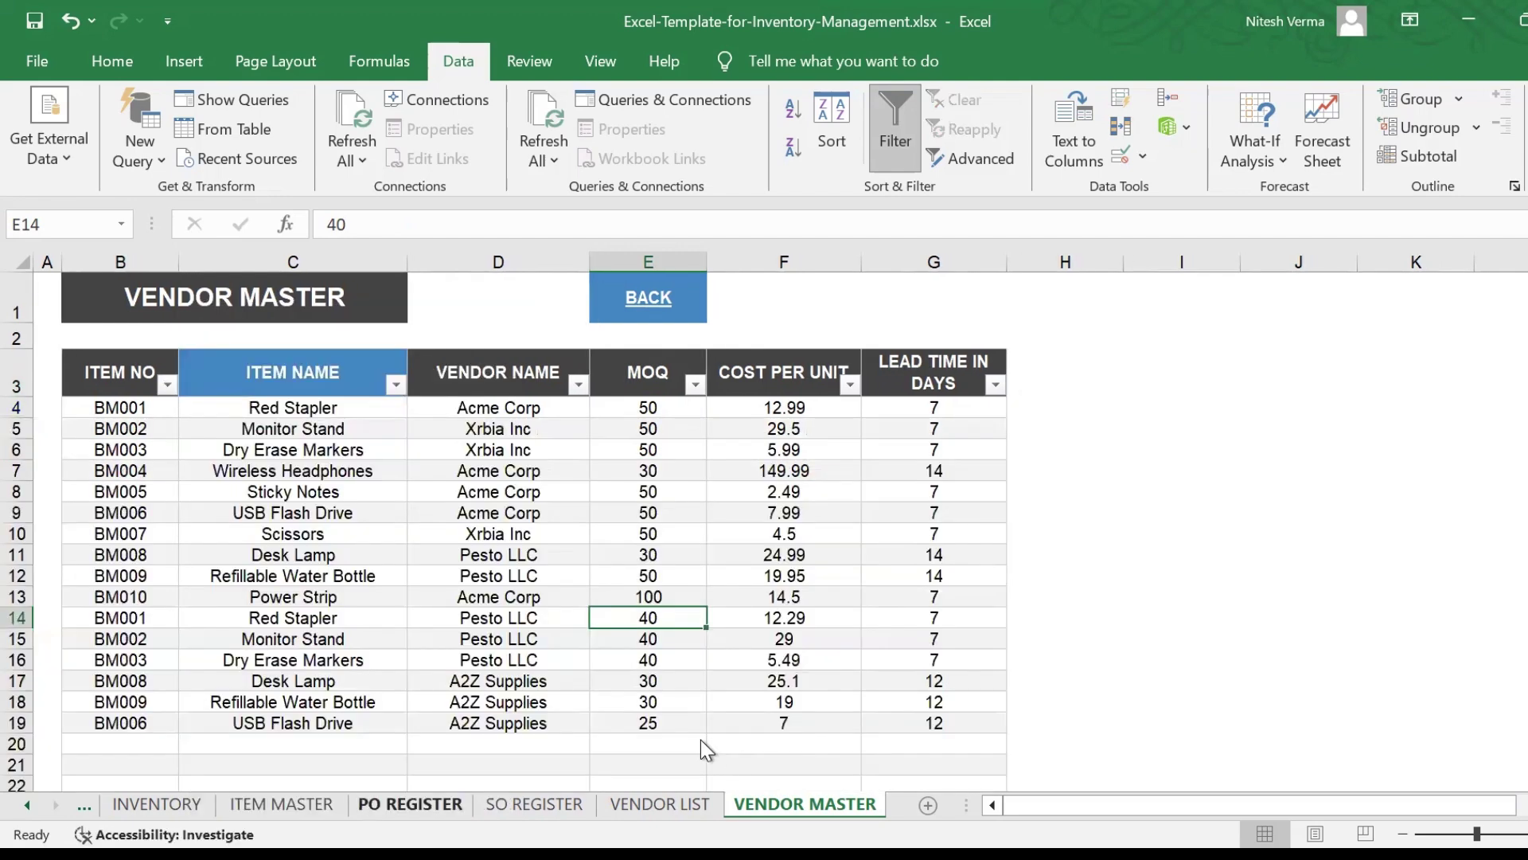
click(136, 806)
click(497, 454)
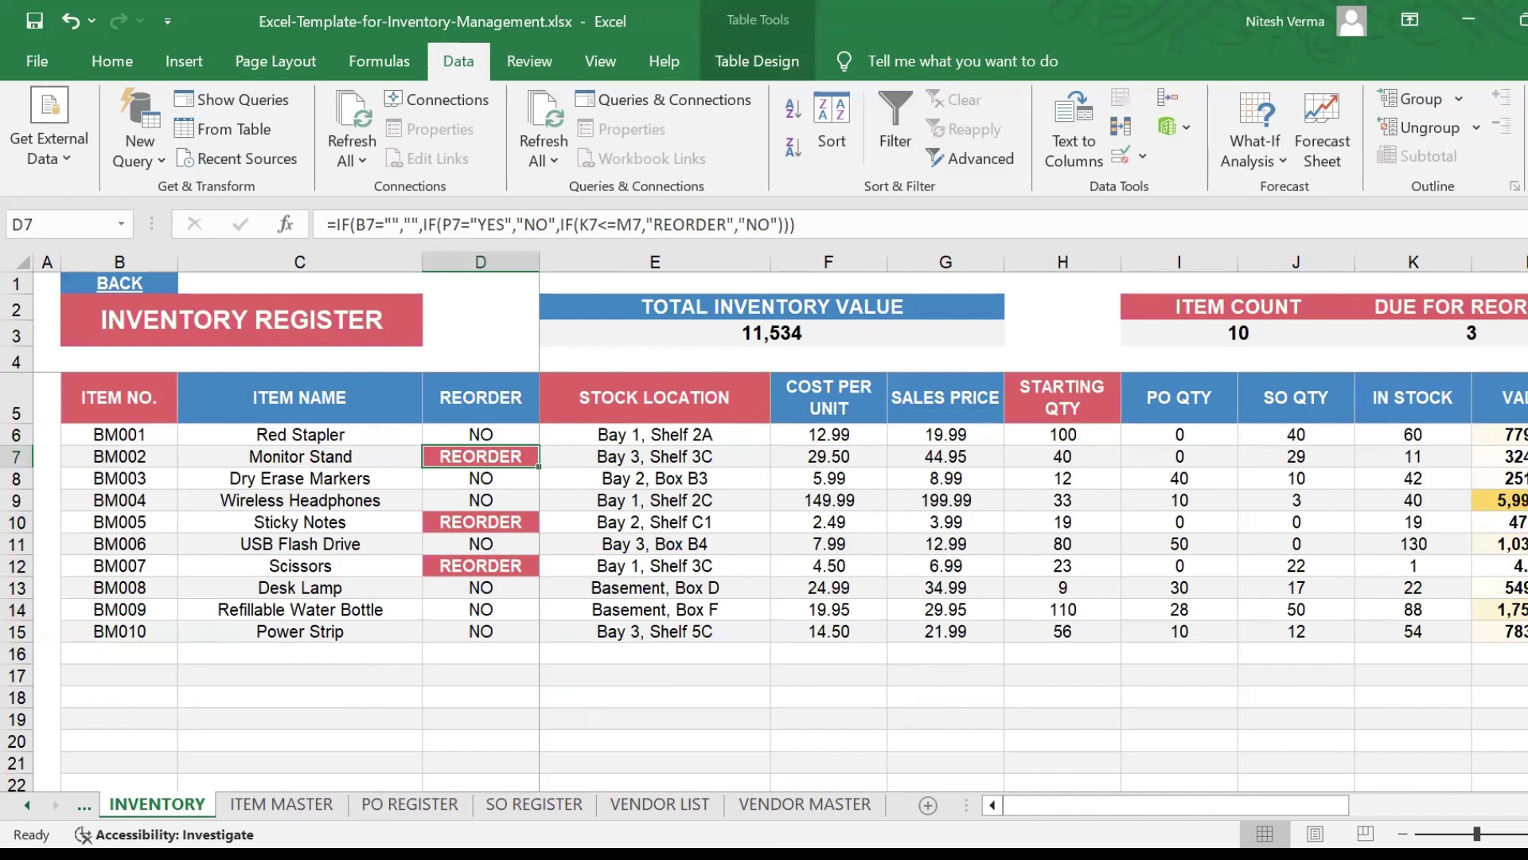
click(409, 804)
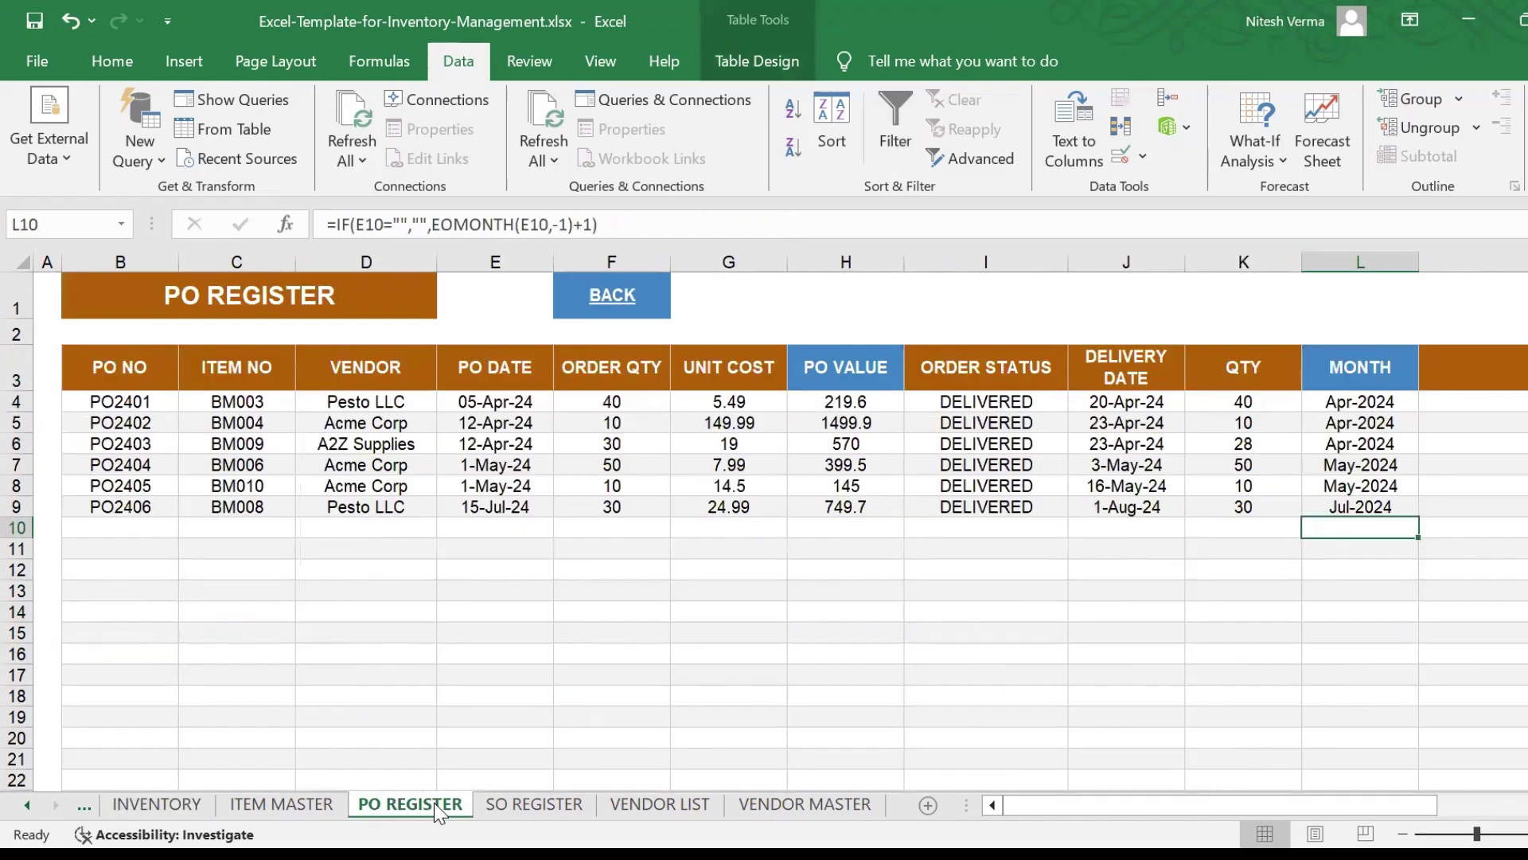
click(130, 530)
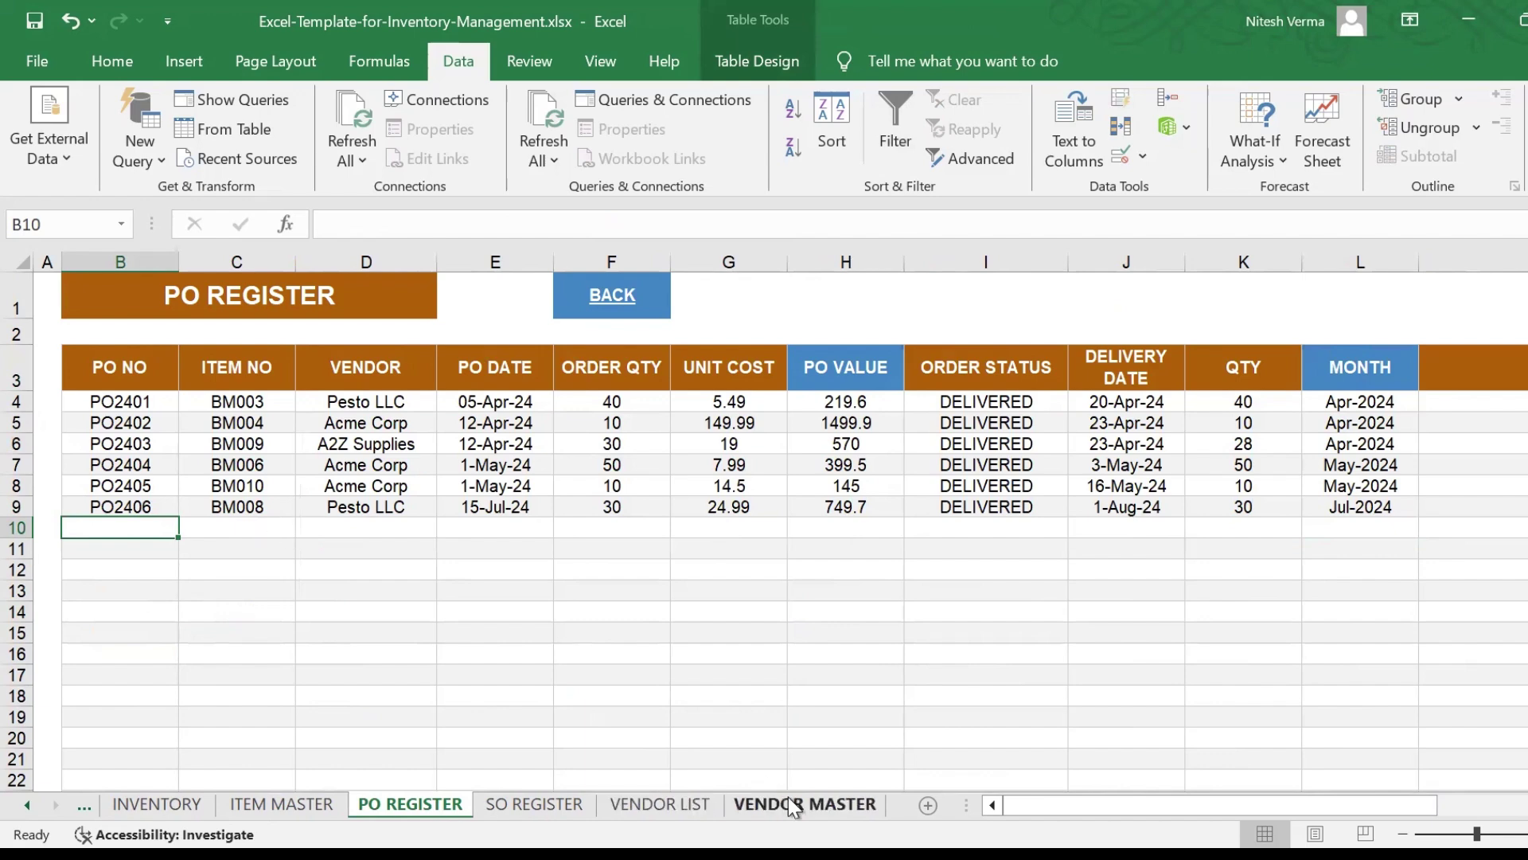
click(299, 809)
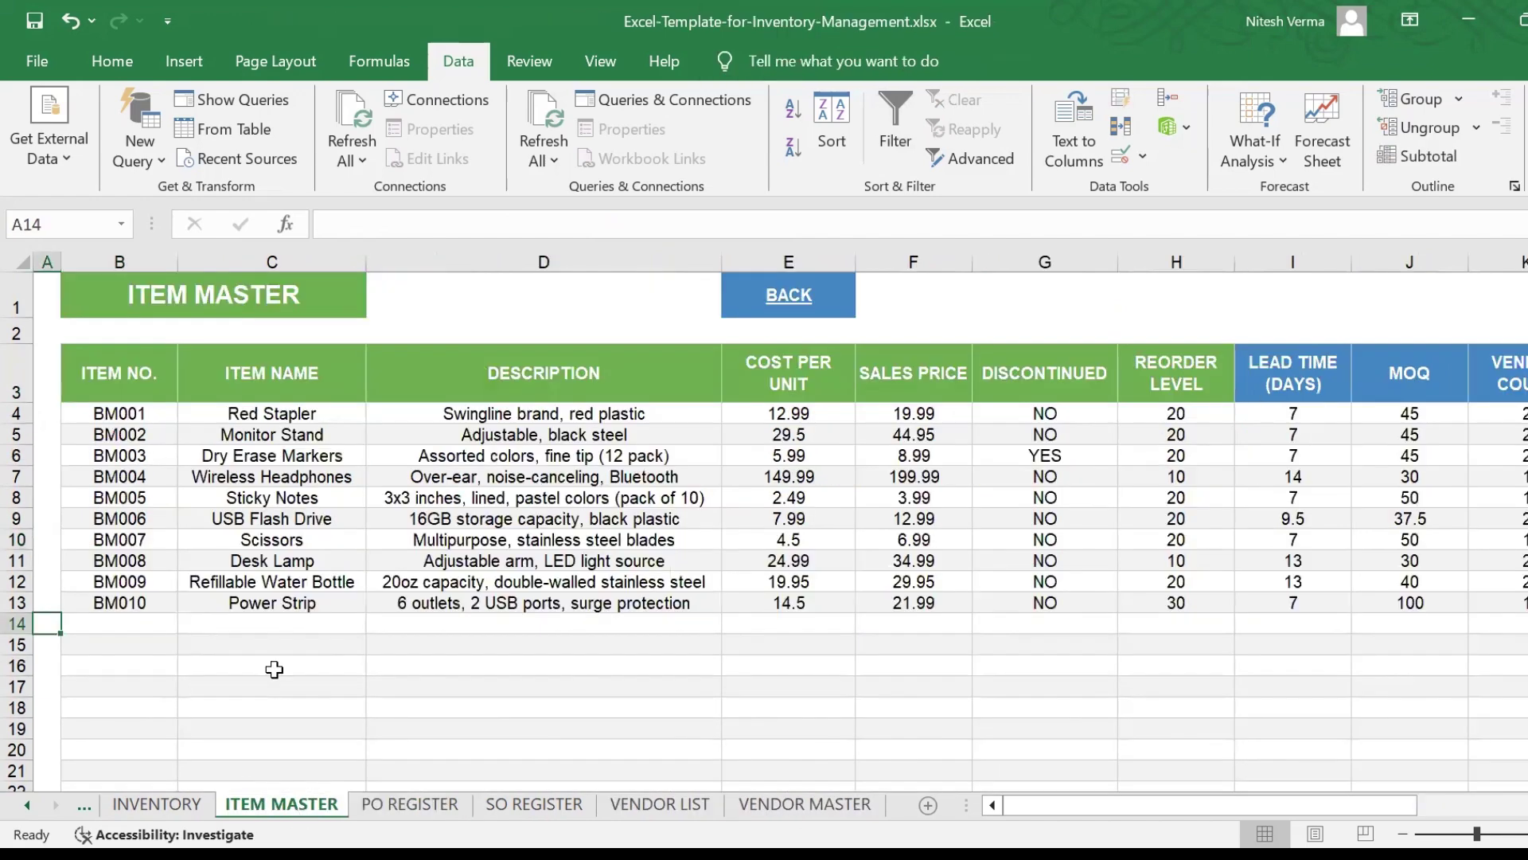
click(177, 809)
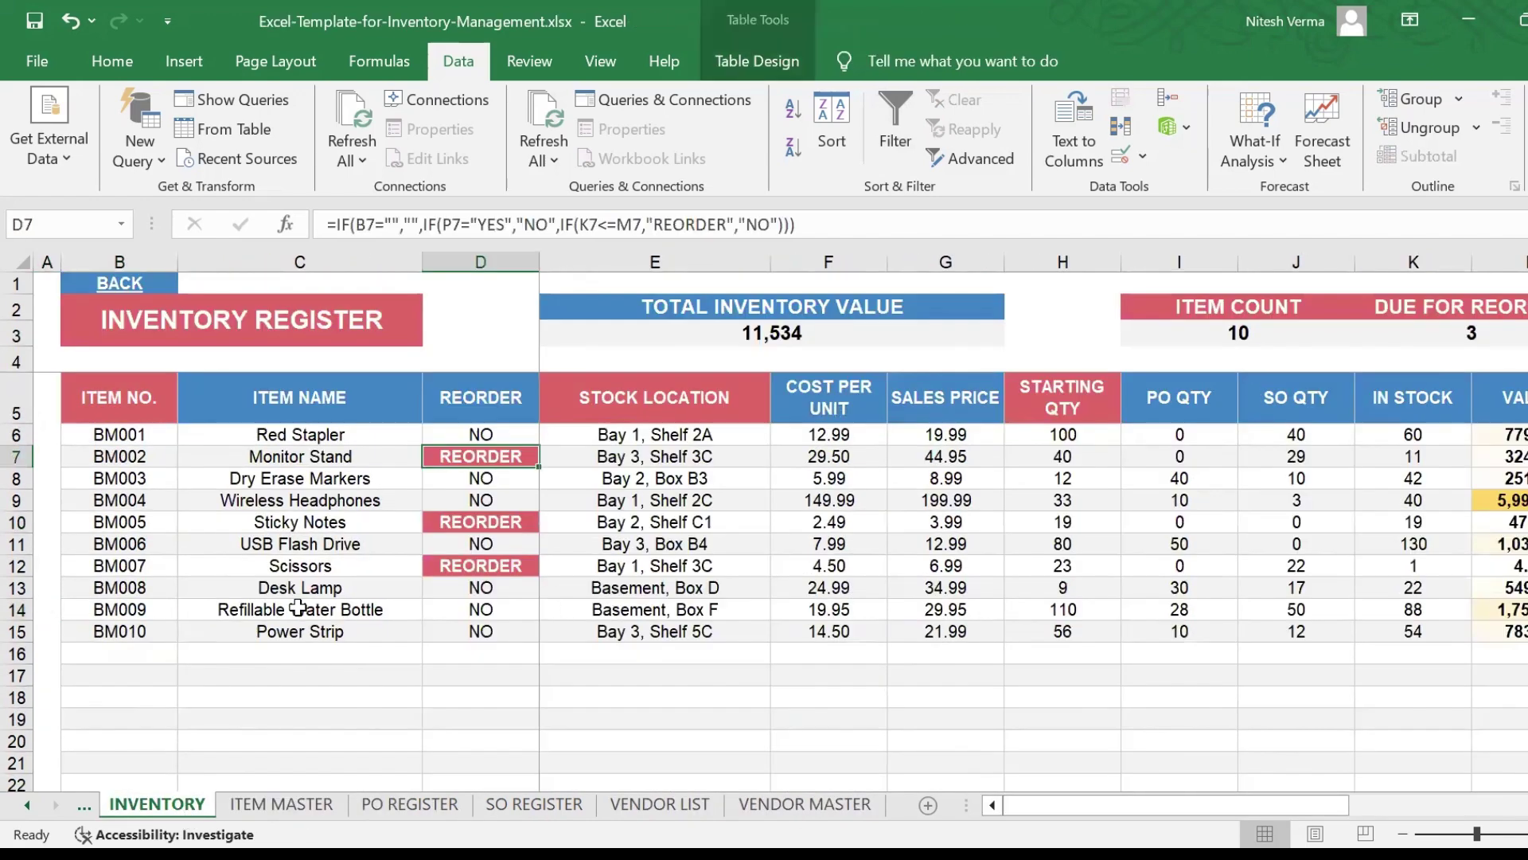
click(330, 567)
key(Up)
key(Up)
key(Up)
key(Up)
key(Up)
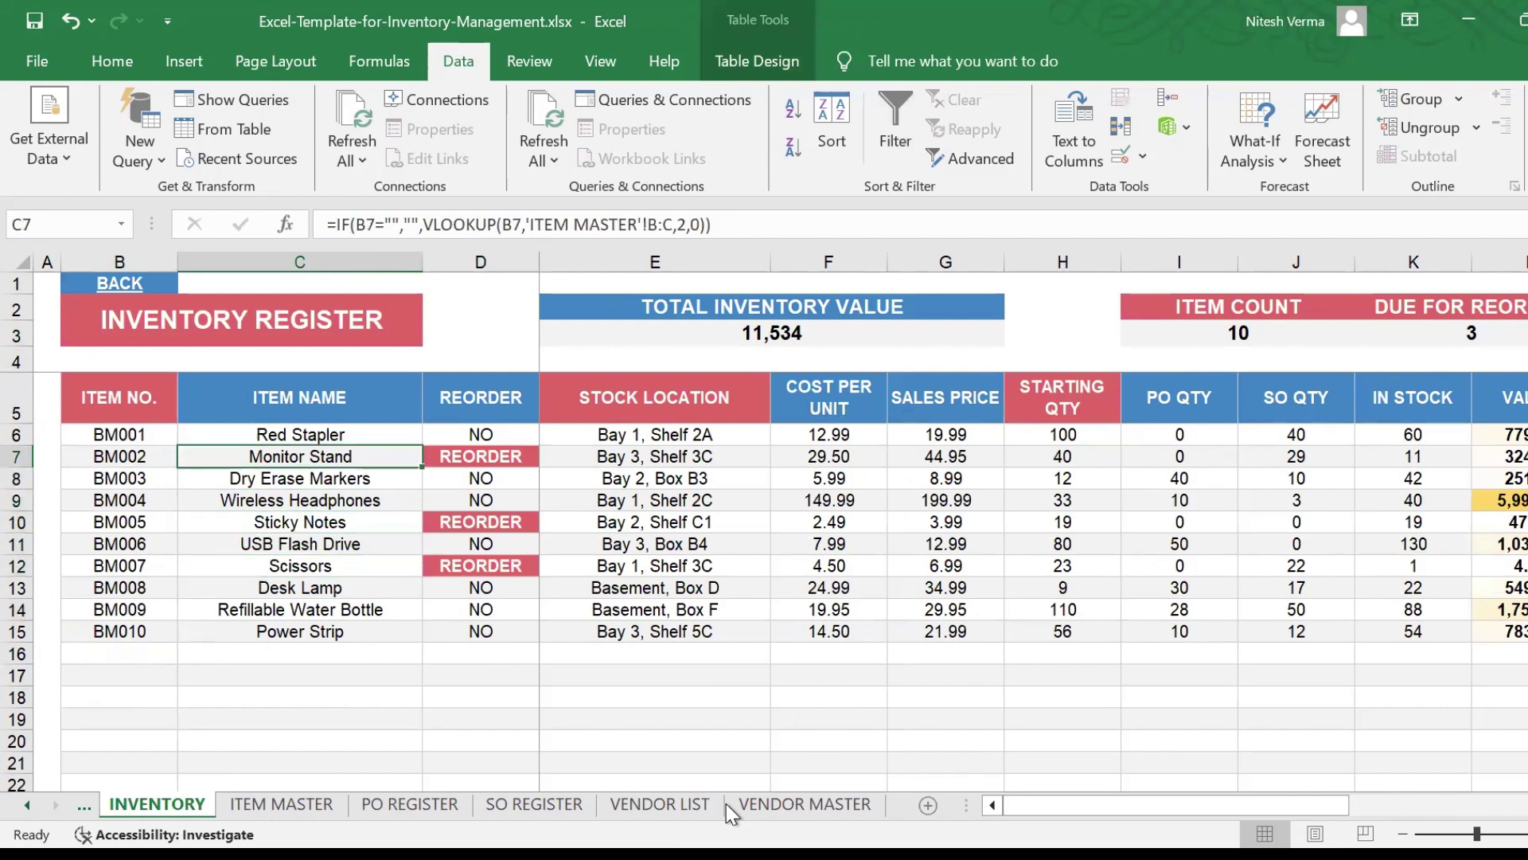
key(Left)
key(Right)
key(Right)
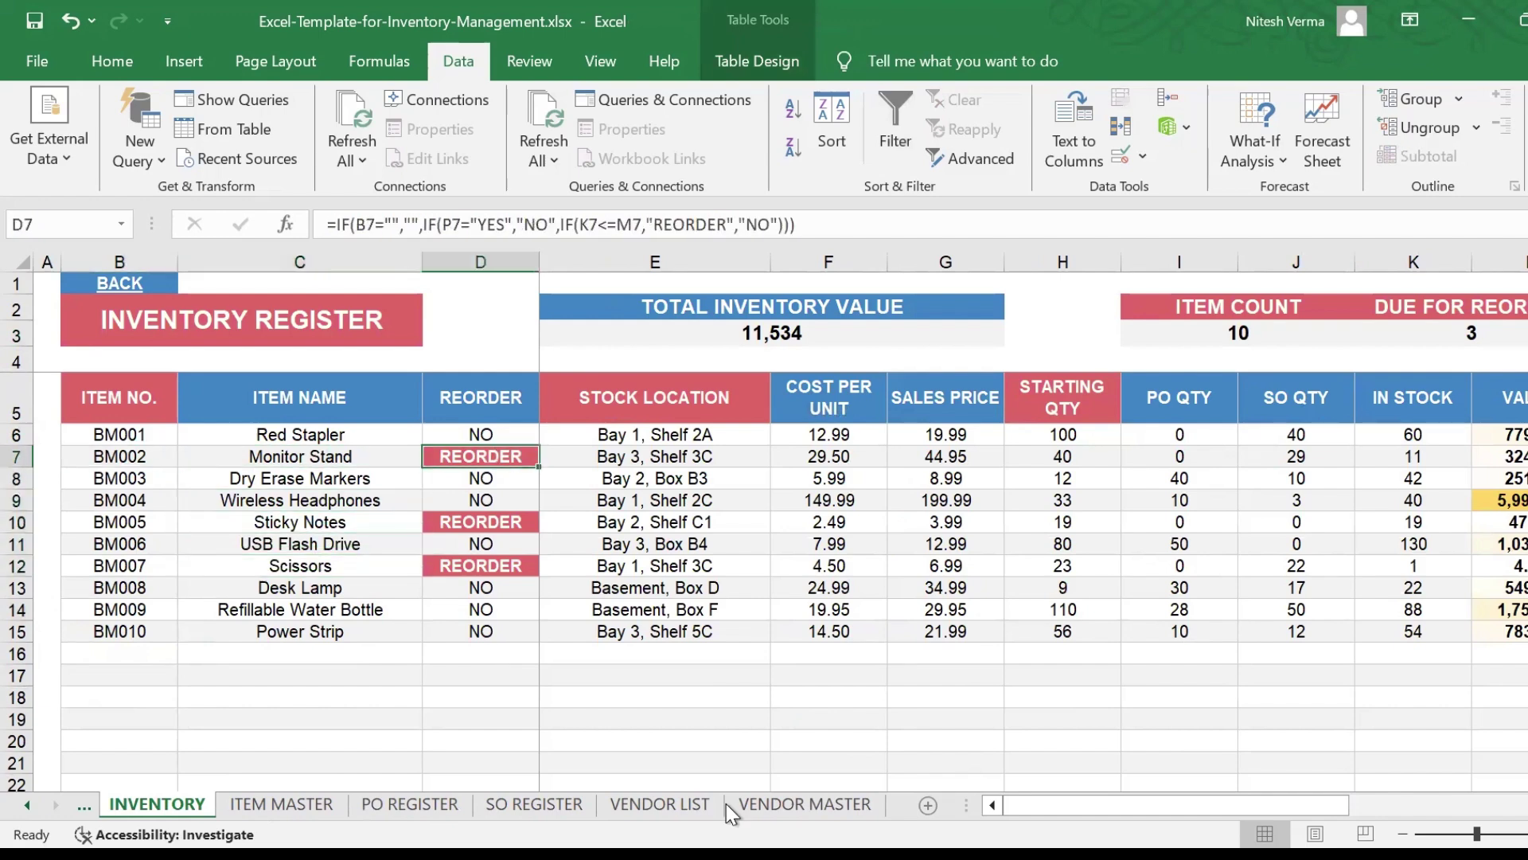
key(Right)
key(Right)
key(Right)
key(Right)
key(Right)
key(Right)
key(Right)
key(Right)
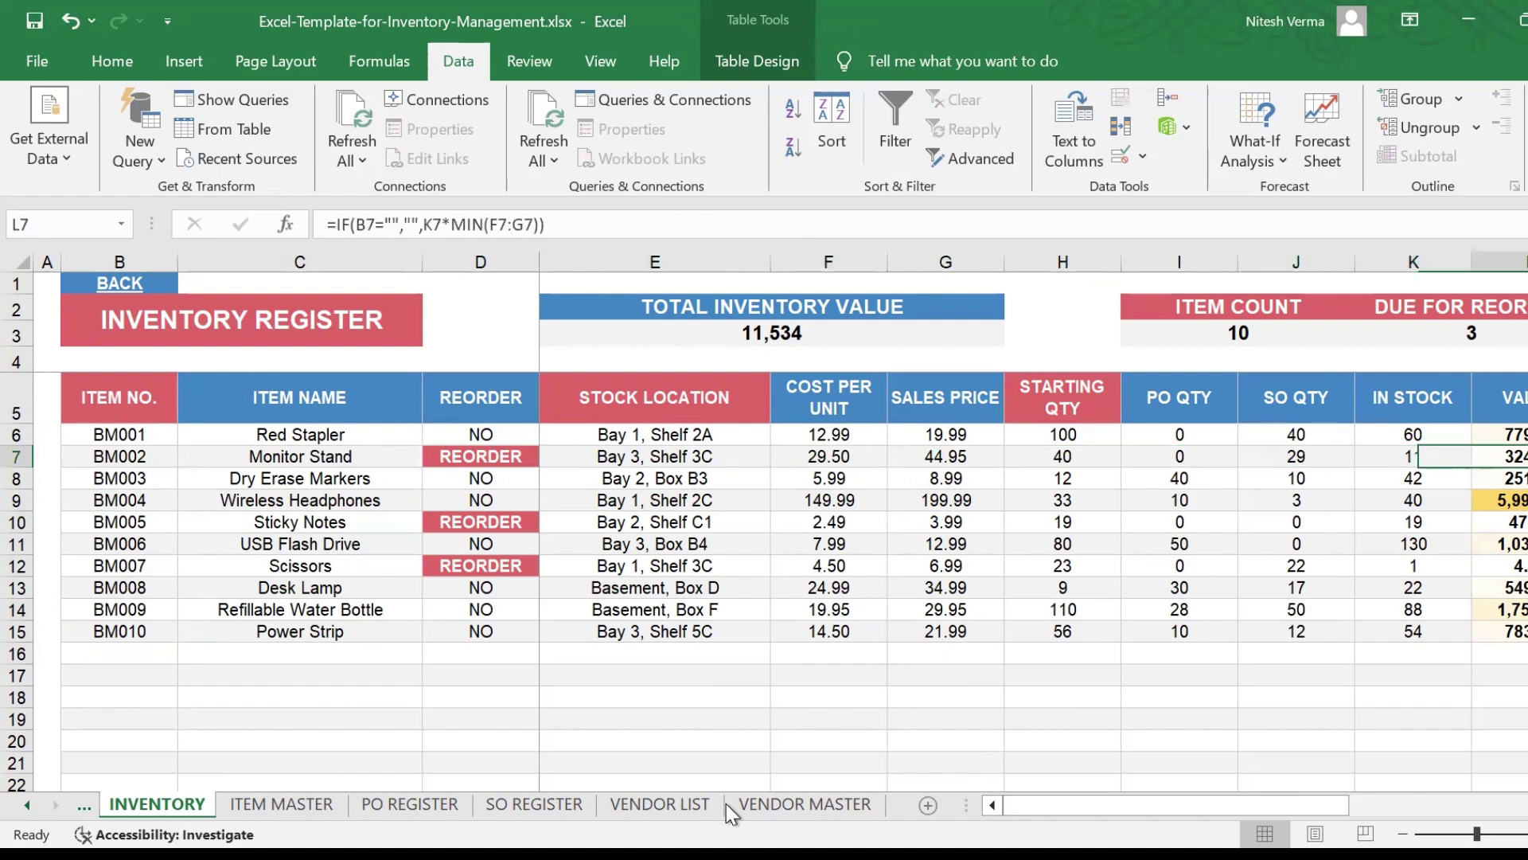
key(Left)
key(Right)
key(Right)
key(Right)
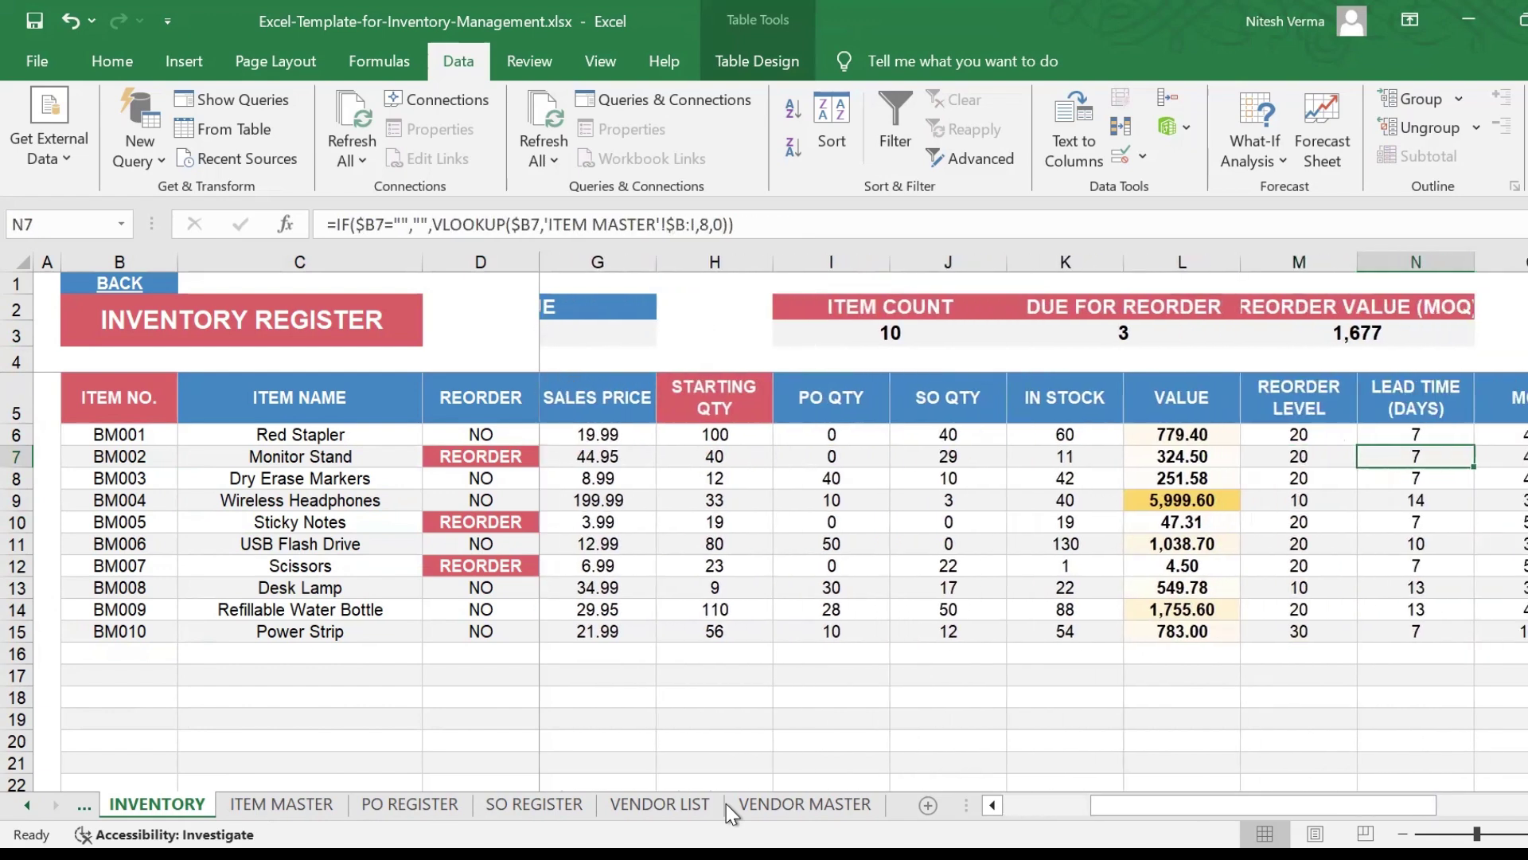
key(Left)
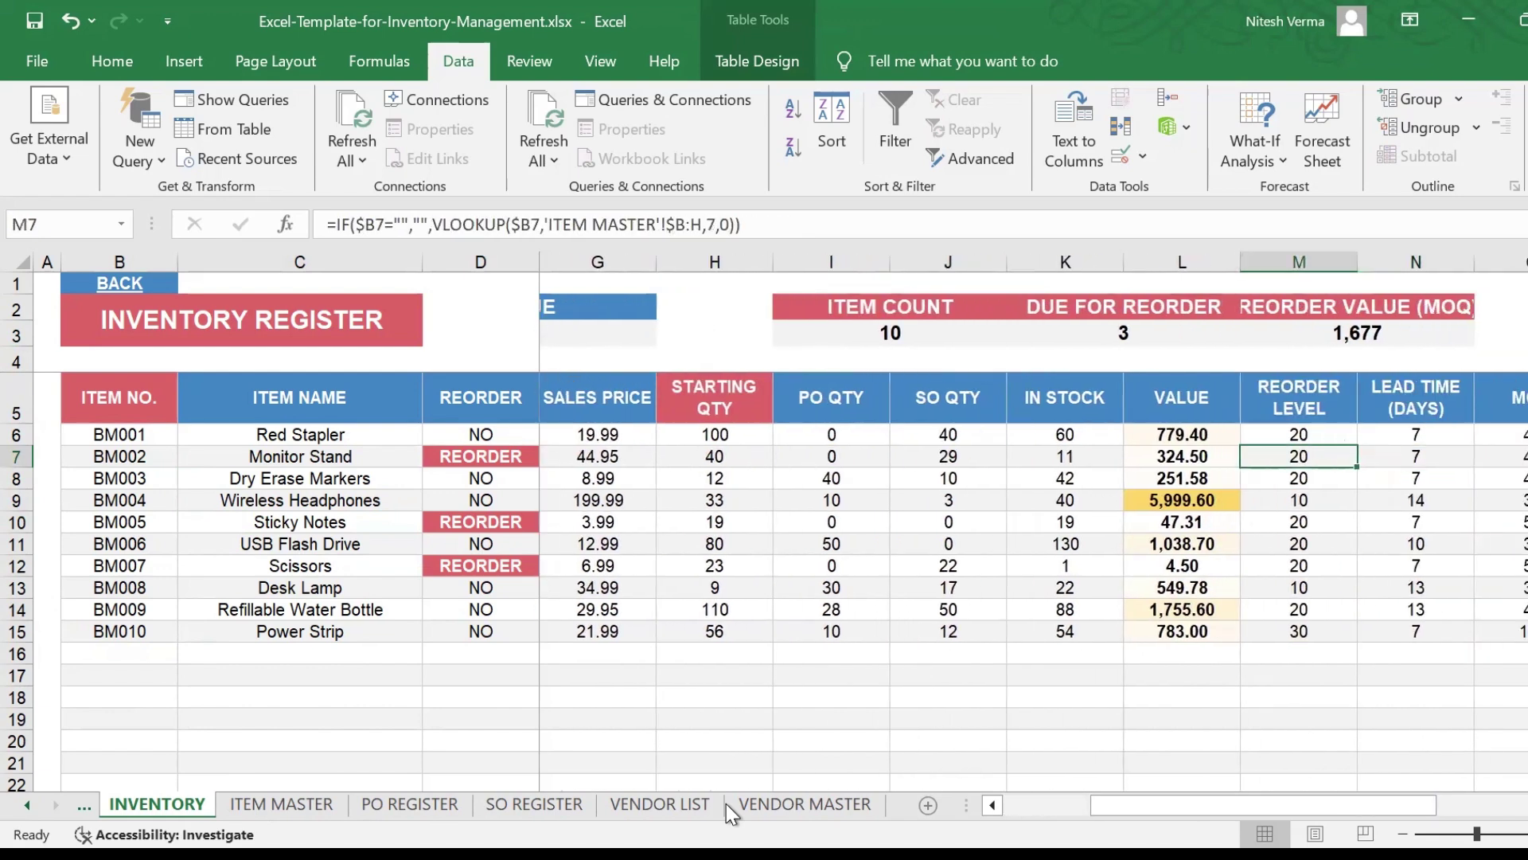
key(Right)
key(Right)
key(Right)
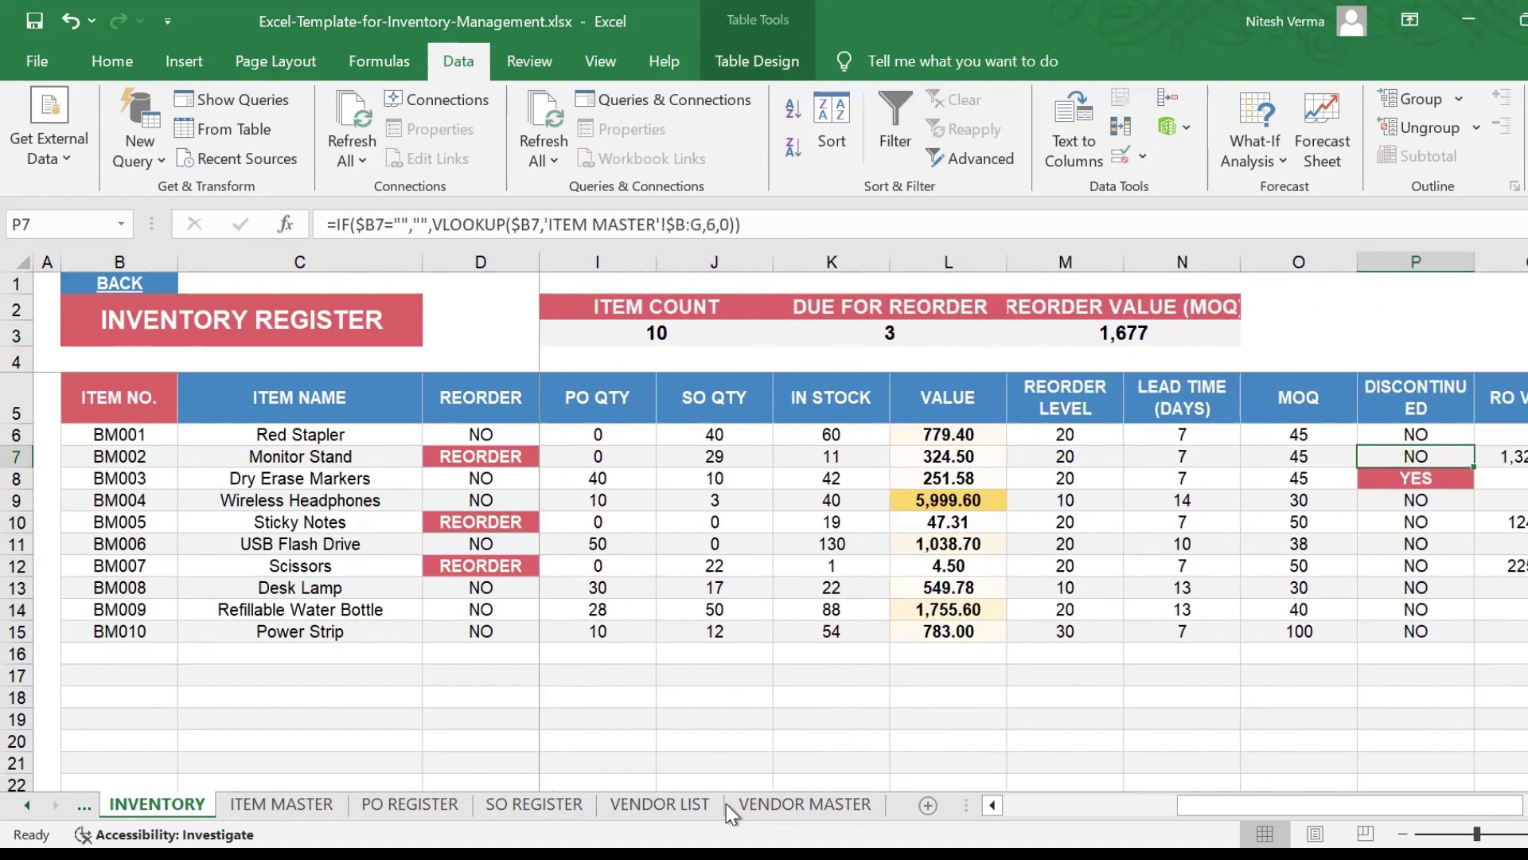
key(Right)
key(Left)
key(Left)
key(Left)
key(Left)
key(Left)
key(Left)
key(Left)
key(Left)
key(Left)
key(Left)
key(Left)
key(Left)
key(Left)
key(Left)
key(Left)
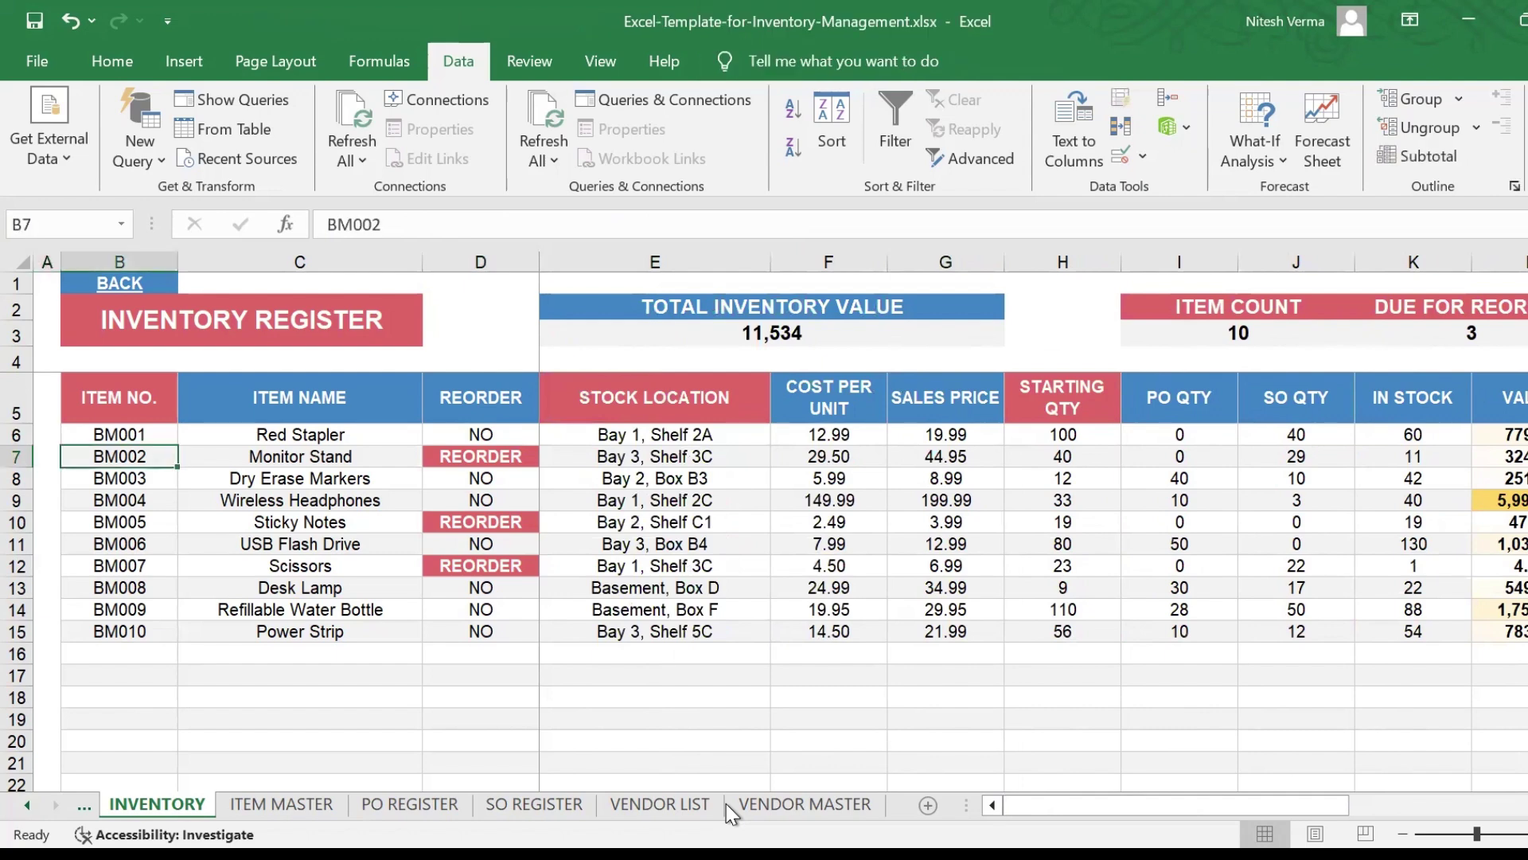
Go from the PO Register through NAVIGATION to the DASHBOARD sheet
click(414, 800)
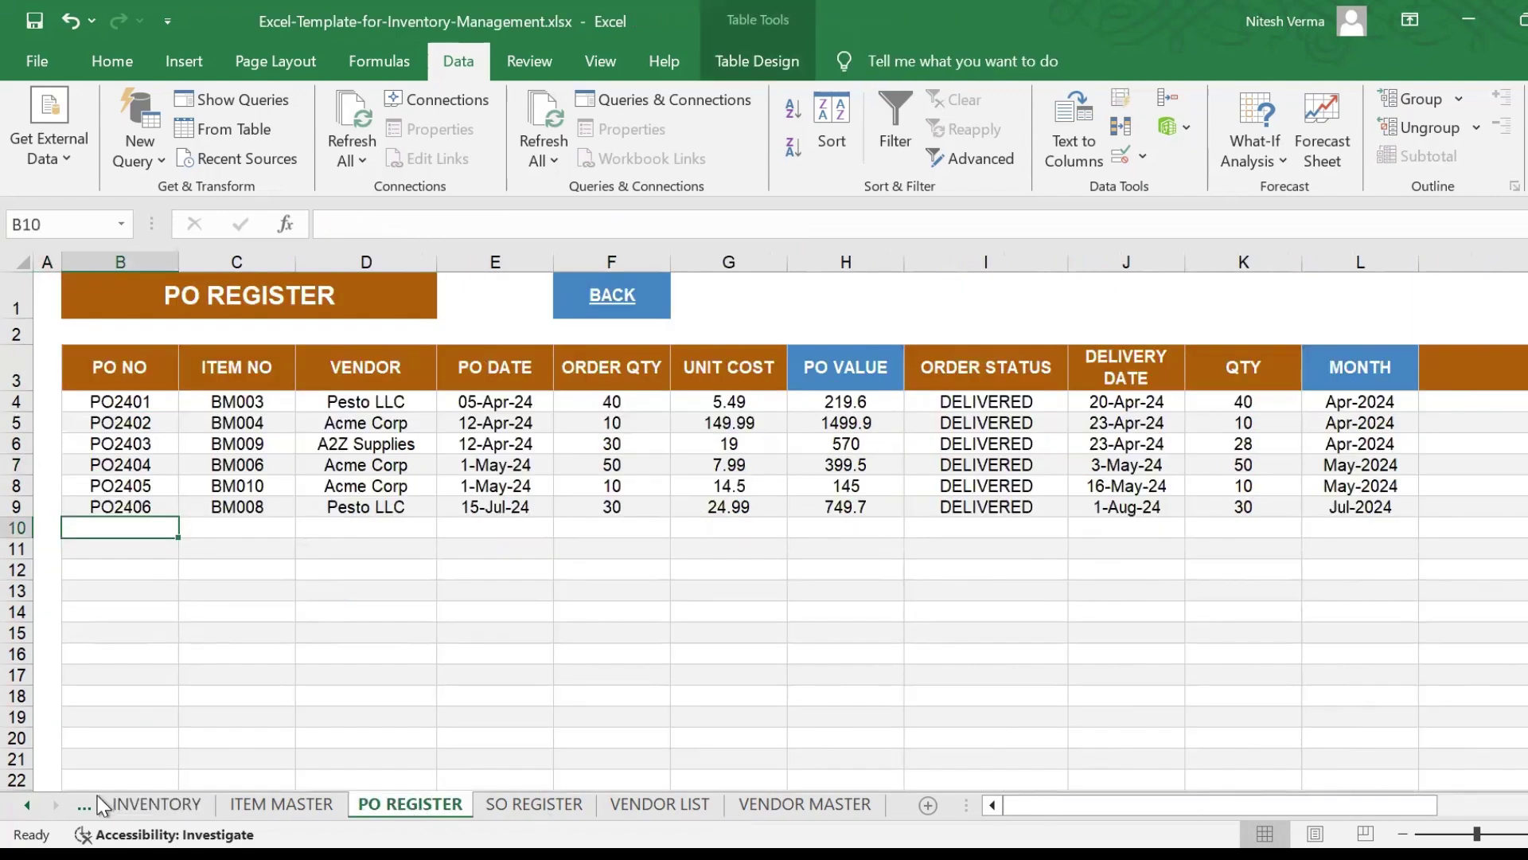
click(625, 306)
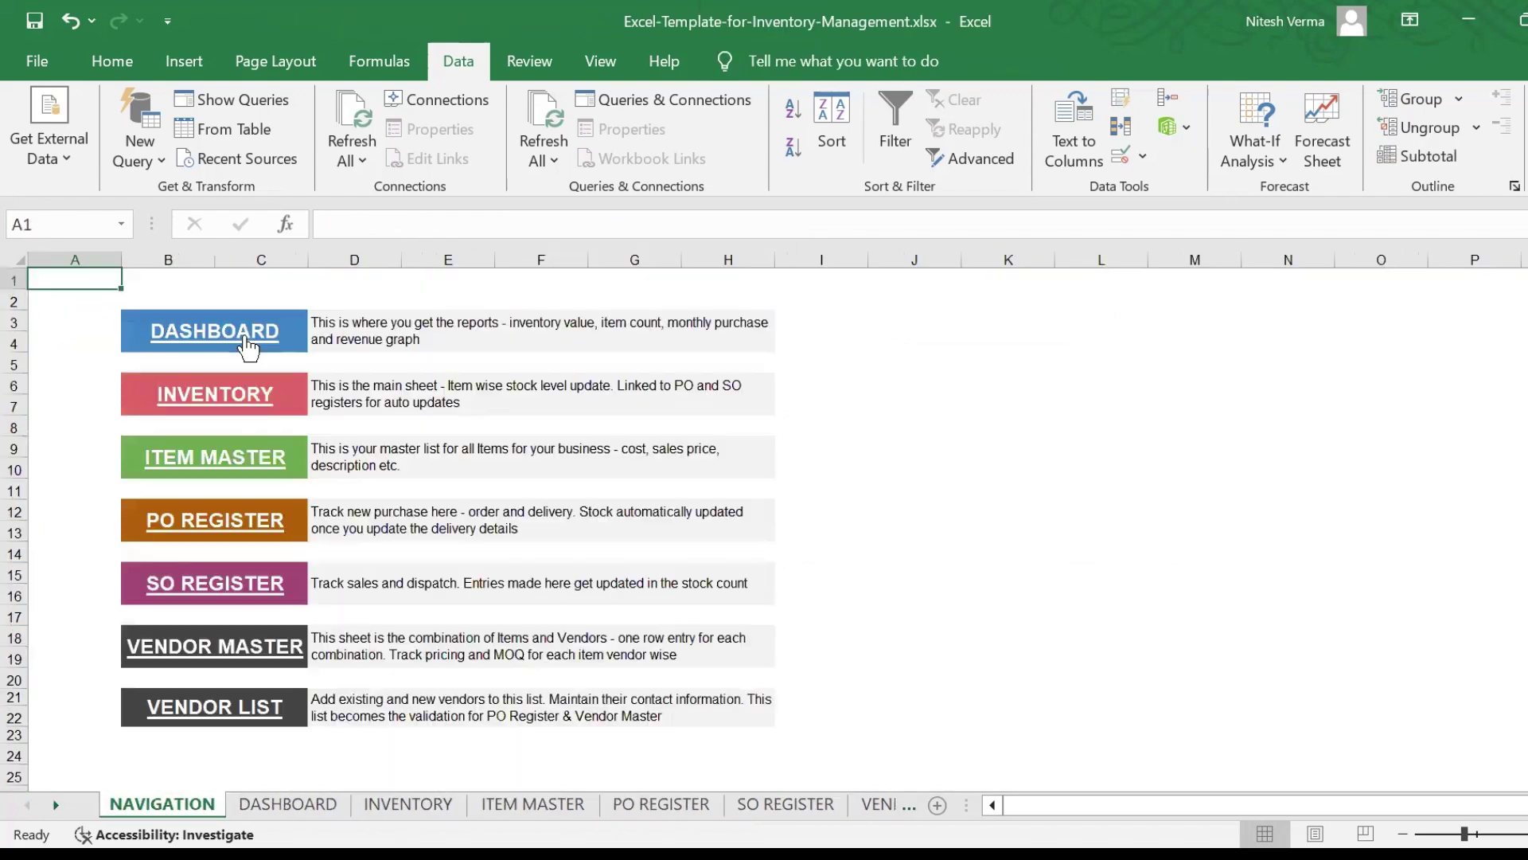
click(248, 348)
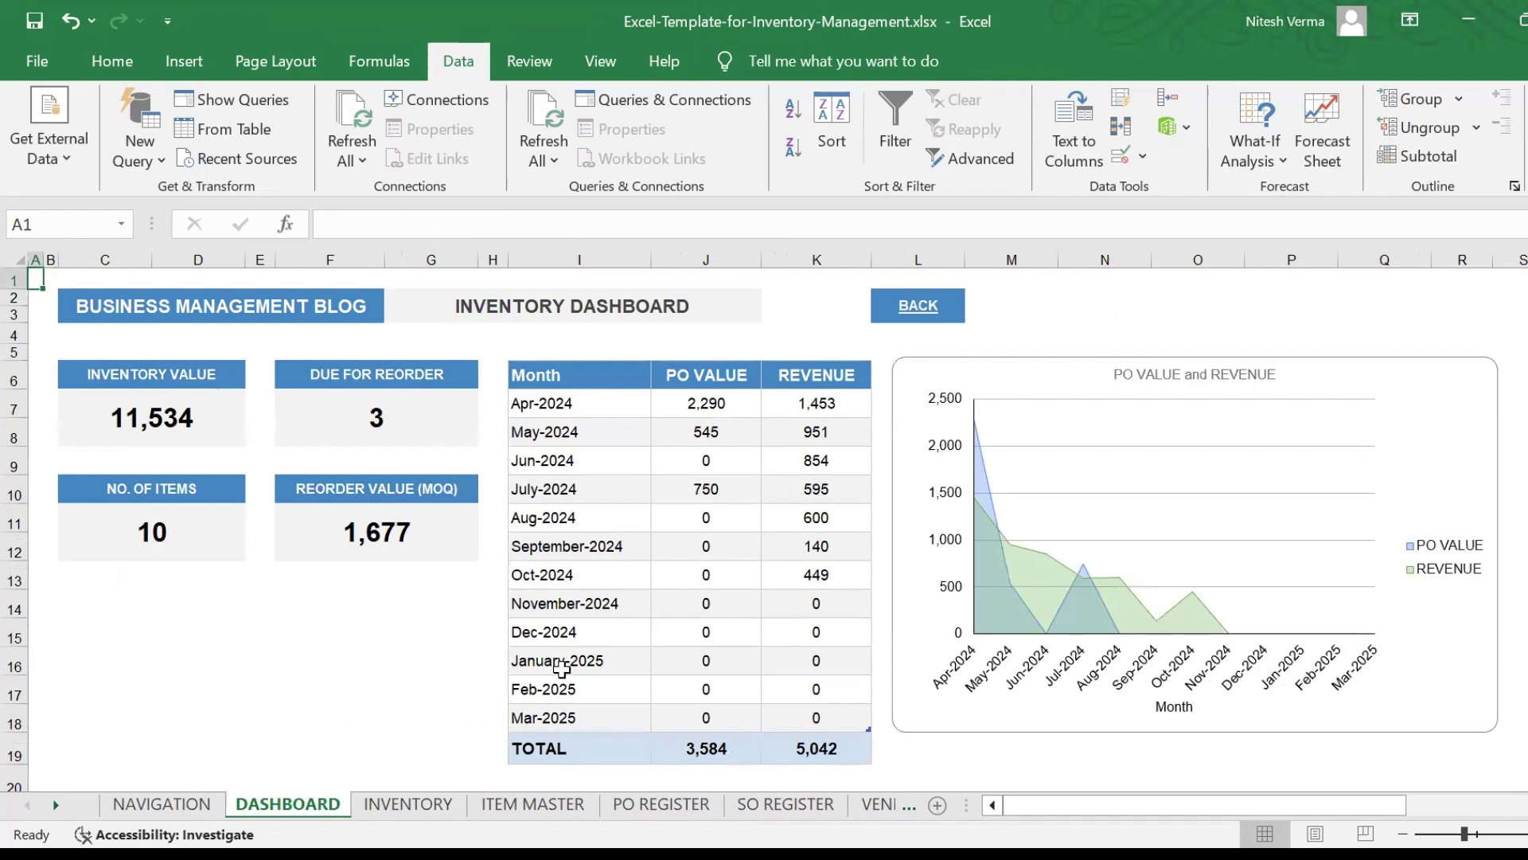
Inspect the Aug-2024 and Oct-2024 month and PO value cells and their formulas
click(580, 525)
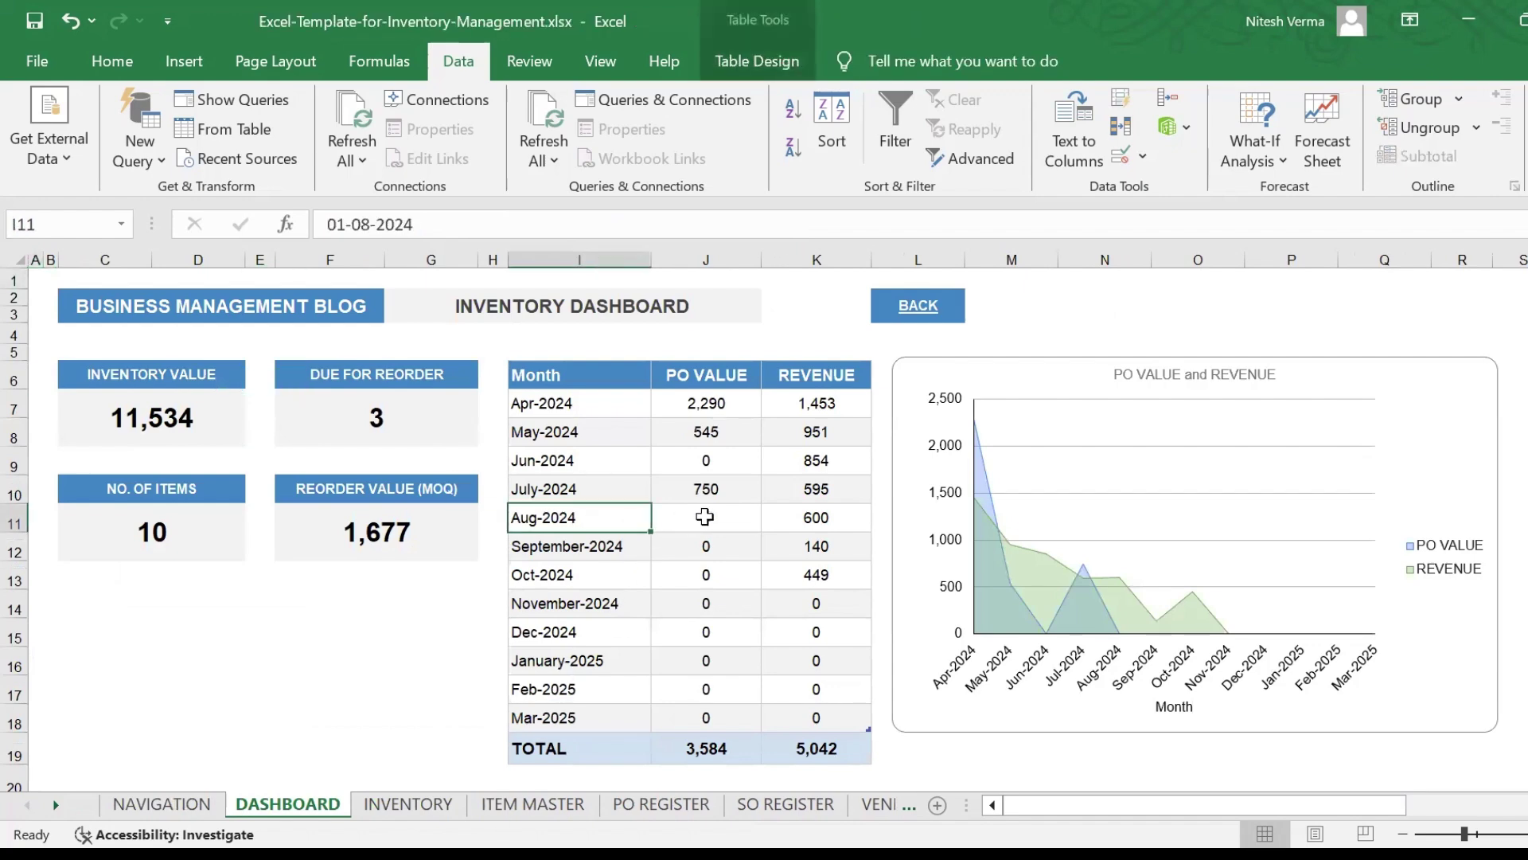
click(705, 522)
click(706, 547)
click(581, 517)
click(587, 546)
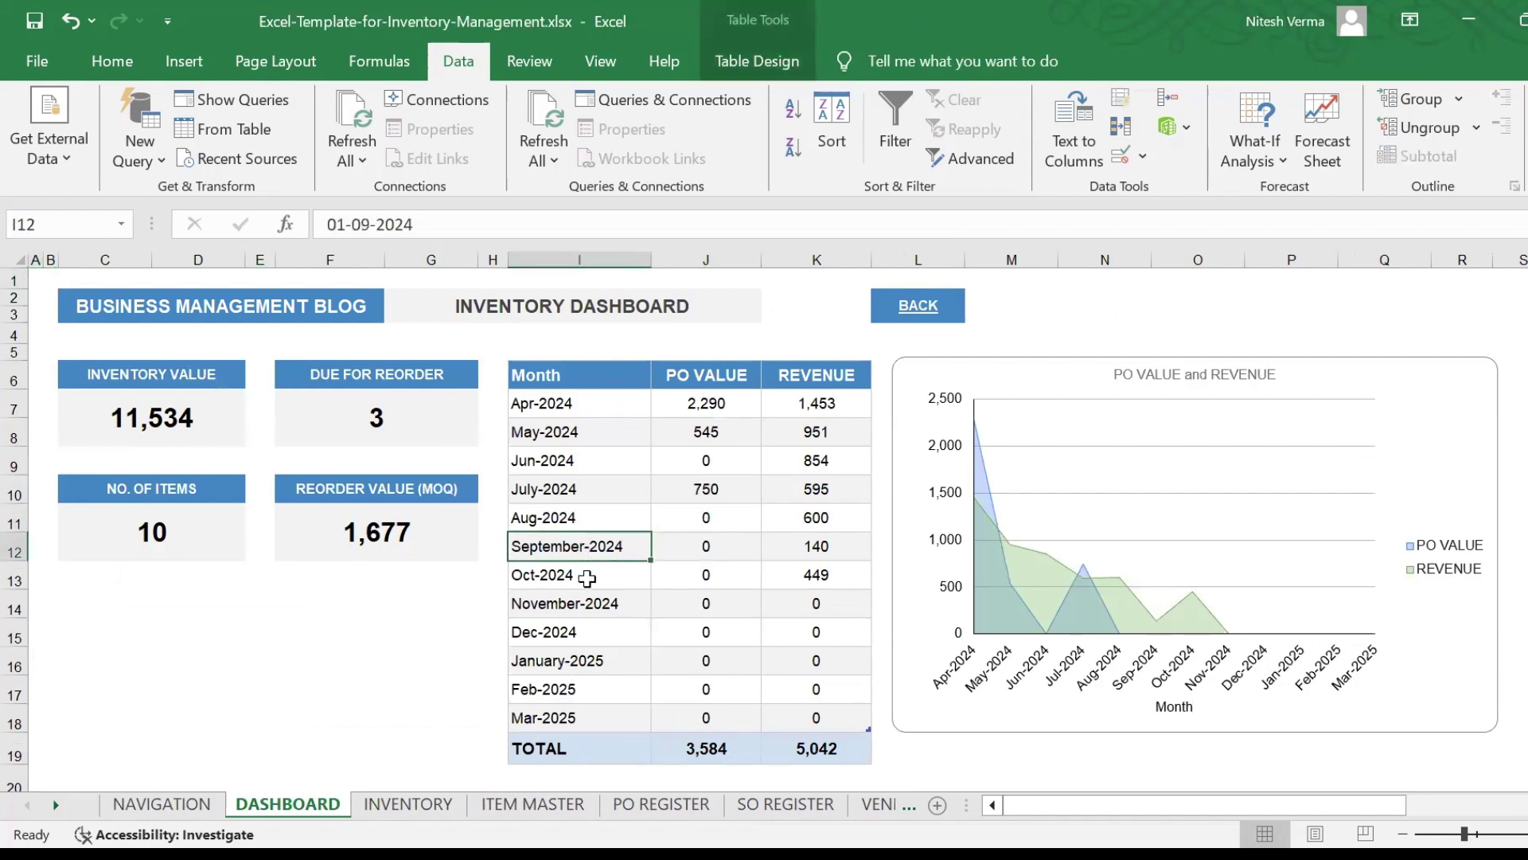
click(587, 574)
click(716, 575)
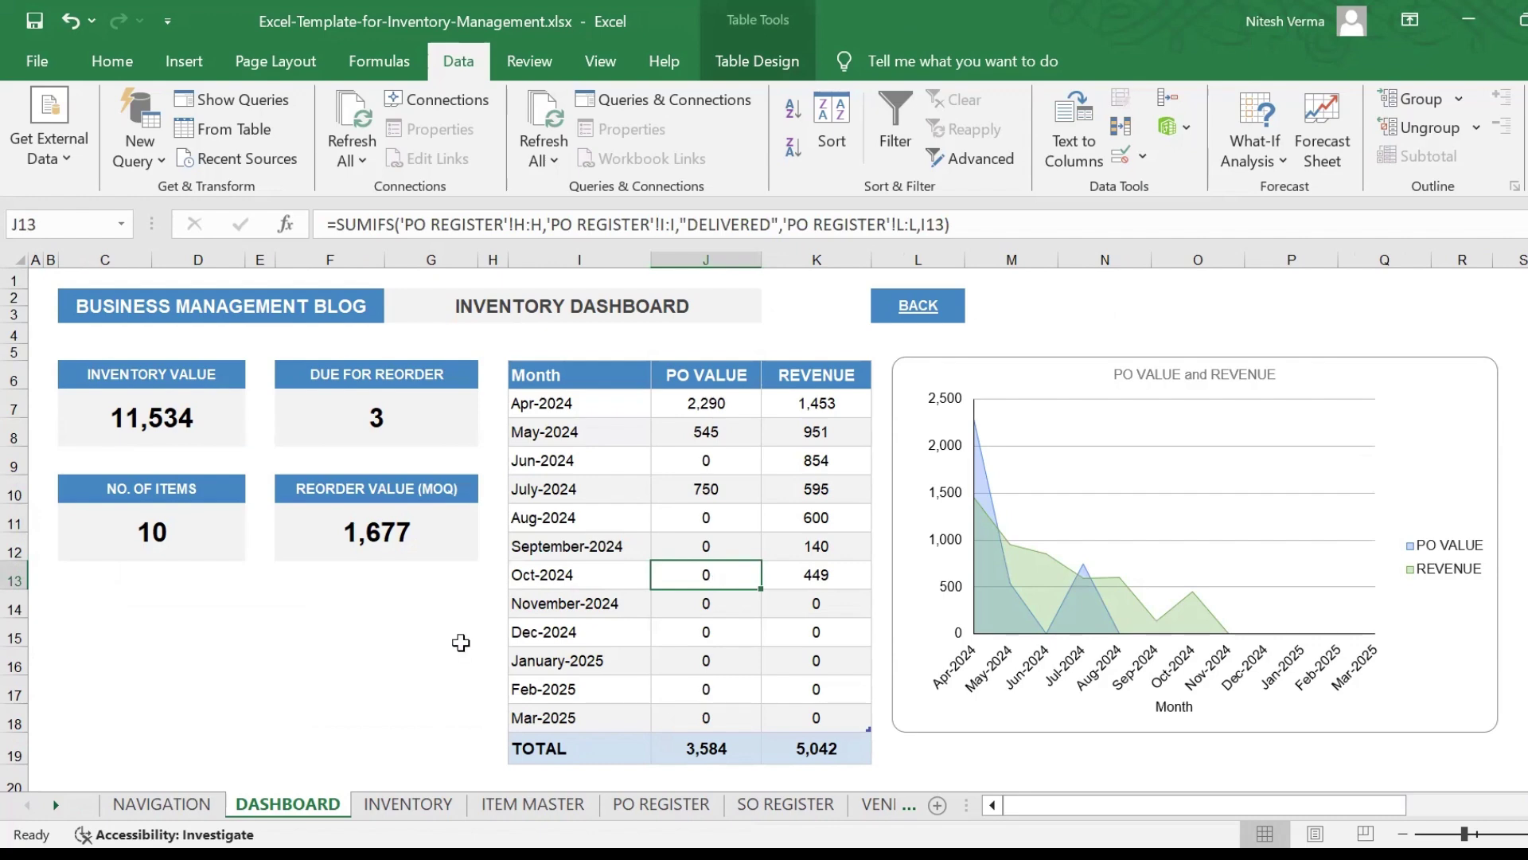
Enter PO number PO2407 in B10 of the PO Register with item BM002 beside it
click(658, 804)
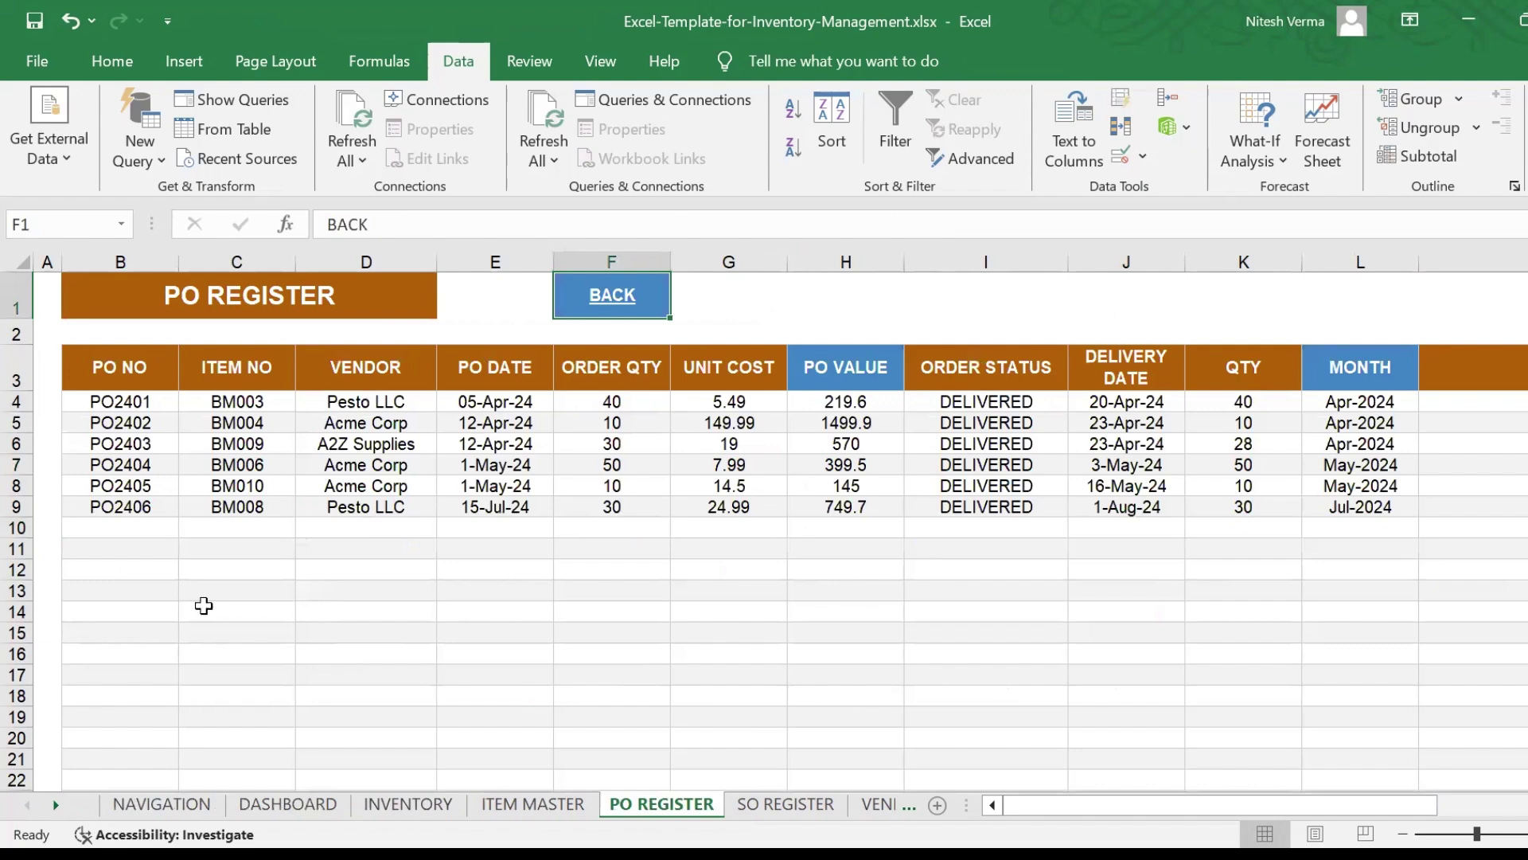
click(148, 528)
text(PO)
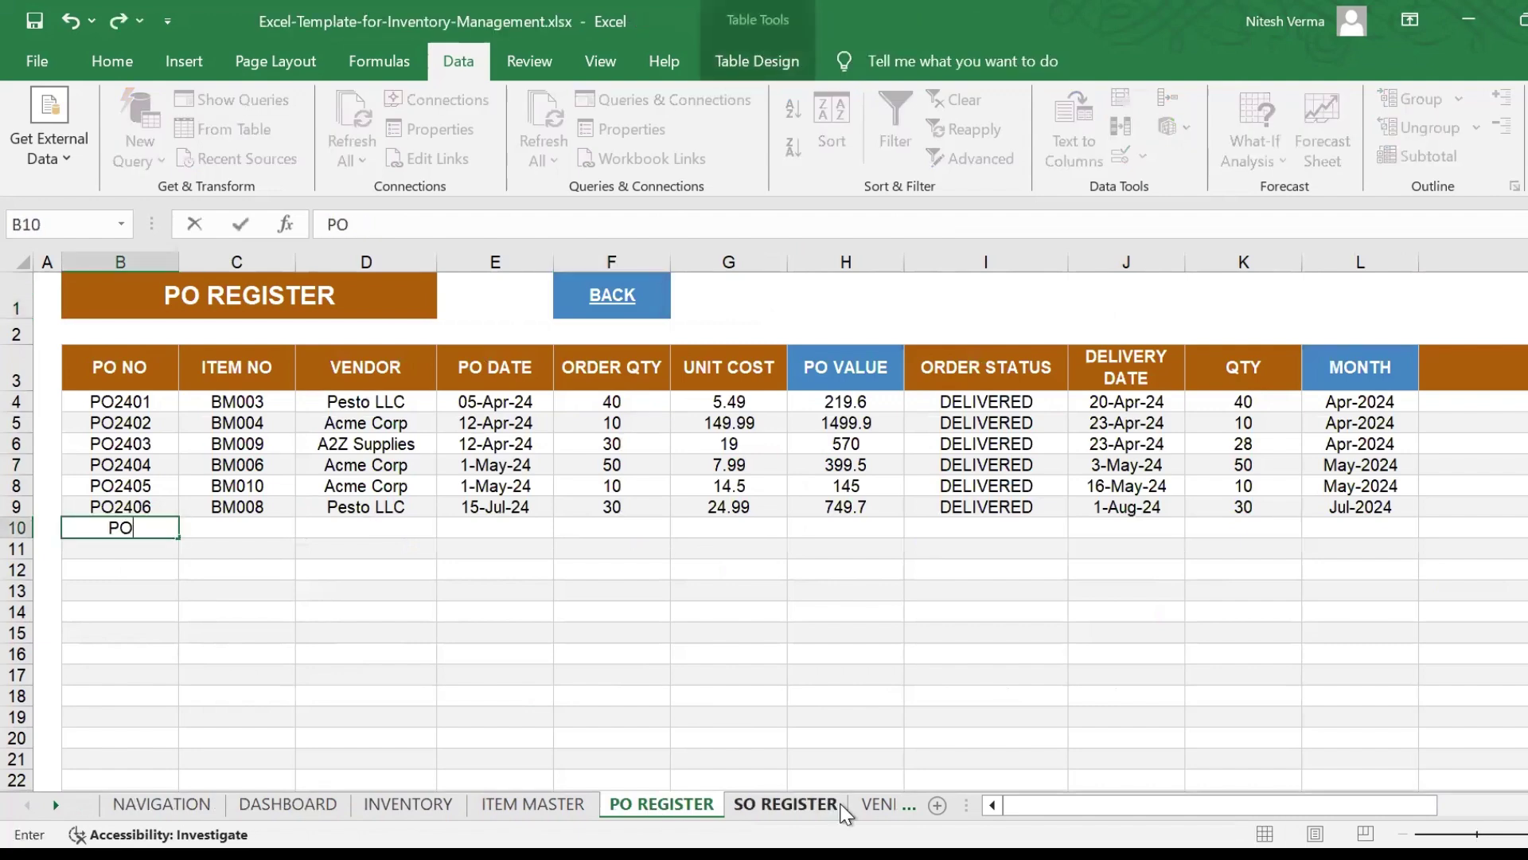
text(2407)
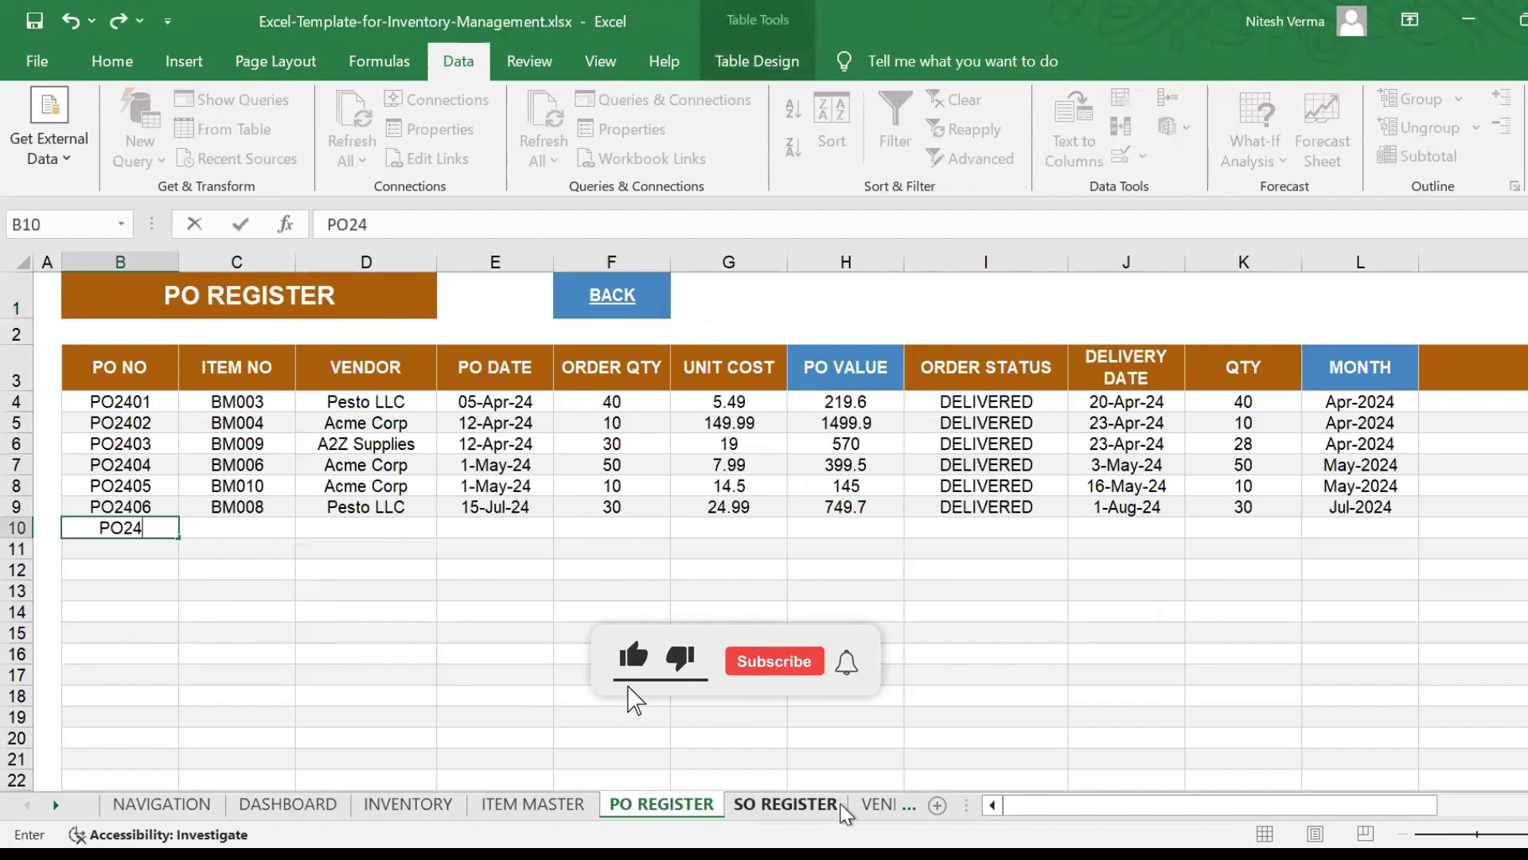
key(Tab)
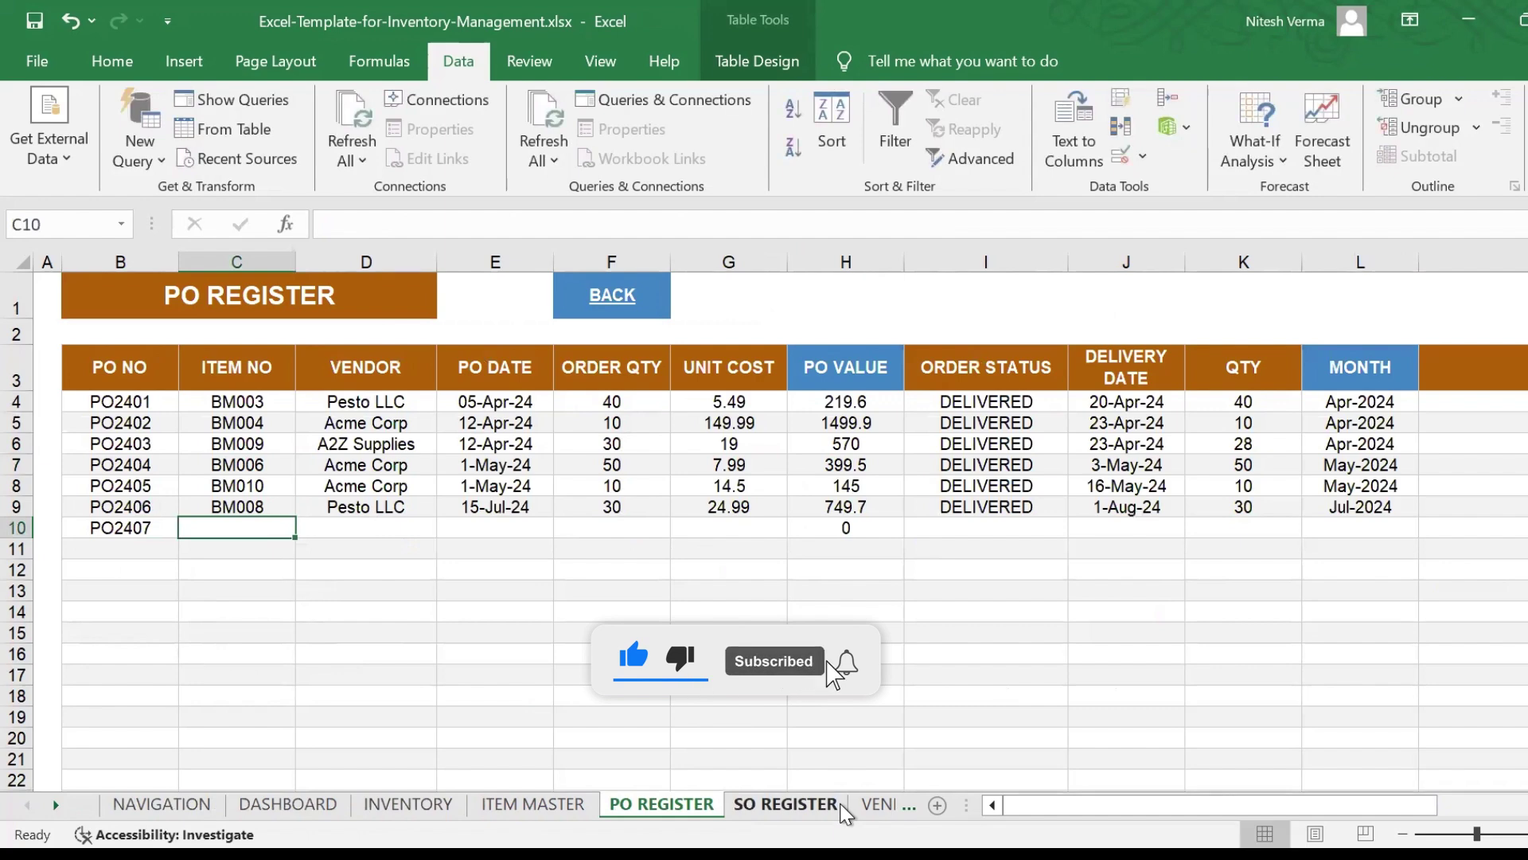
text(BM002)
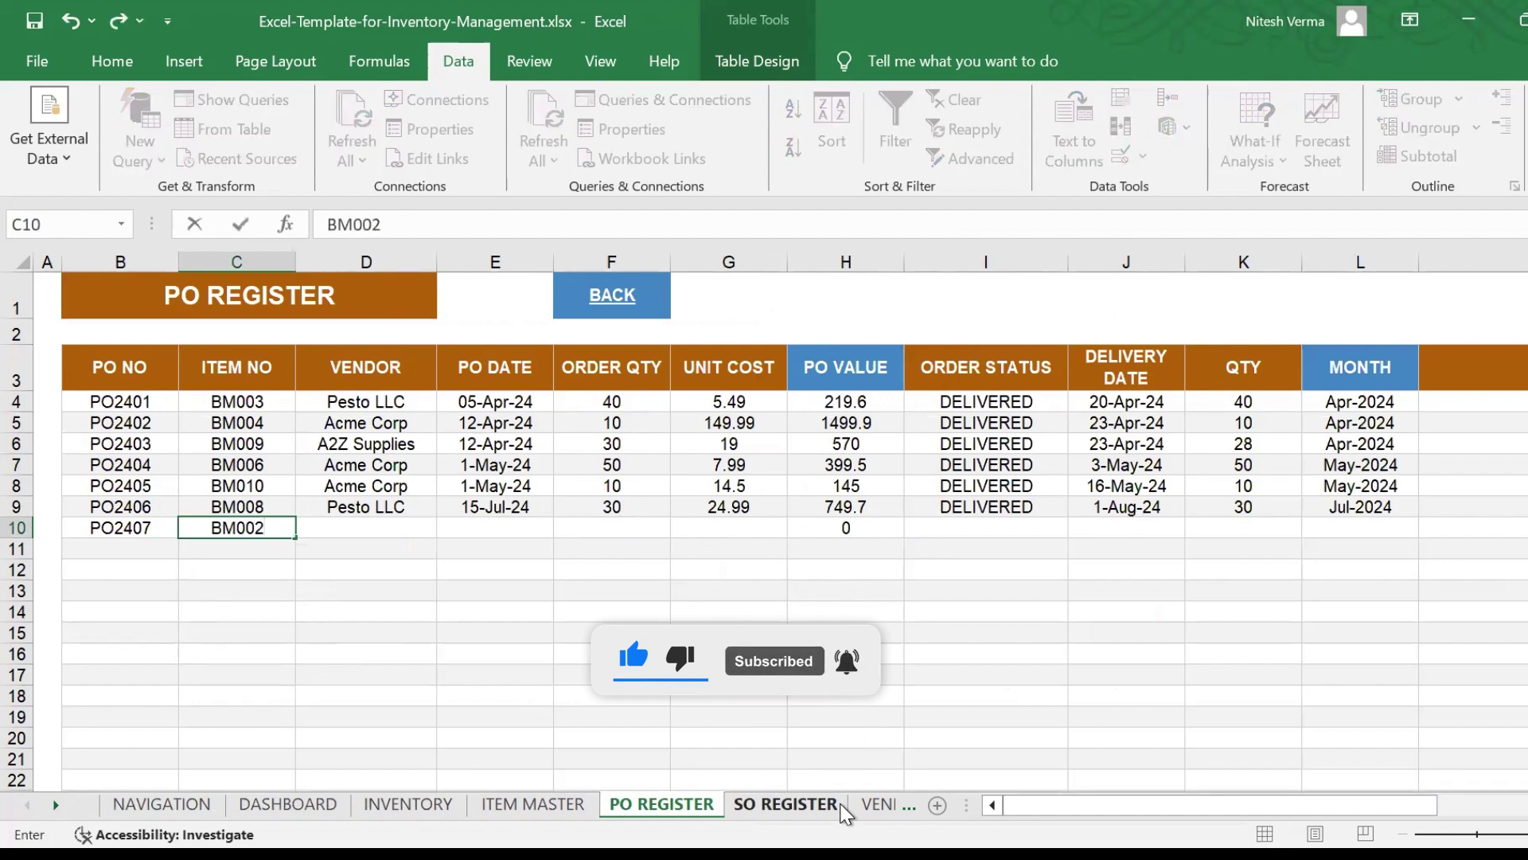
key(Tab)
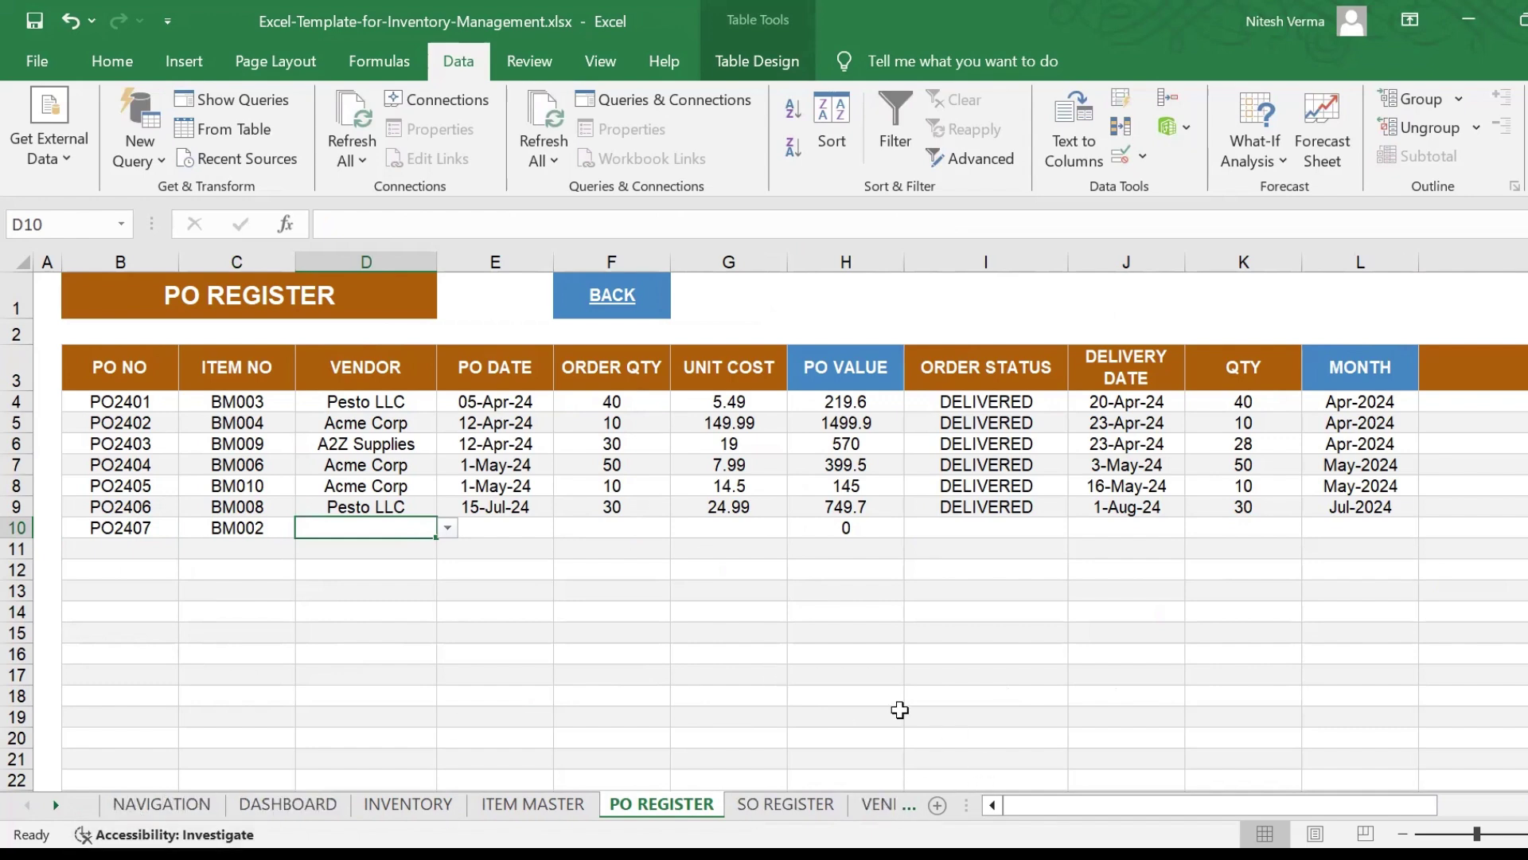
Filter the Vendor Master's ITEM NO column to show only BM002's vendor rows
click(880, 806)
click(876, 806)
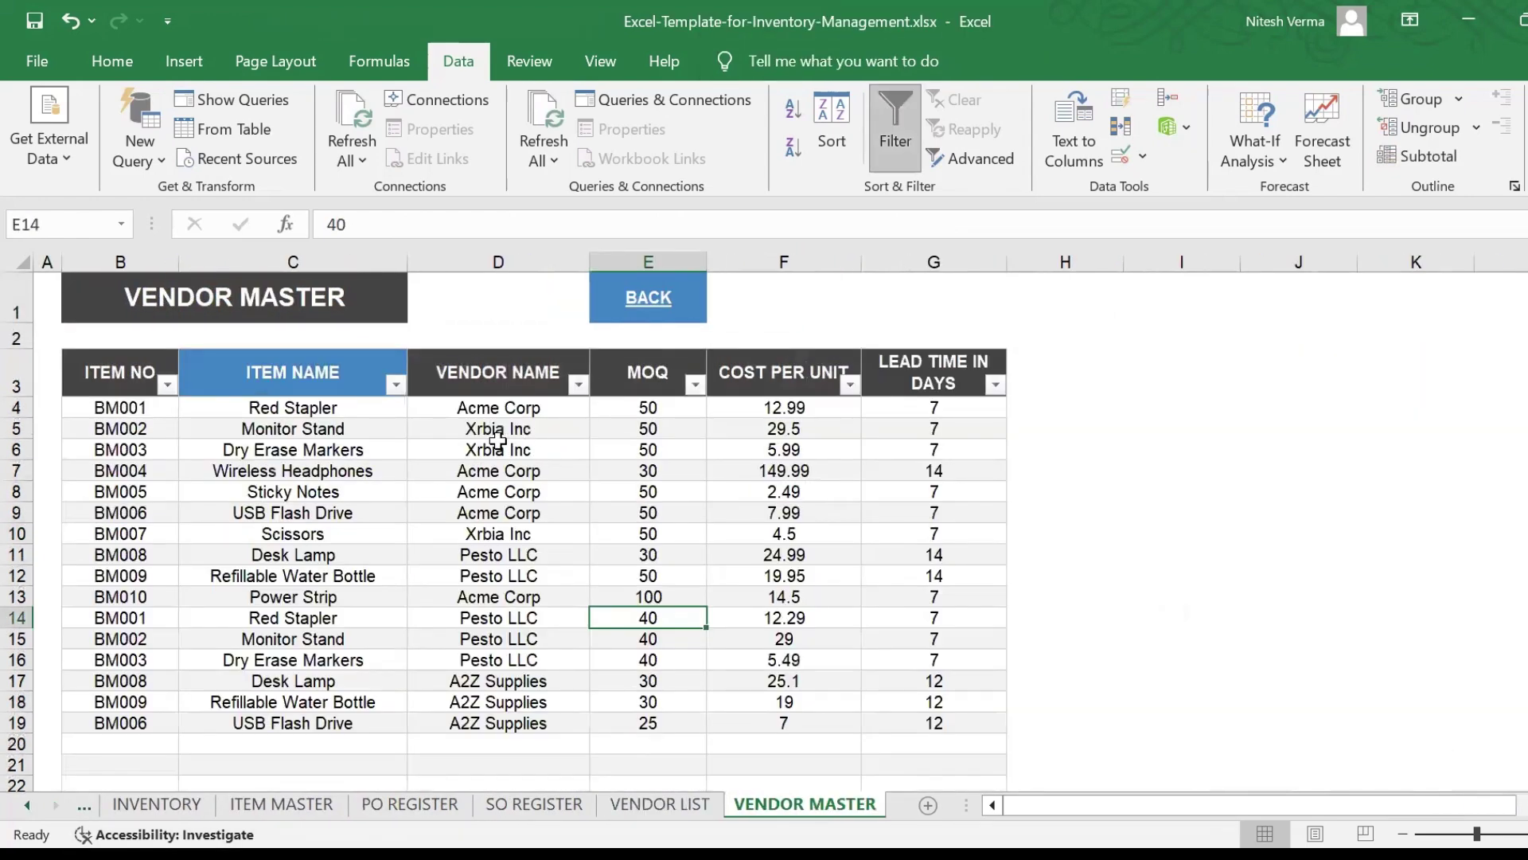
click(167, 385)
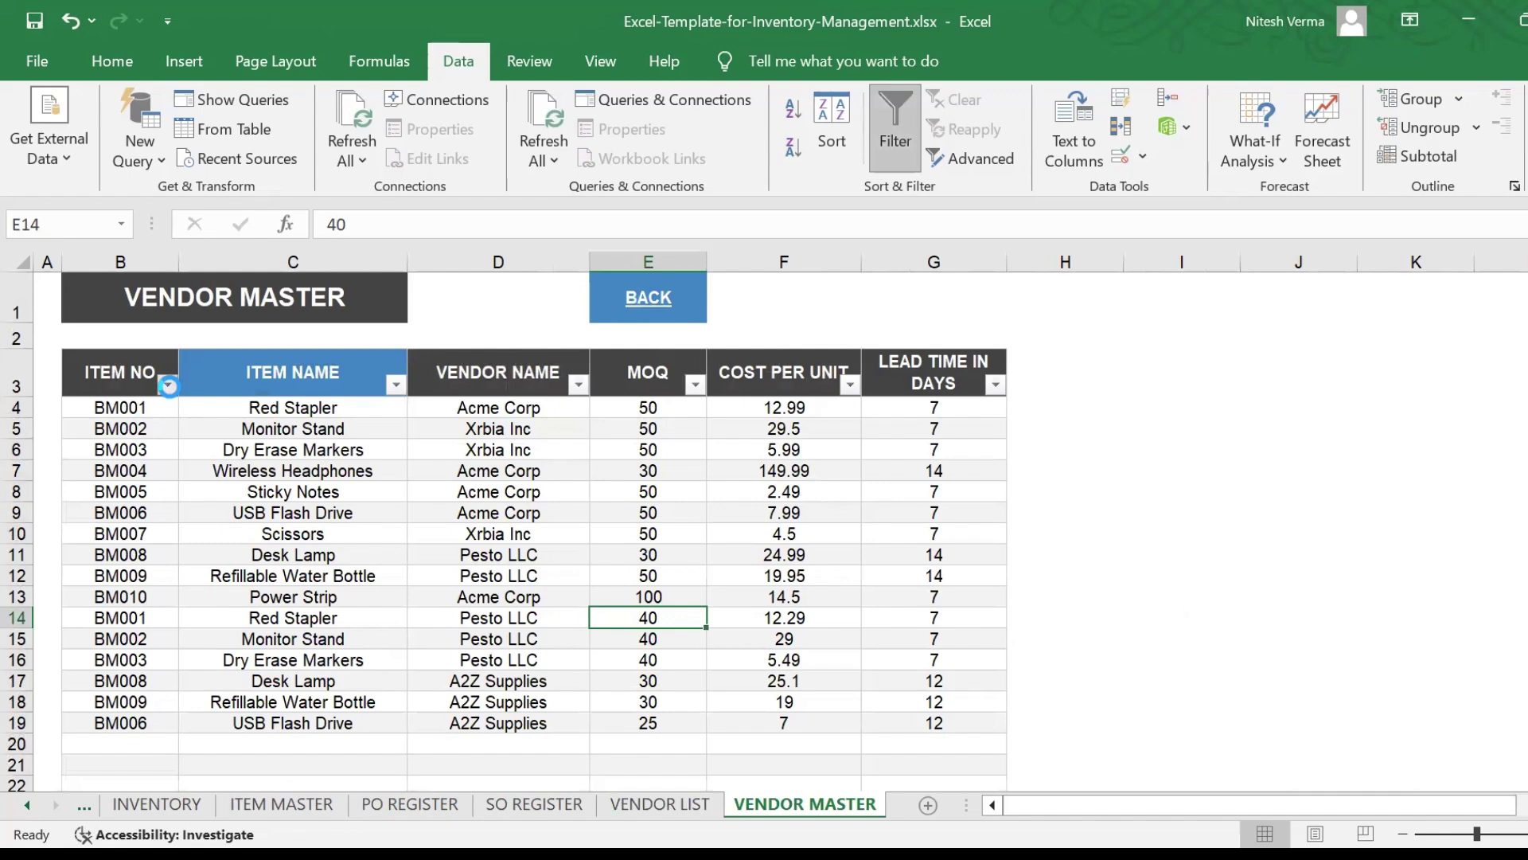
click(243, 579)
click(244, 626)
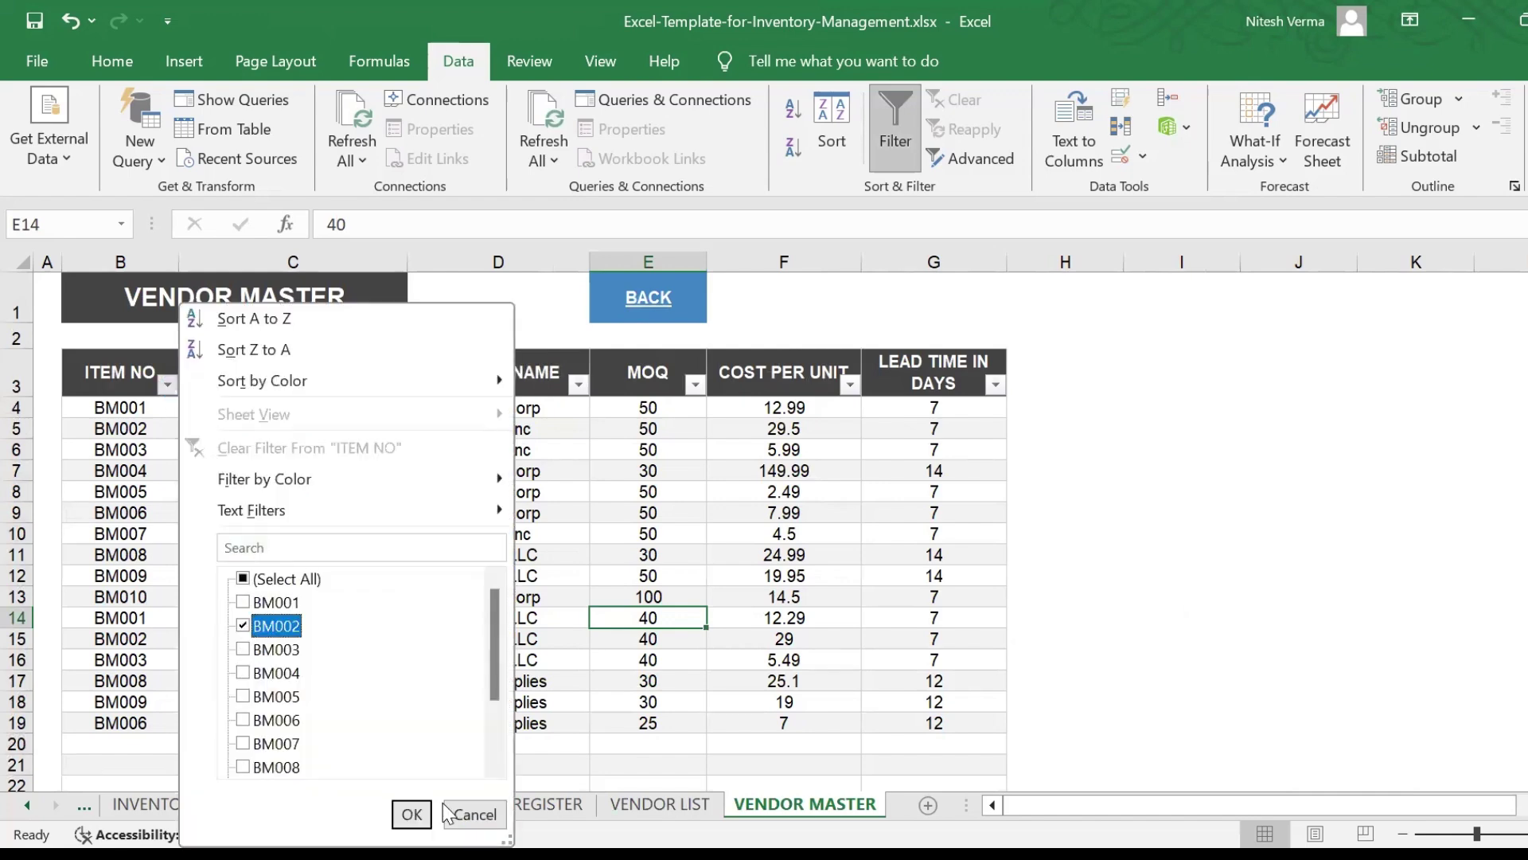
click(412, 813)
Compare MOQ and cost per unit: Xrbia Inc 50 at 29.5 versus Pesto LLC 40 at 29
key(Down)
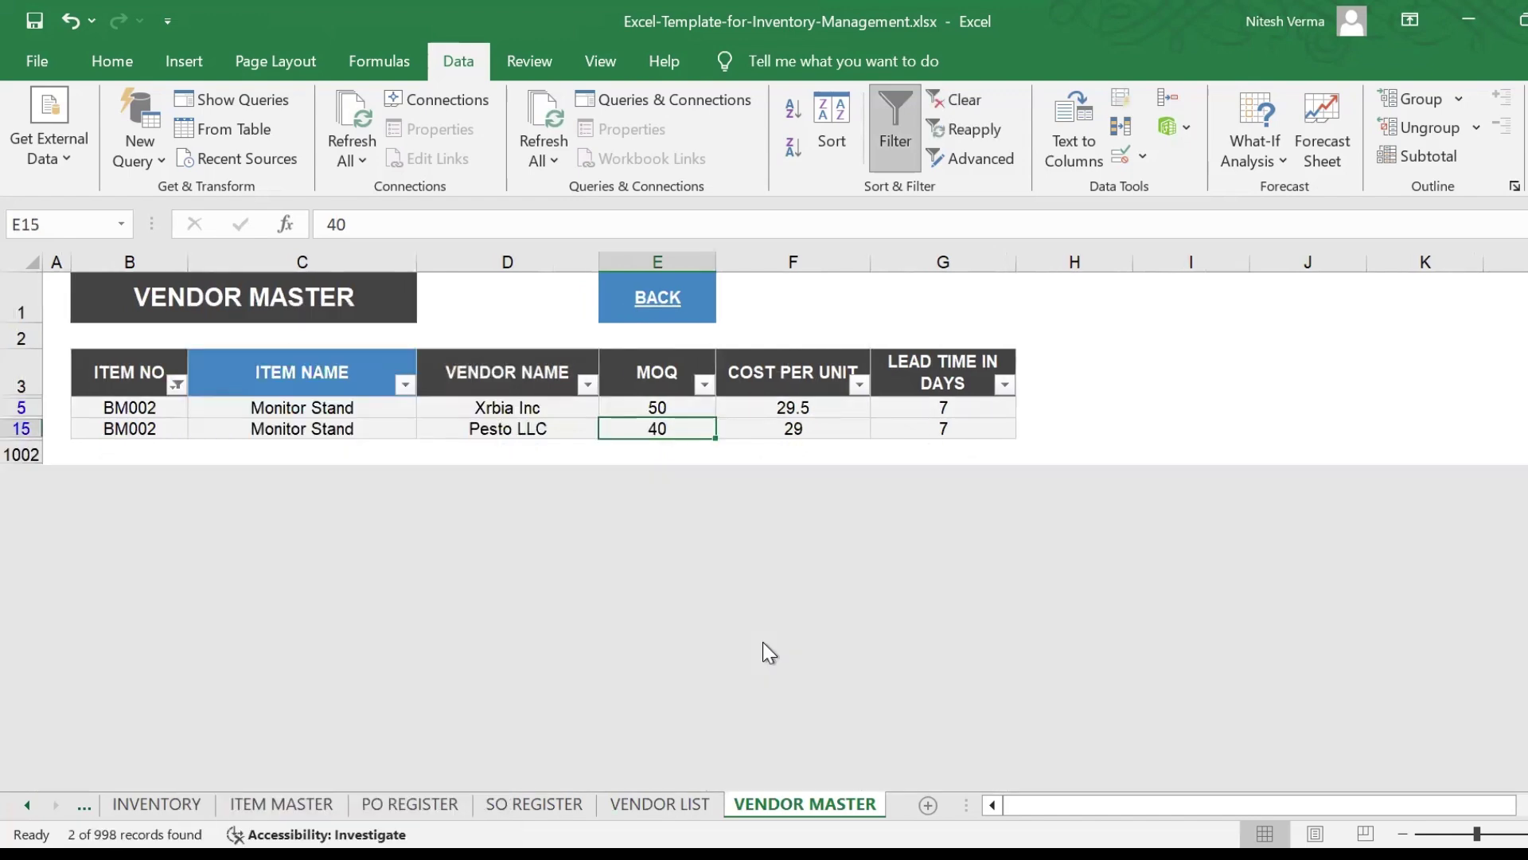
key(Left)
key(Left)
key(Left)
key(Up)
key(Right)
key(Right)
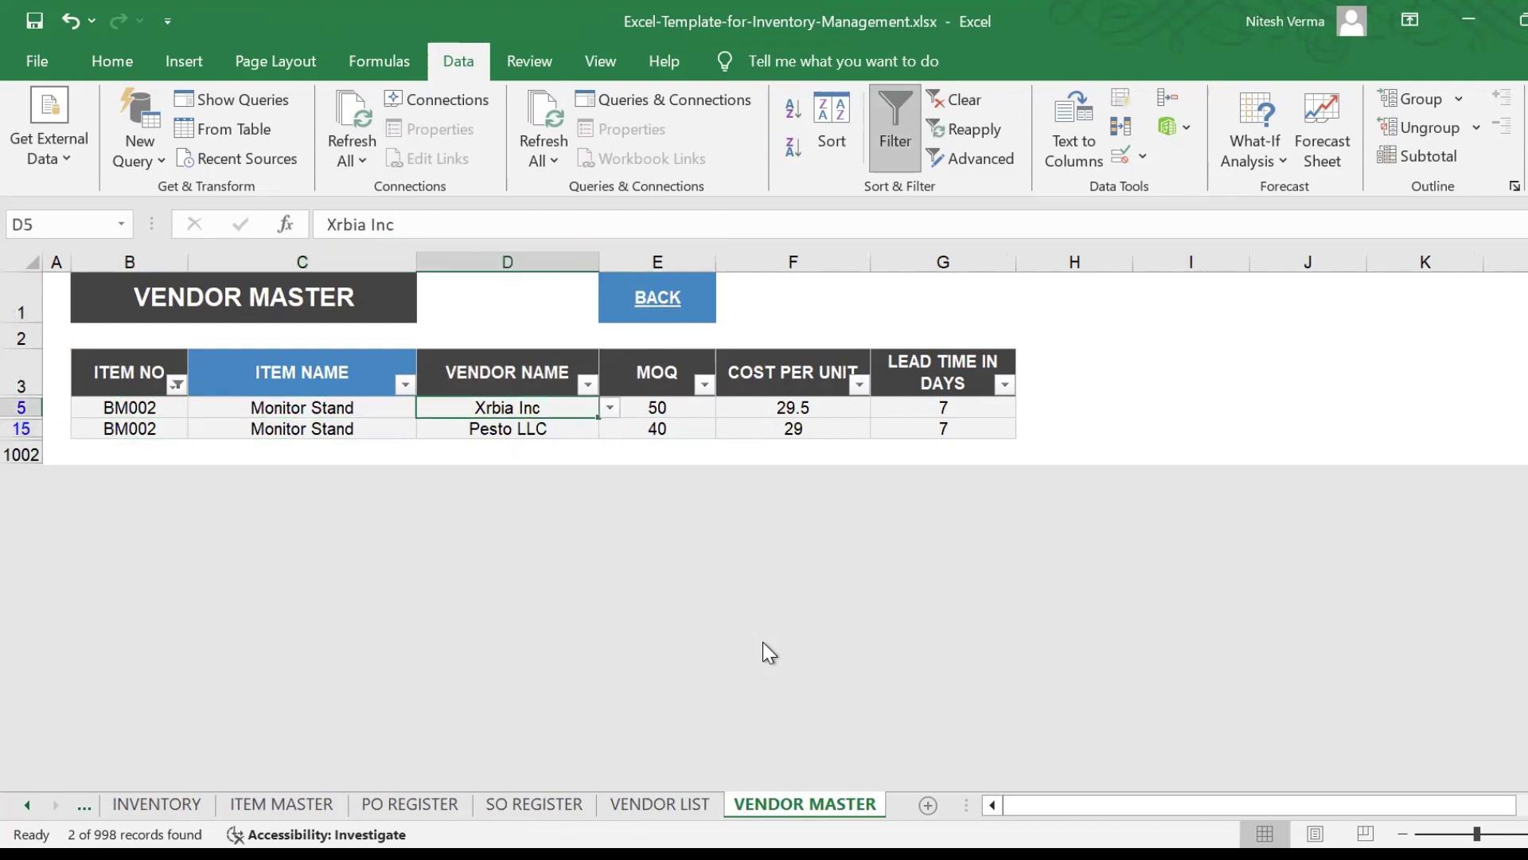
key(Down)
key(Right)
key(Up)
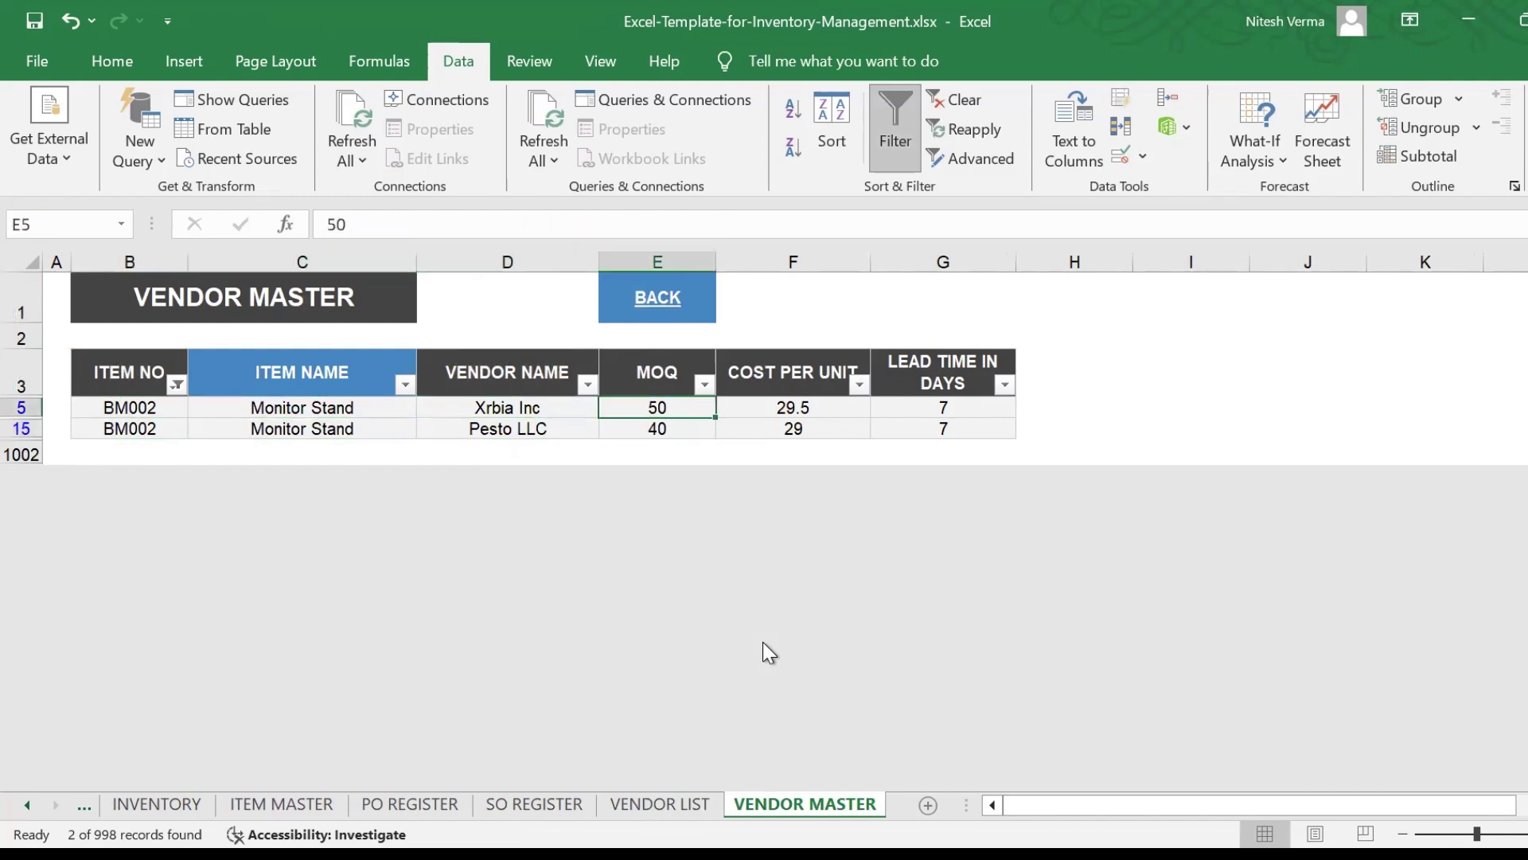
key(Down)
key(Left)
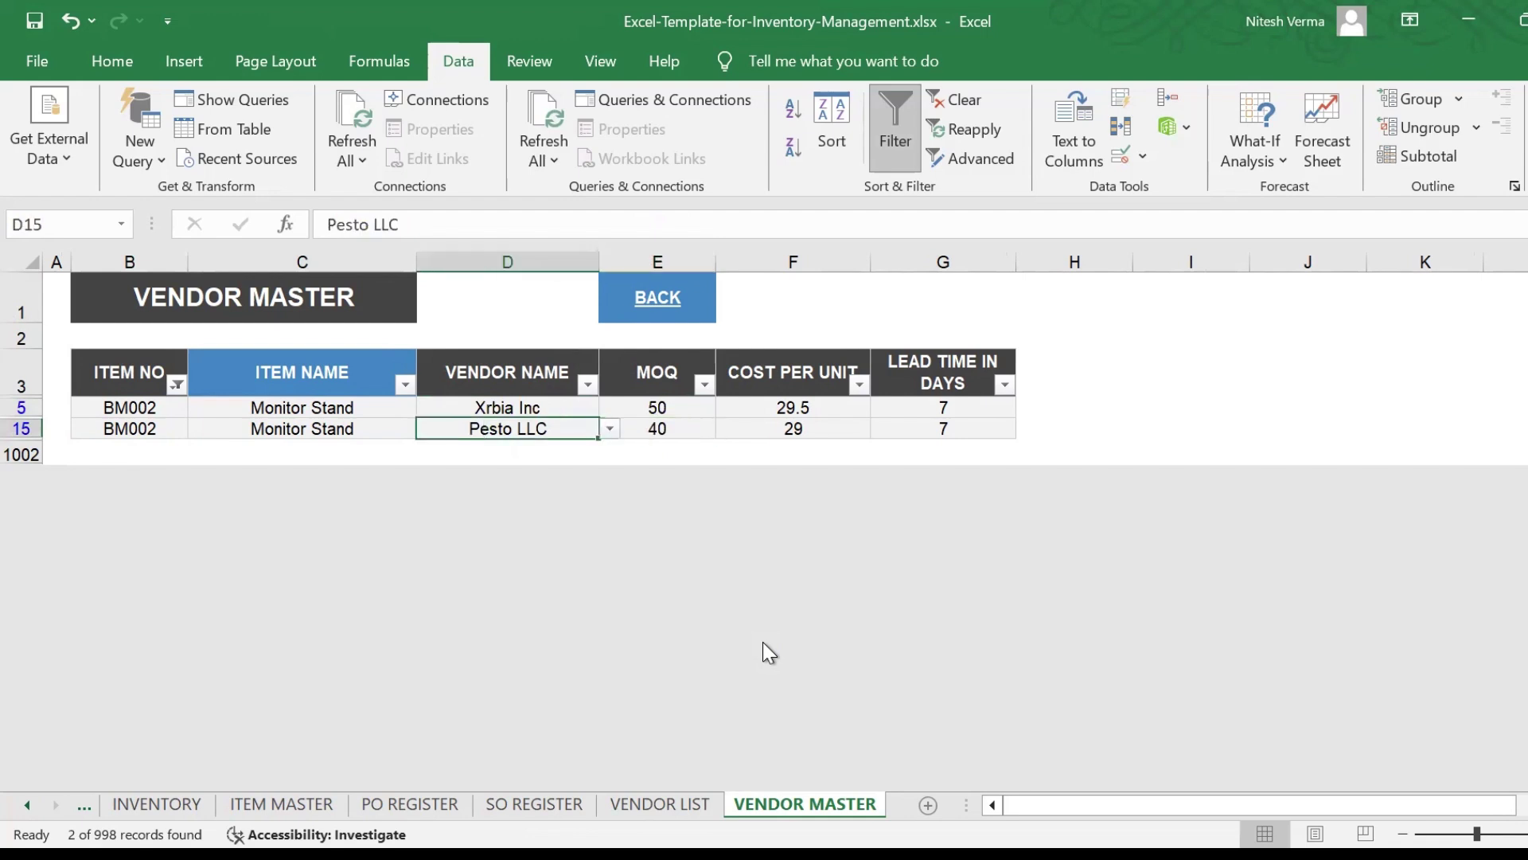
key(Right)
key(Right)
key(Up)
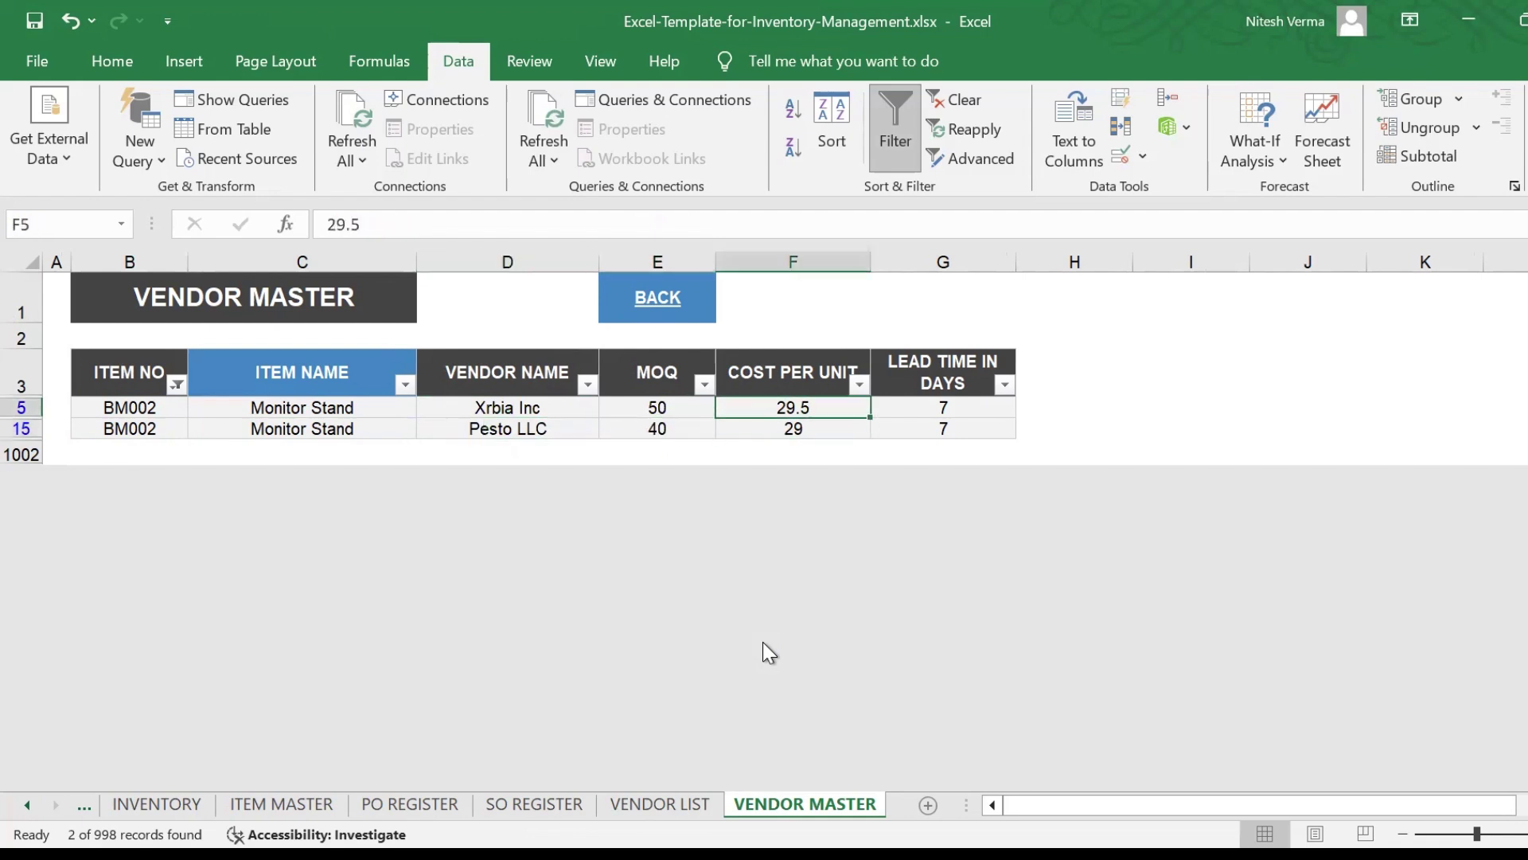
key(Down)
Compare both vendors' 7-day lead times and recheck Pesto LLC's MOQ 40 and cost 29
key(Left)
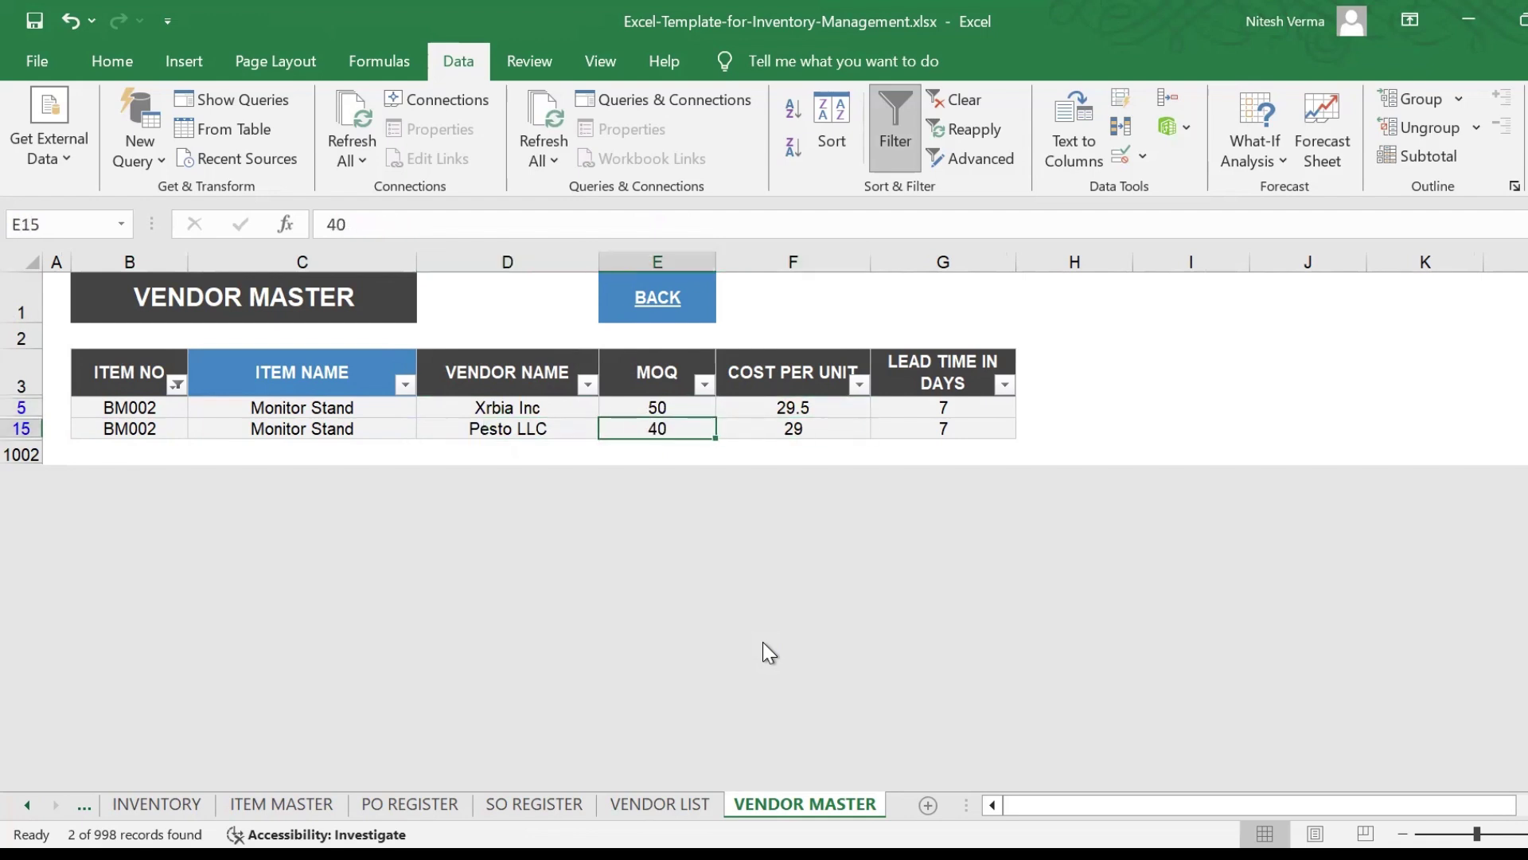
key(Left)
key(Right)
key(Right)
key(Right)
key(Up)
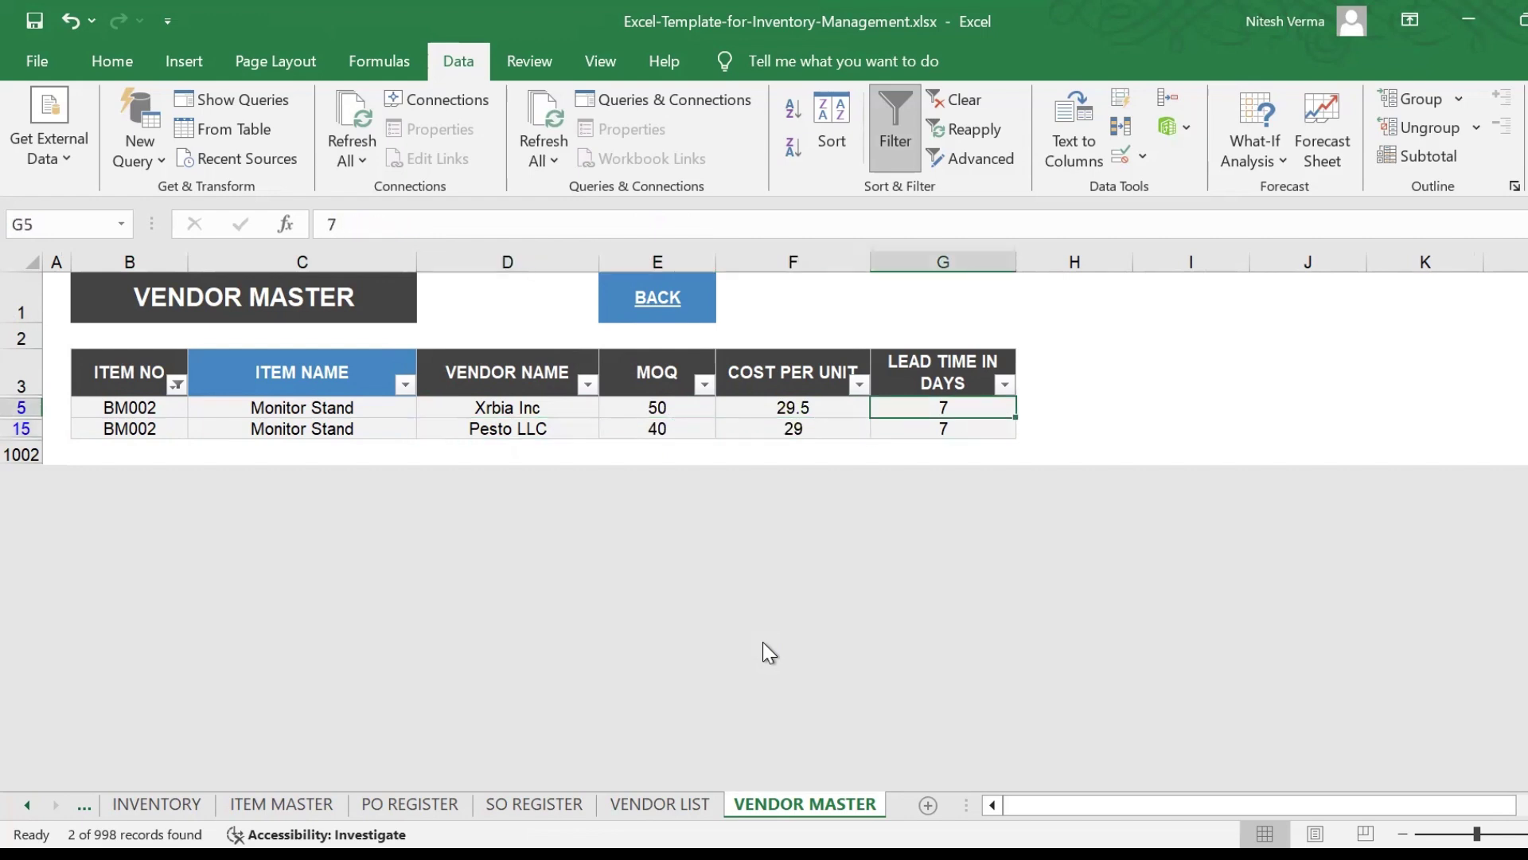
key(Down)
key(Left)
key(Left)
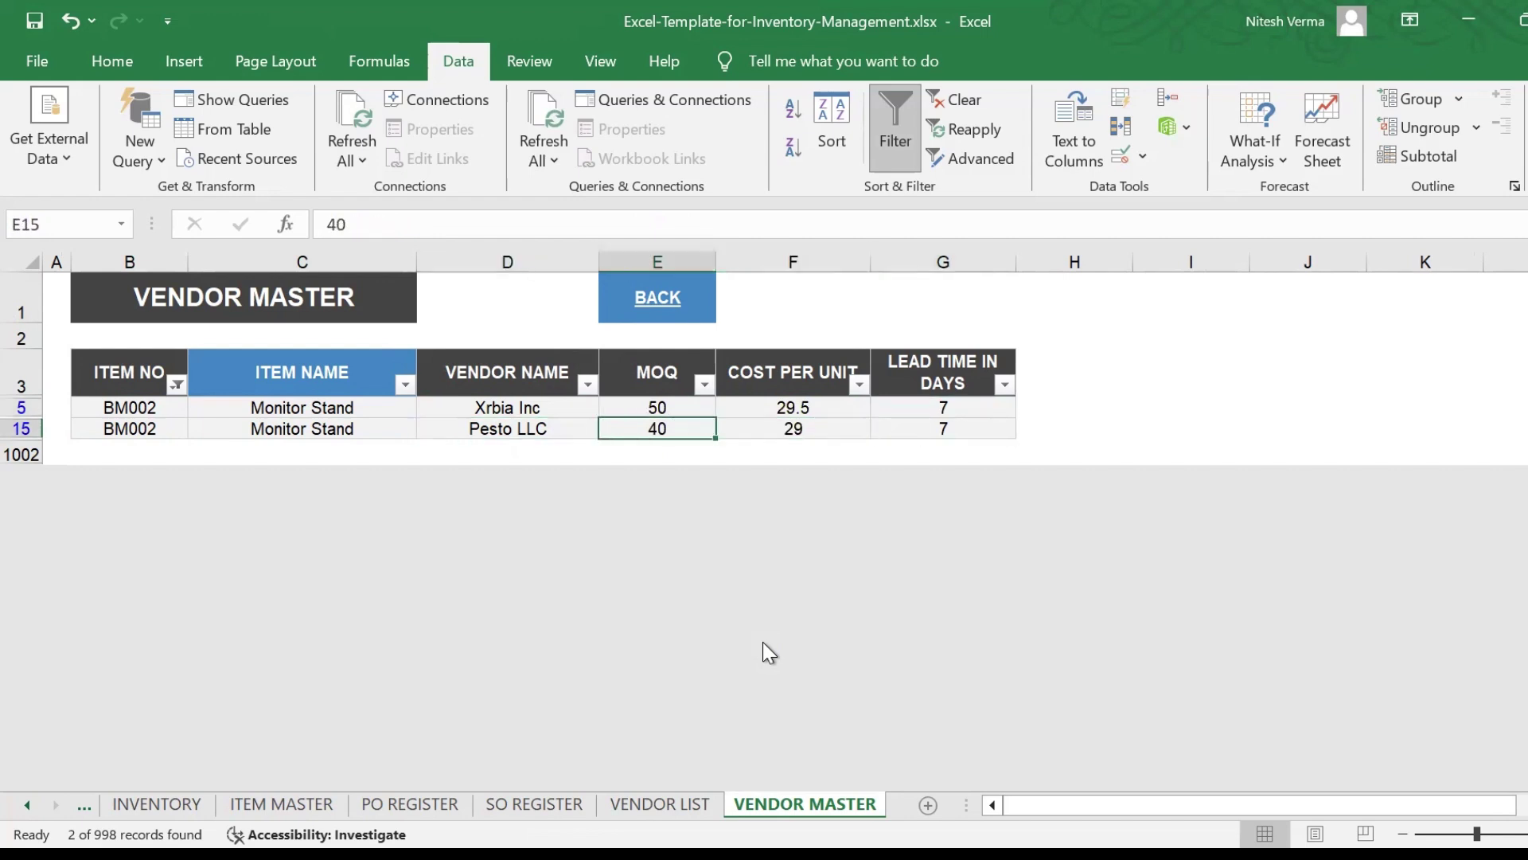
key(Right)
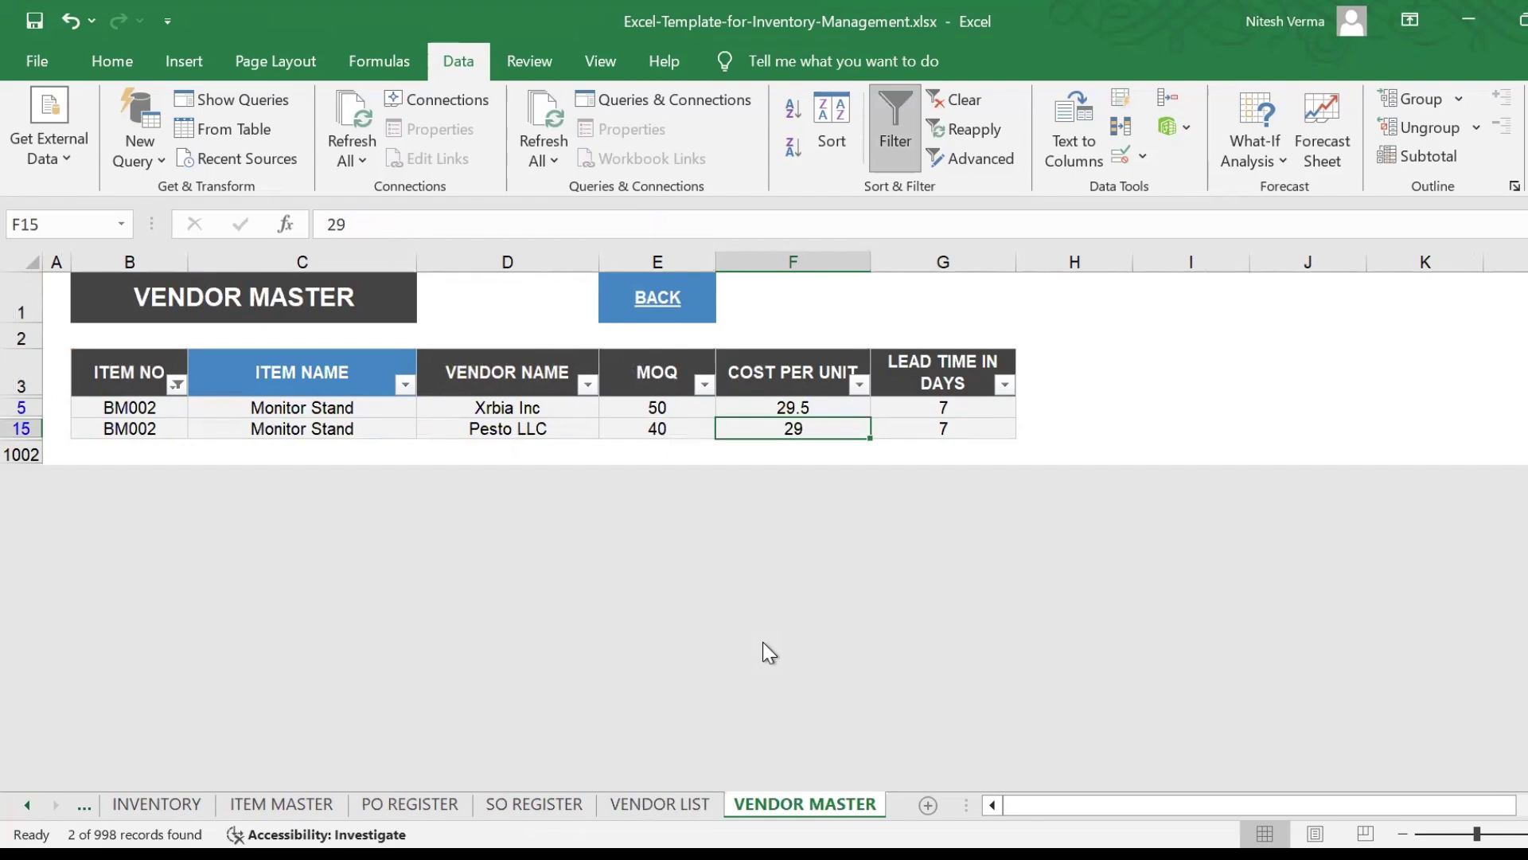
Choose Pesto LLC as the vendor for PO2407 in the PO Register
click(411, 806)
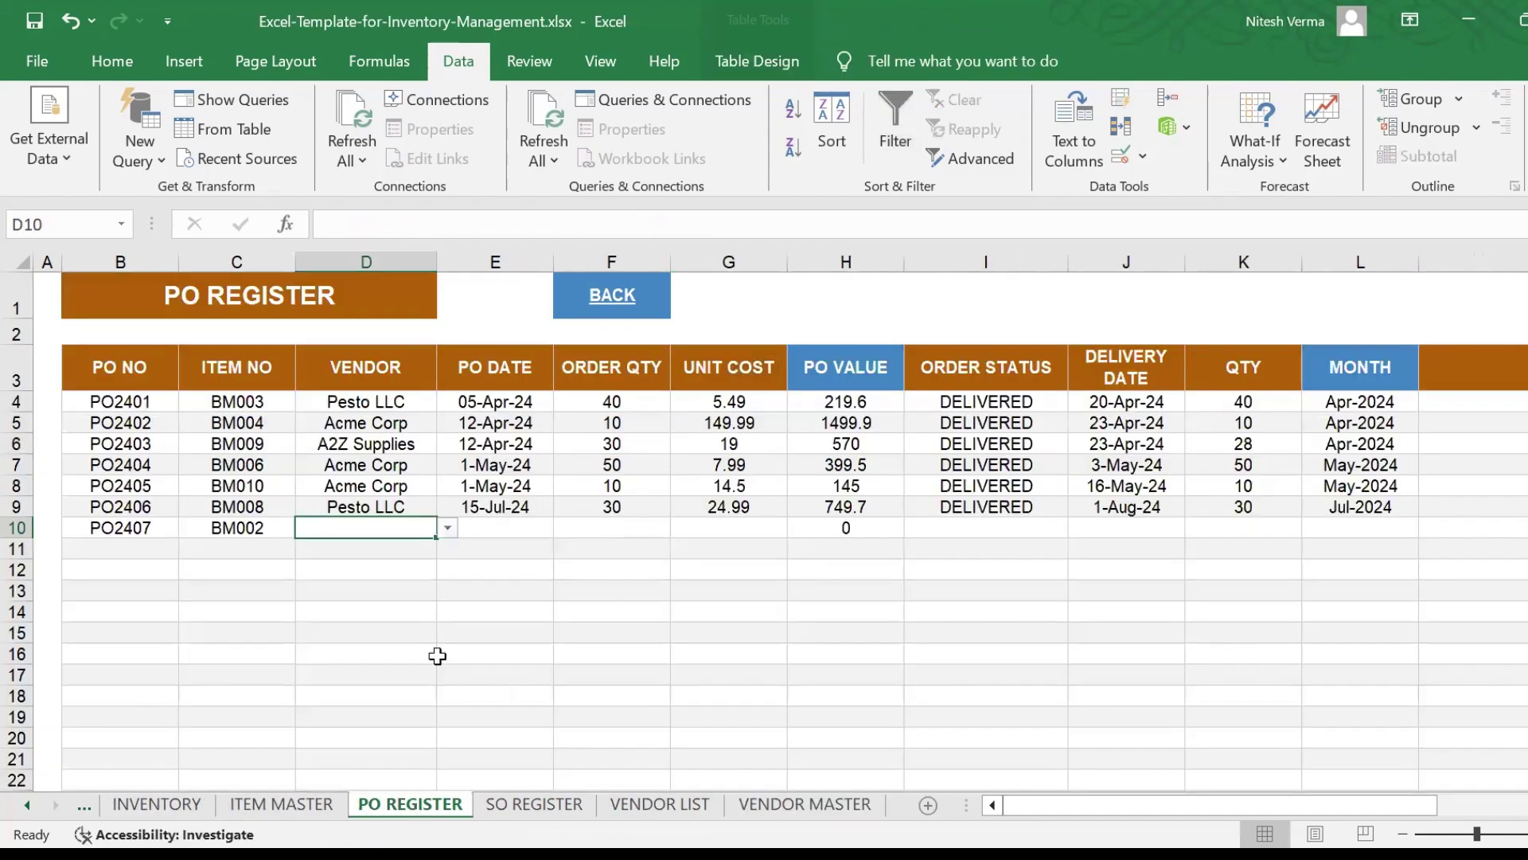
click(445, 528)
scroll(410, 580, up, 2)
scroll(417, 588, down, 1)
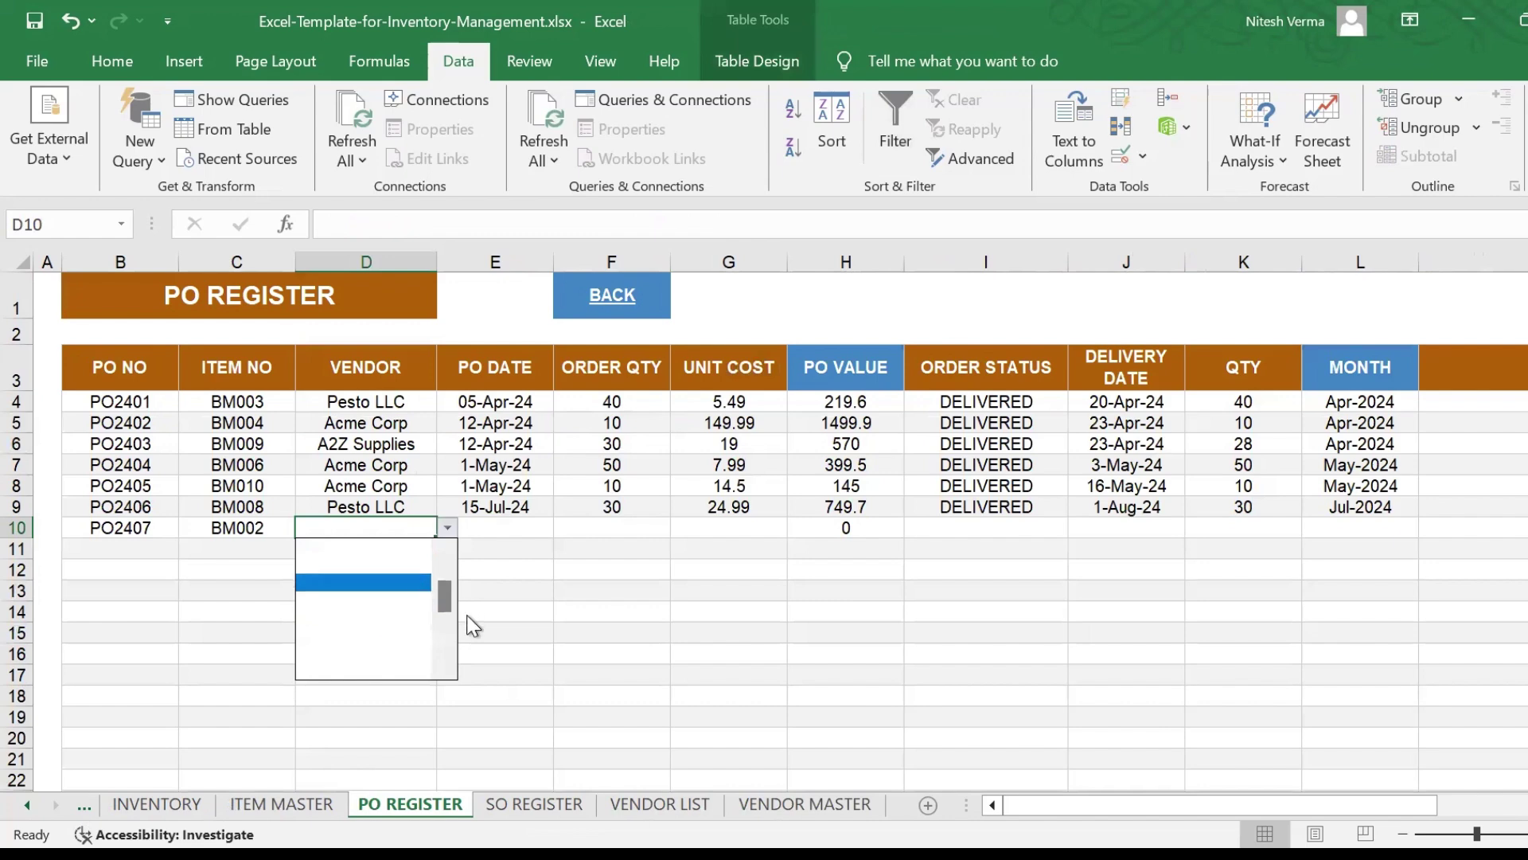
scroll(442, 551, up, 2)
click(351, 582)
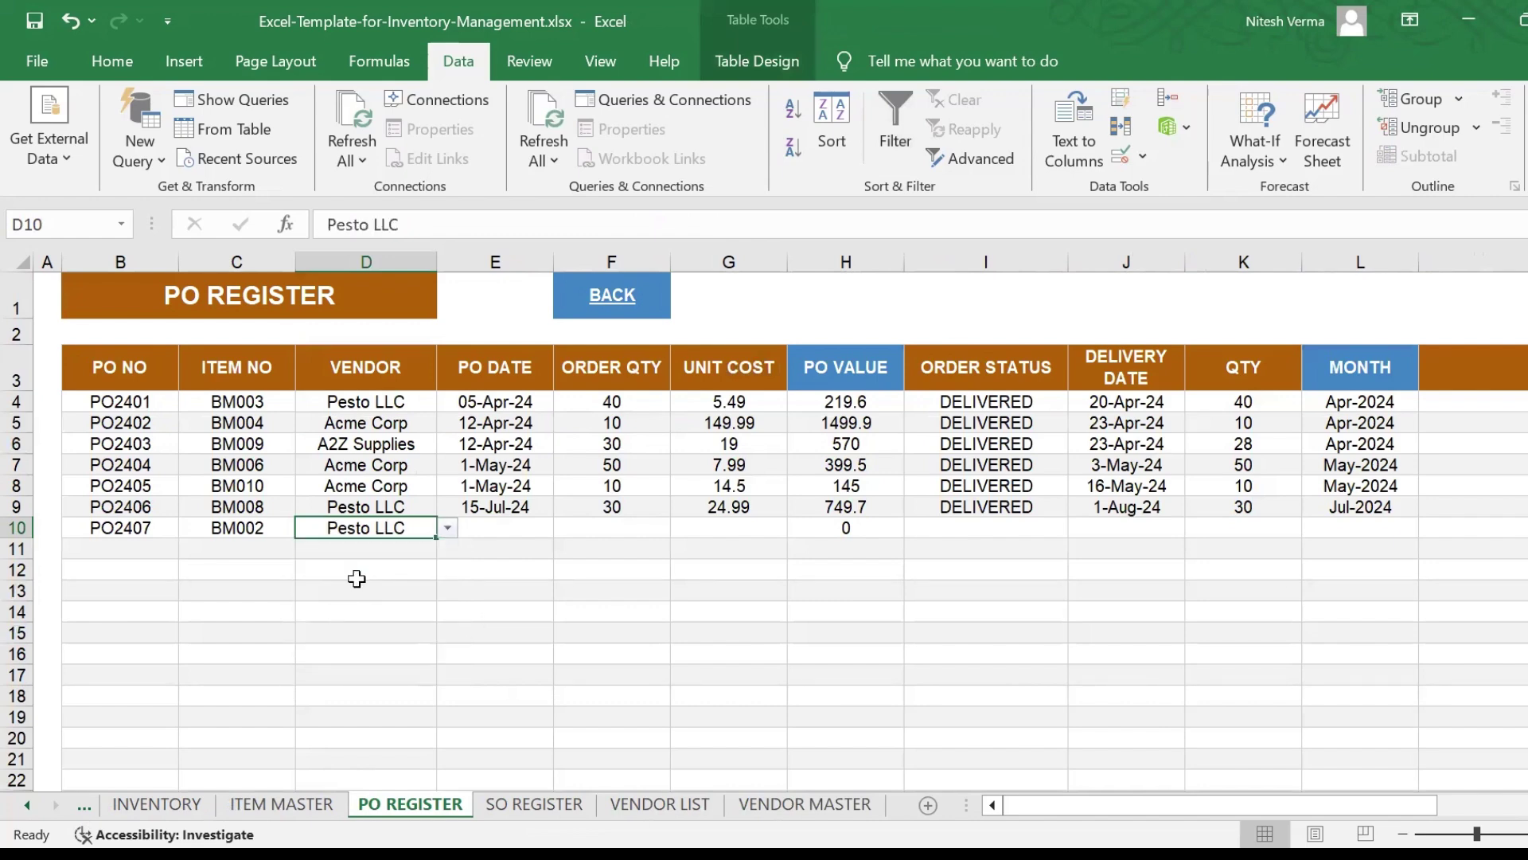
Enter PO date 28-Oct and order quantity 40
click(495, 535)
text(28-Oct)
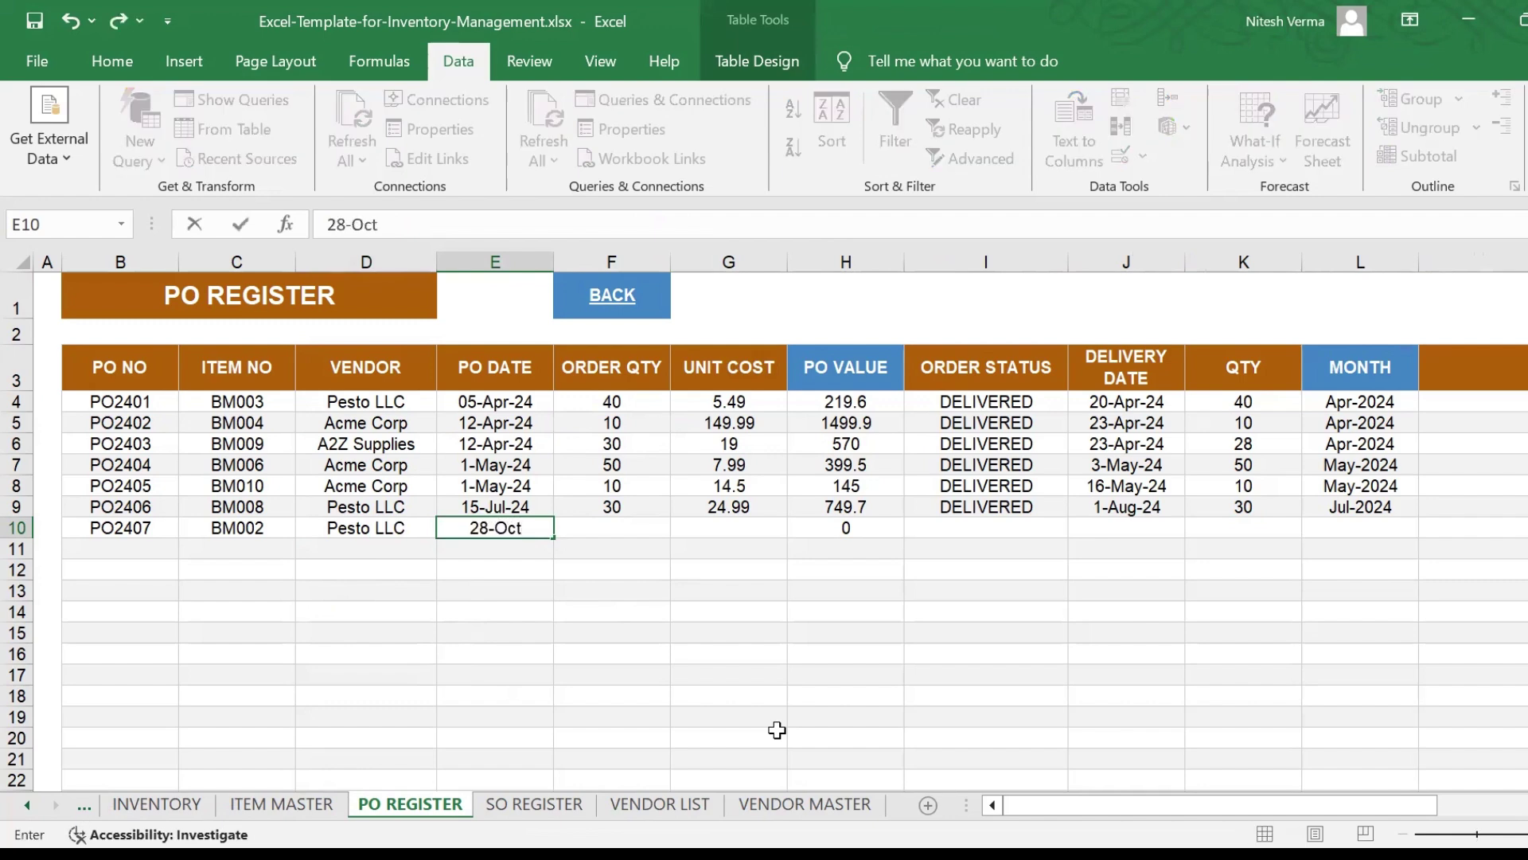
key(Tab)
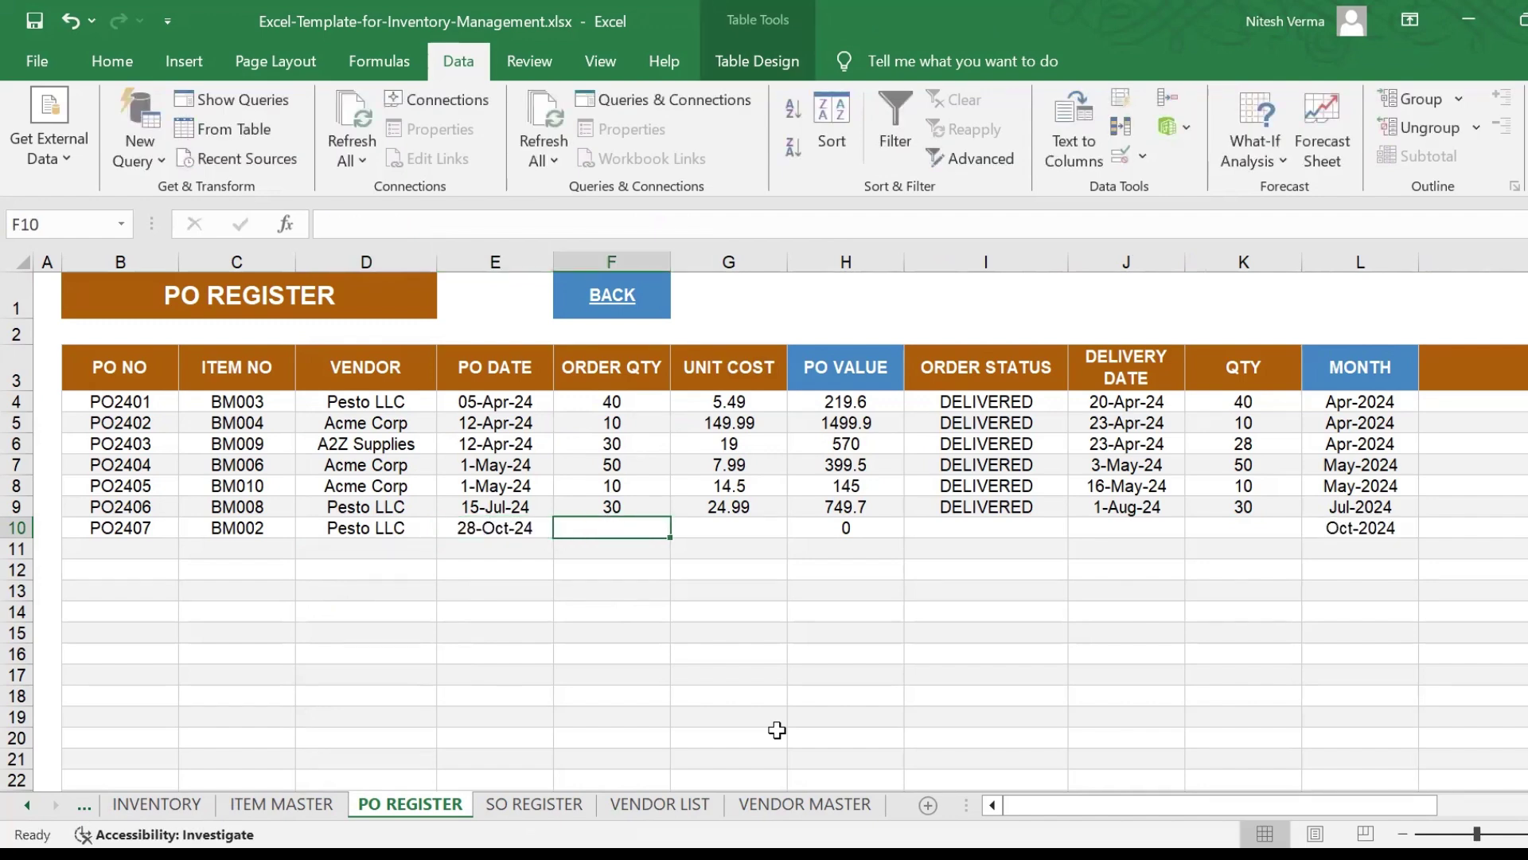
click(819, 800)
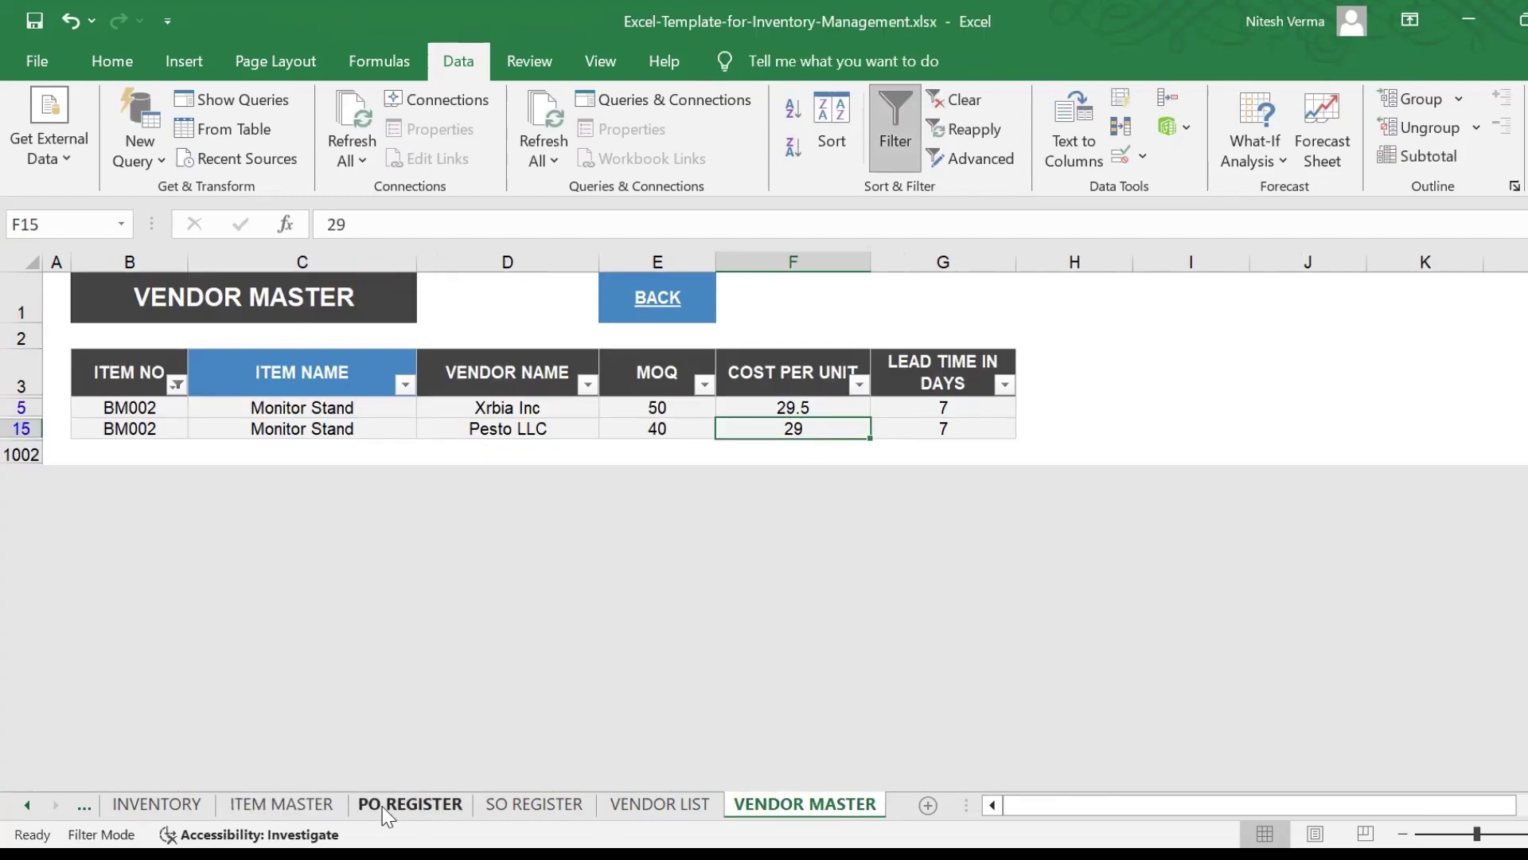
click(410, 805)
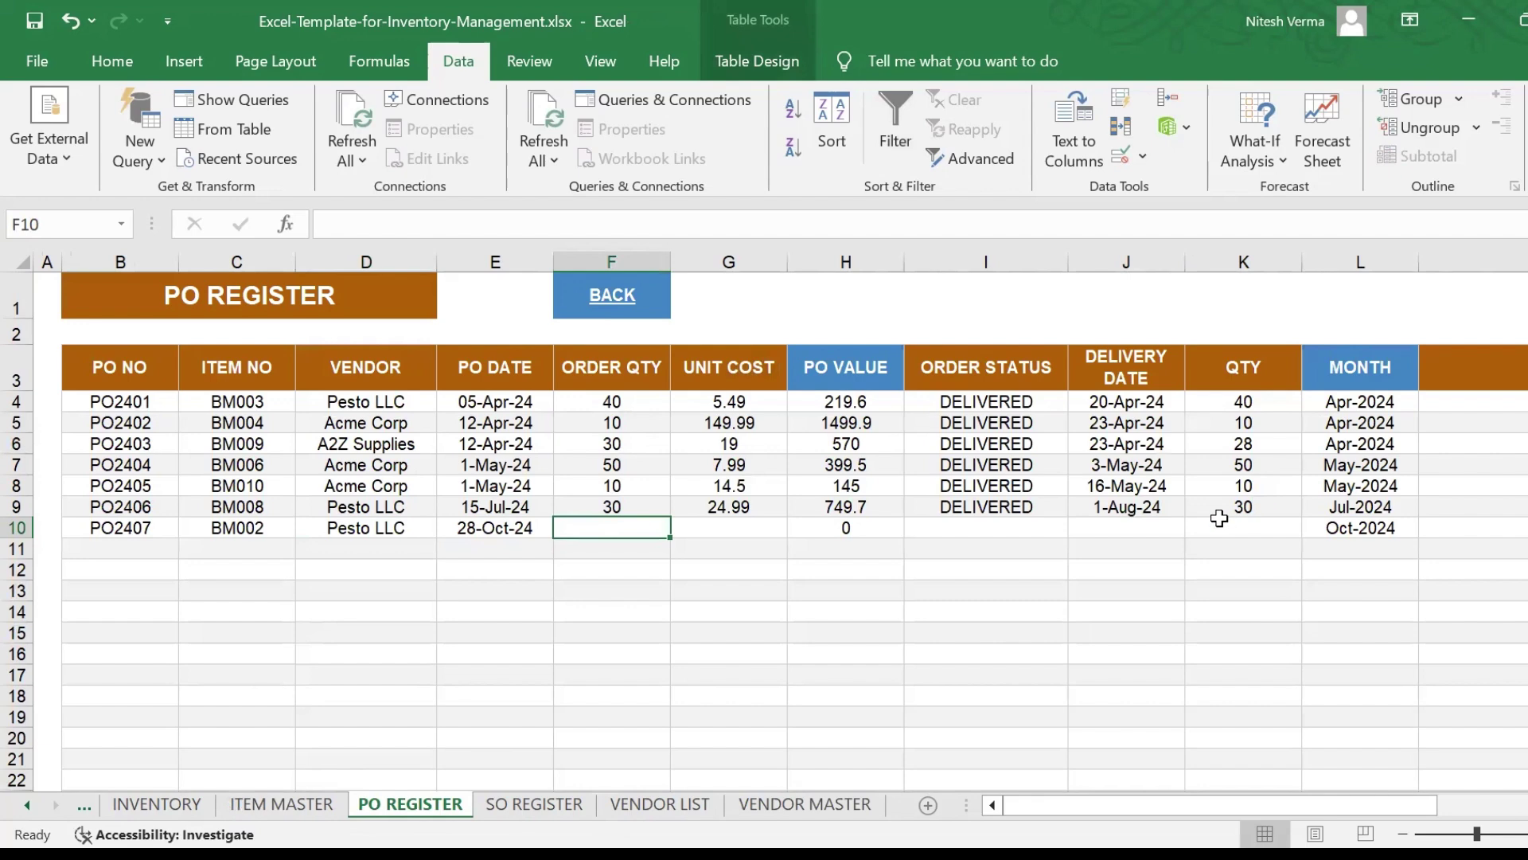
text(40)
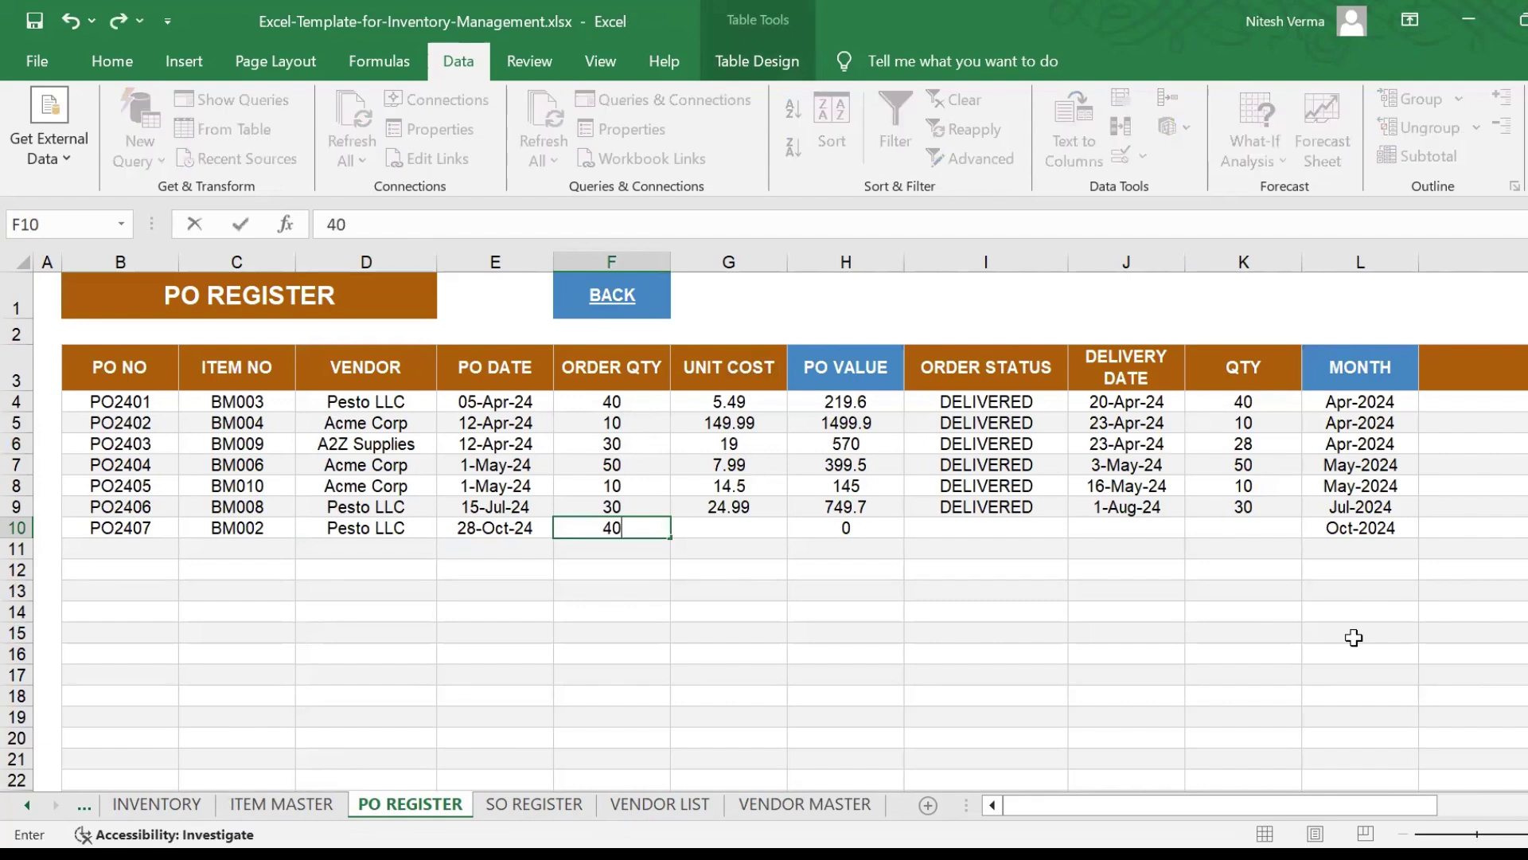
key(Tab)
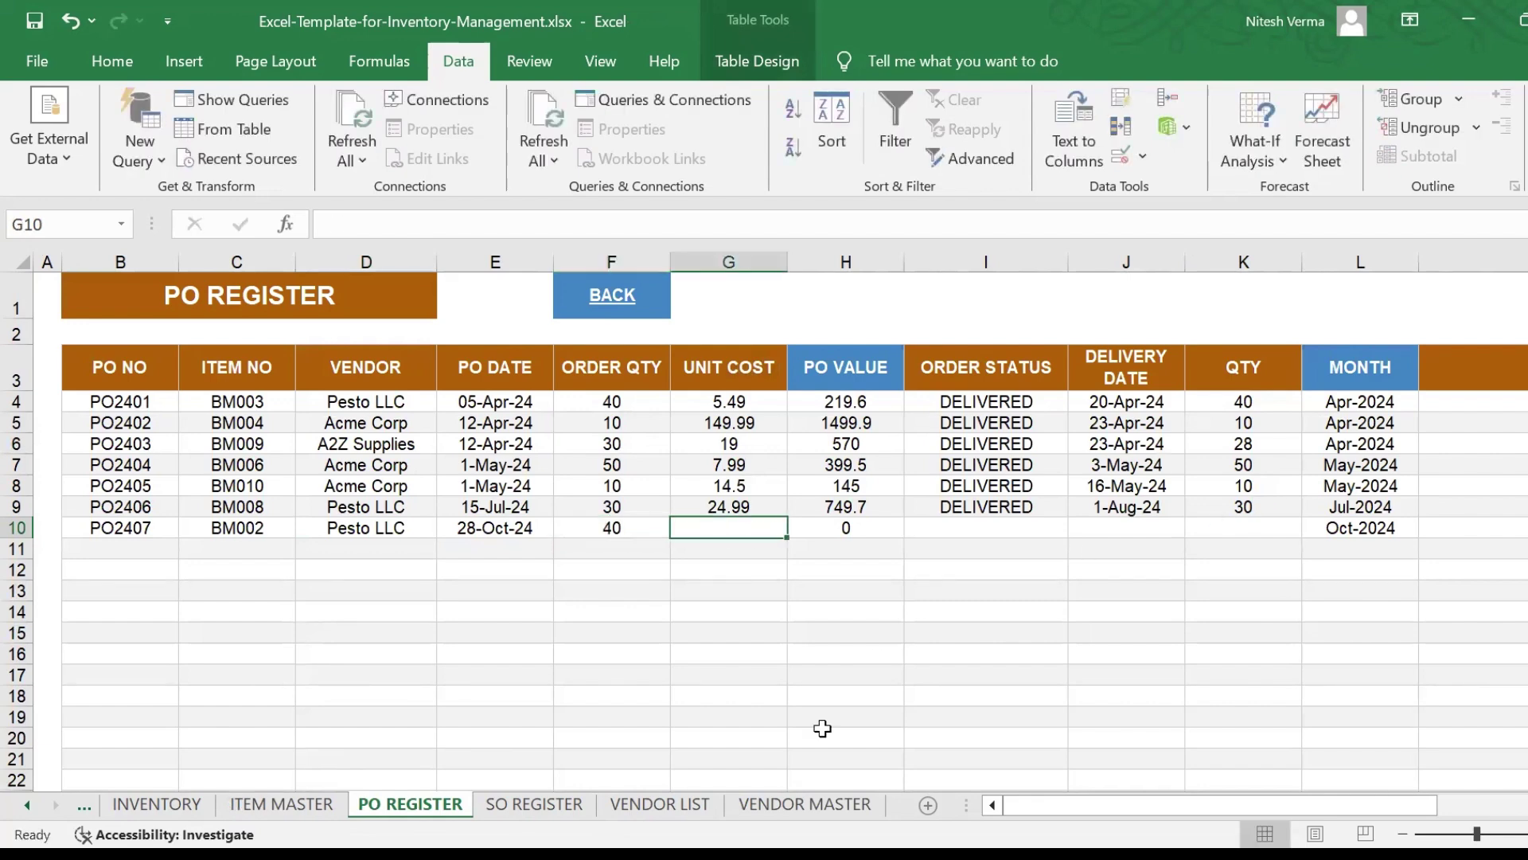
Enter the unit cost of 29 after checking the vendor price
click(828, 807)
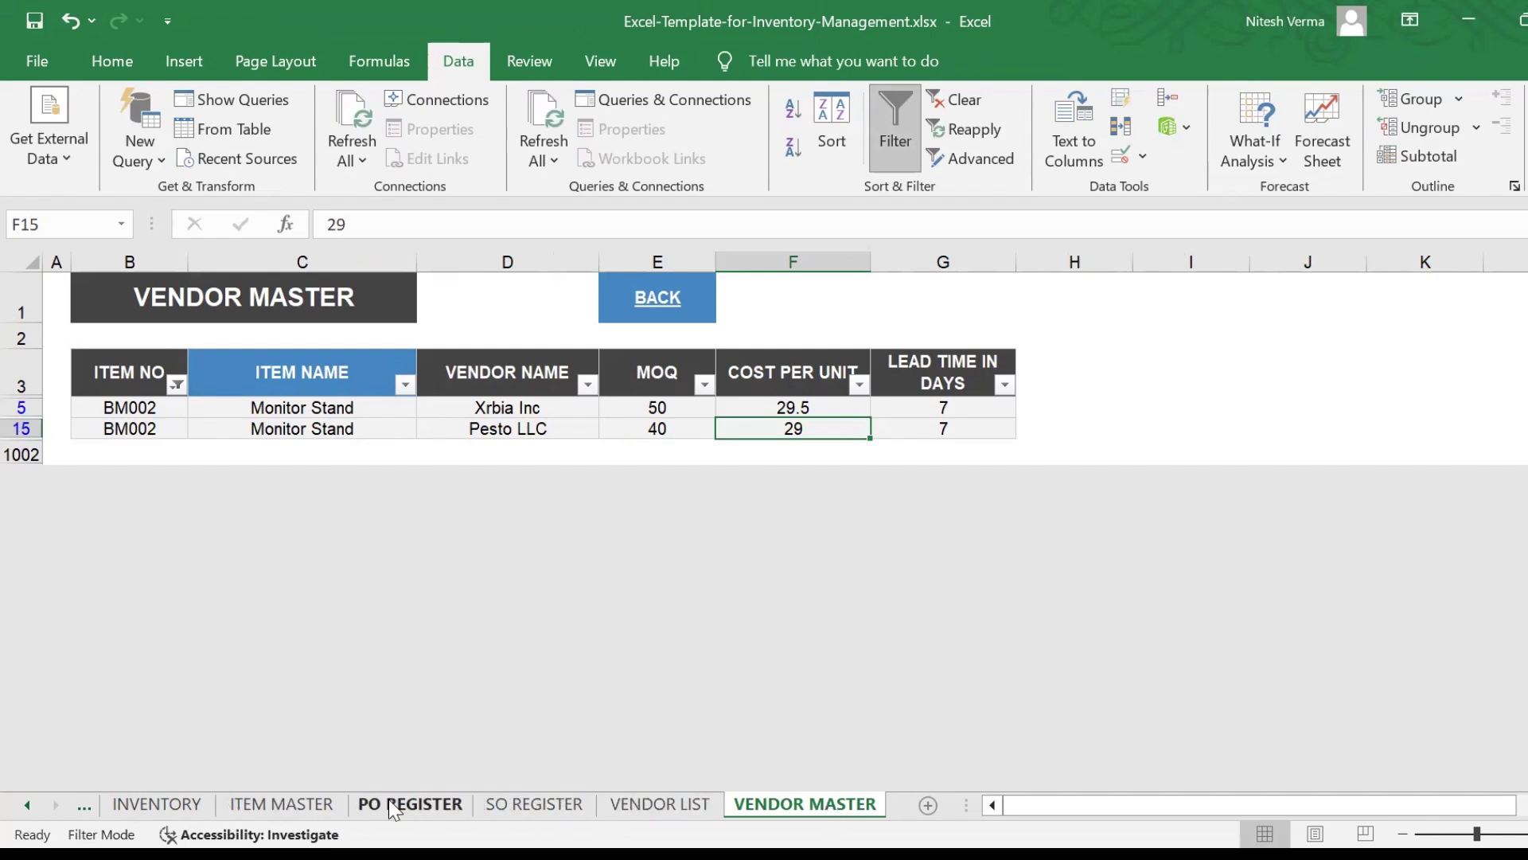
click(546, 804)
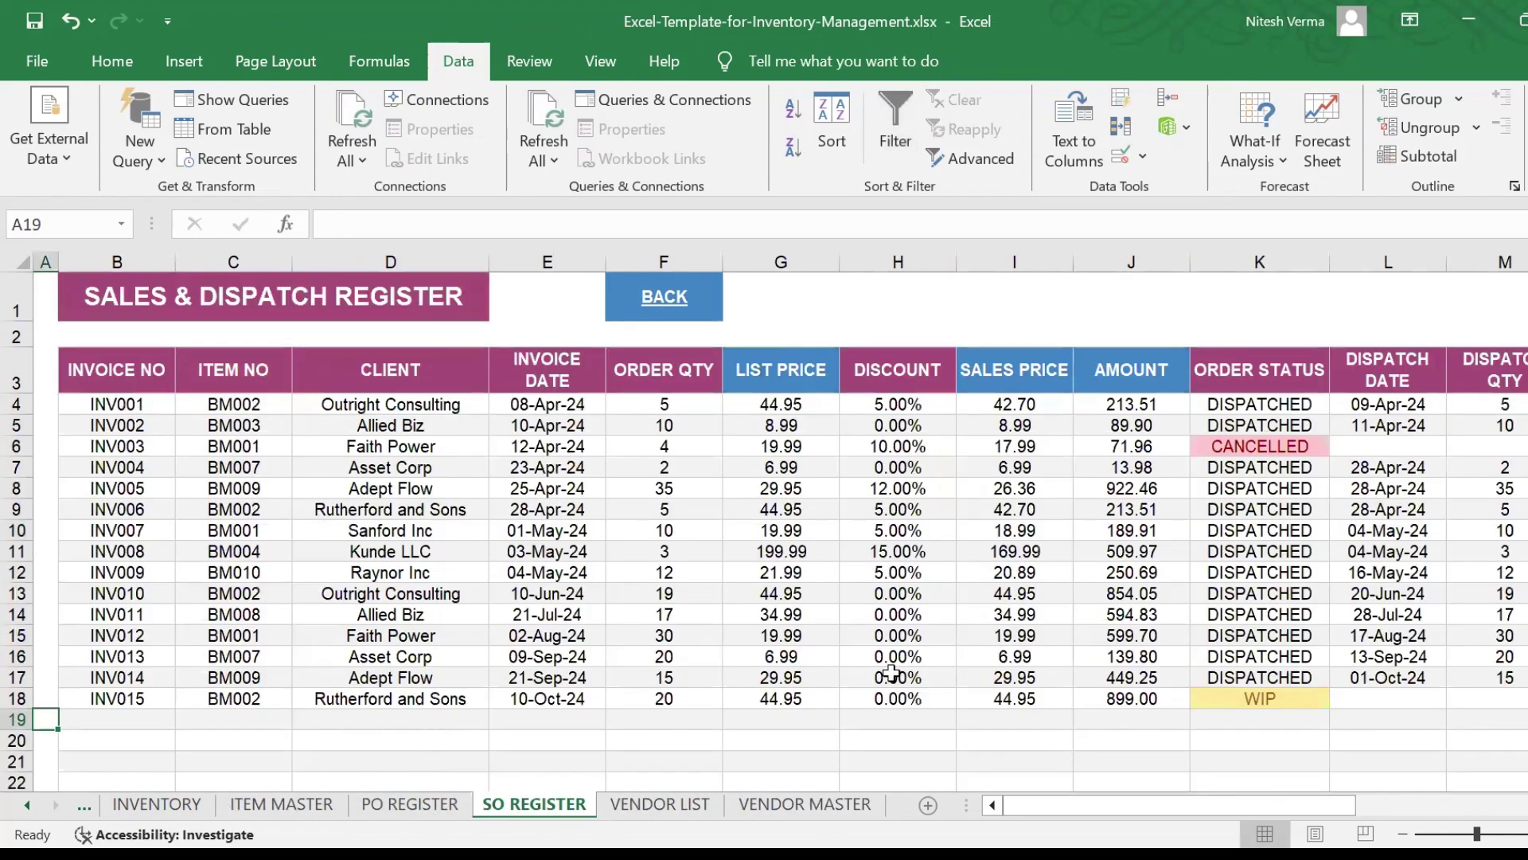
key(ctrl+Page_Up)
text(29)
key(Tab)
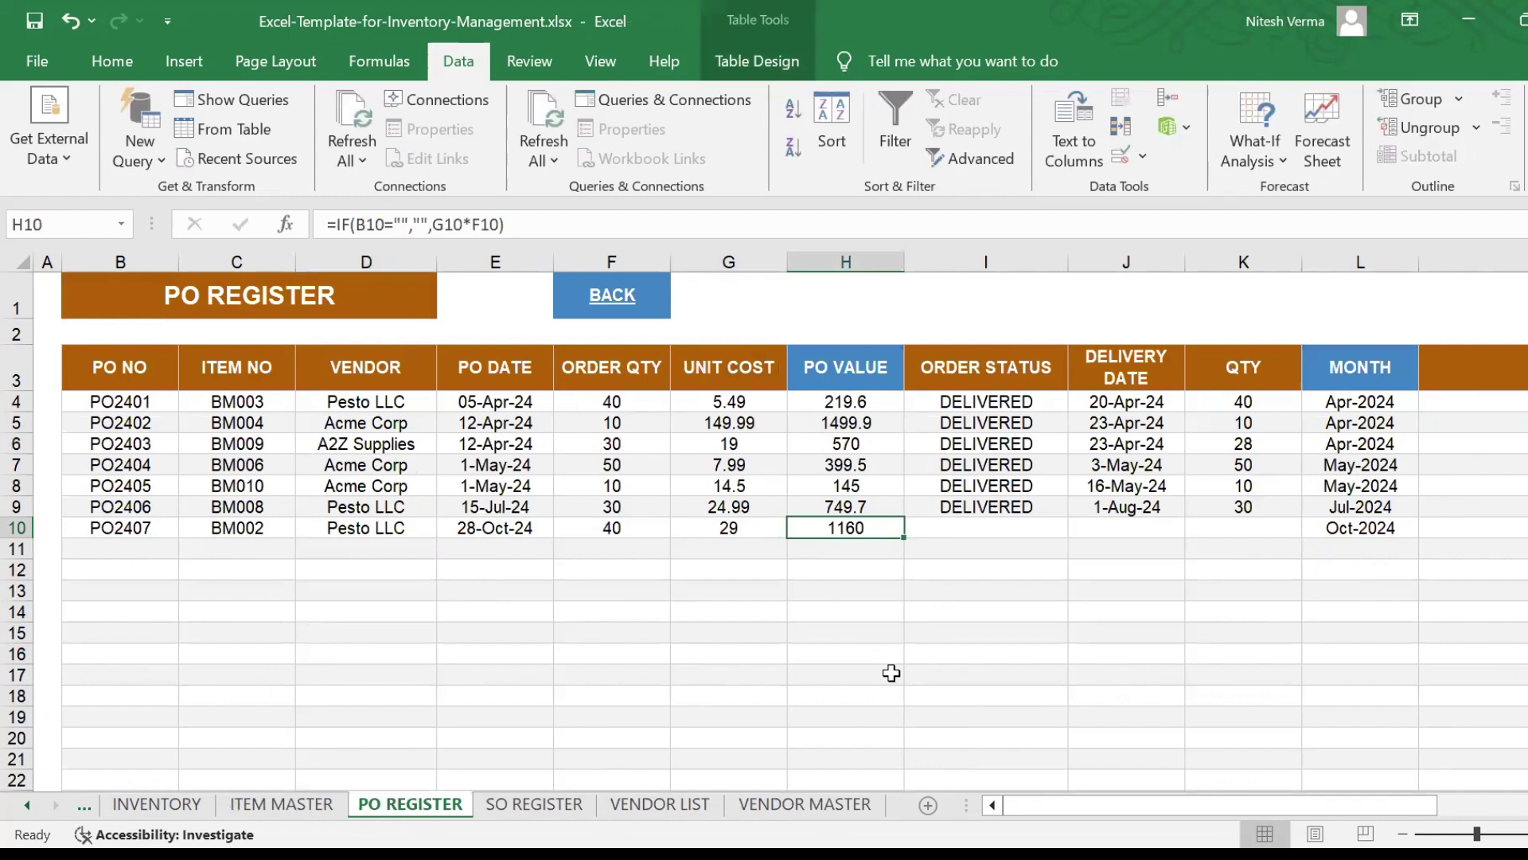
key(Tab)
Set the order status to WAITING and return to the start of row 10
click(1079, 529)
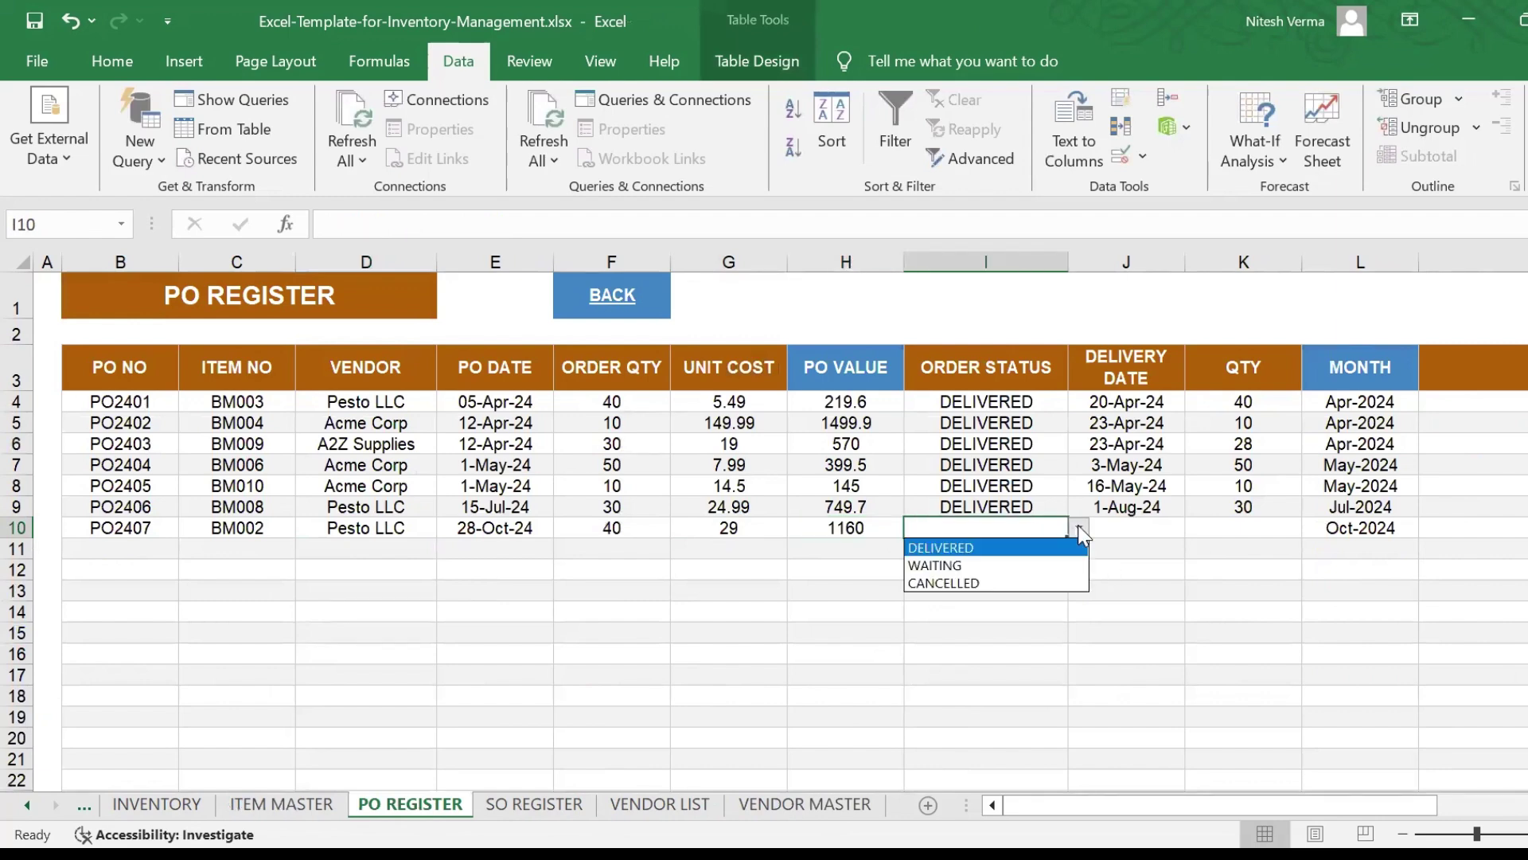
click(1062, 567)
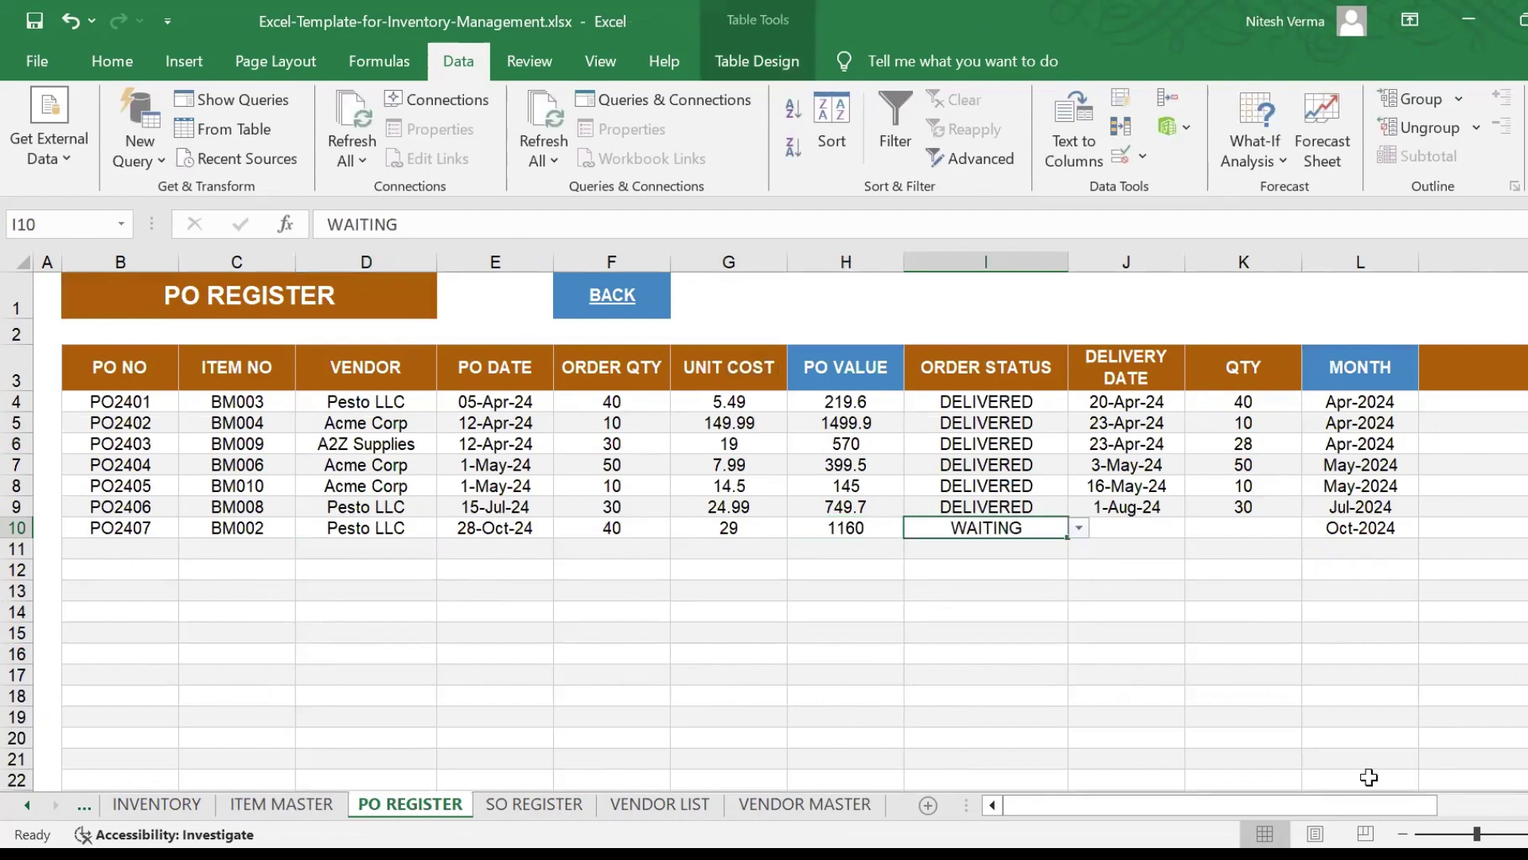
key(Right)
key(Right)
key(Right)
key(Right)
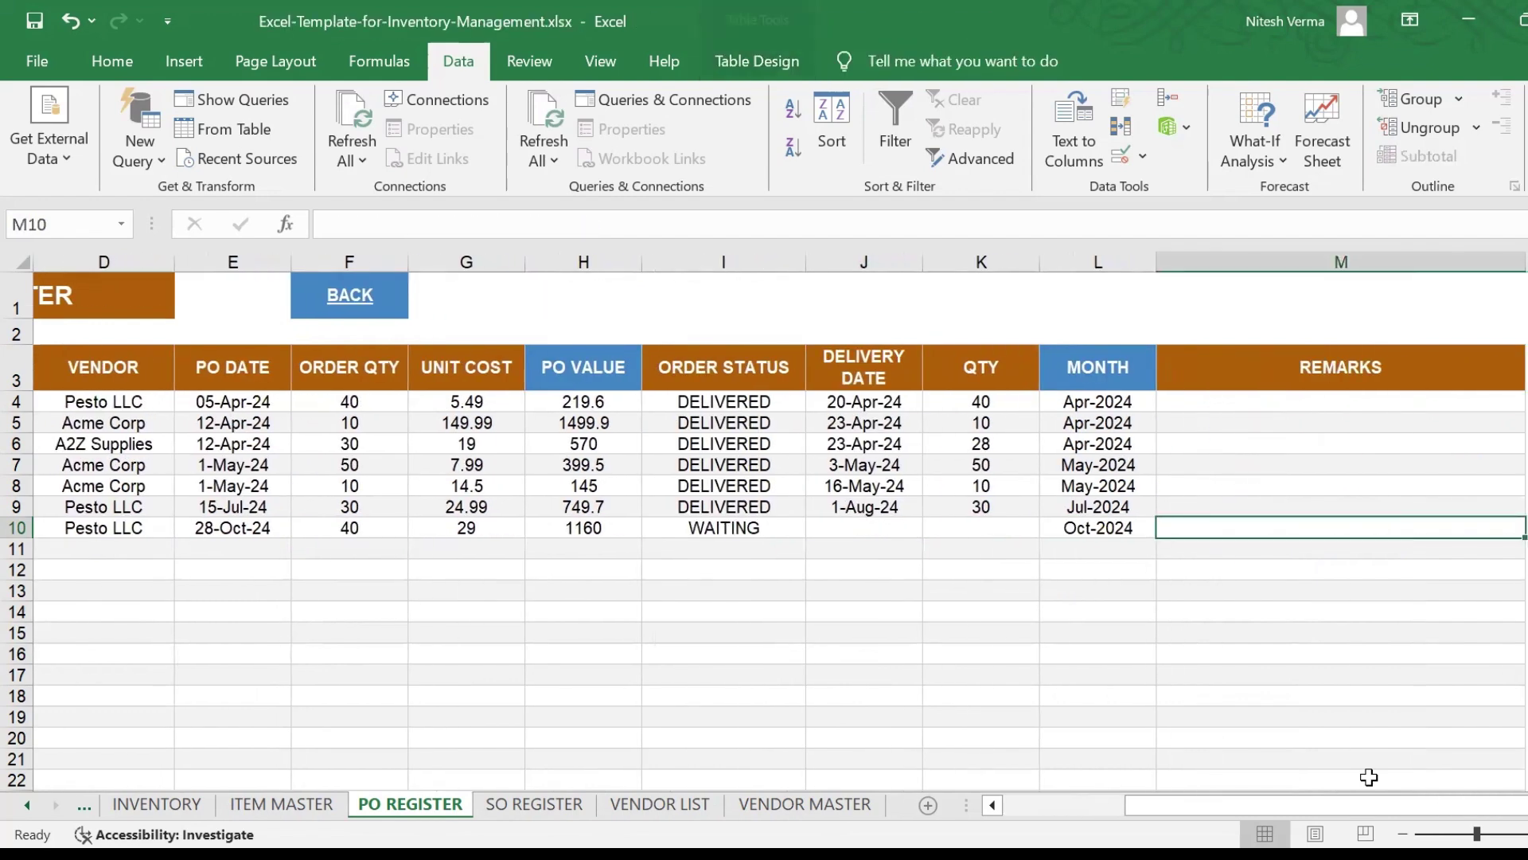
key(Left)
key(Left)
key(Left)
key(Left)
key(Left)
key(Left)
key(Home)
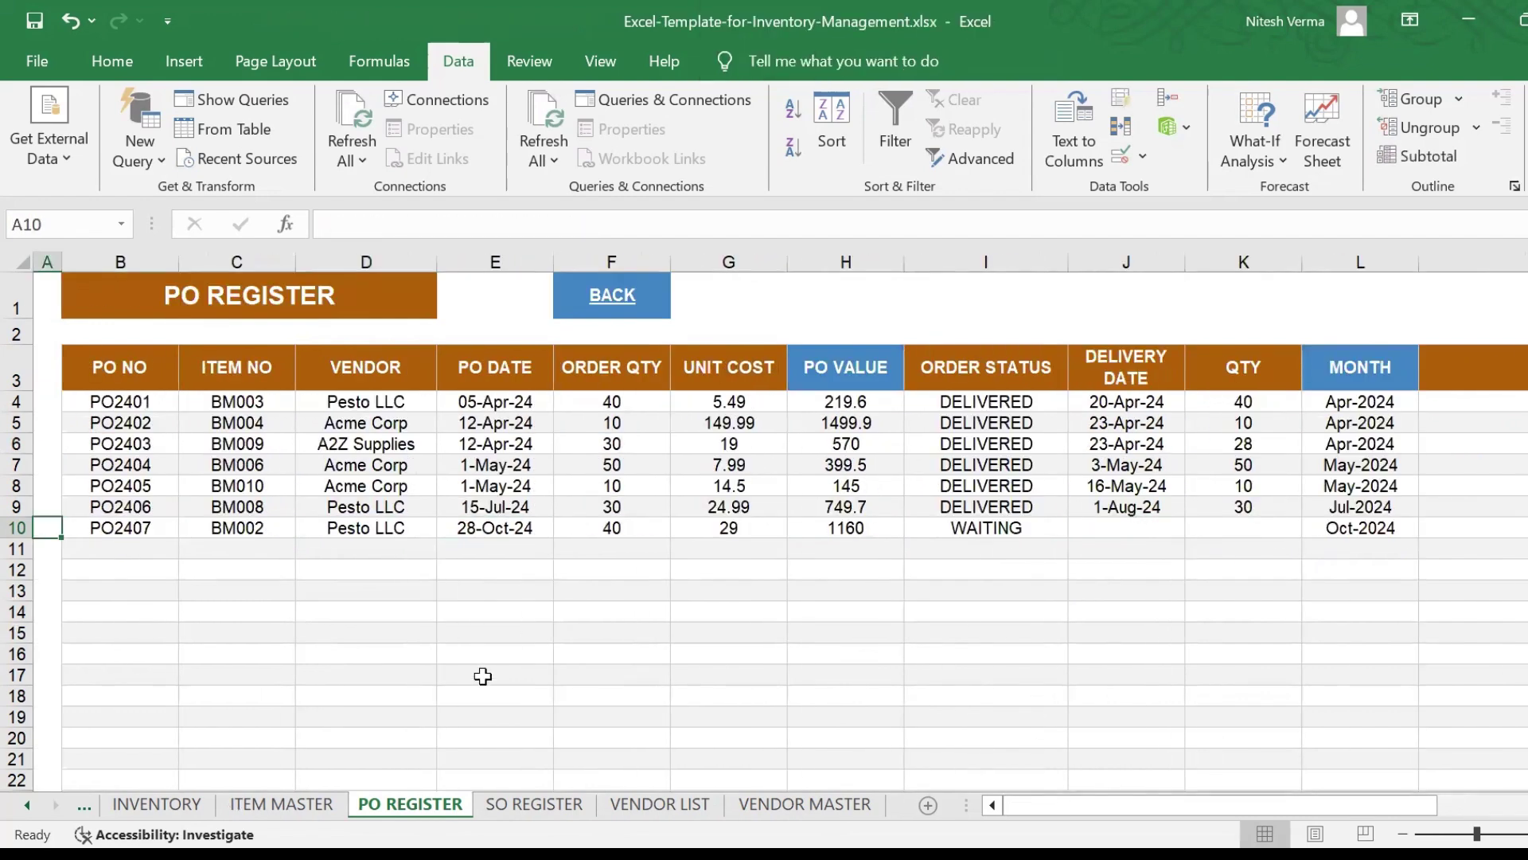
On INVENTORY, inspect Monitor Stand's PO QTY, IN STOCK and VALUE formulas in I7, K7 and L7
click(180, 807)
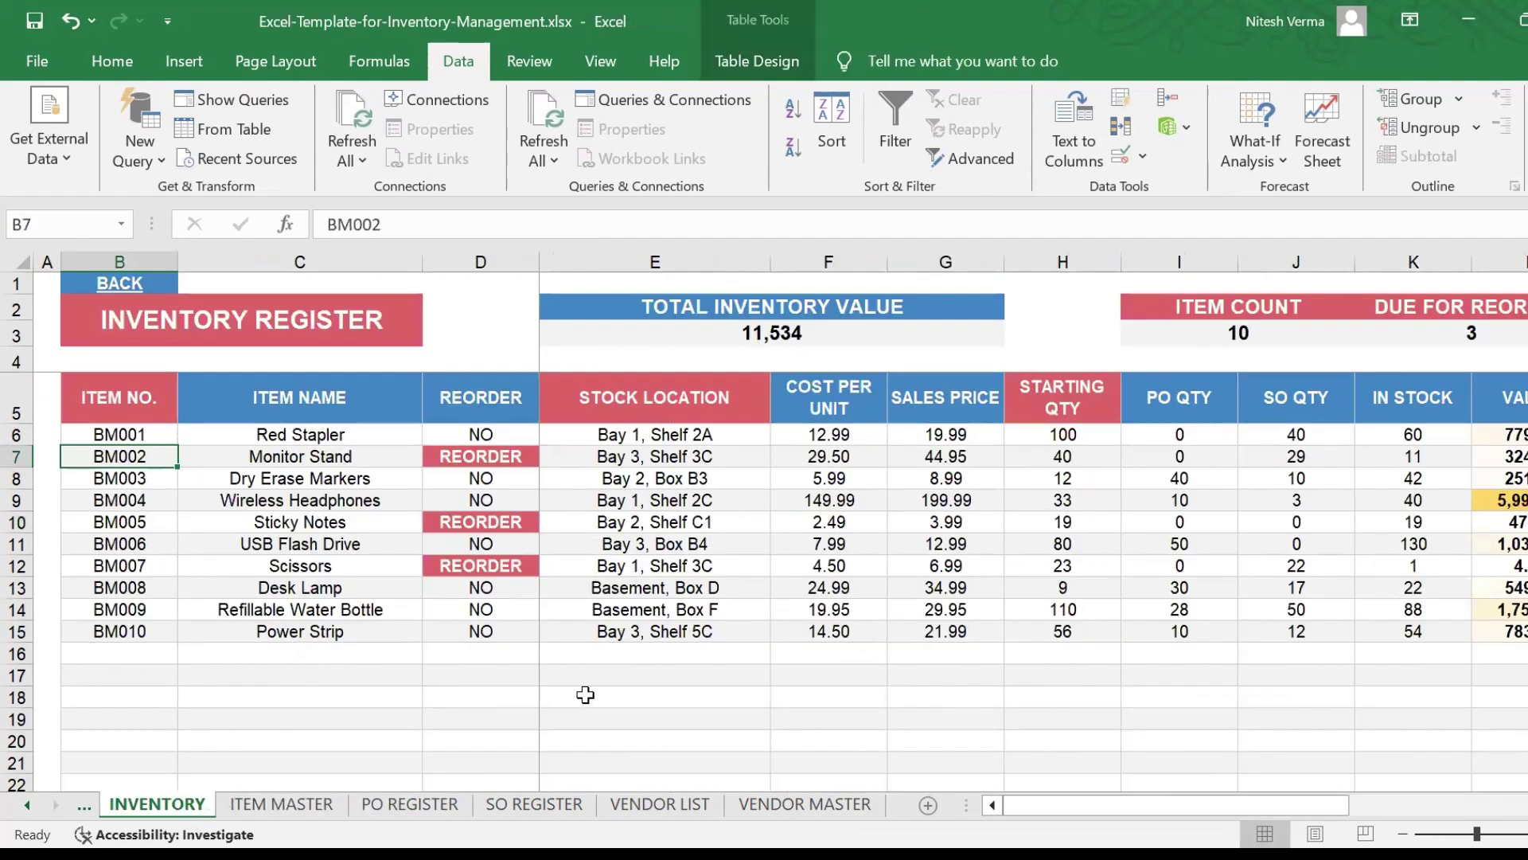
click(623, 698)
key(Up)
key(Up)
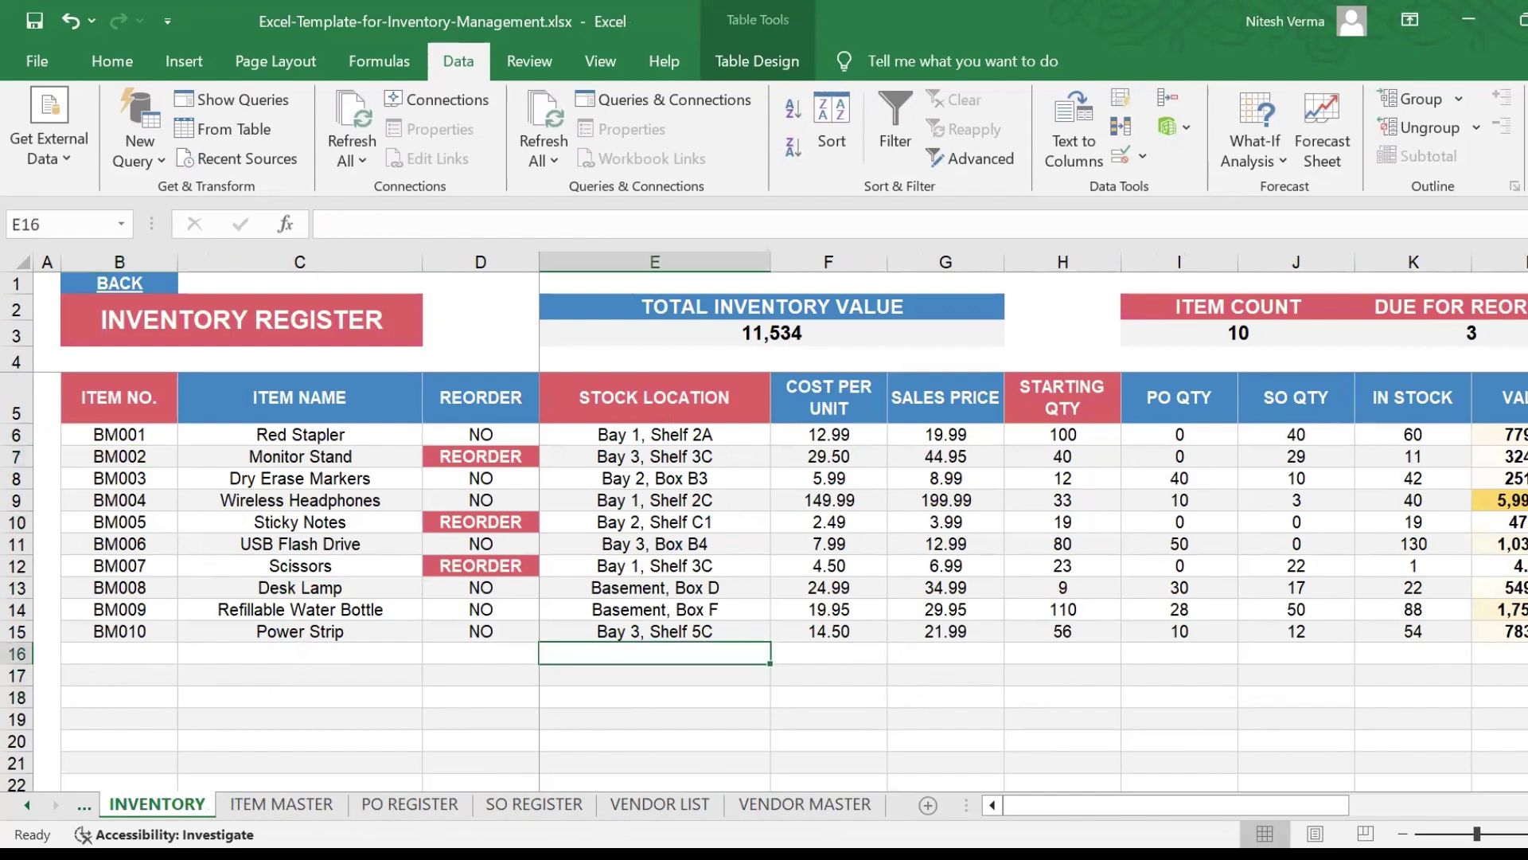
key(Up)
key(Up)
key(Up)
key(Up)
key(Up)
key(Up)
key(Up)
key(Up)
key(Up)
key(Right)
key(Right)
key(Right)
key(Right)
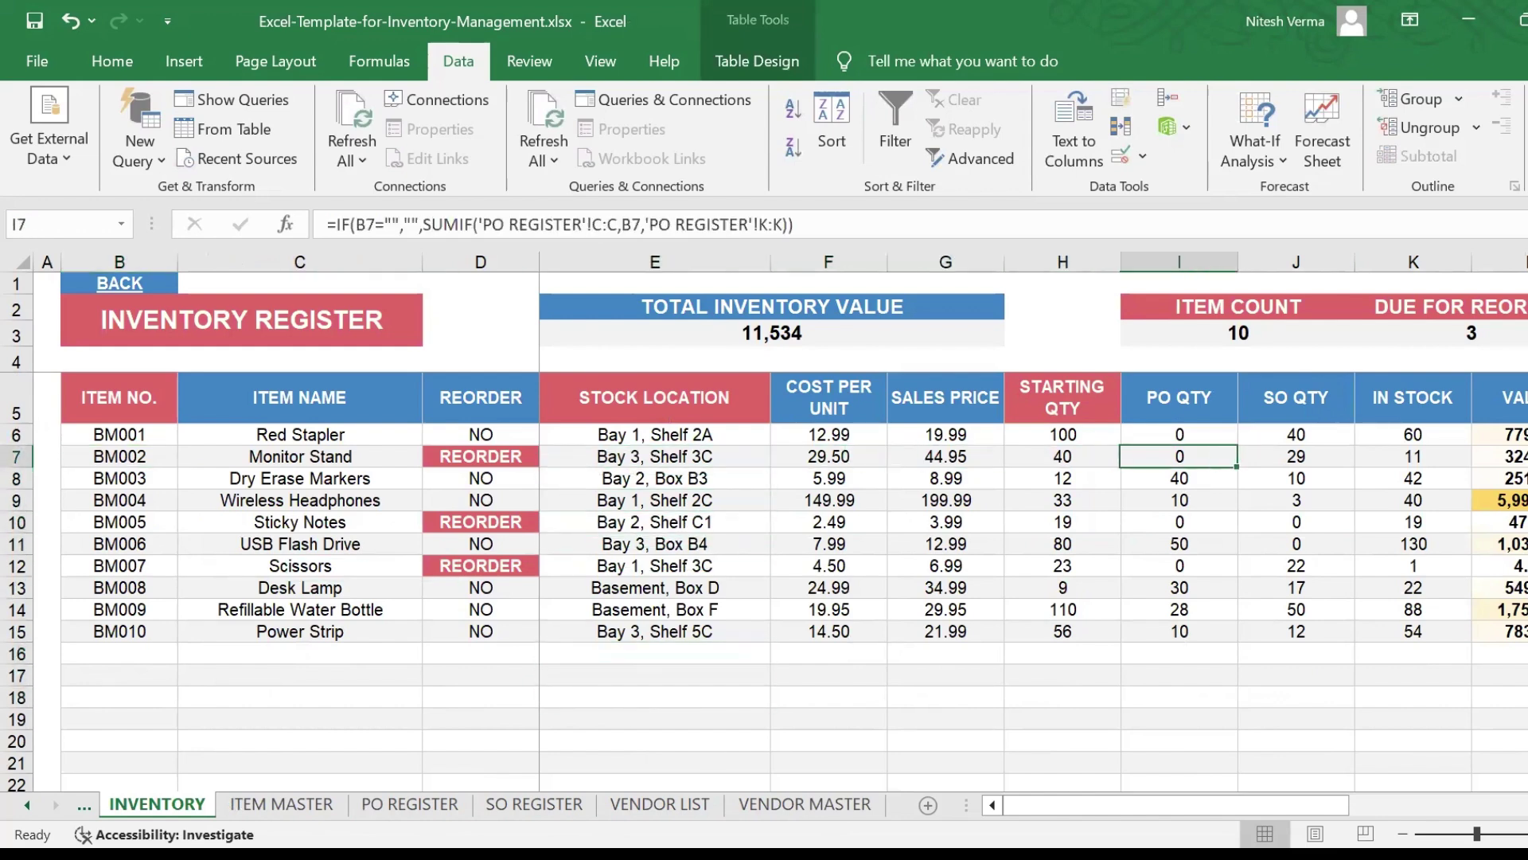
key(Right)
key(Right)
key(Right)
key(Left)
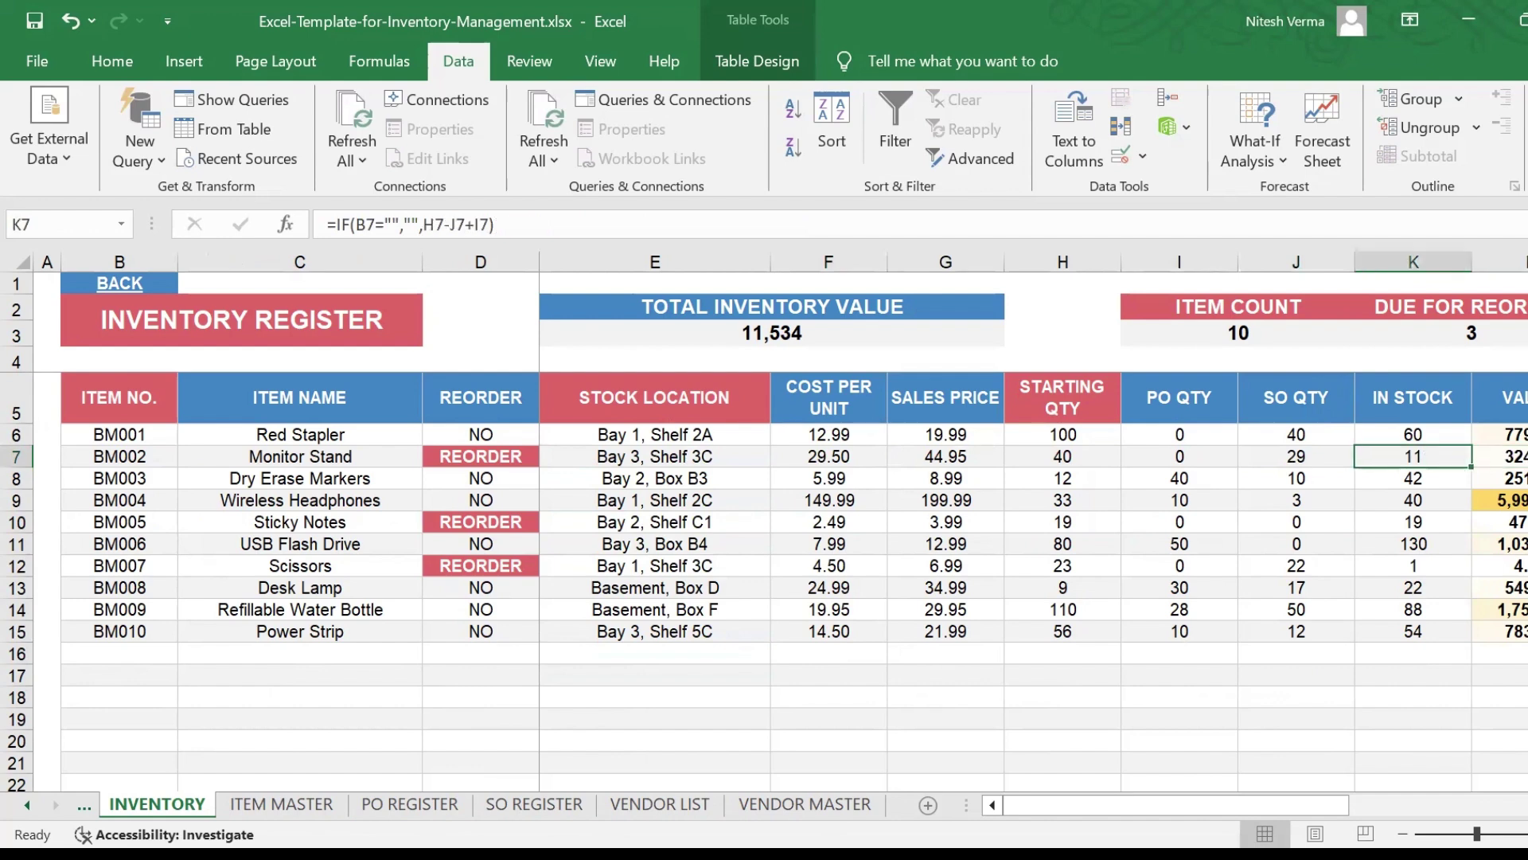
key(Left)
key(Left)
key(Left)
key(Right)
key(Right)
key(Right)
key(Right)
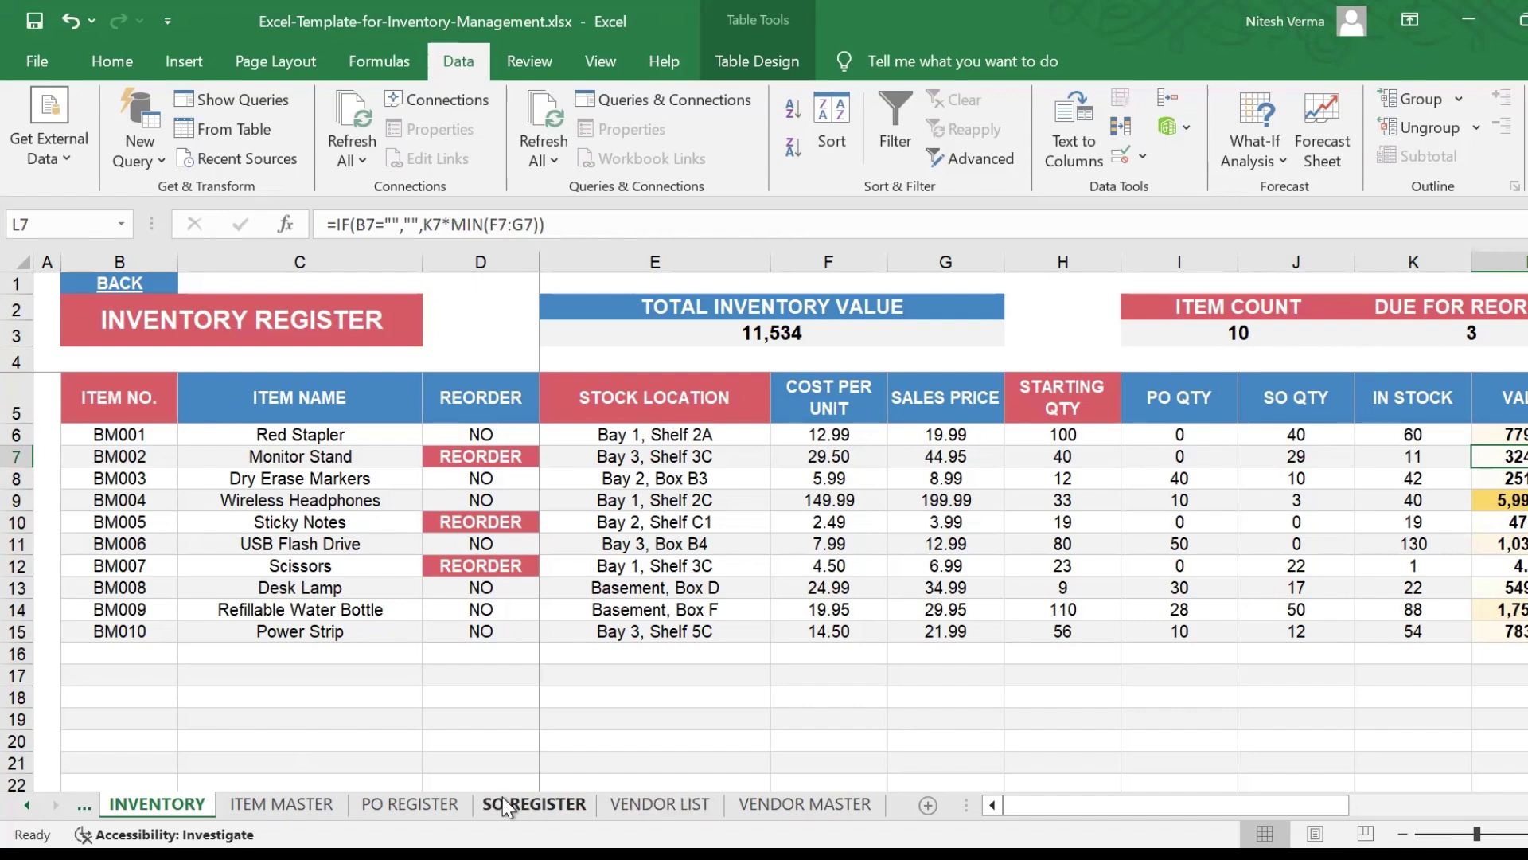
Change PO2407's PO date to 10-Oct-24 in the PO Register
click(412, 804)
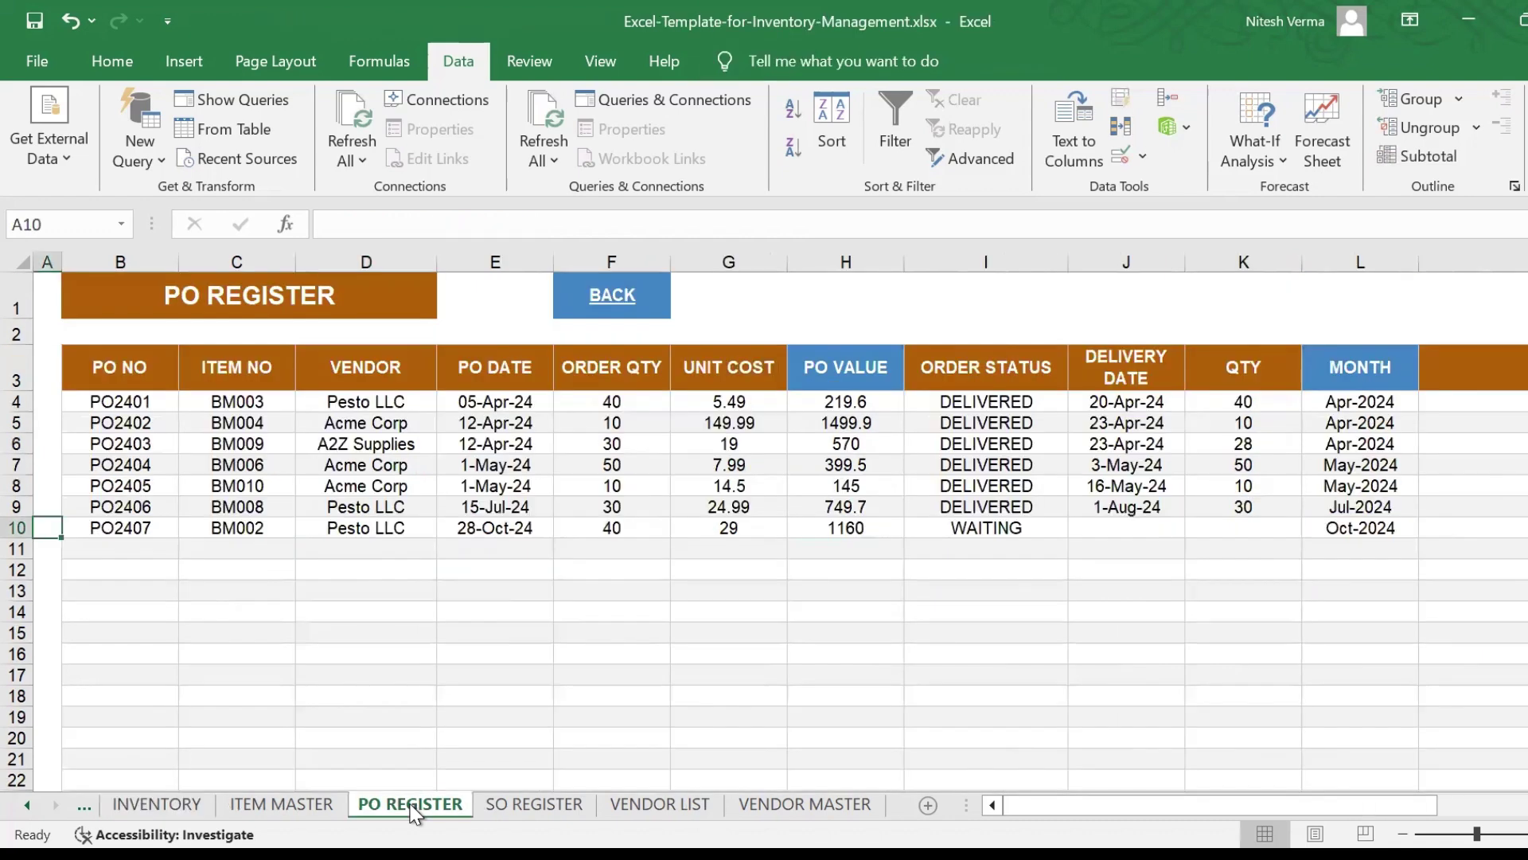
click(499, 532)
text(10-Oct)
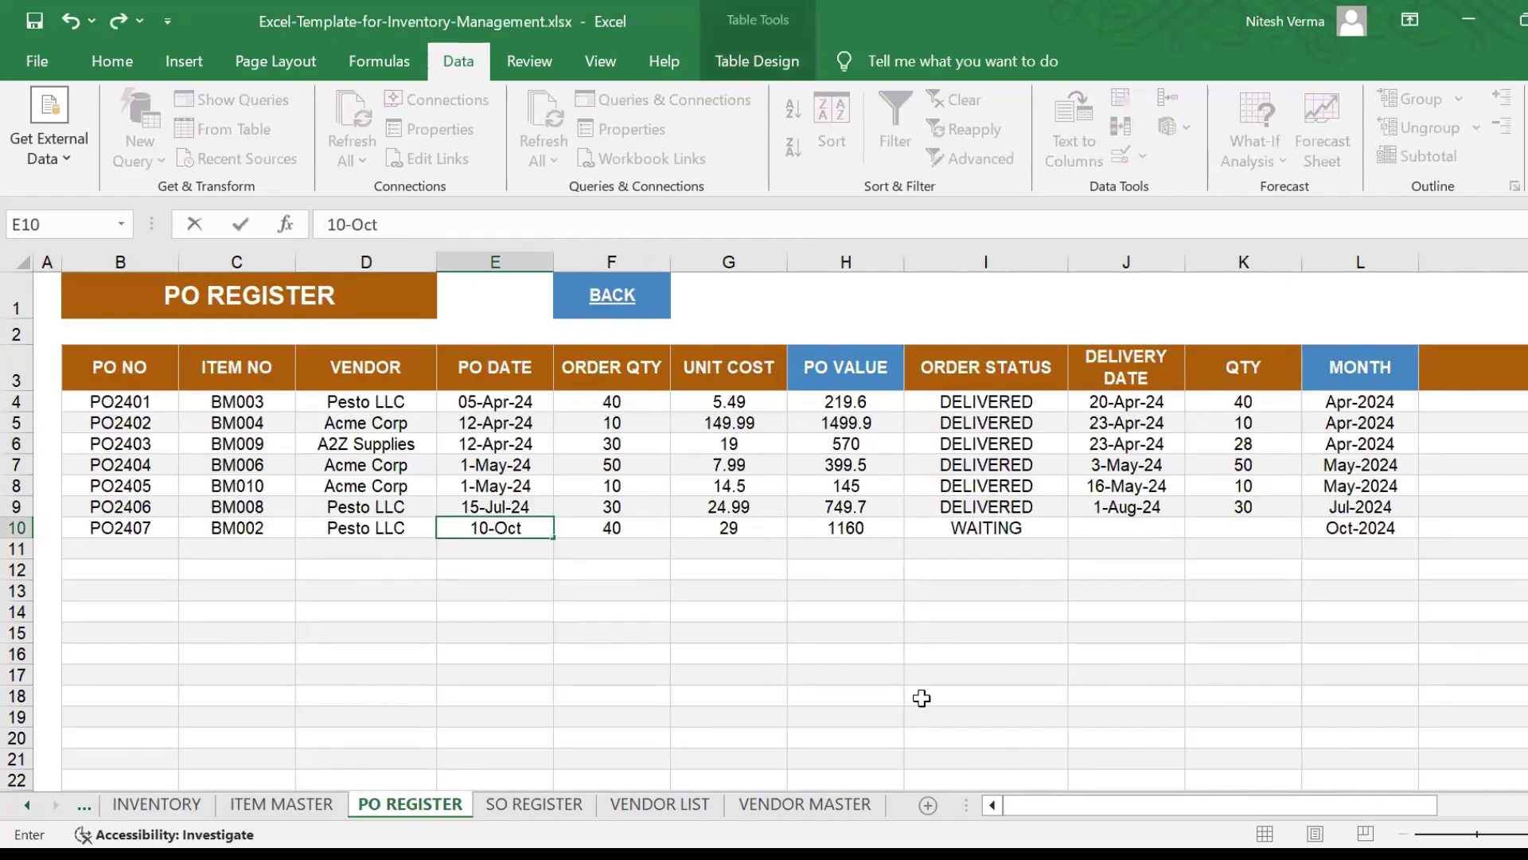
text(-24)
key(Tab)
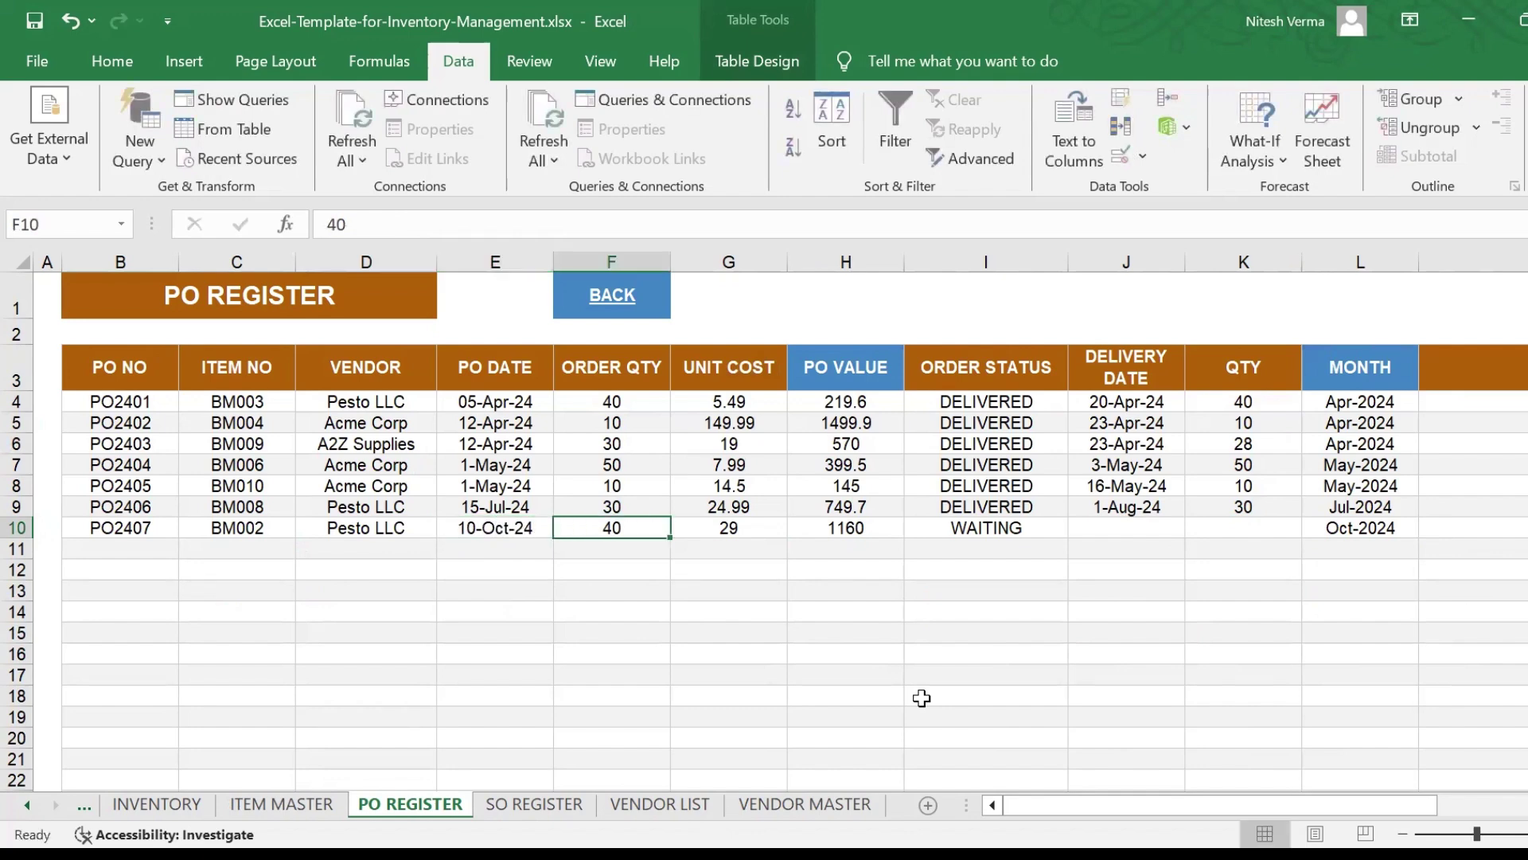
key(Tab)
key(Tab)
key(Tab)
Mark PO2407 as DELIVERED on 28-Oct-24 with 40 units received
click(1079, 529)
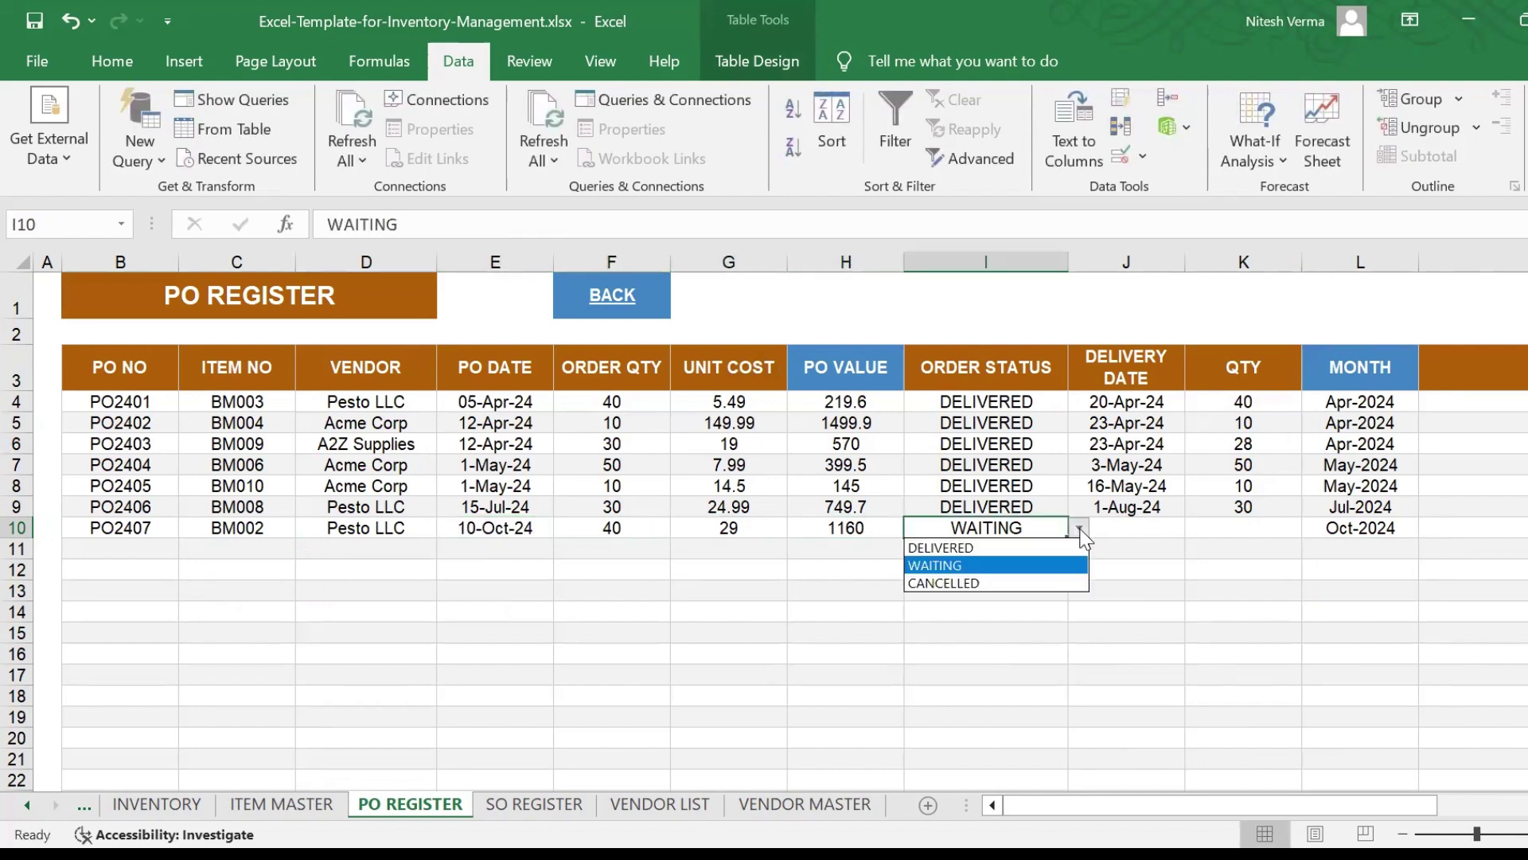
click(947, 547)
click(1127, 528)
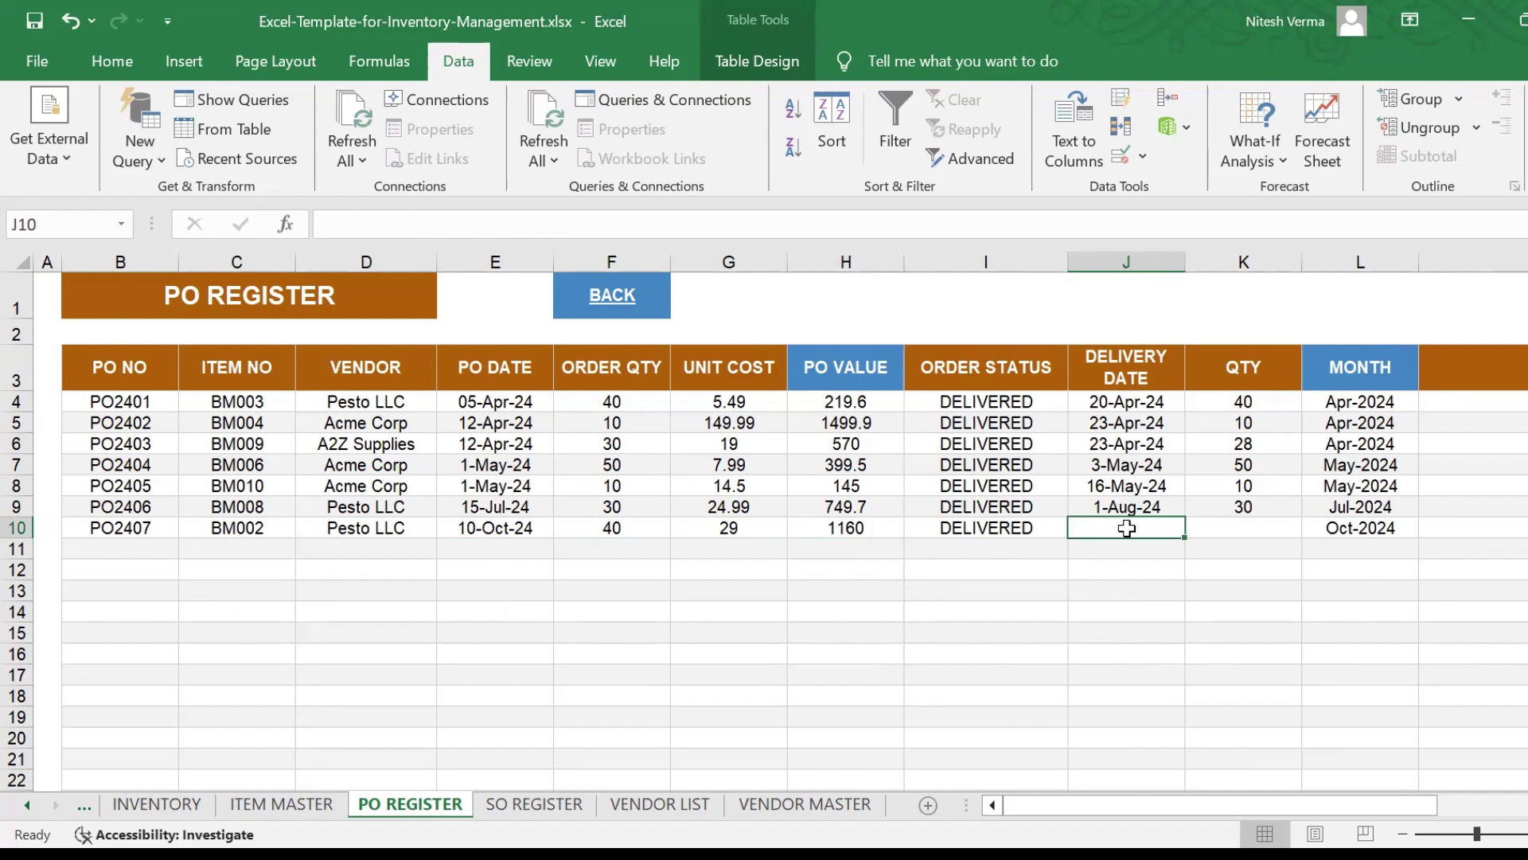
text(28-Oct)
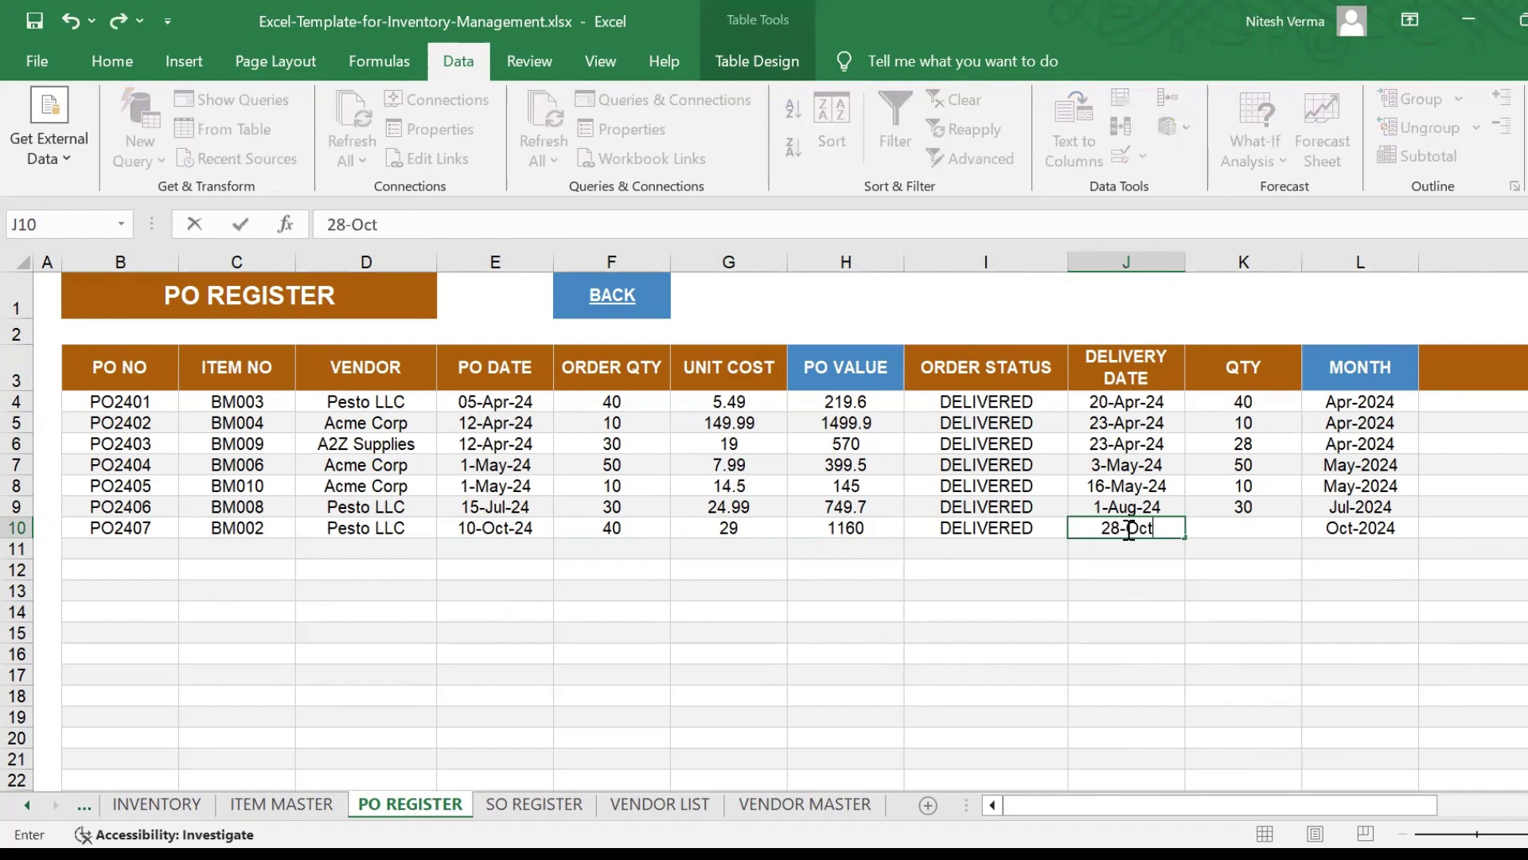
text(-24)
key(Tab)
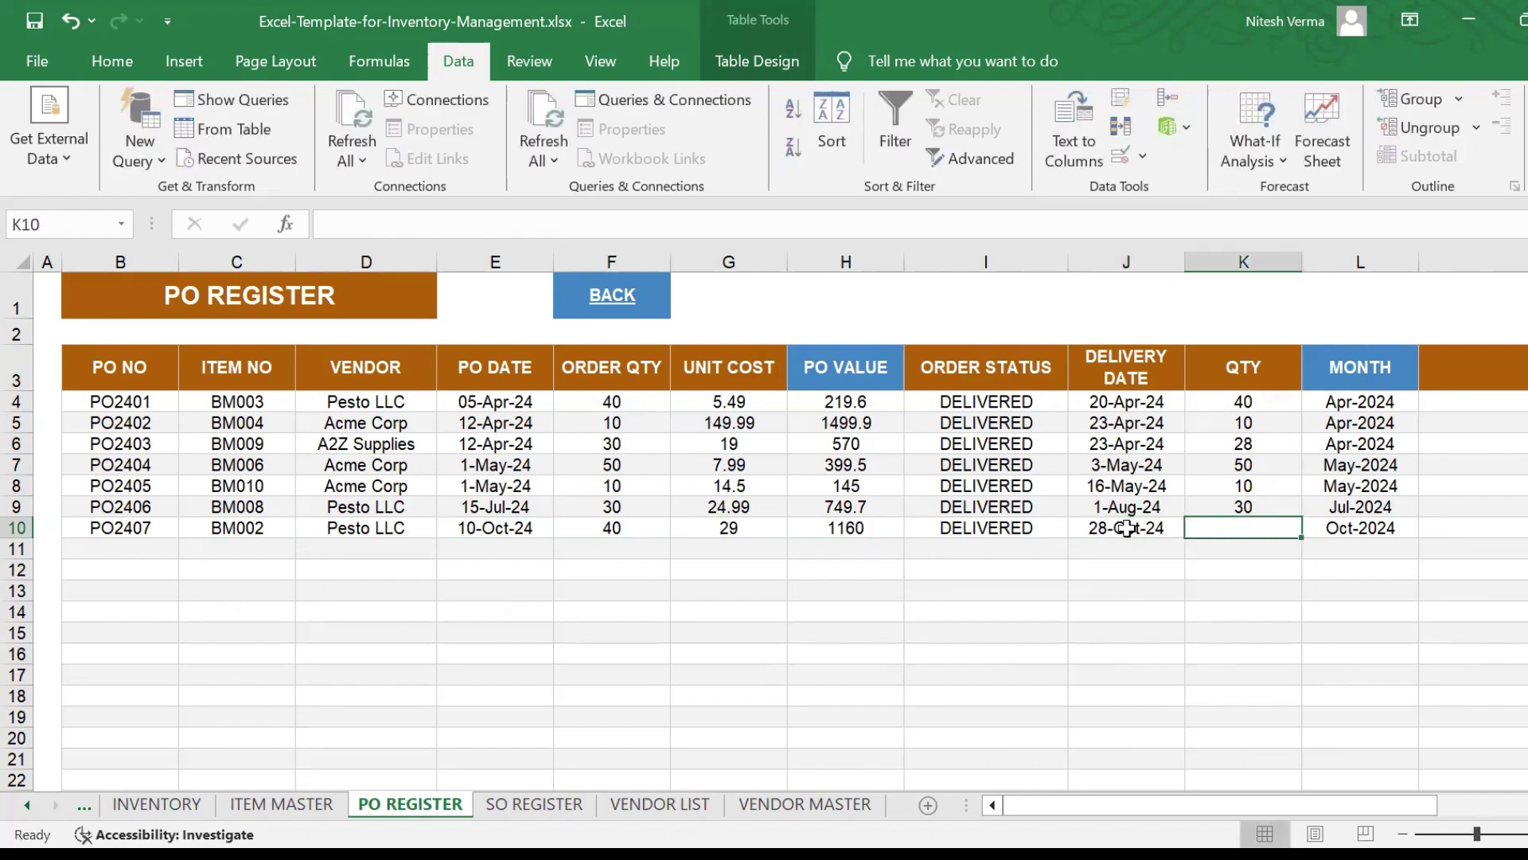
text(40)
key(Tab)
key(Tab)
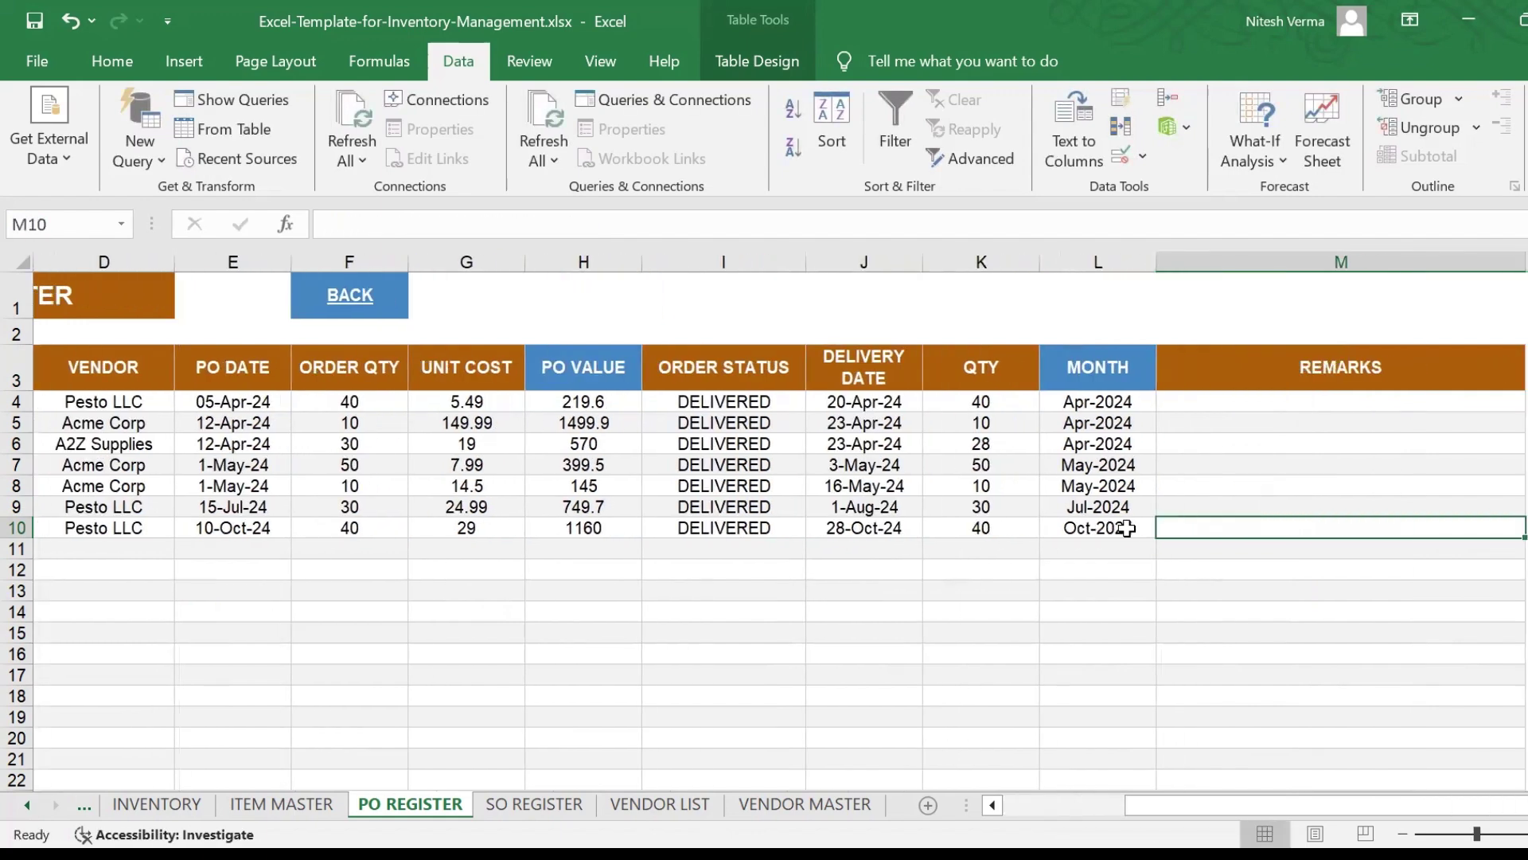
click(1110, 548)
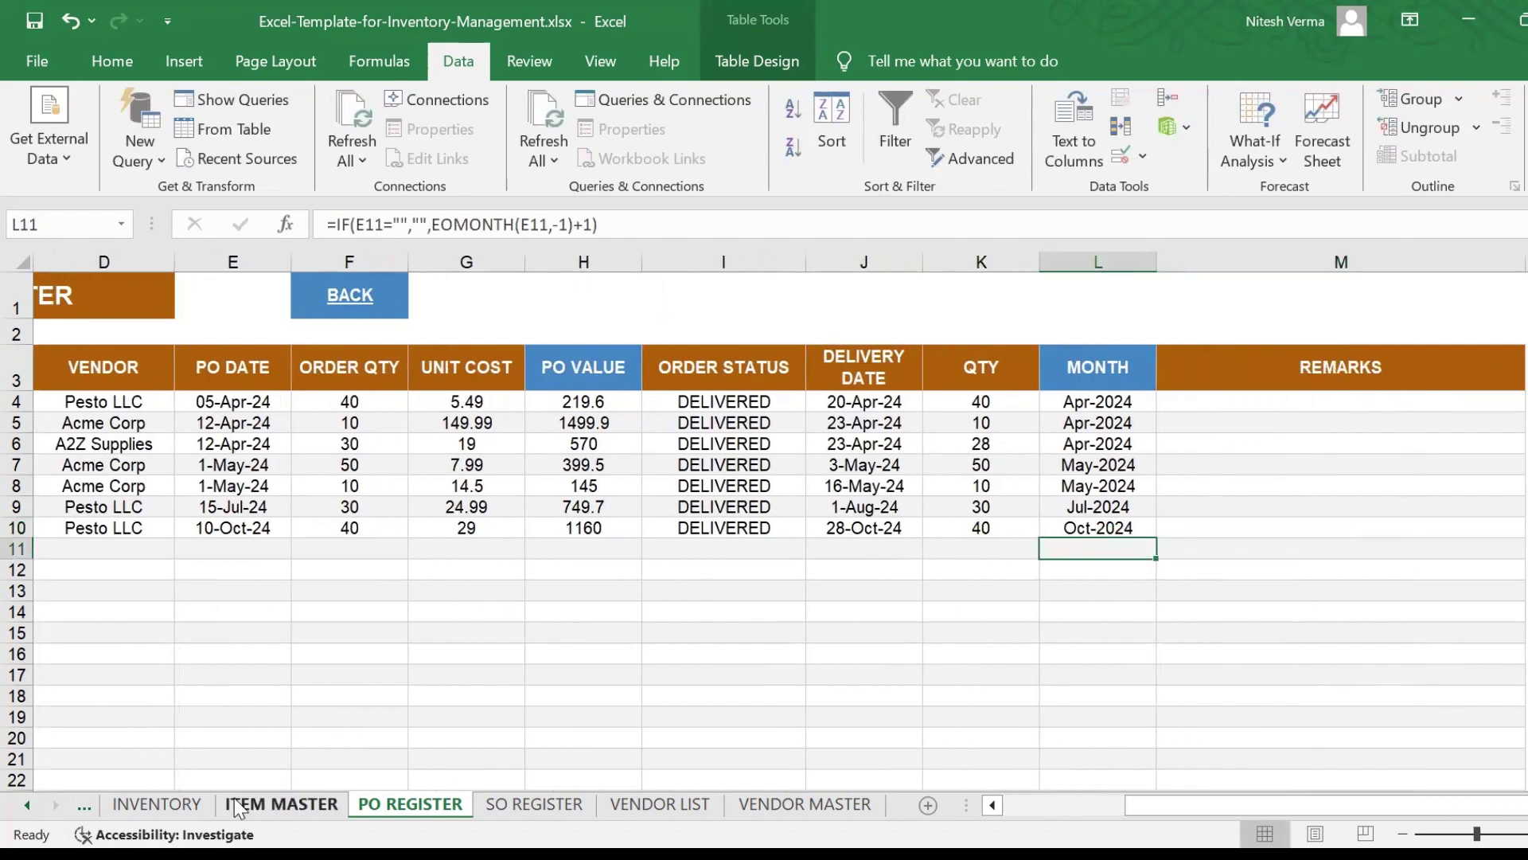
Check Monitor Stand's row 7 formulas show 51 in stock with no reorder, then return to Navigation
click(157, 804)
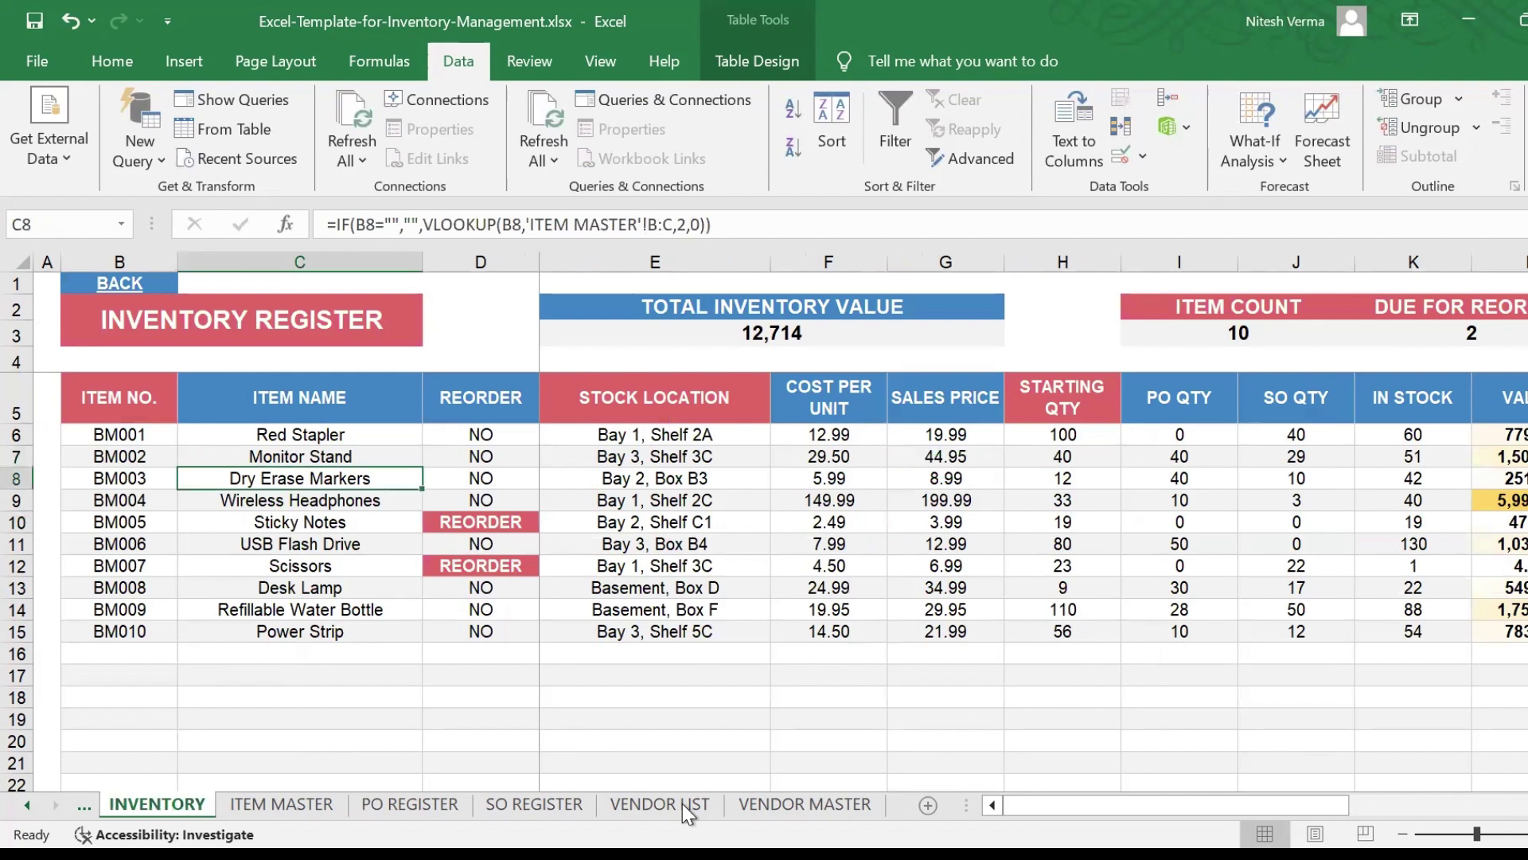
key(Up)
key(Right)
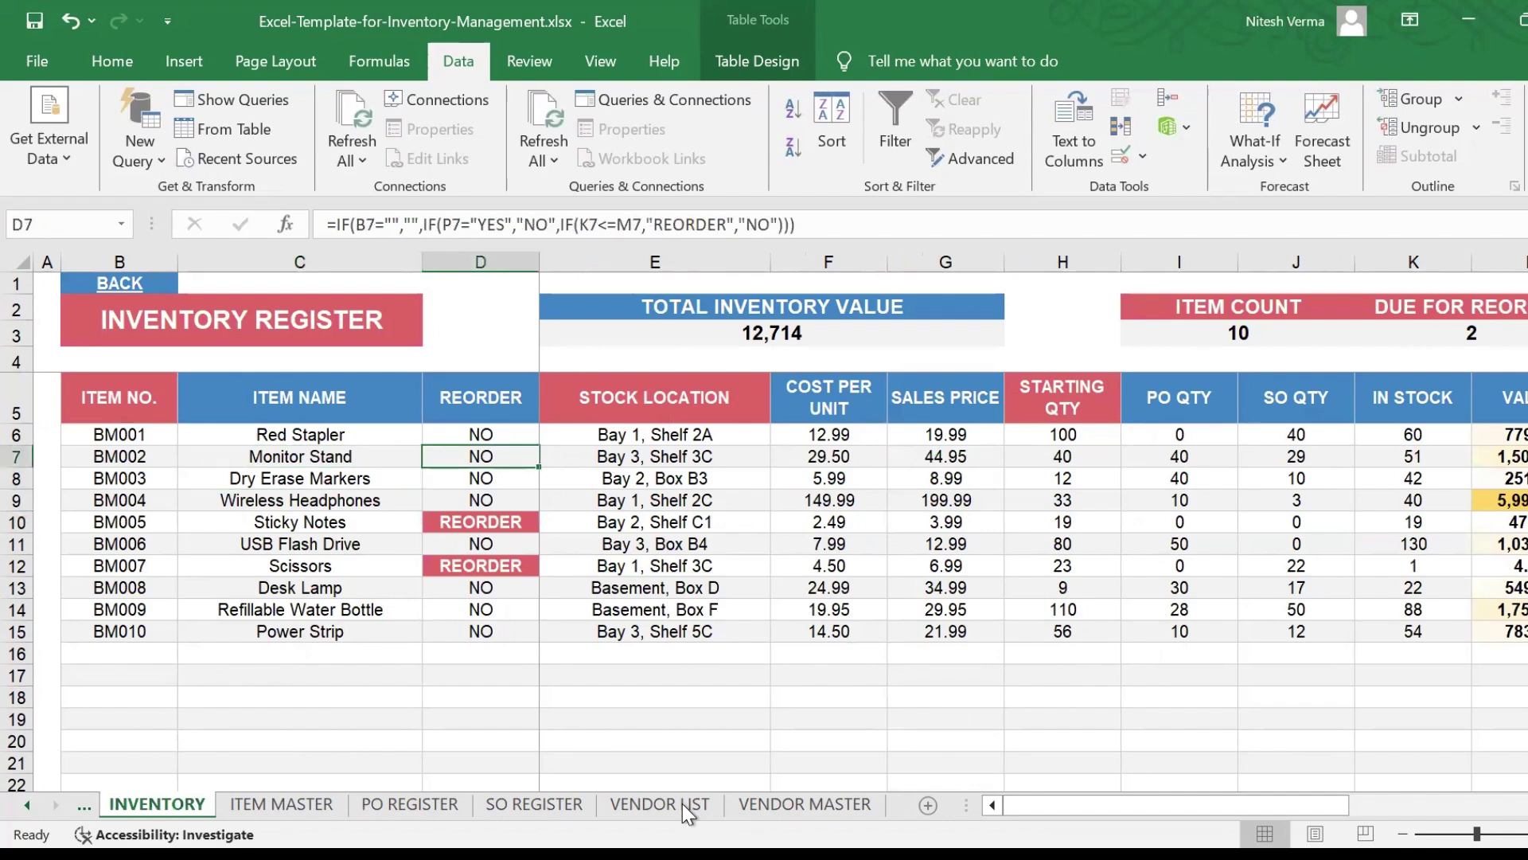
key(Right)
key(Right)
key(Right)
key(Right)
key(Right)
key(Right)
key(Right)
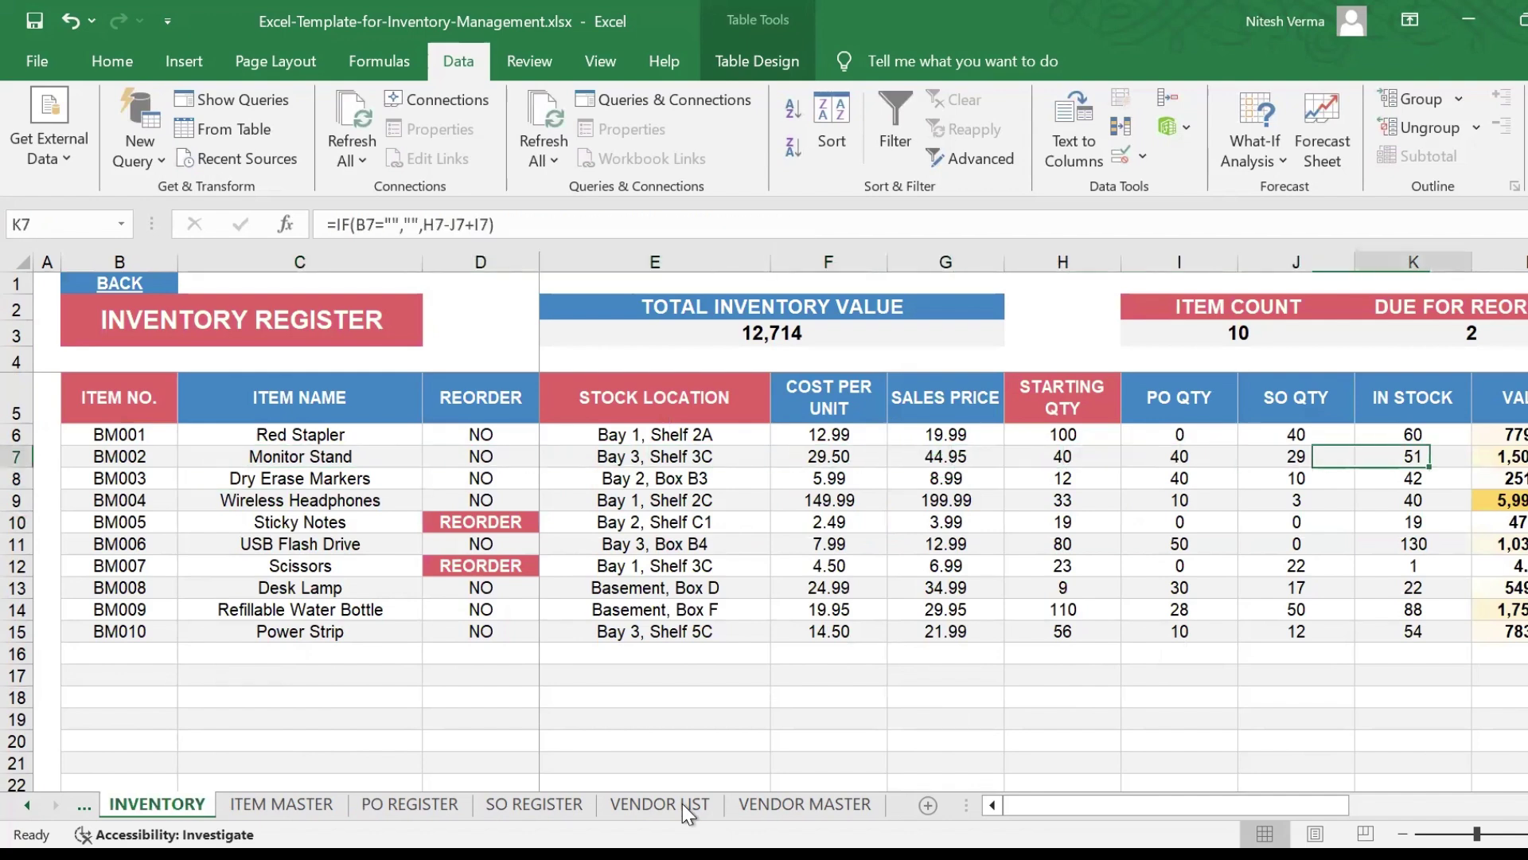
key(Left)
key(Left)
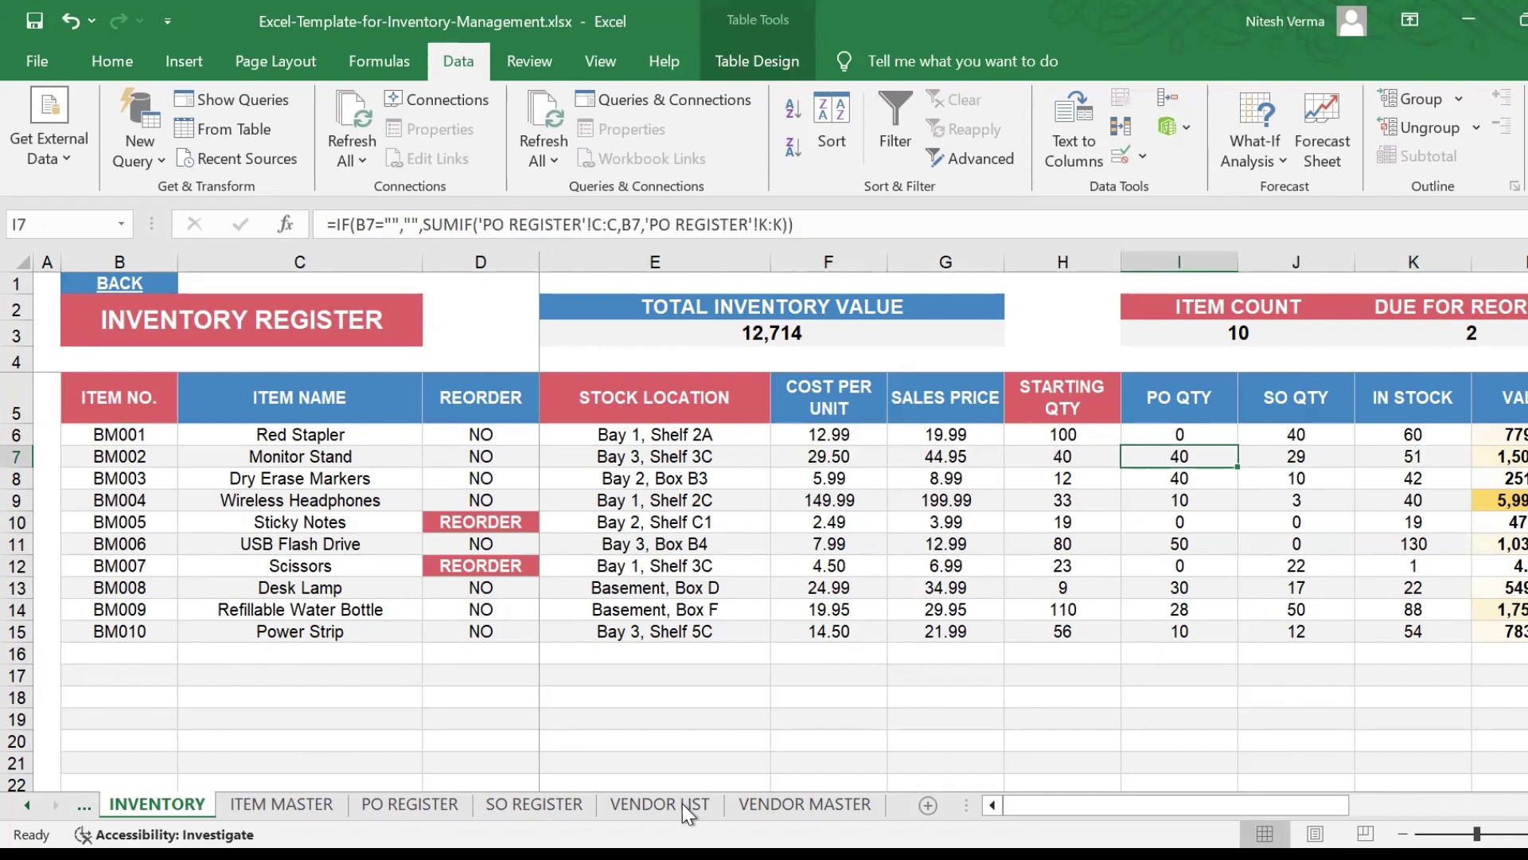
key(Right)
key(Left)
key(Left)
key(Right)
key(Right)
key(Right)
key(Right)
key(Right)
key(Left)
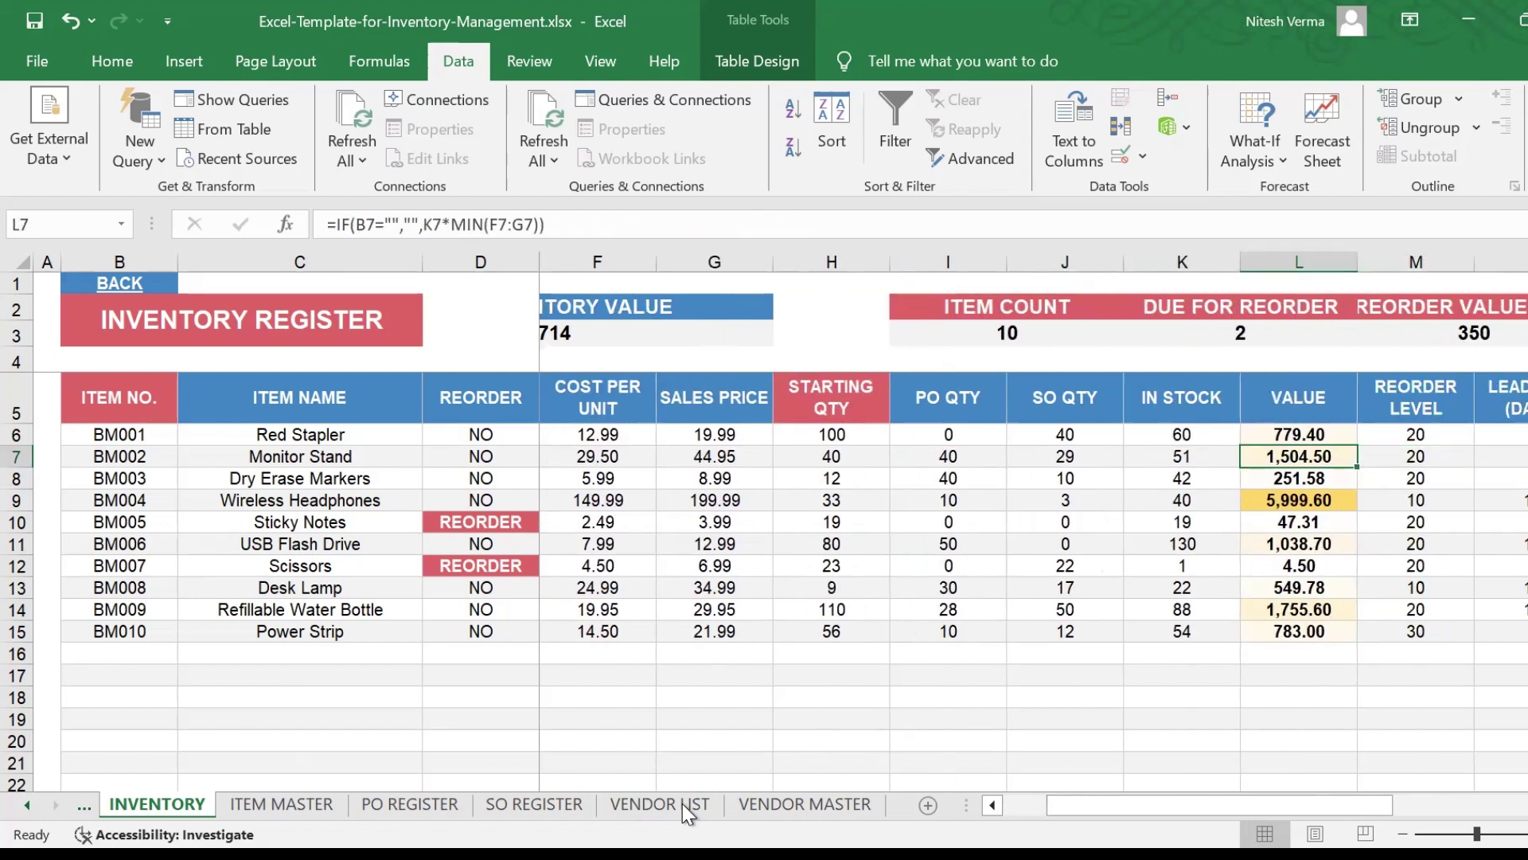
key(Right)
key(Right)
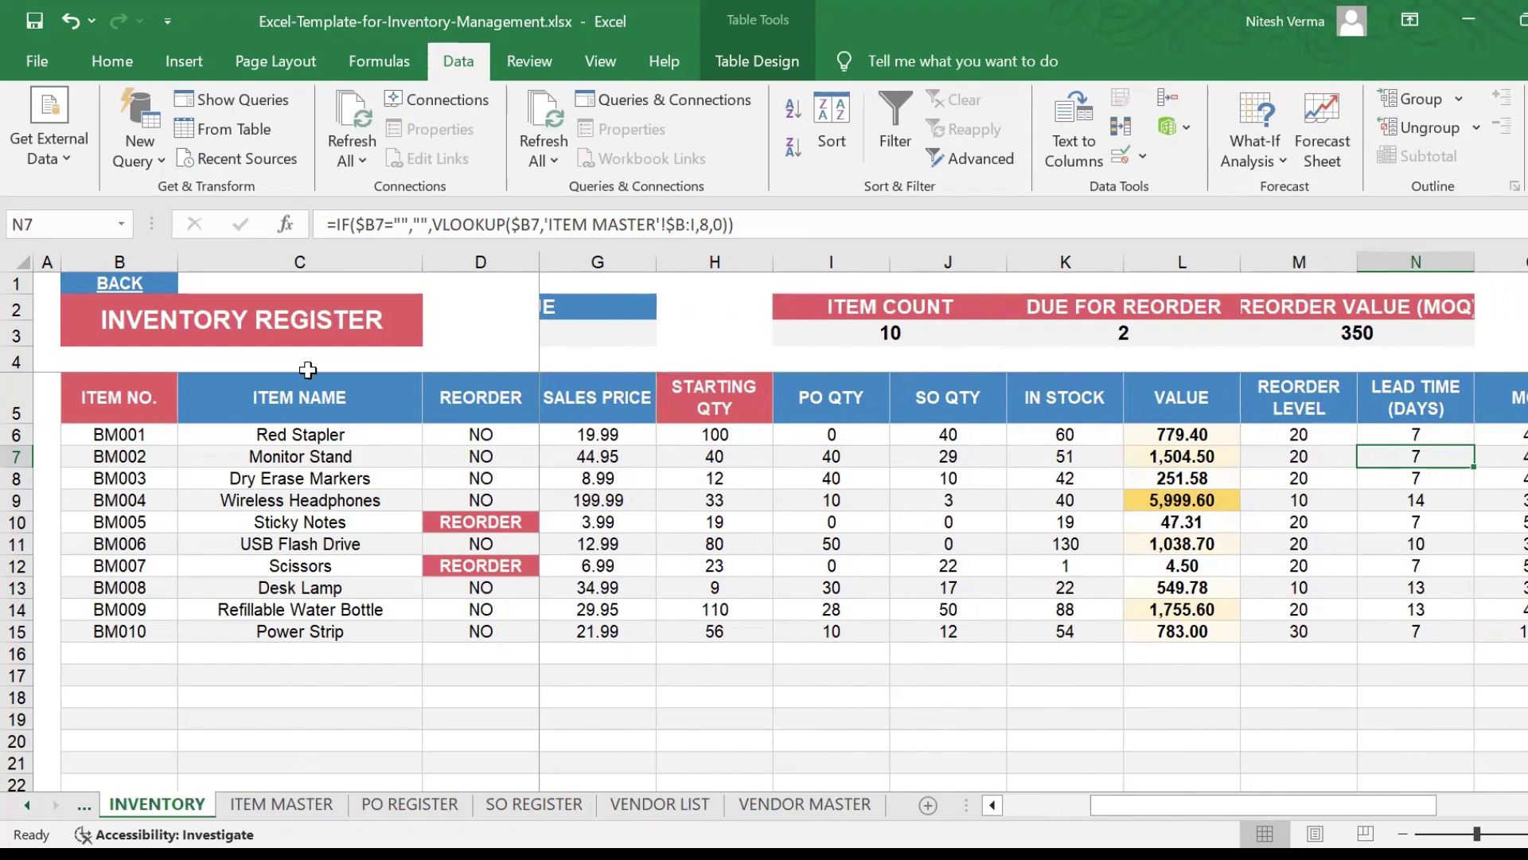
click(133, 282)
Inspect the SUMIFS formula behind the dashboard's Oct-2024 PO VALUE in J13, then switch to SO REGISTER
click(191, 330)
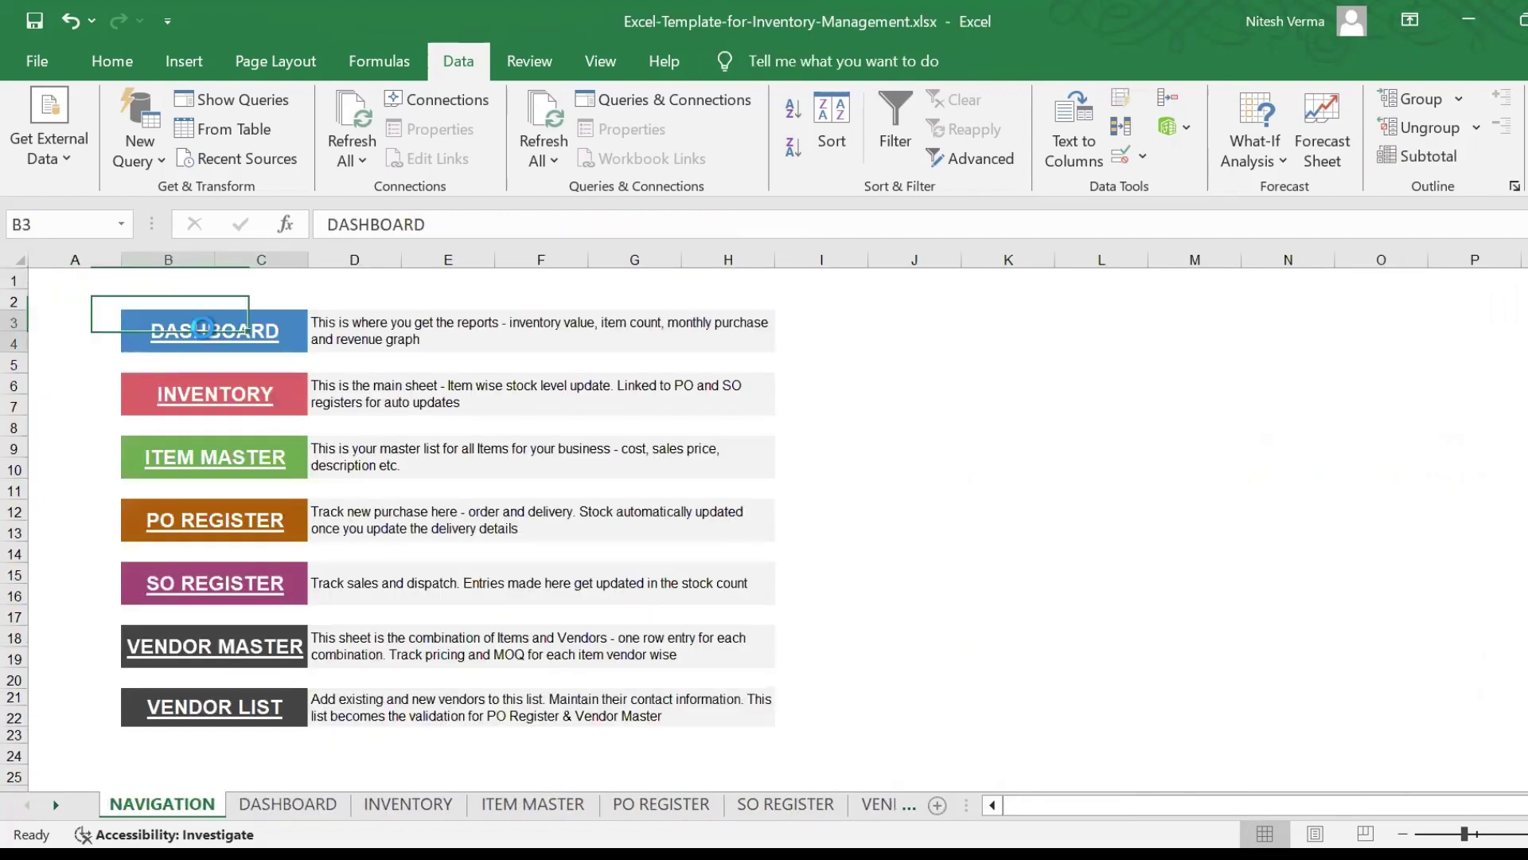
click(706, 575)
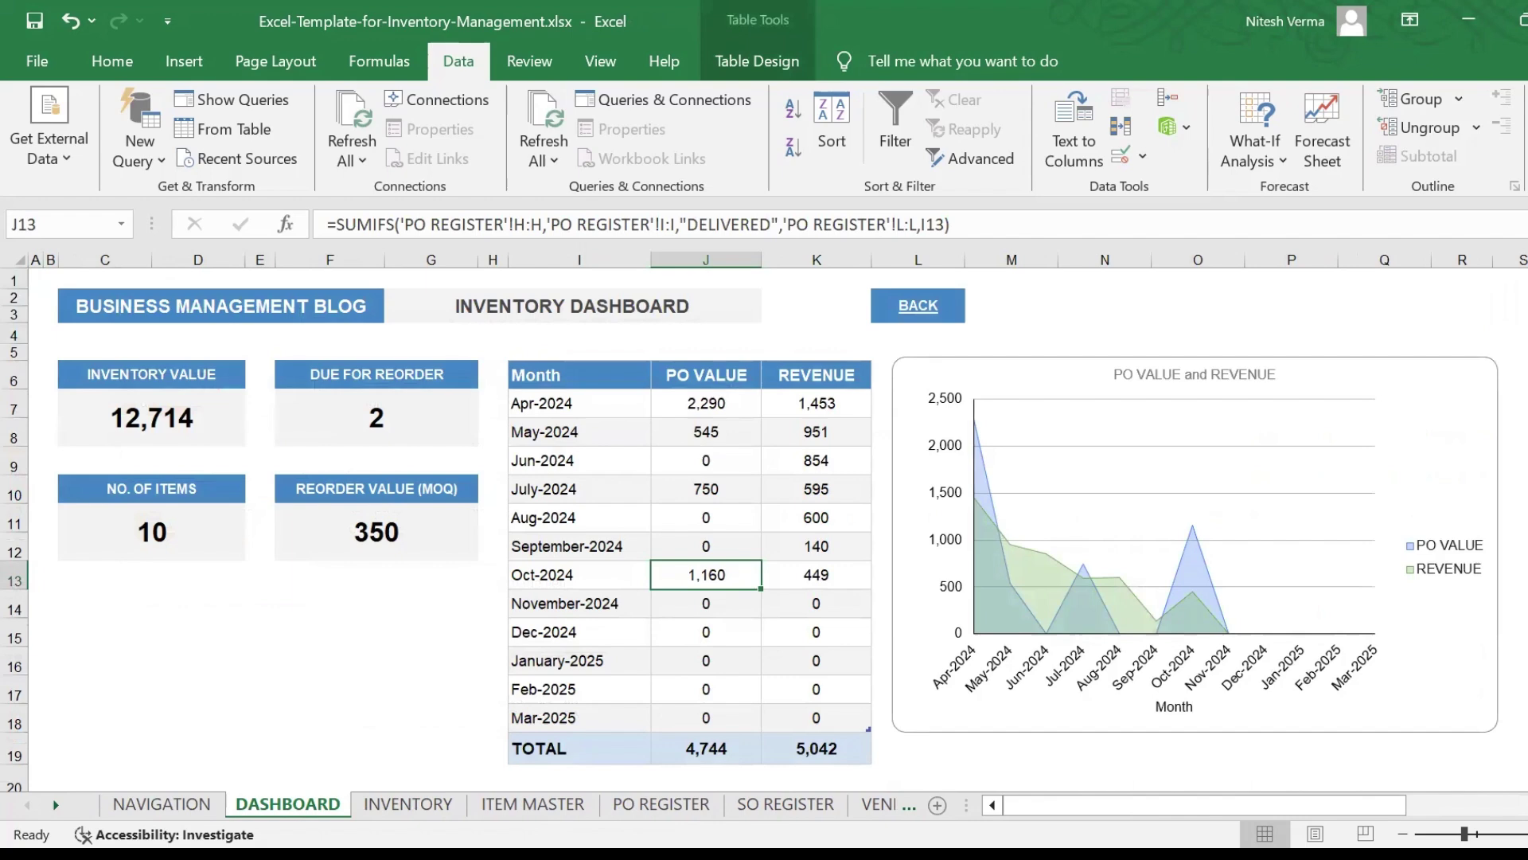
key(Left)
key(Right)
click(802, 805)
click(390, 593)
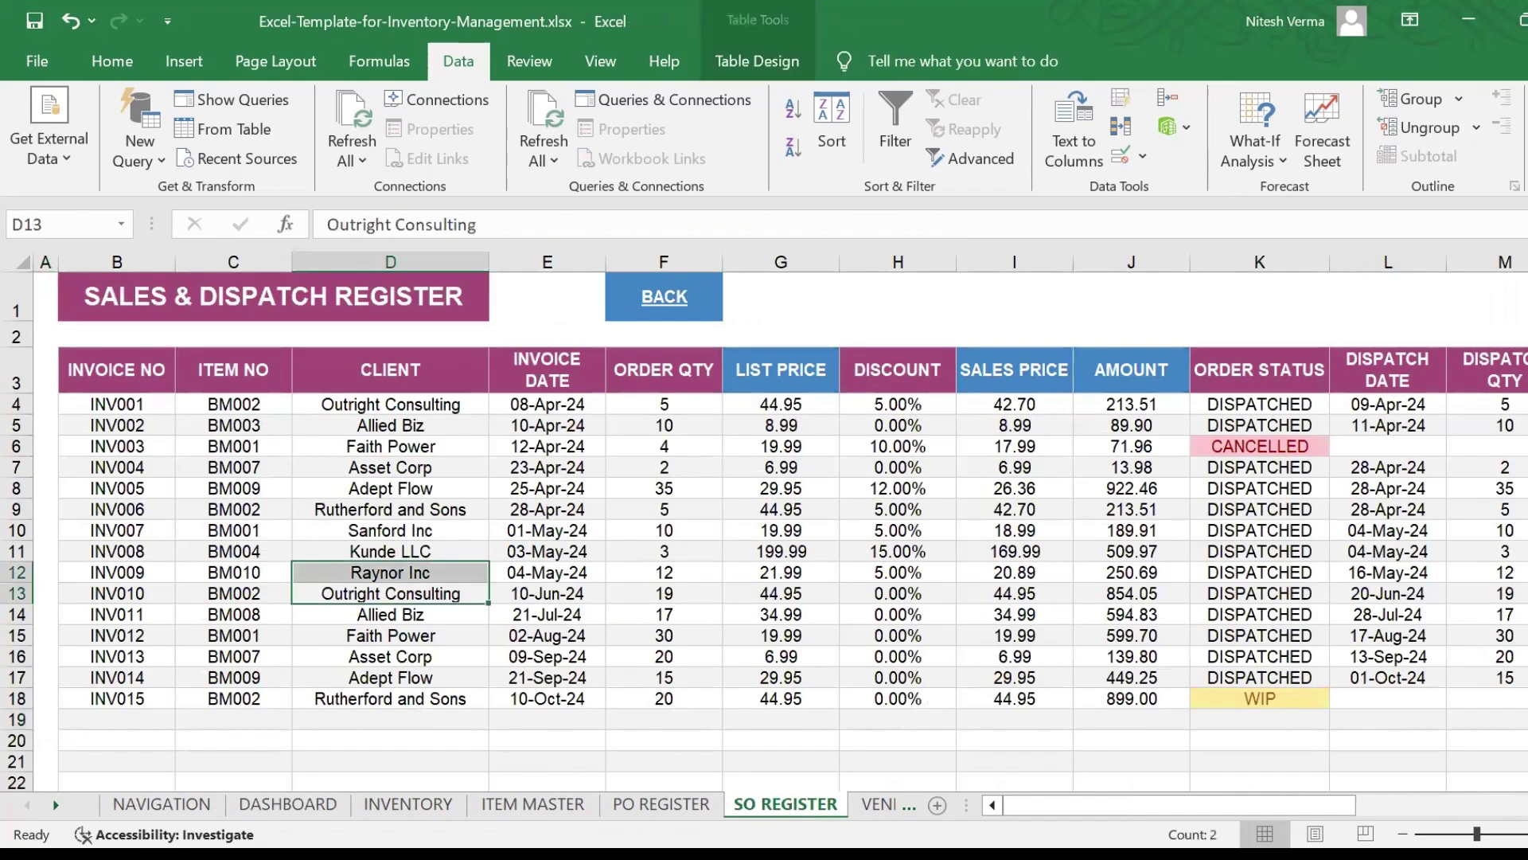
click(390, 614)
click(390, 635)
click(116, 699)
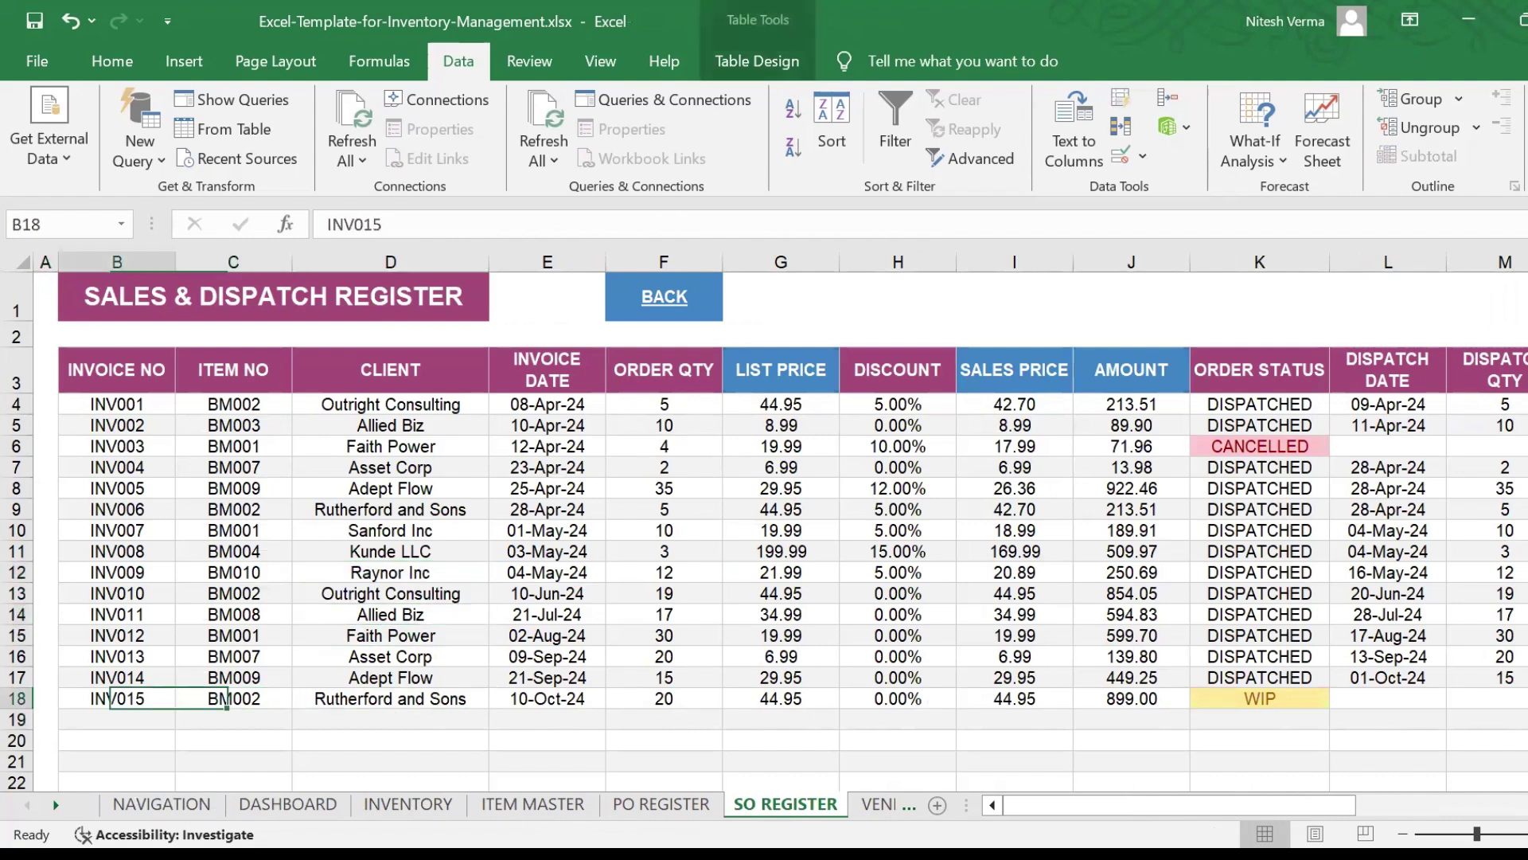
click(233, 698)
click(390, 698)
click(547, 698)
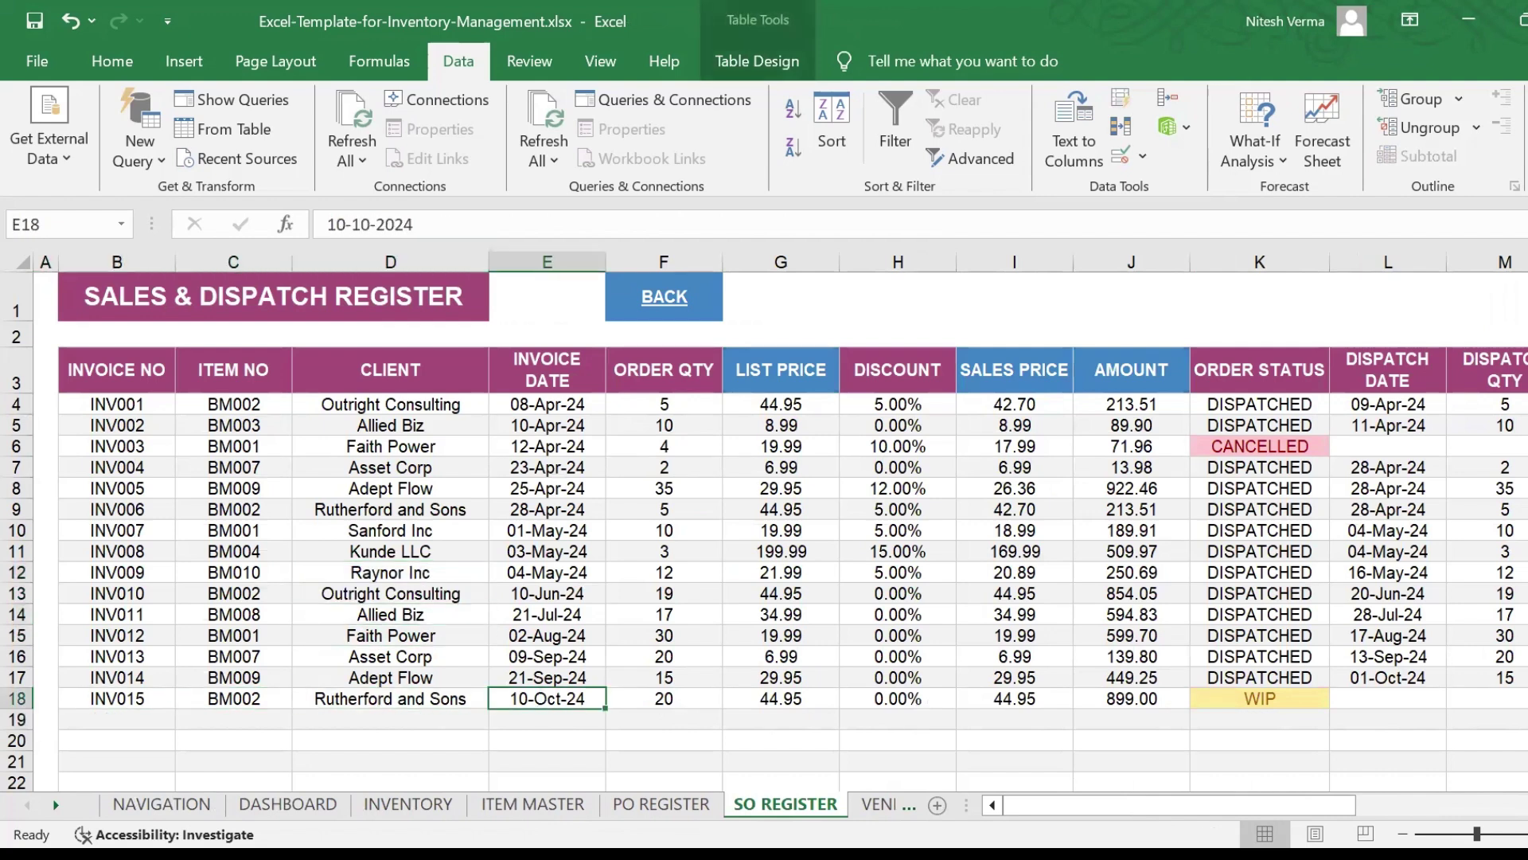
click(897, 698)
click(781, 698)
click(664, 699)
click(781, 699)
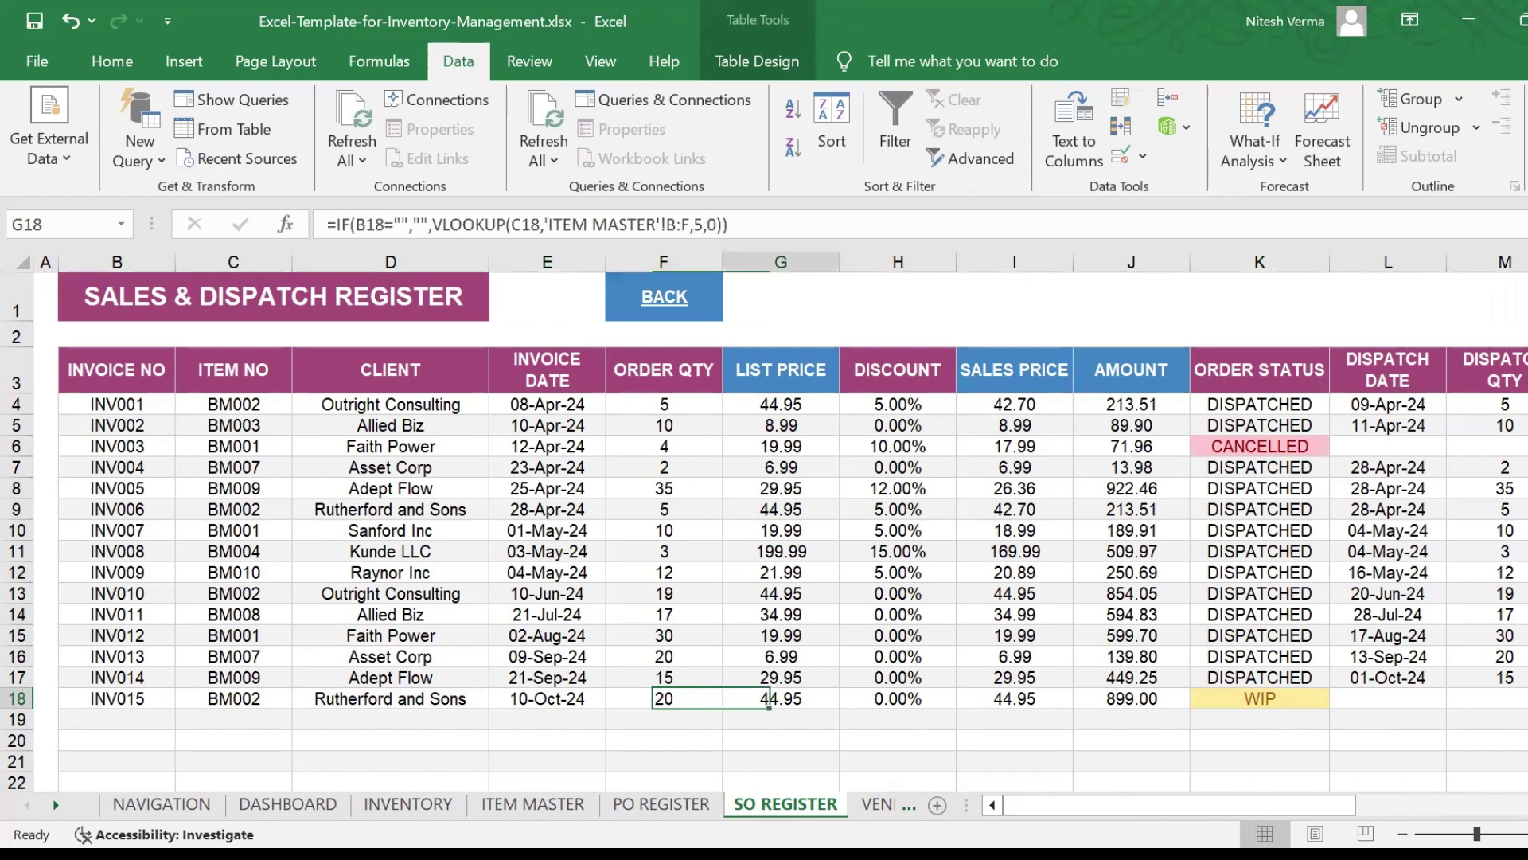
click(1014, 698)
click(1131, 698)
click(1259, 698)
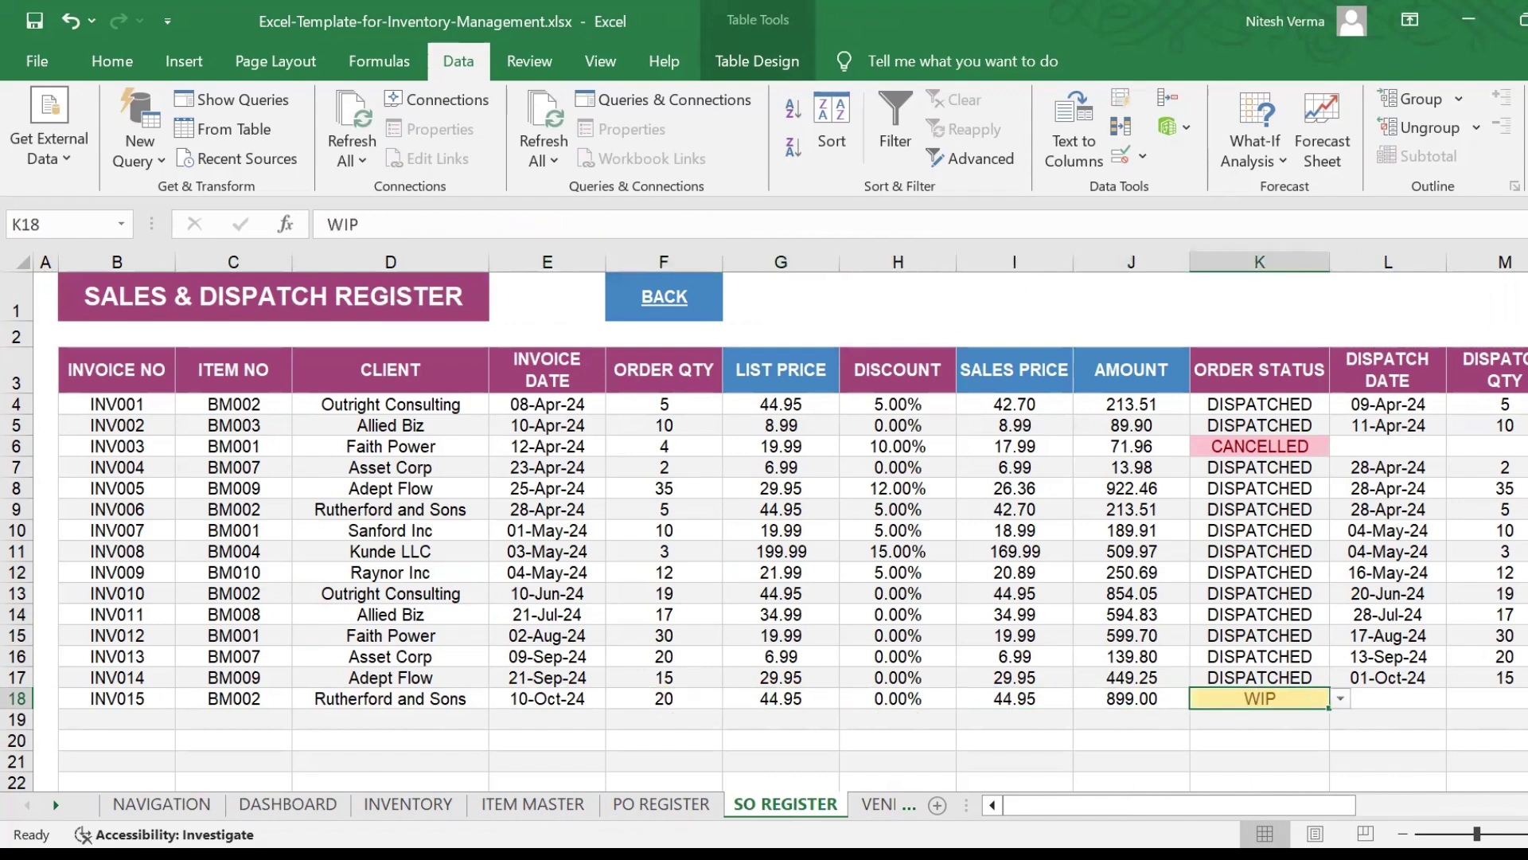
click(1340, 698)
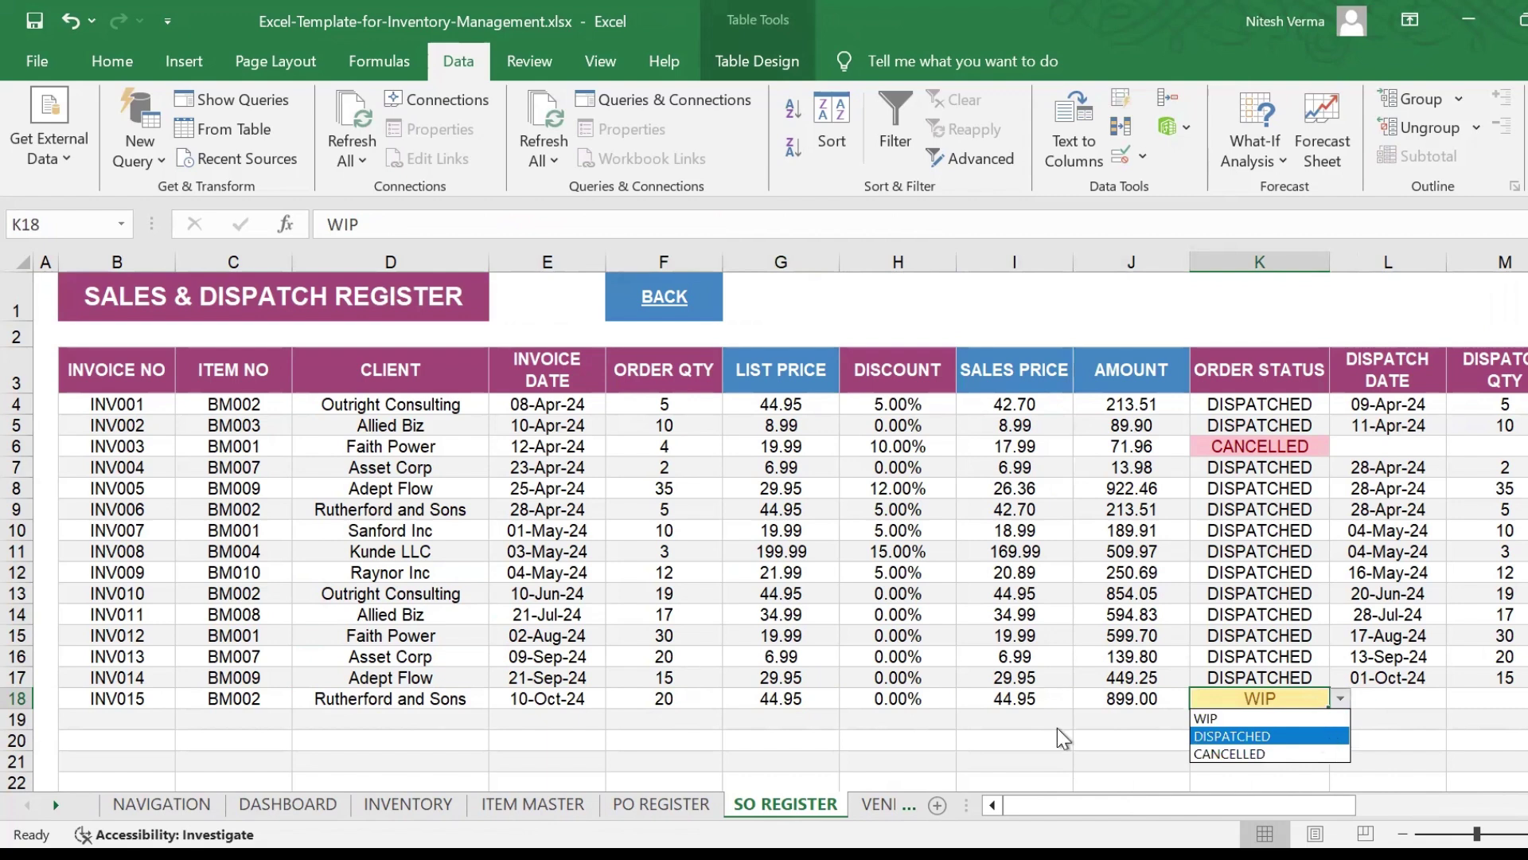
key(Escape)
Check the dashboard's Oct-2024 REVENUE formula
click(316, 808)
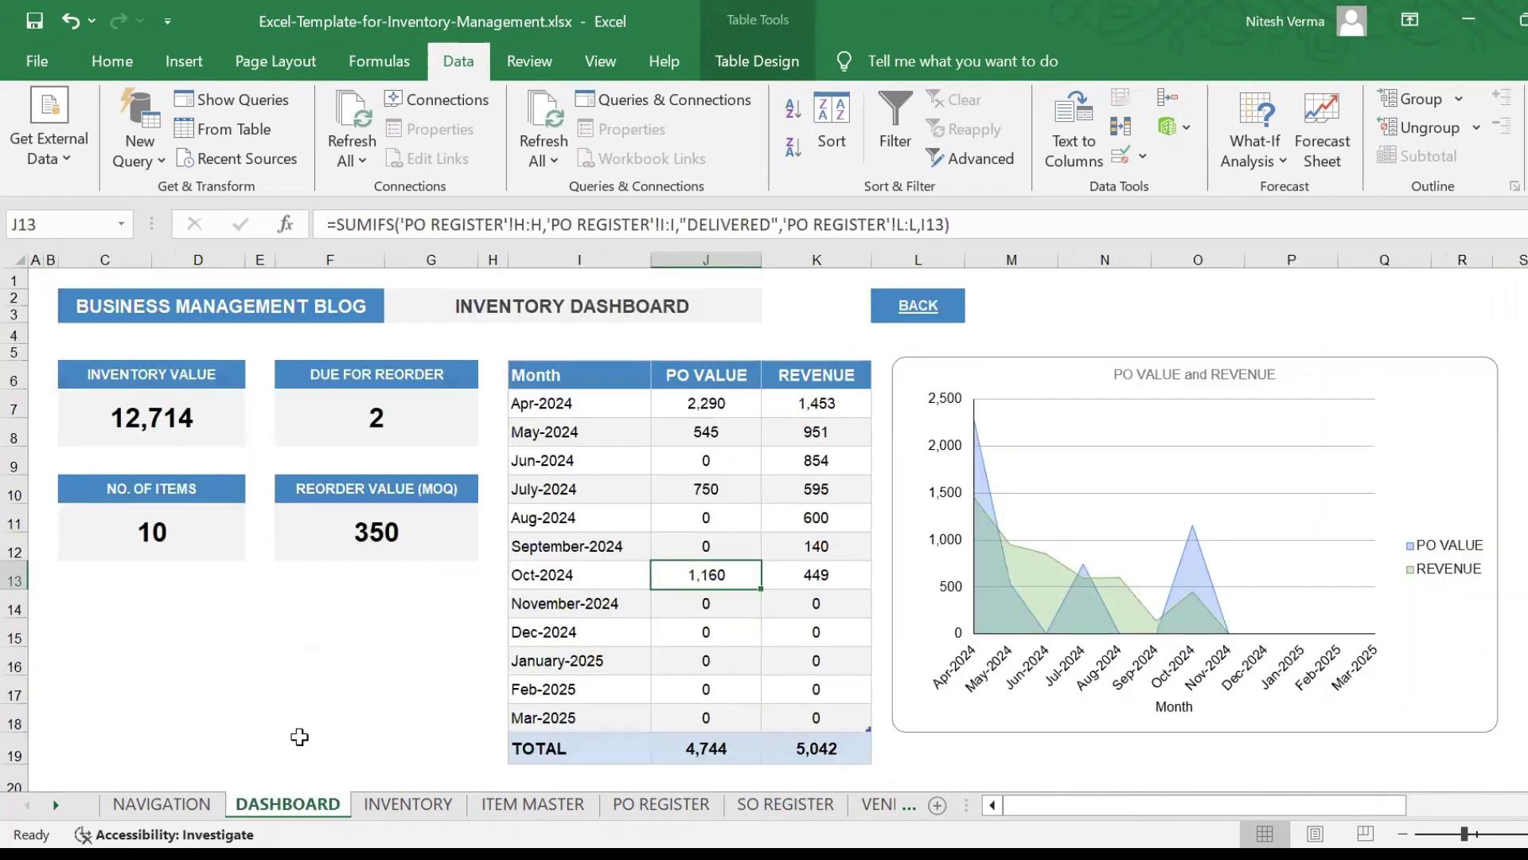
click(590, 578)
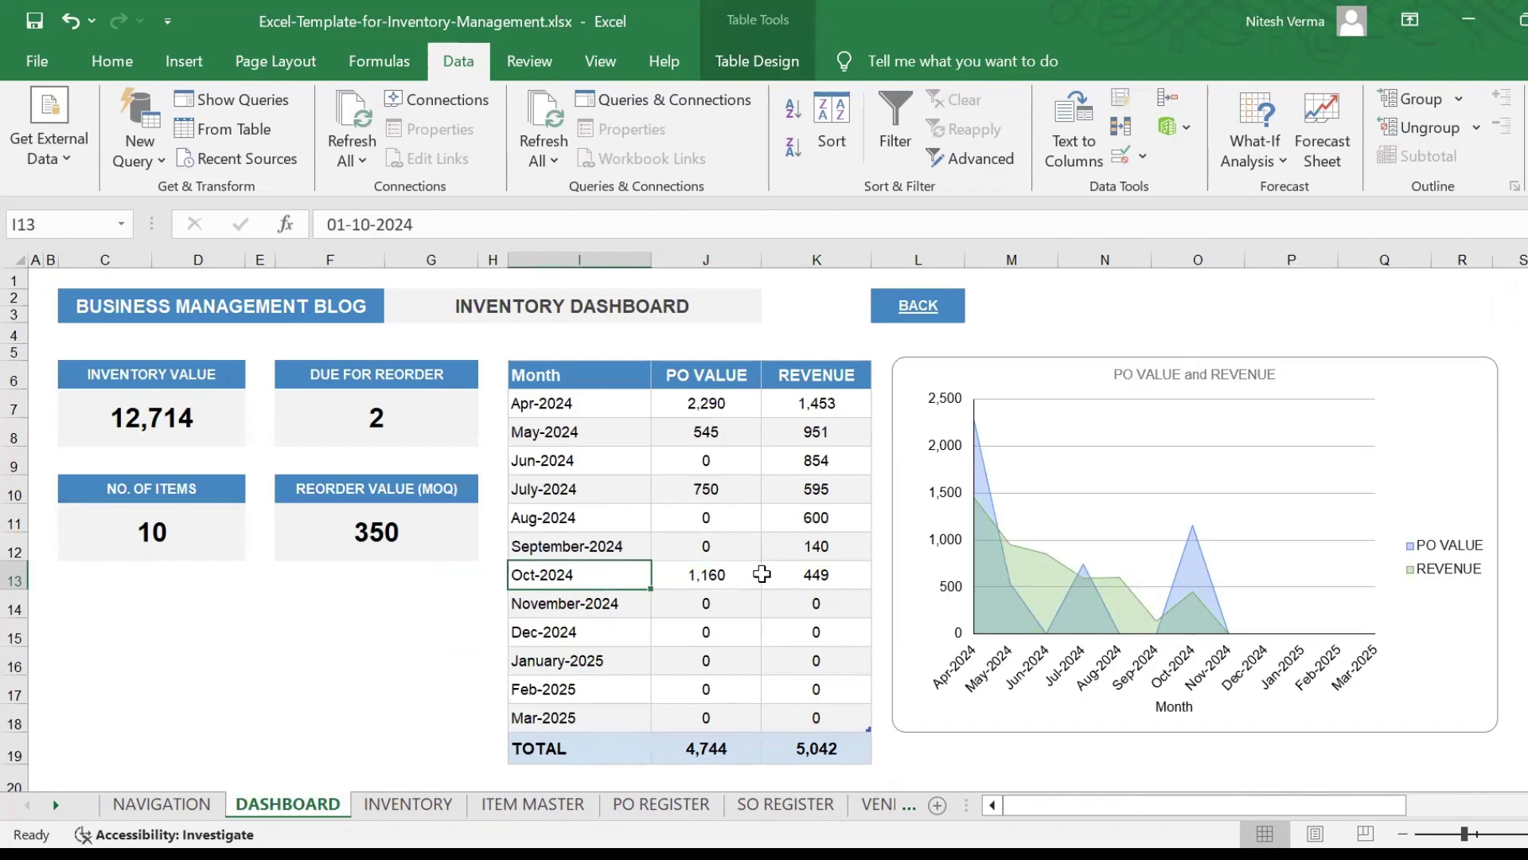
click(800, 568)
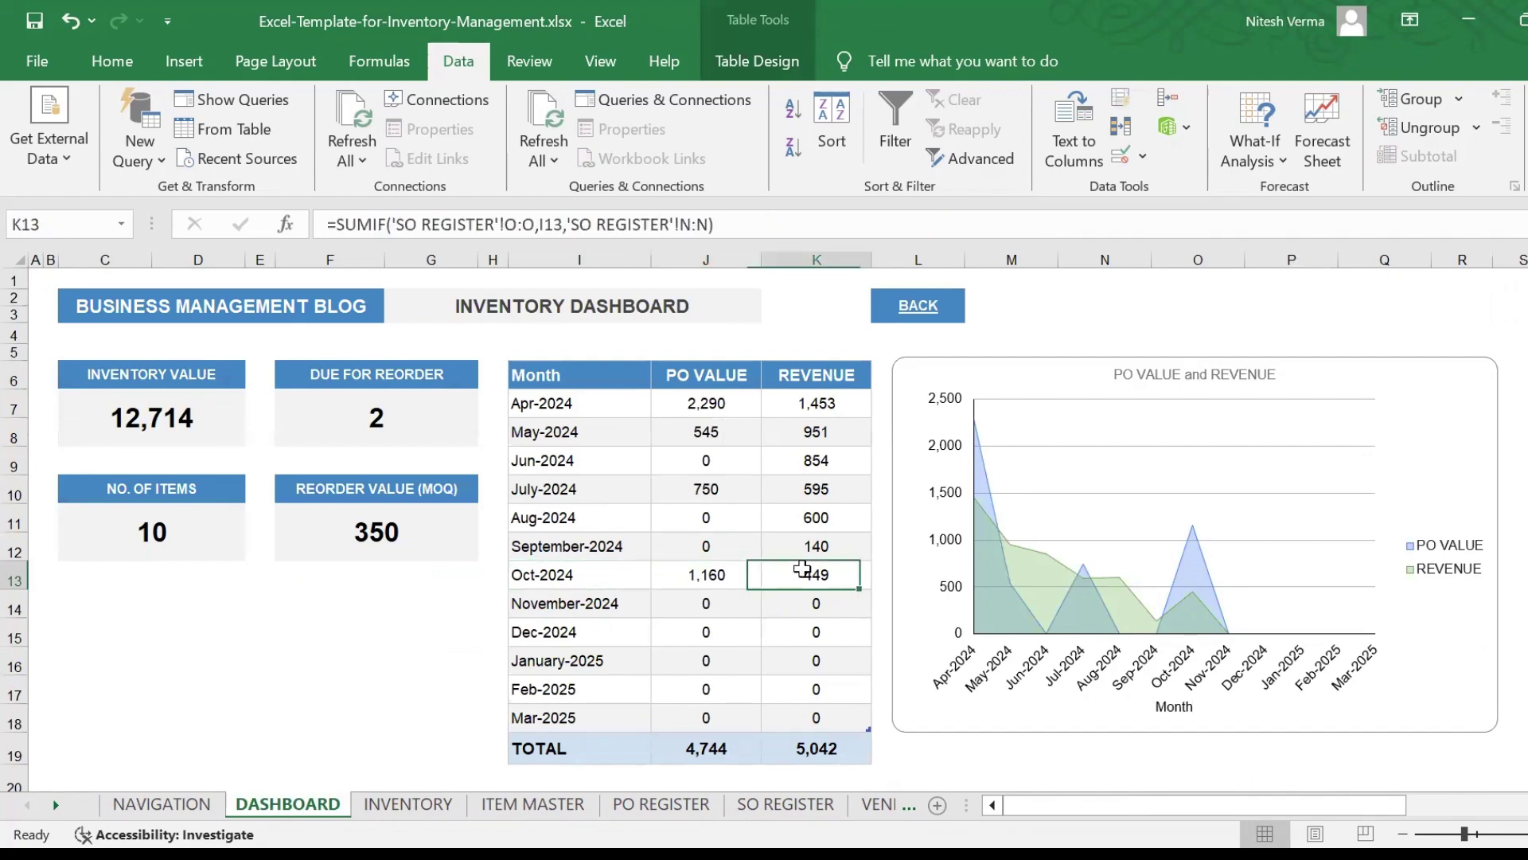
Review Monitor Stand's IN STOCK, SO QTY and VALUE formulas on INVENTORY, then switch to SO REGISTER
click(446, 808)
click(266, 459)
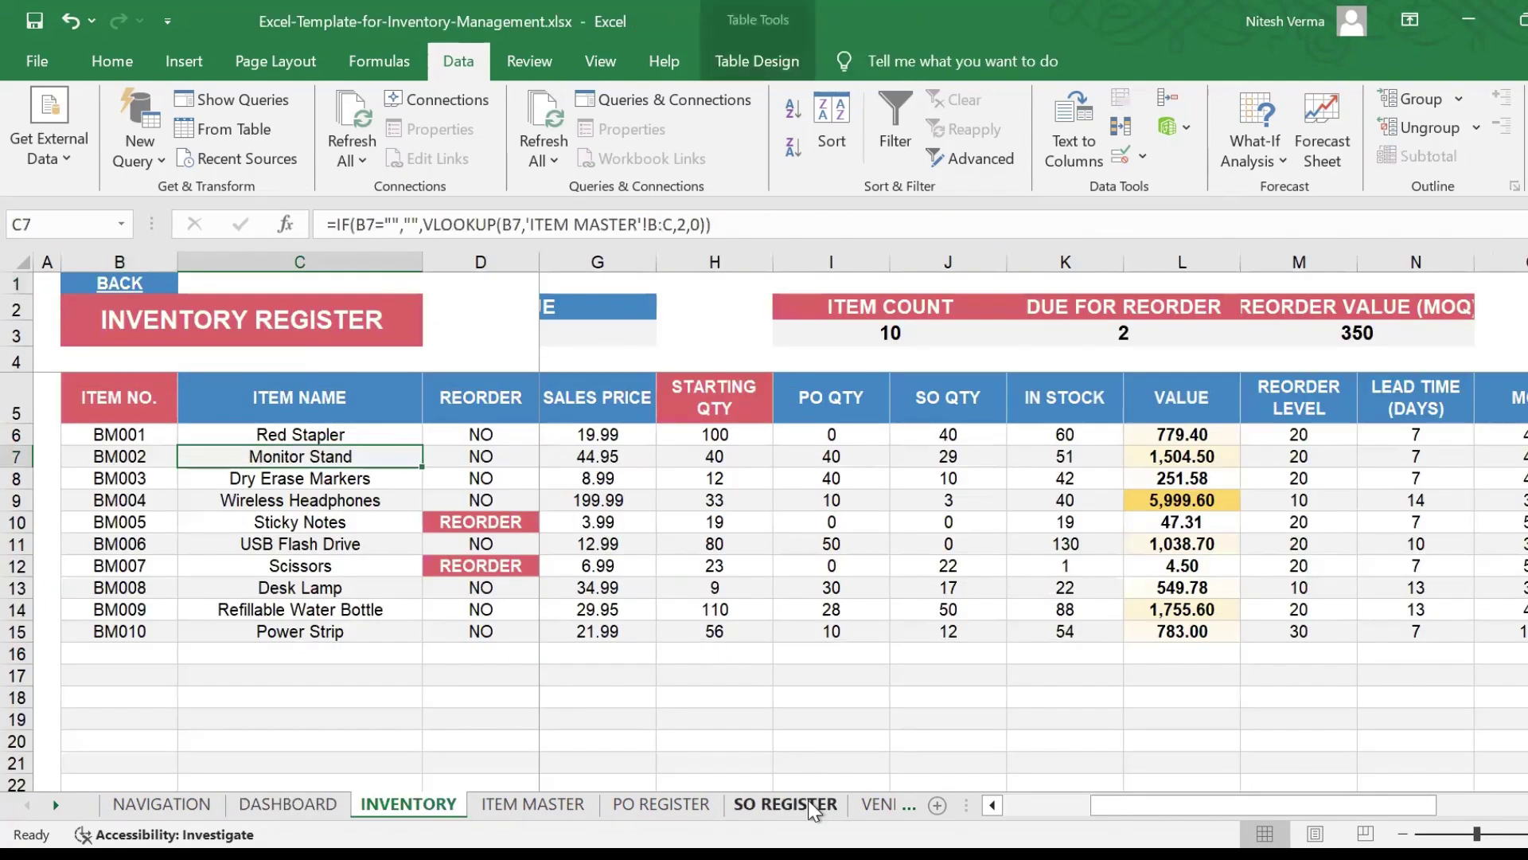
key(Right)
key(Right)
key(Right)
key(Right)
key(Right)
key(Right)
key(Right)
key(Right)
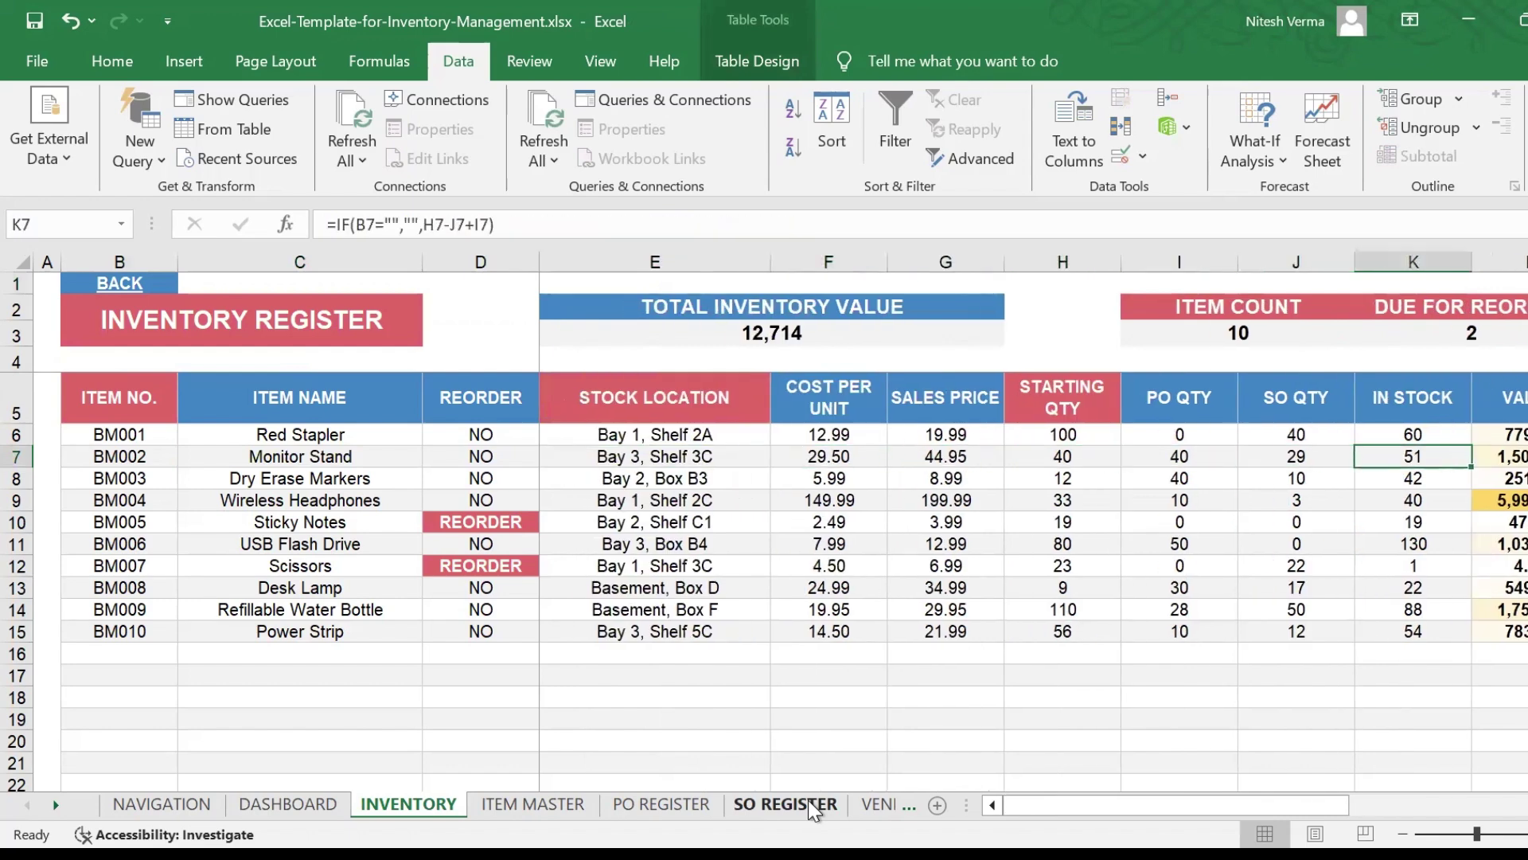
key(Left)
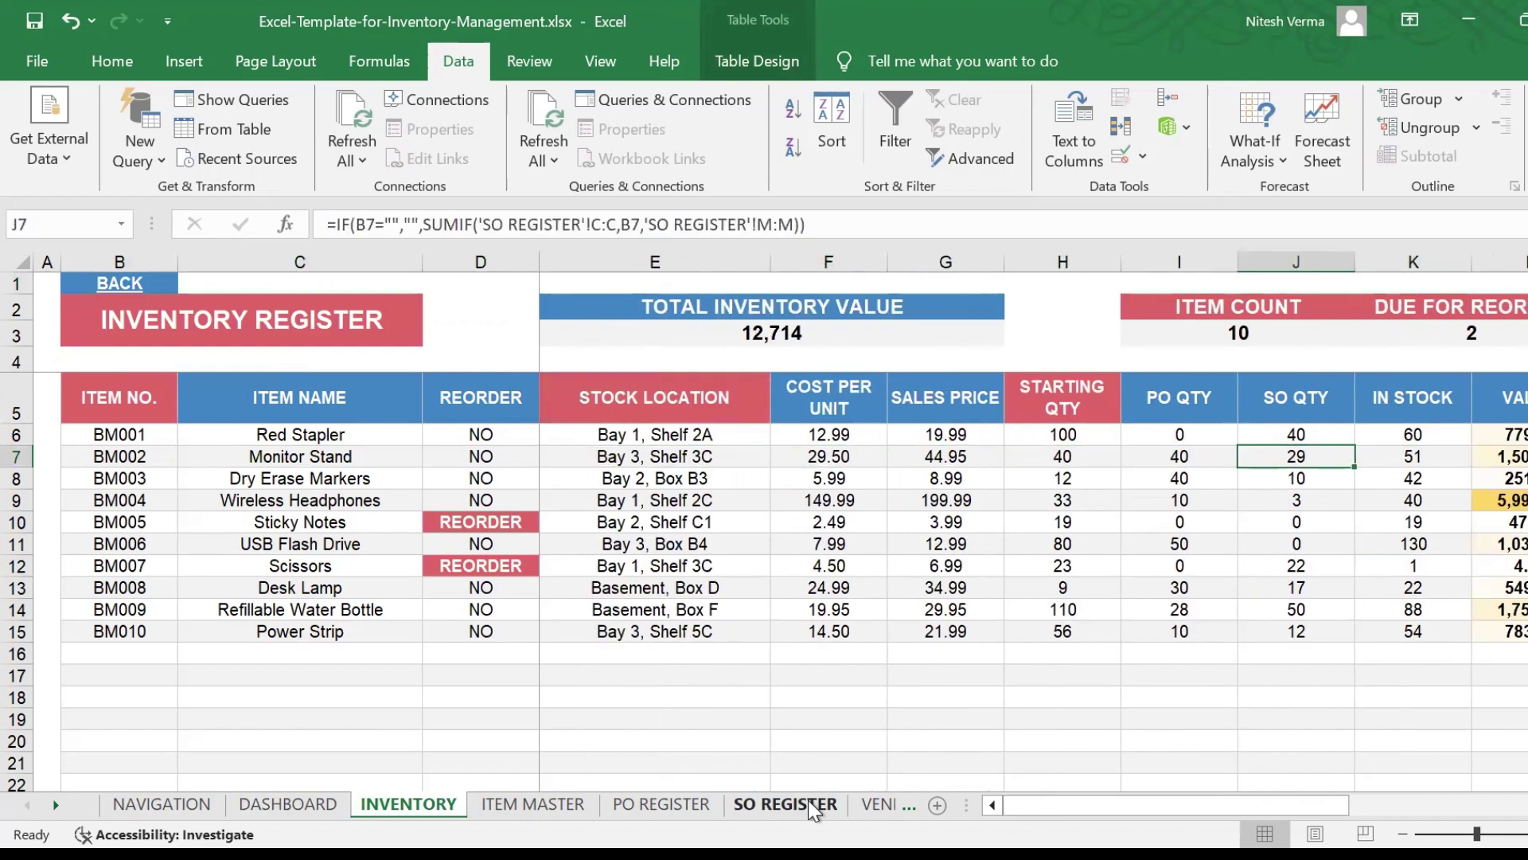
key(Right)
key(Right)
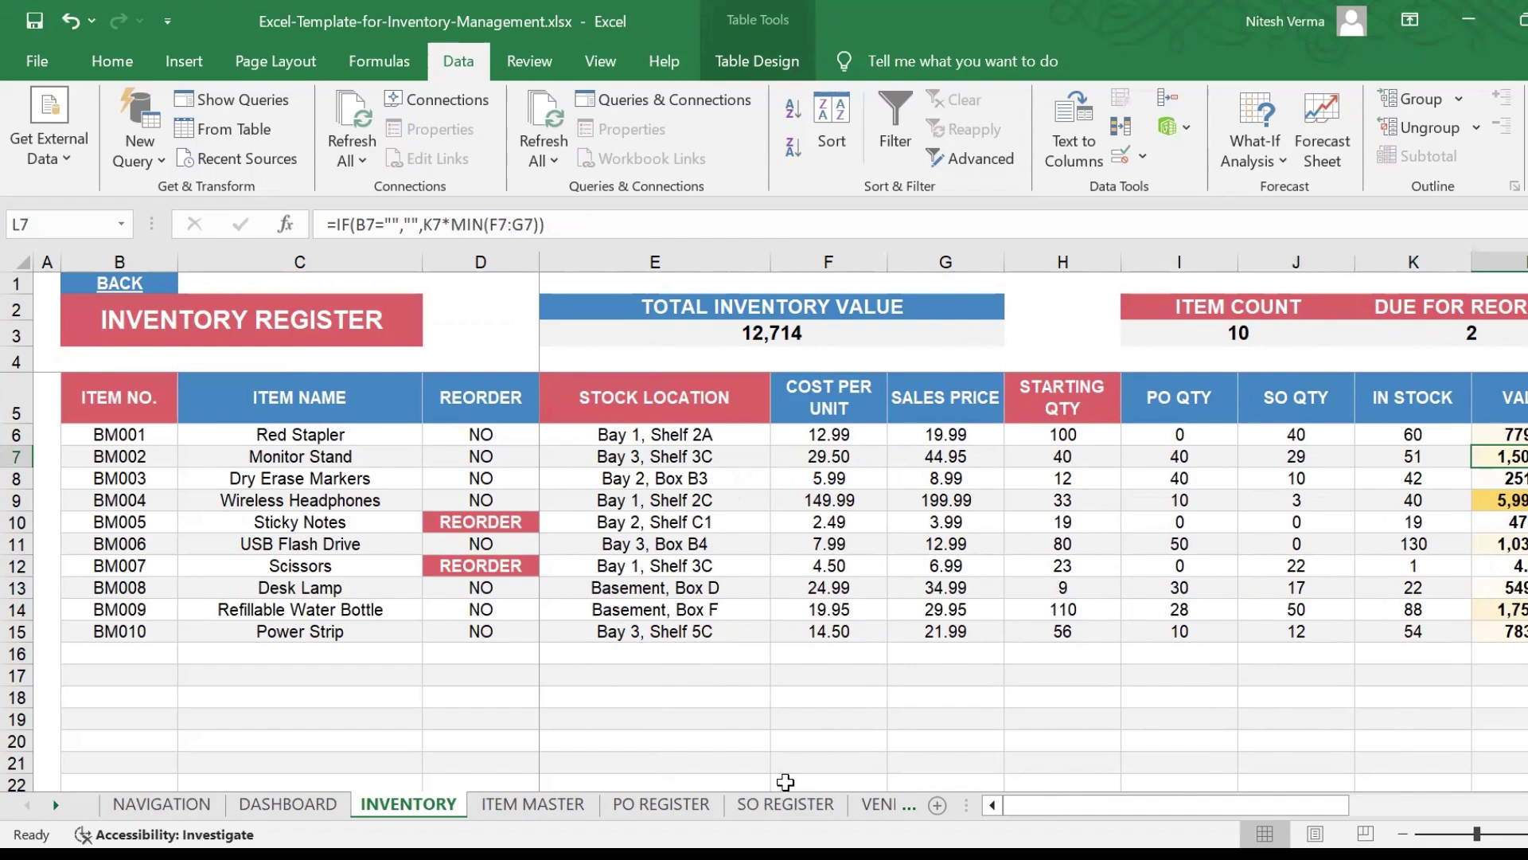
click(798, 806)
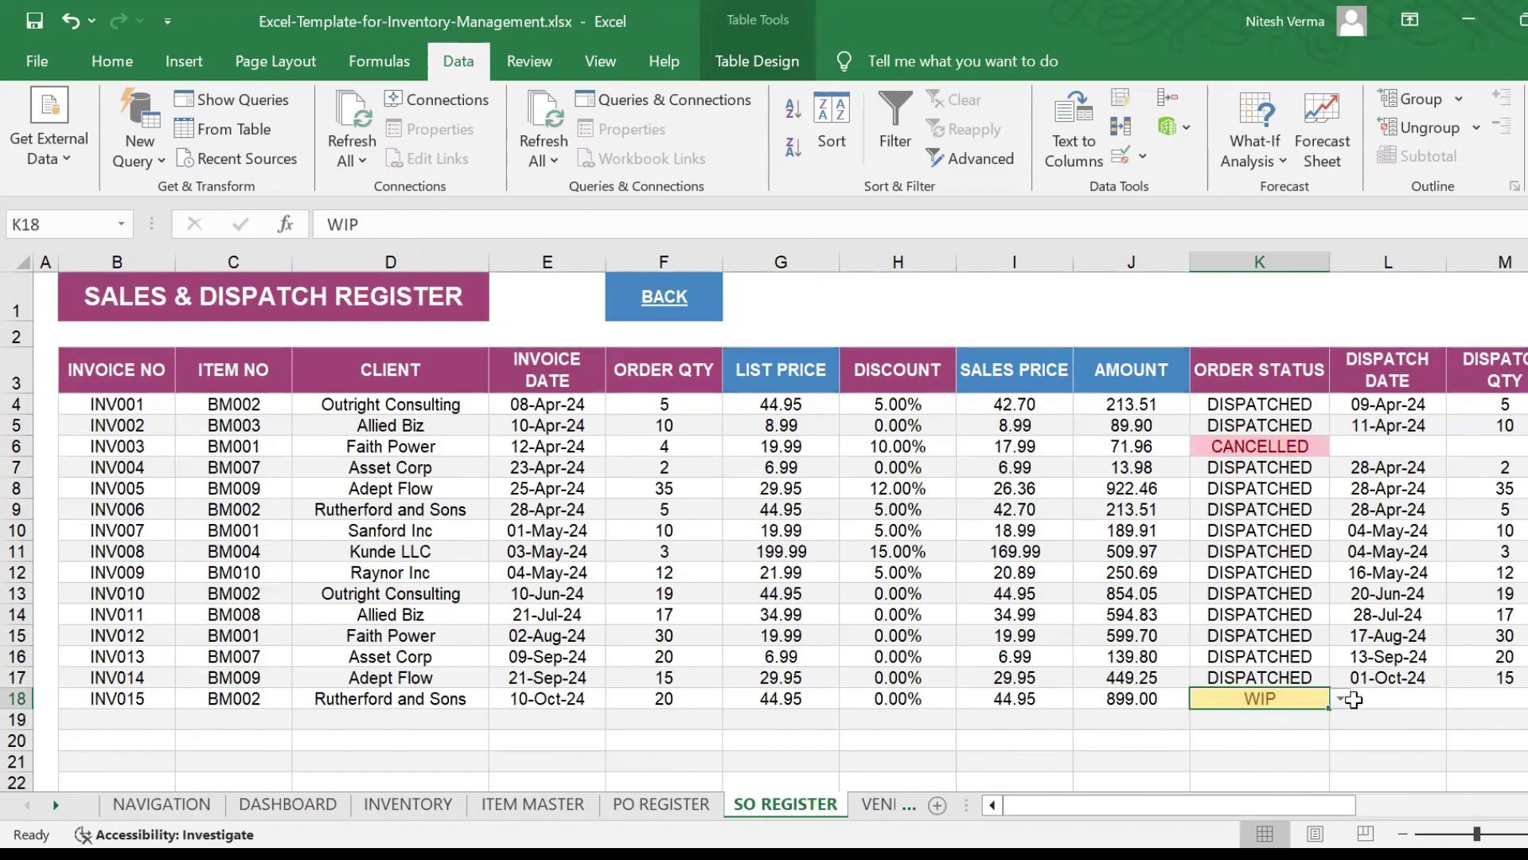
Set invoice INV015 to DISPATCHED on 28-Oct-24 with 20 units, then go back to INVENTORY
click(1342, 699)
click(1323, 736)
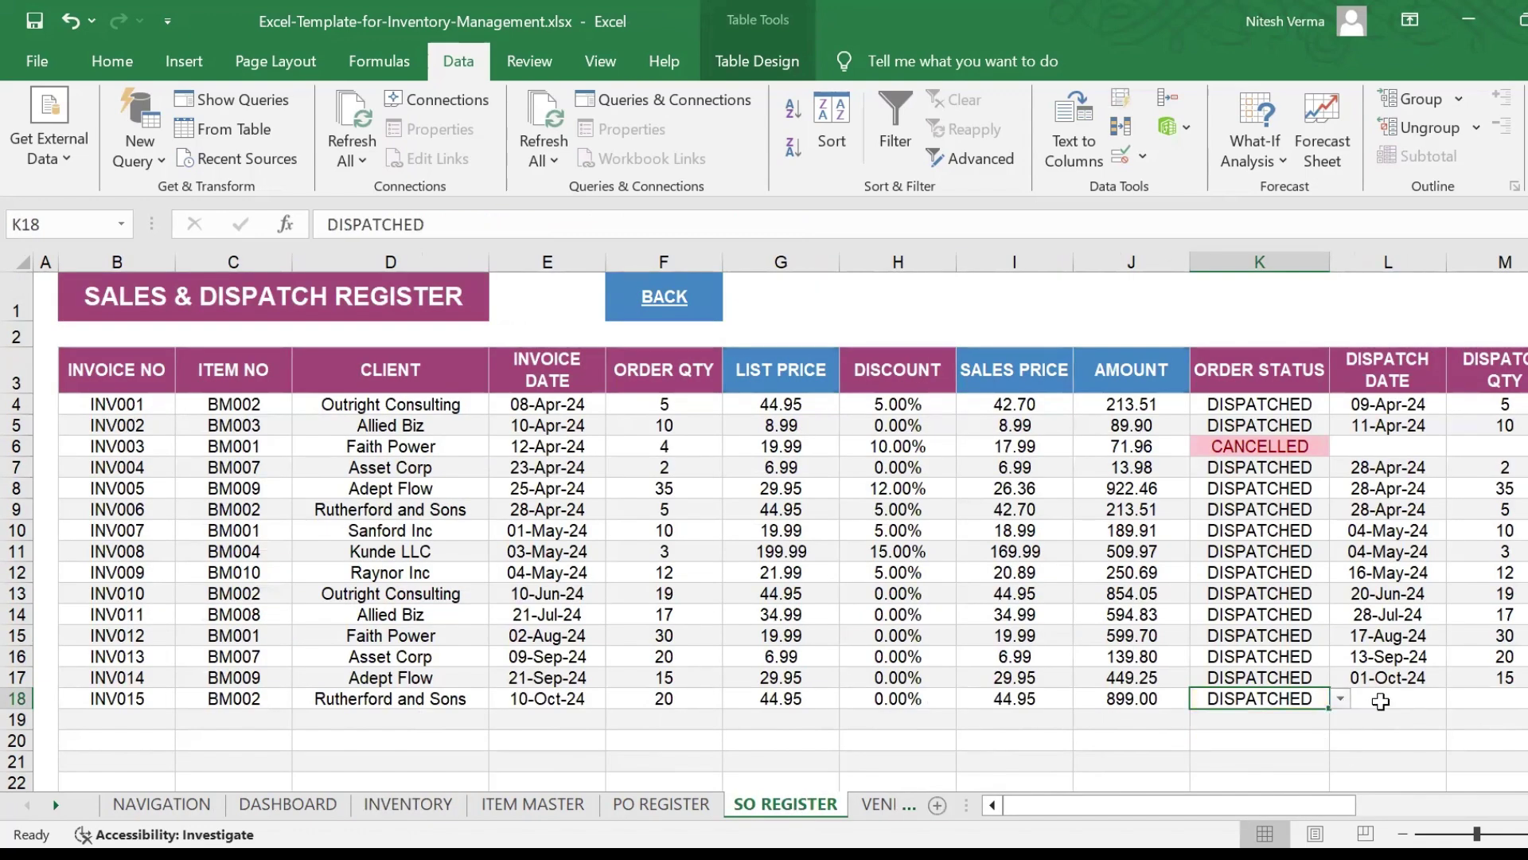
click(1377, 704)
text(28-)
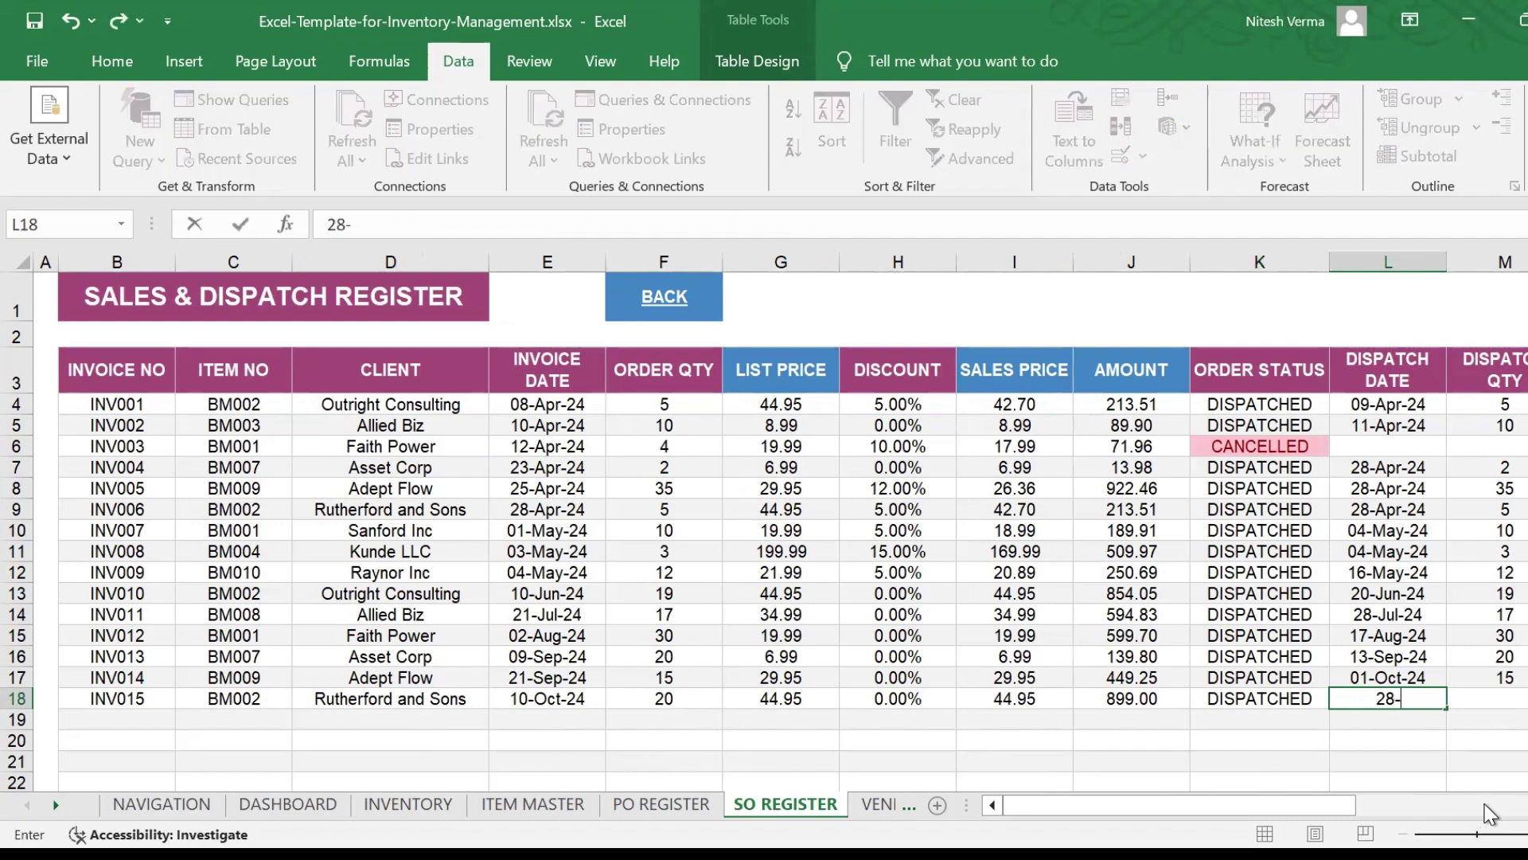
text(Oct-24)
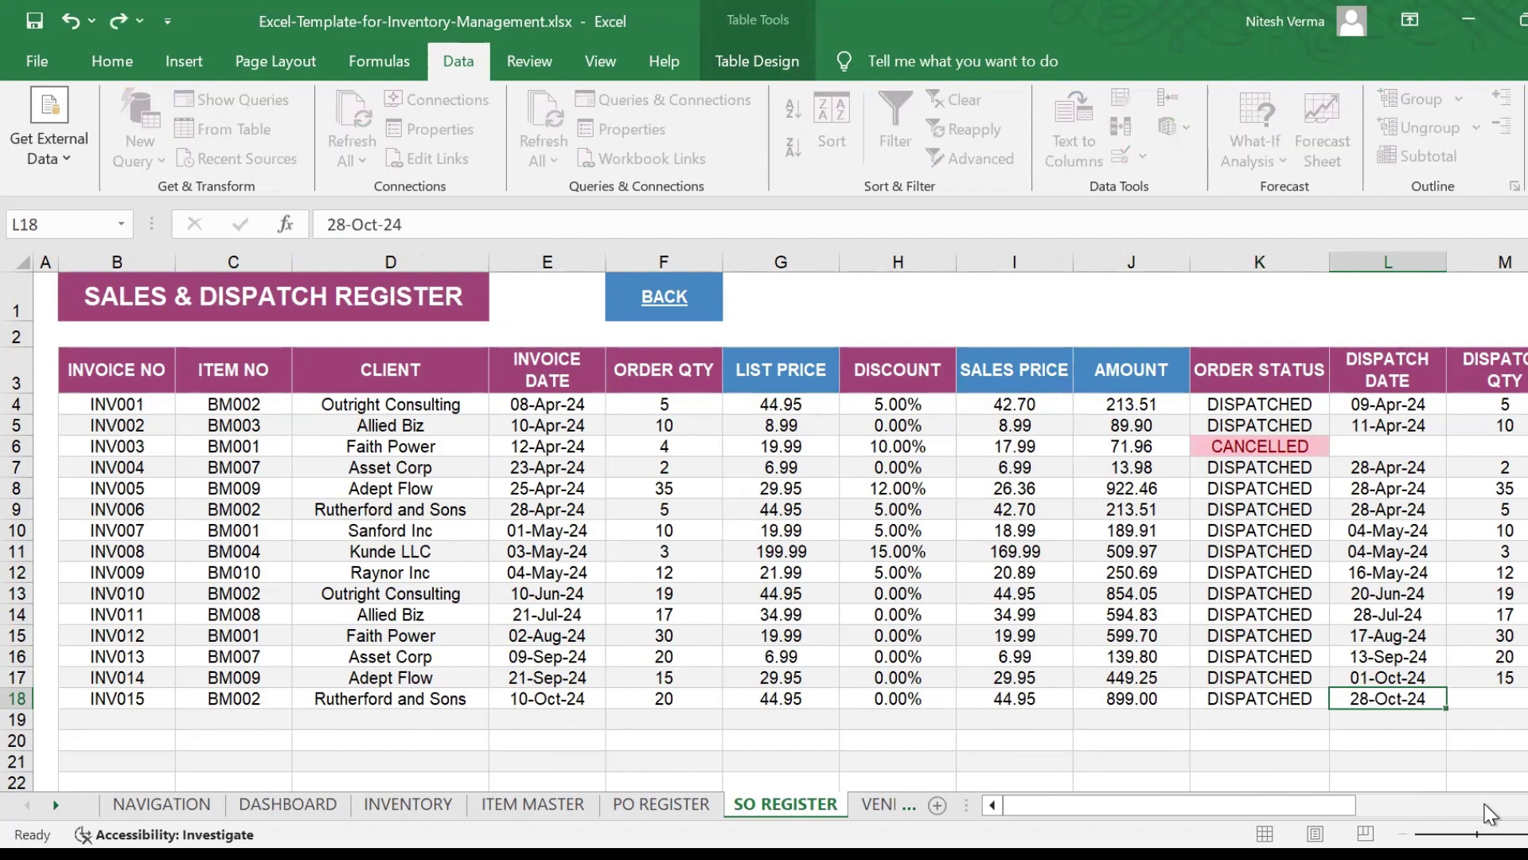
key(Tab)
text(20)
key(Tab)
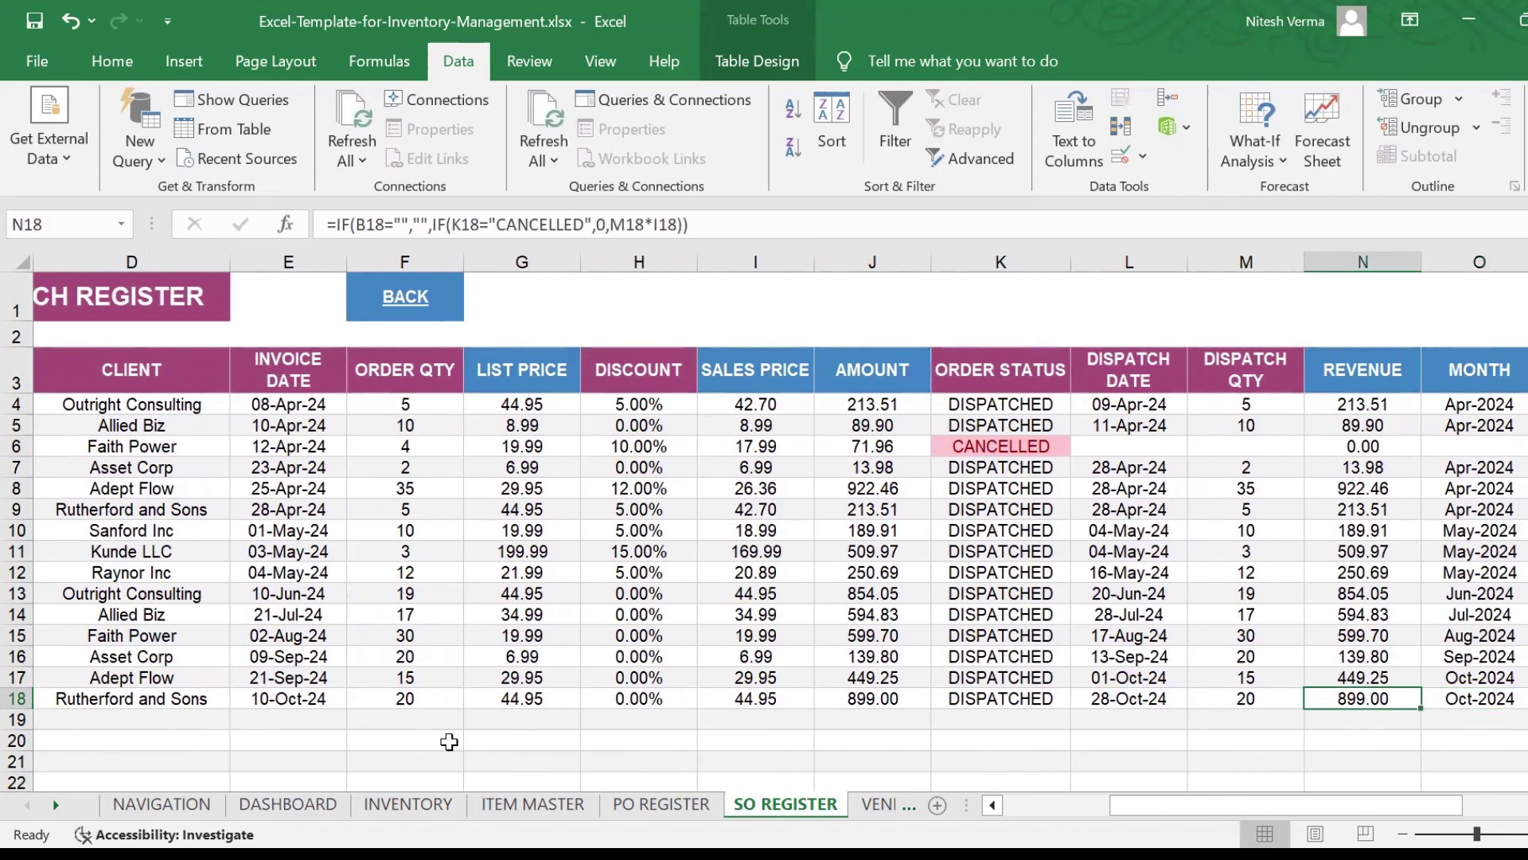
click(419, 809)
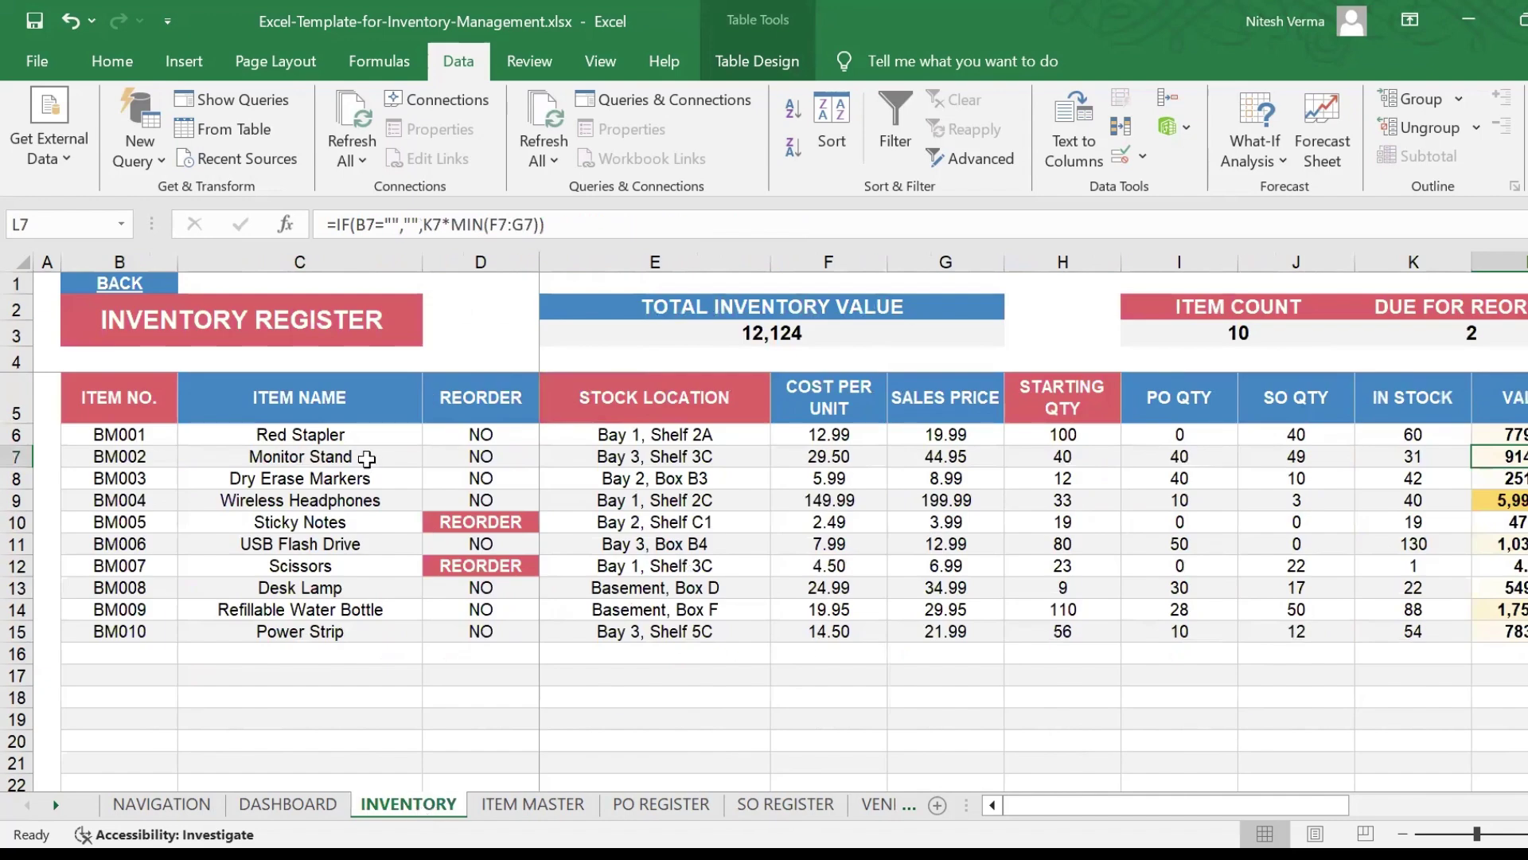
click(363, 457)
key(Right)
key(Right)
key(Right)
key(Right)
key(Right)
key(Right)
key(Right)
key(Right)
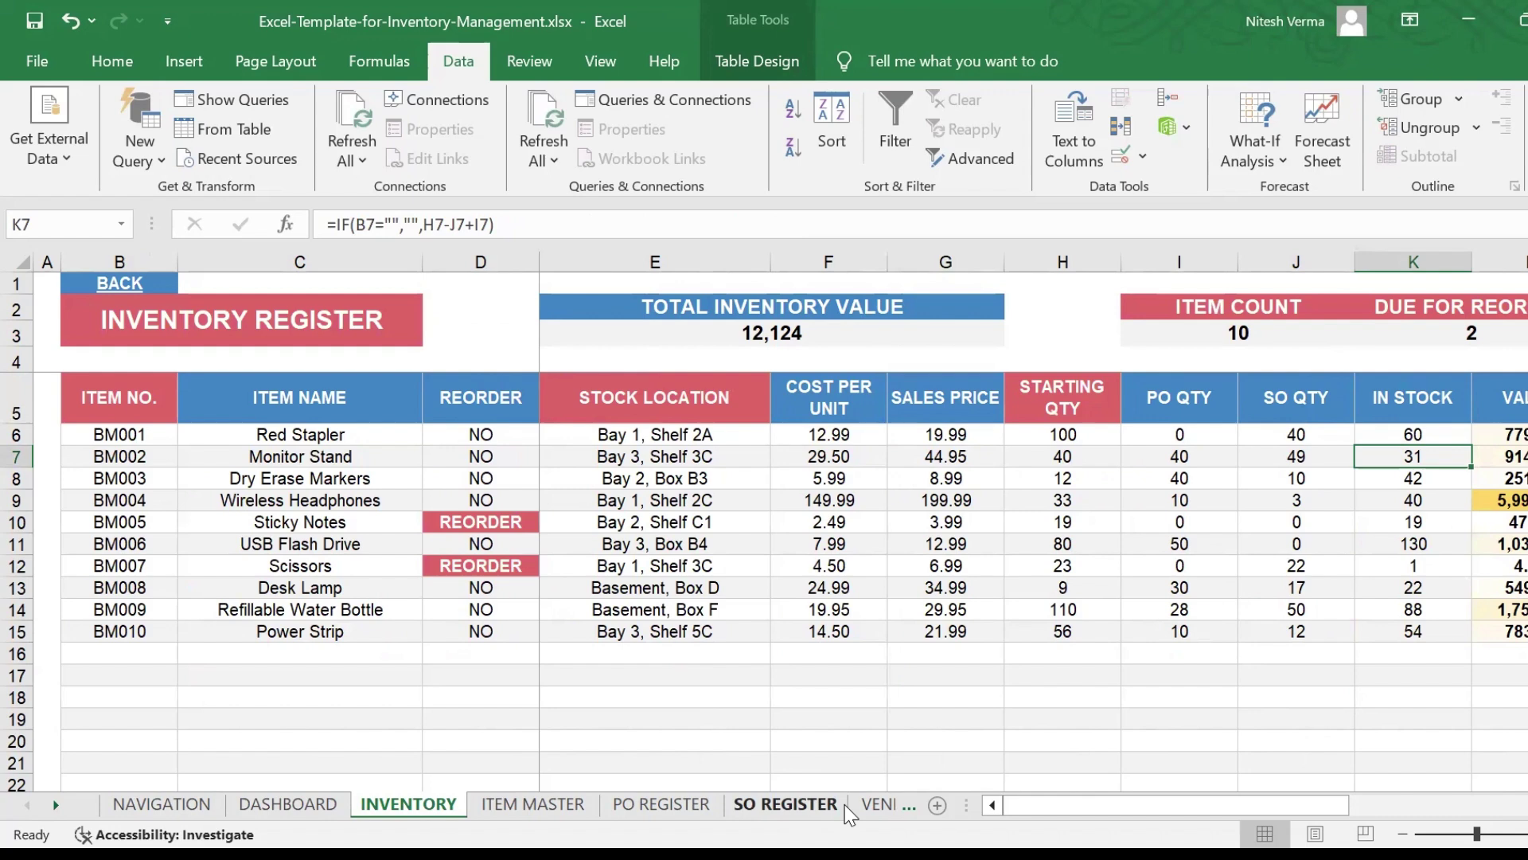
key(Left)
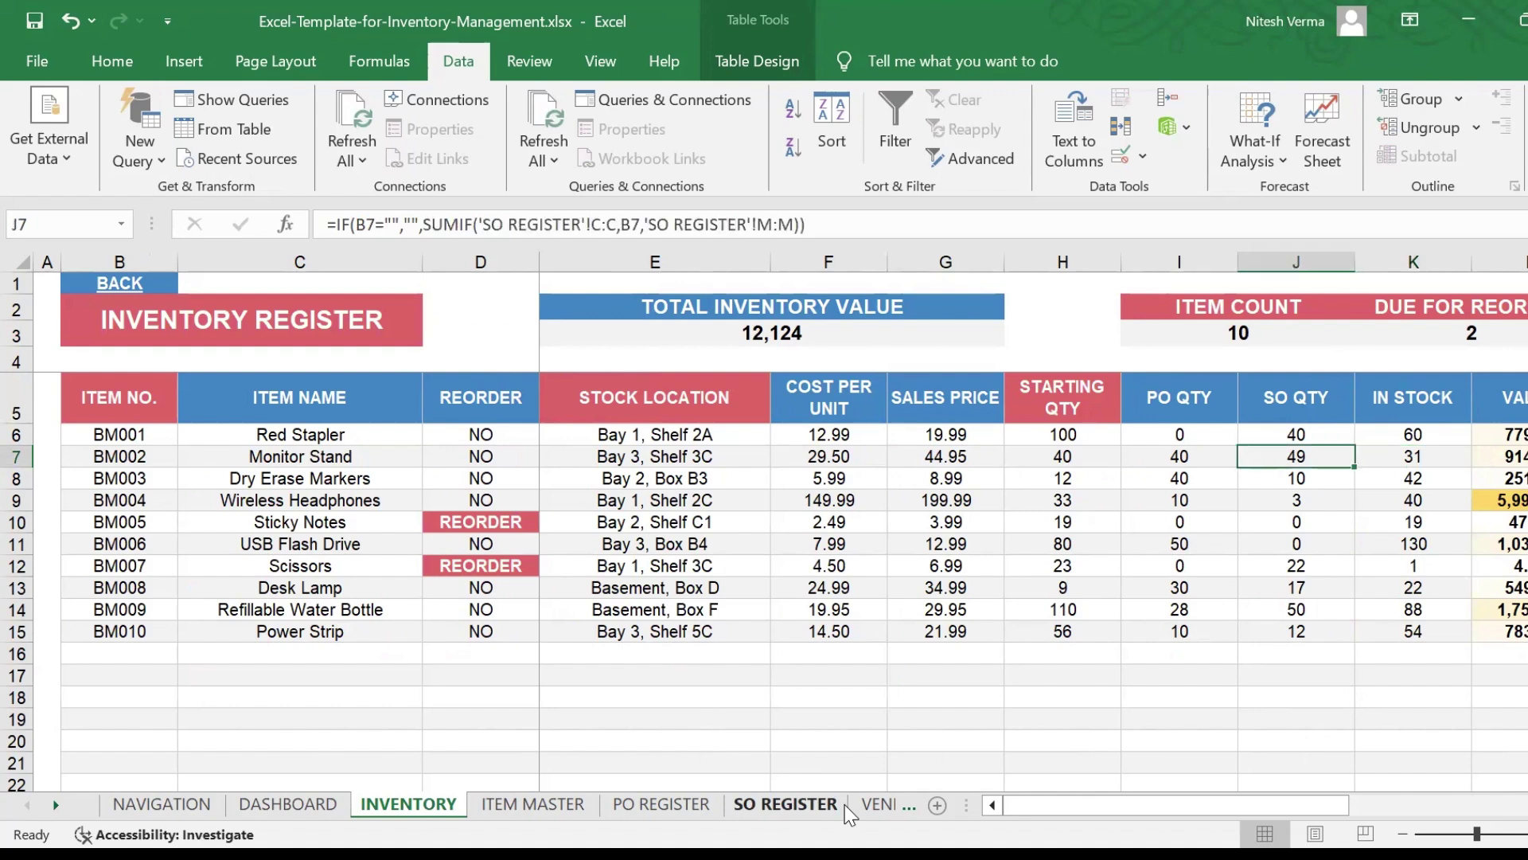
key(Right)
key(Right)
key(Right)
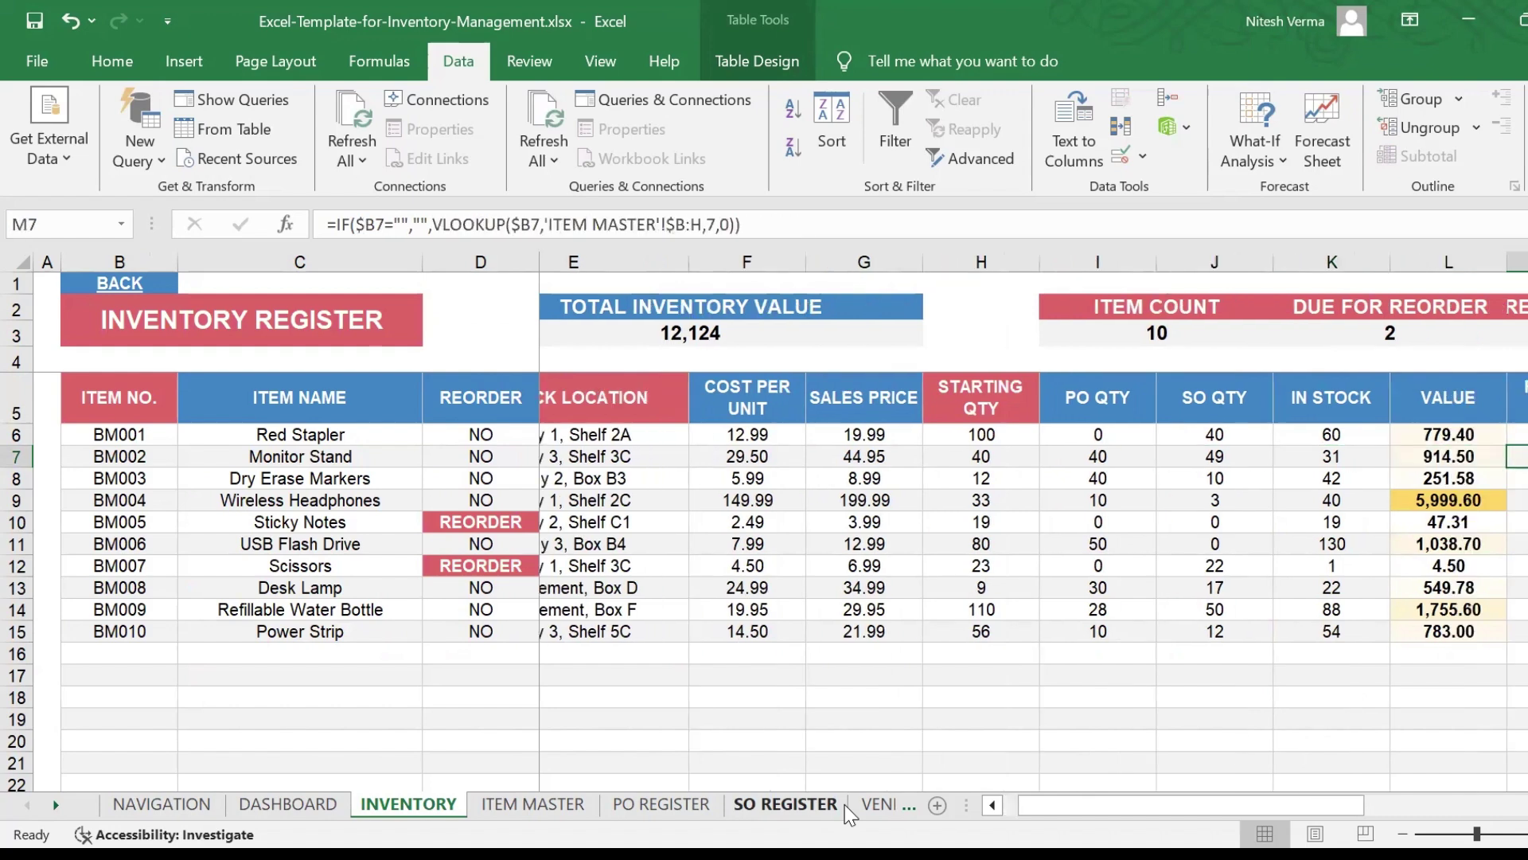
key(Left)
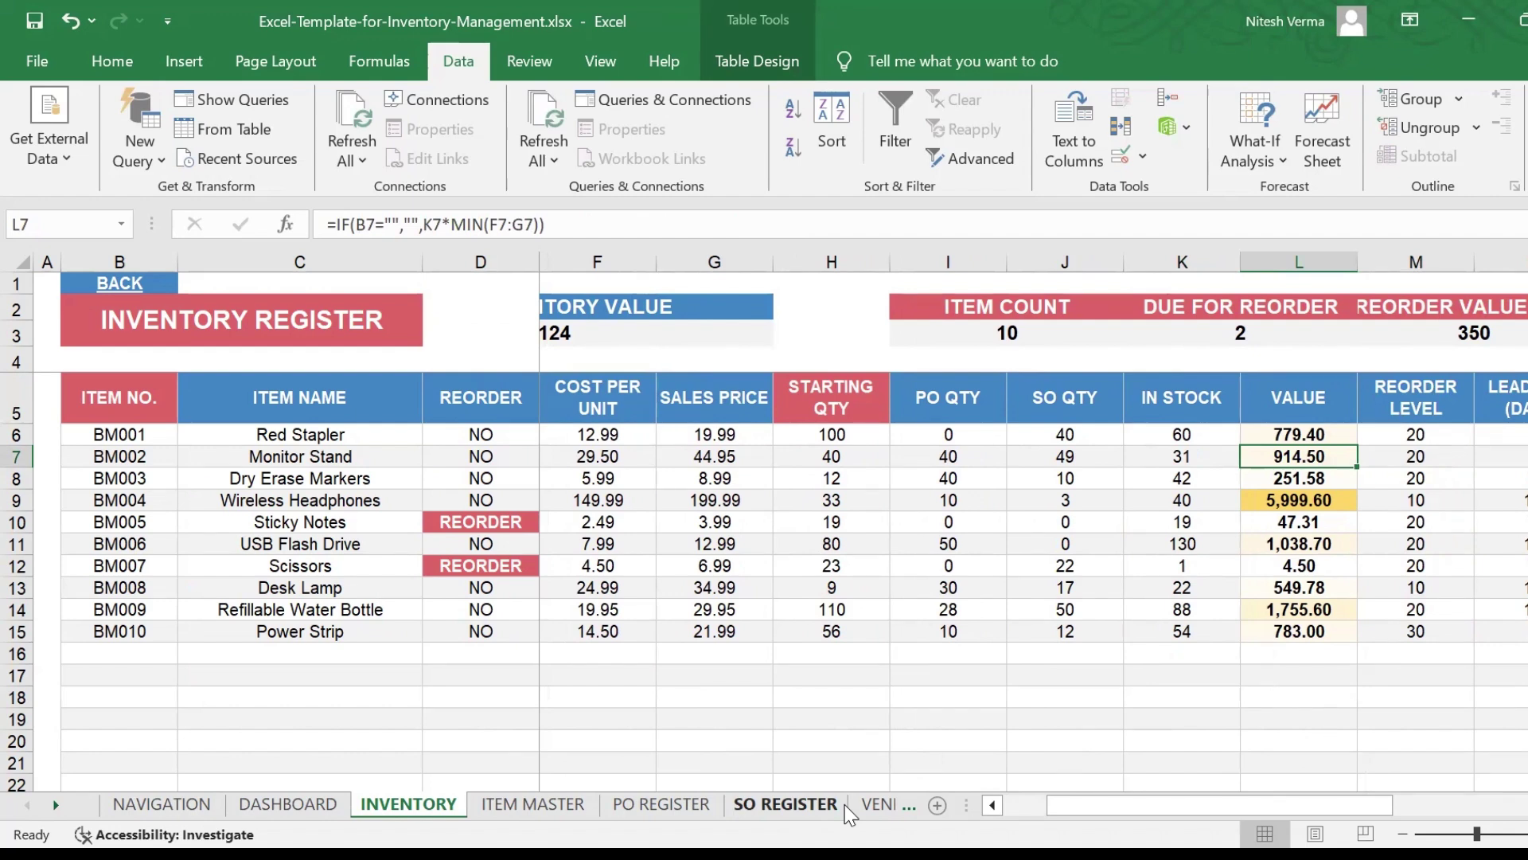
On the DASHBOARD, check October's PO VALUE and REVENUE figures
click(288, 806)
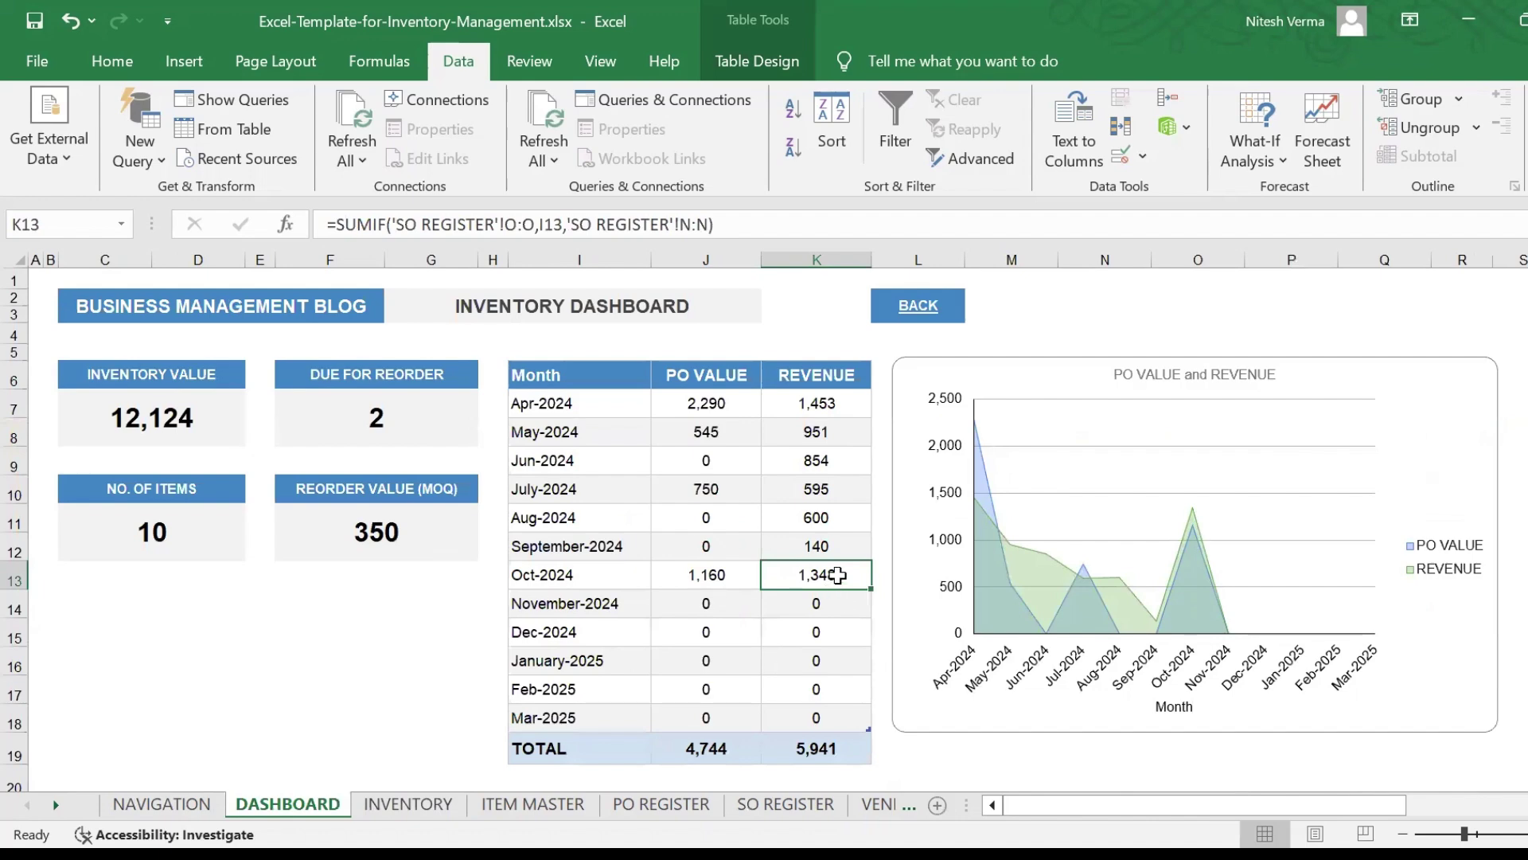
click(699, 575)
click(804, 574)
Review the summary cards: REORDER VALUE (MOQ), INVENTORY VALUE 12,124, NO. OF ITEMS and DUE FOR REORDER
click(429, 541)
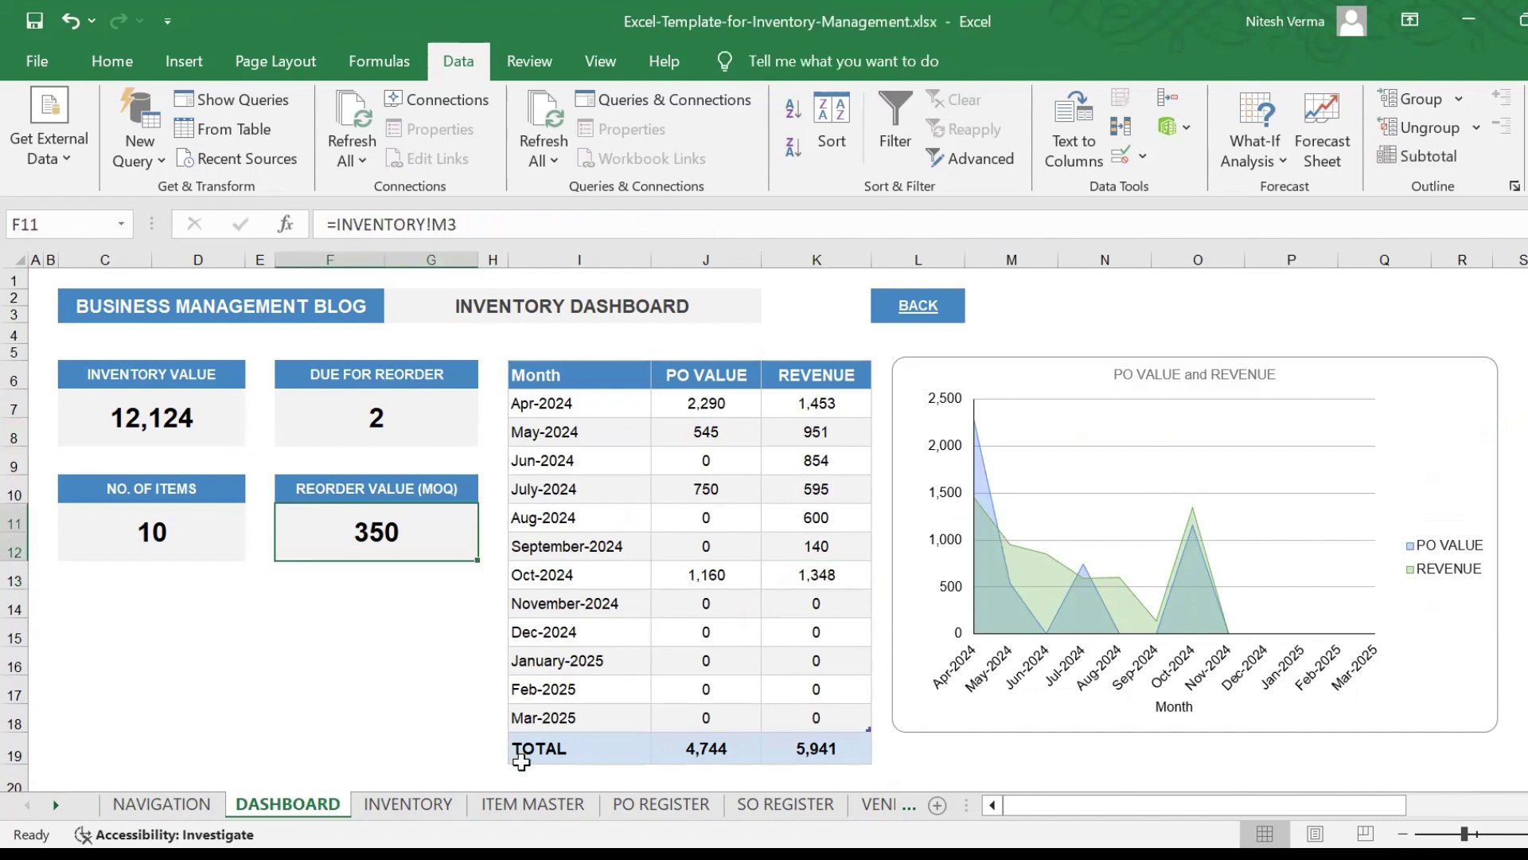
key(Left)
key(Left)
key(Left)
key(Right)
key(Right)
key(Right)
key(Up)
key(Up)
key(Up)
key(Up)
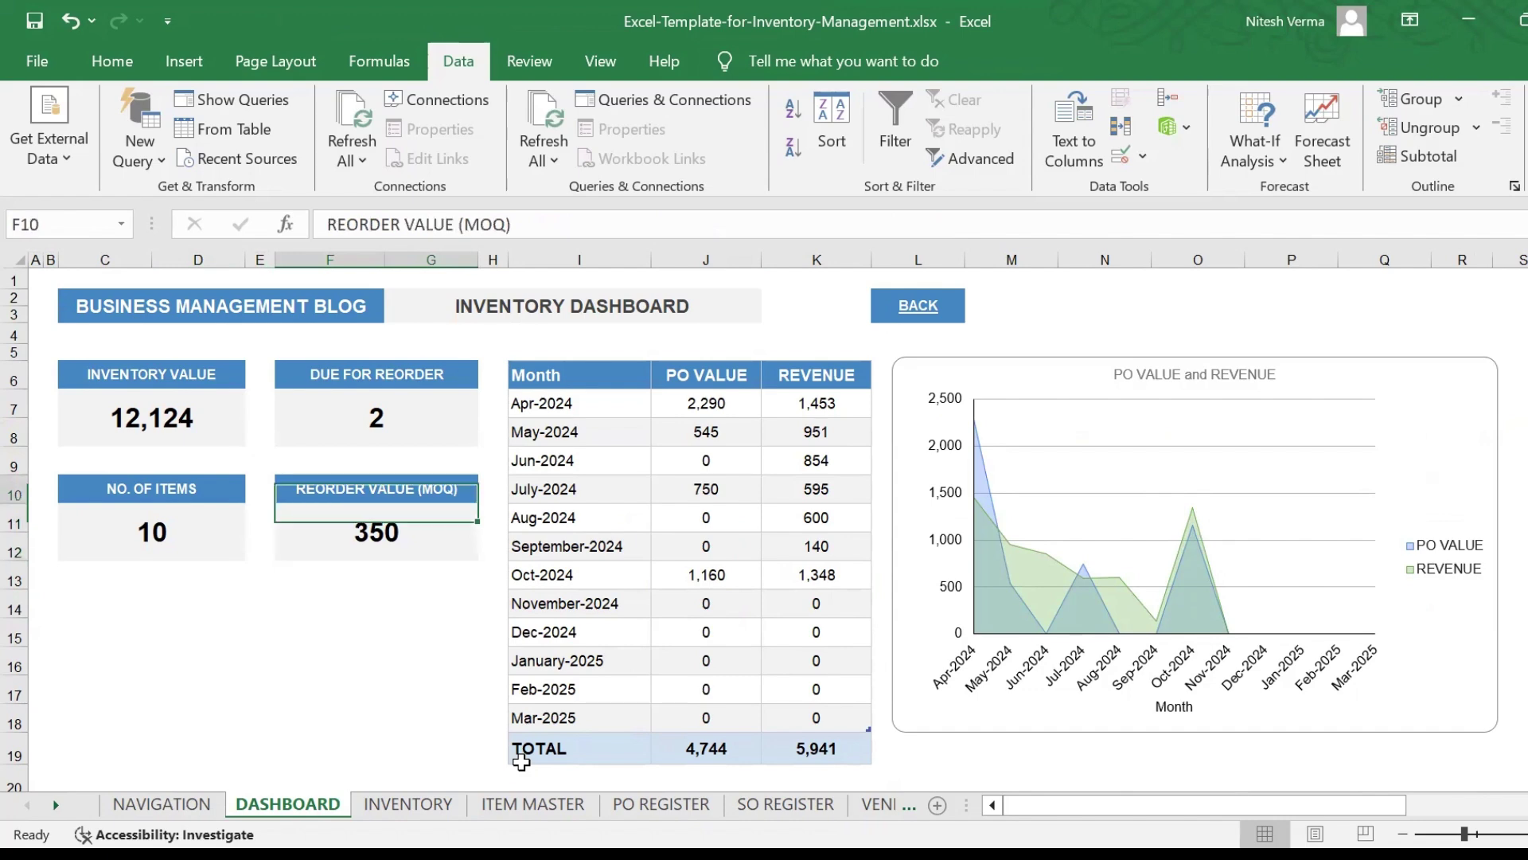
key(Left)
key(Down)
key(Left)
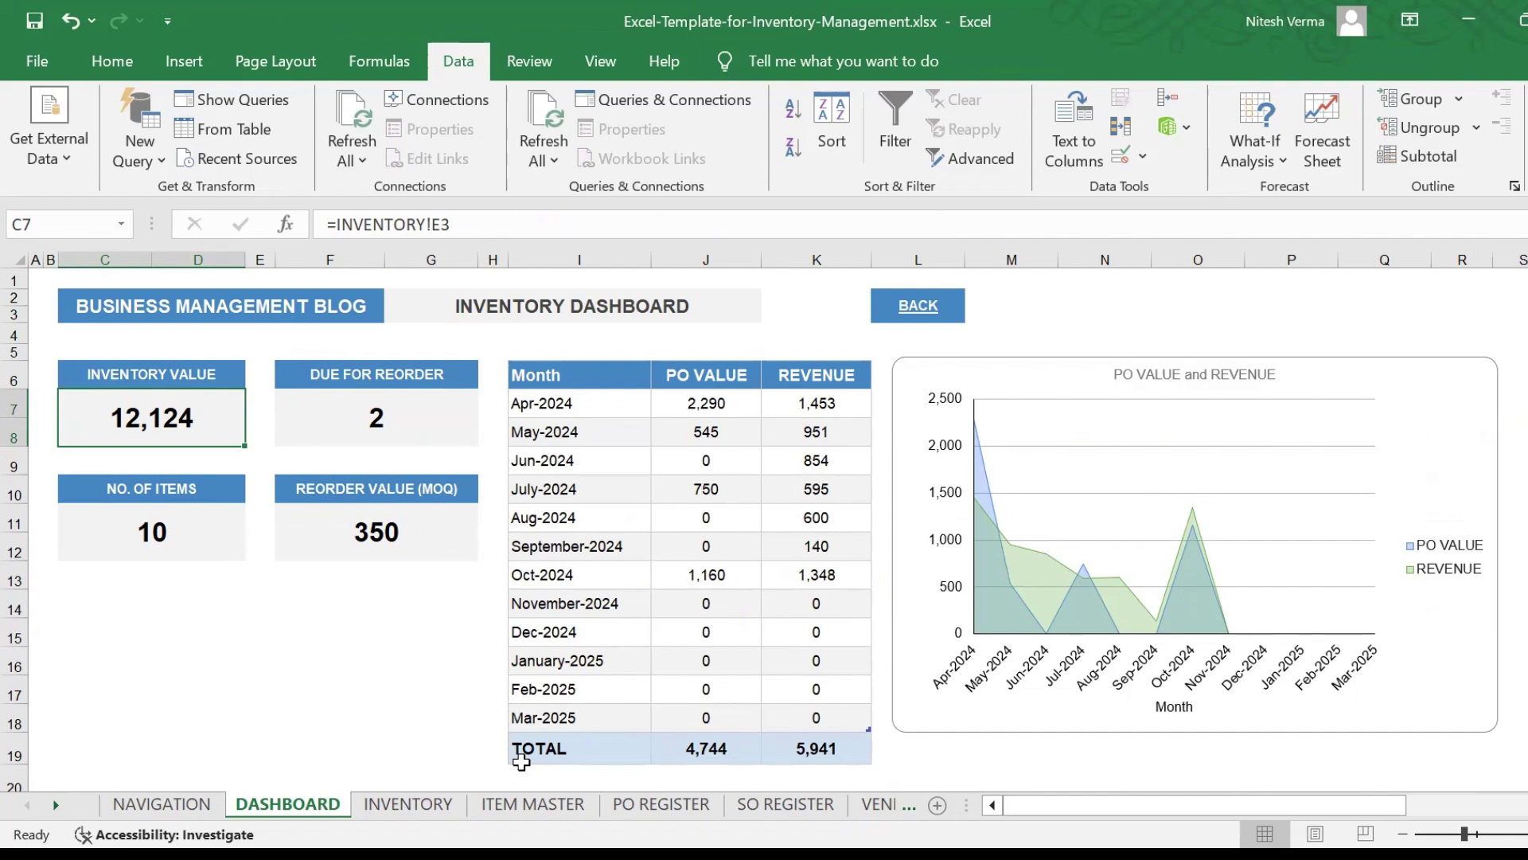
key(Up)
key(Up)
key(Up)
key(Up)
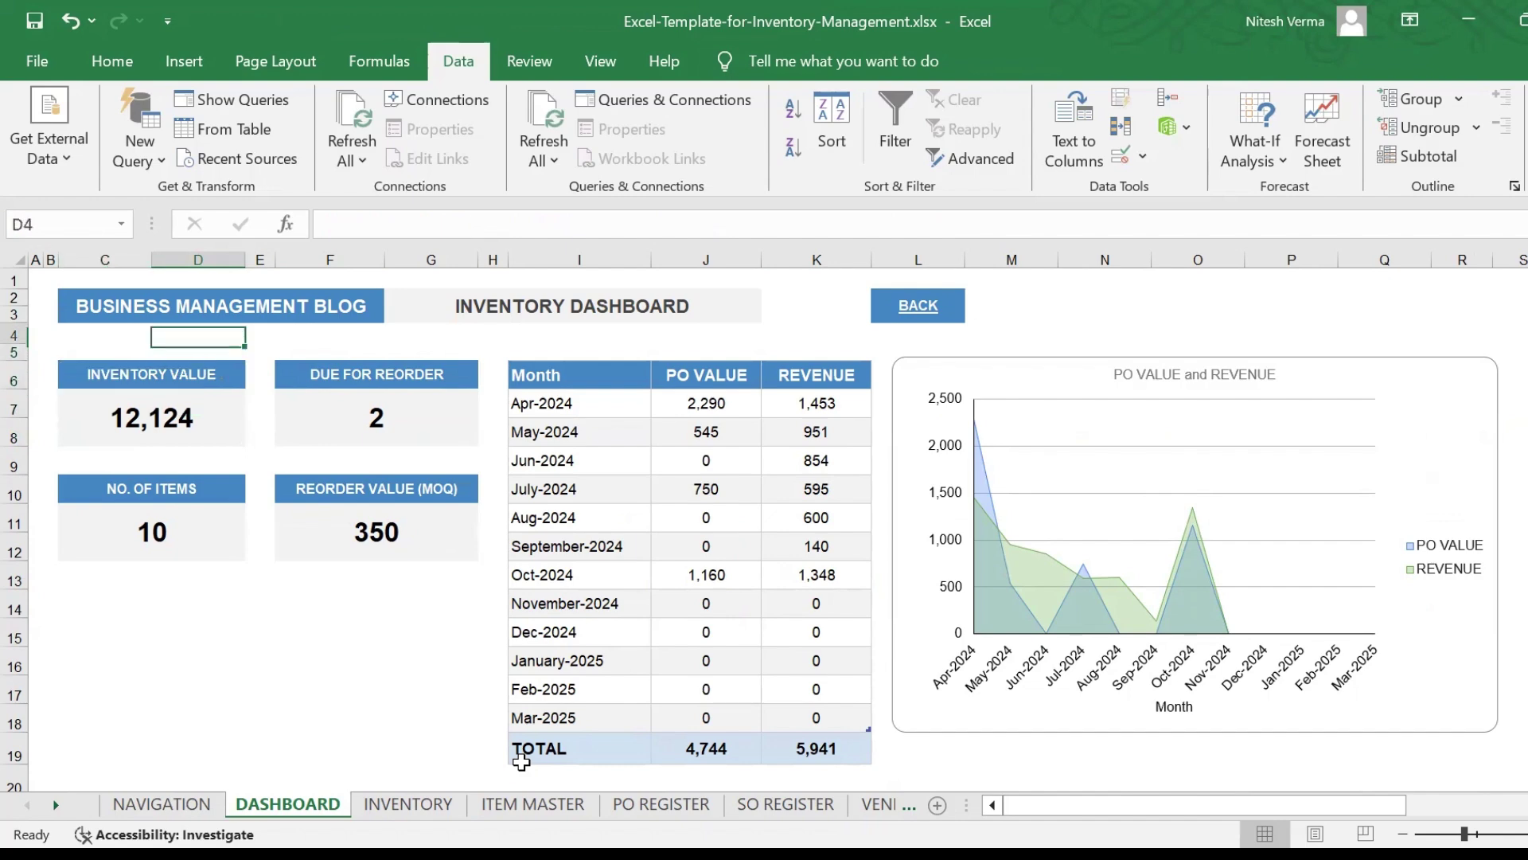
key(Down)
key(Down)
key(Down)
key(Down)
key(Down)
key(Down)
key(Down)
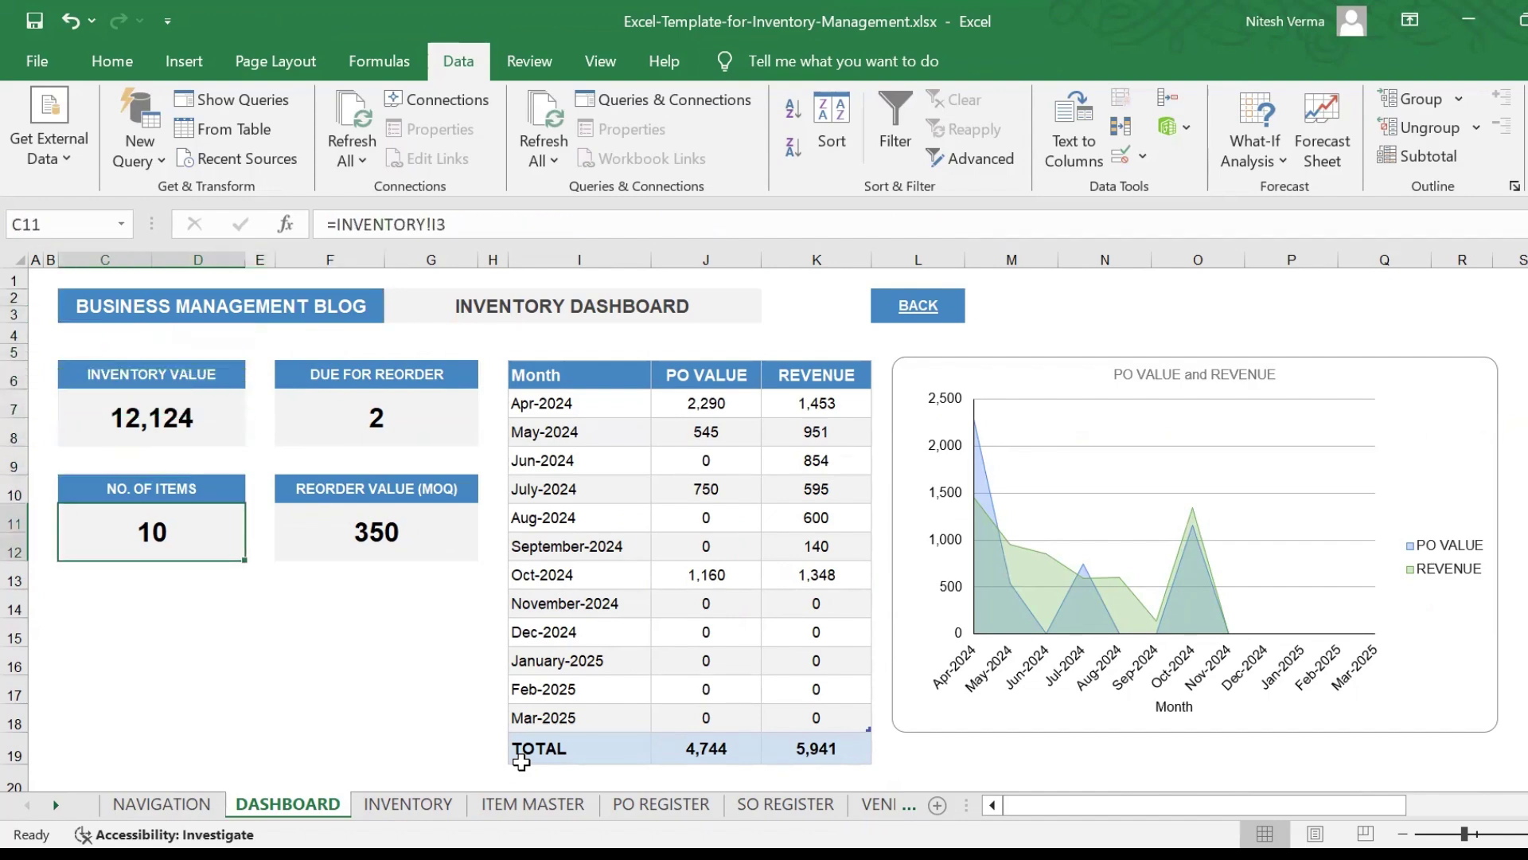
key(Right)
key(Right)
key(Up)
key(Up)
key(Up)
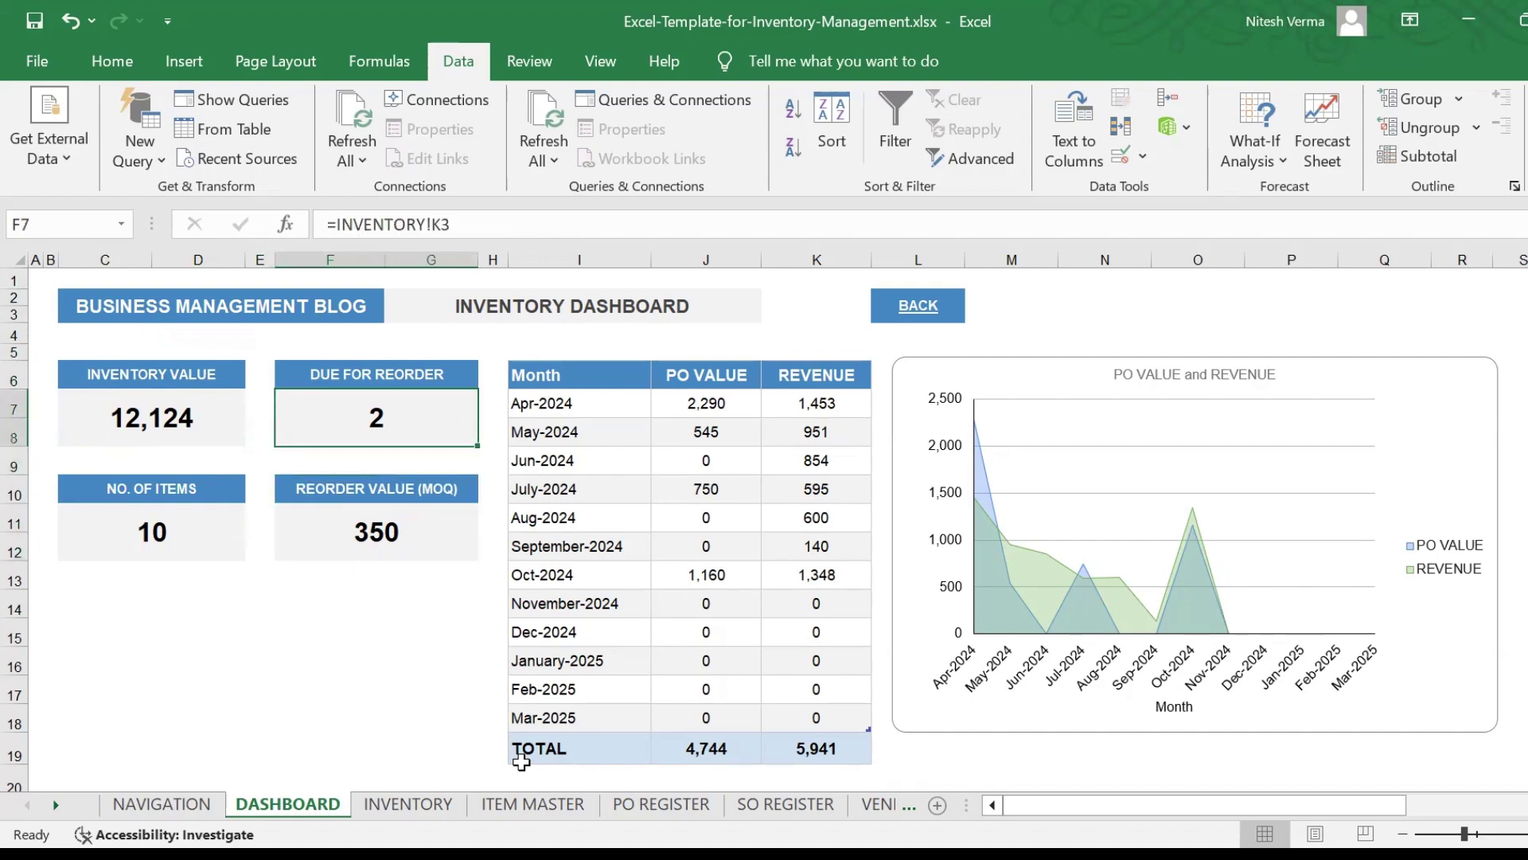
Inspect the monthly PO VALUE and REVENUE formulas and their totals in the dashboard table
key(Right)
key(Right)
key(Right)
key(Down)
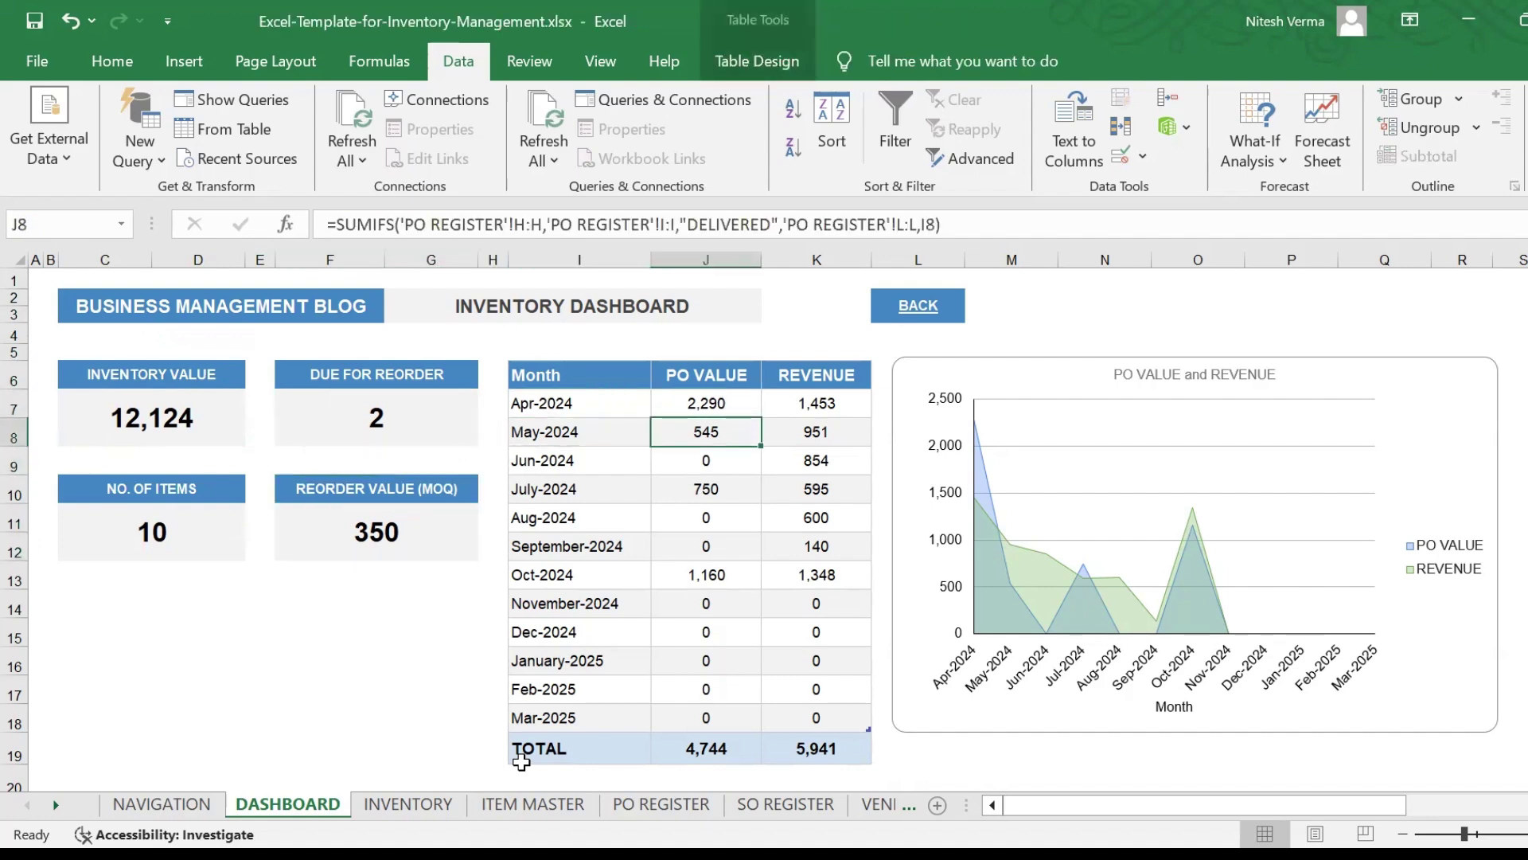
key(Down)
key(Down)
key(Up)
key(Up)
key(Up)
key(Up)
key(Down)
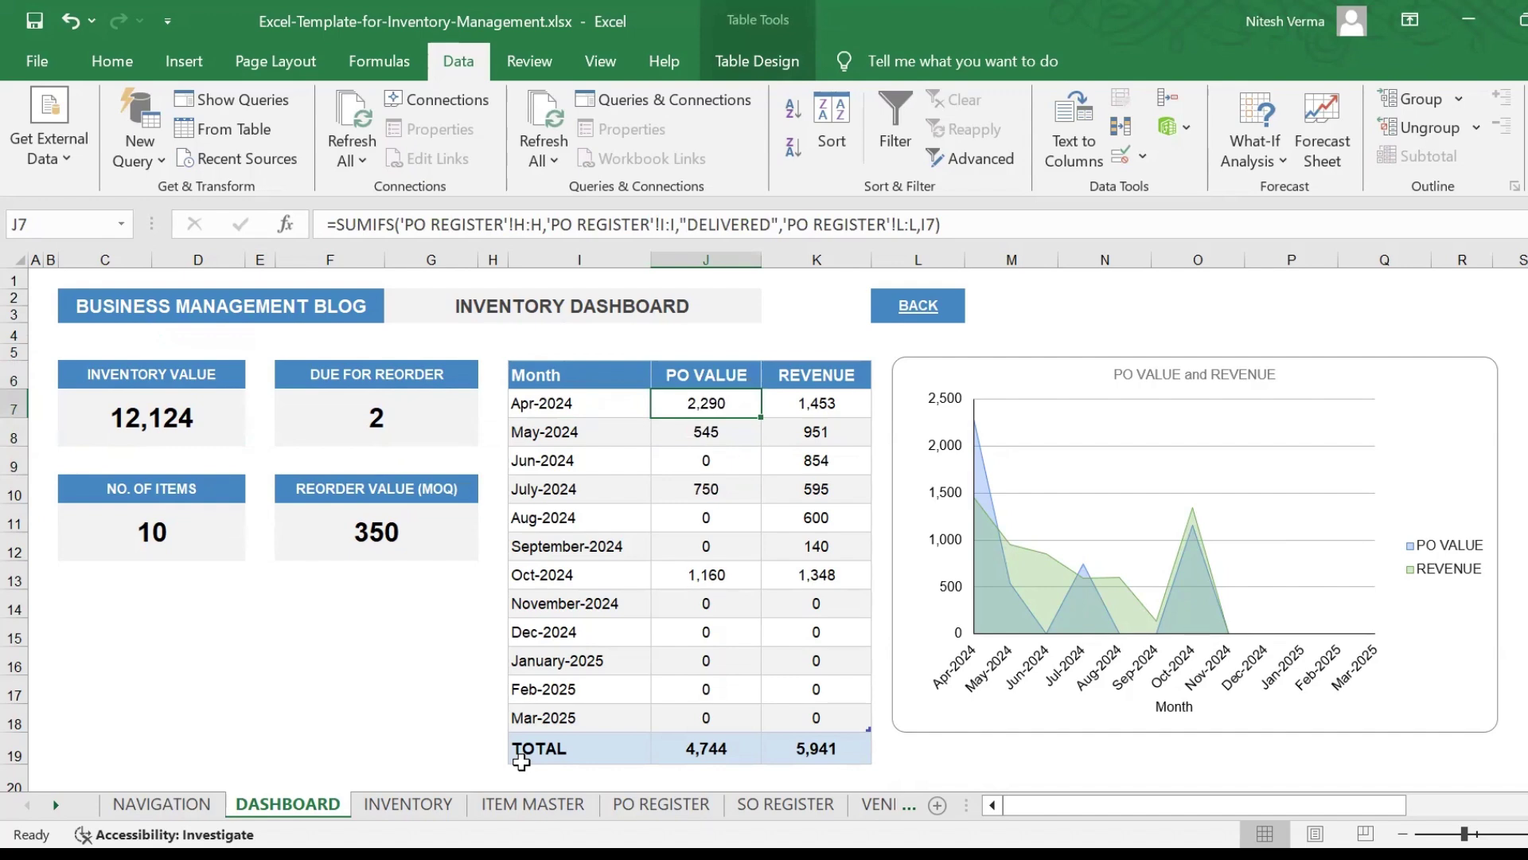
key(Right)
key(Down)
key(Down)
key(Down)
key(Down)
key(Down)
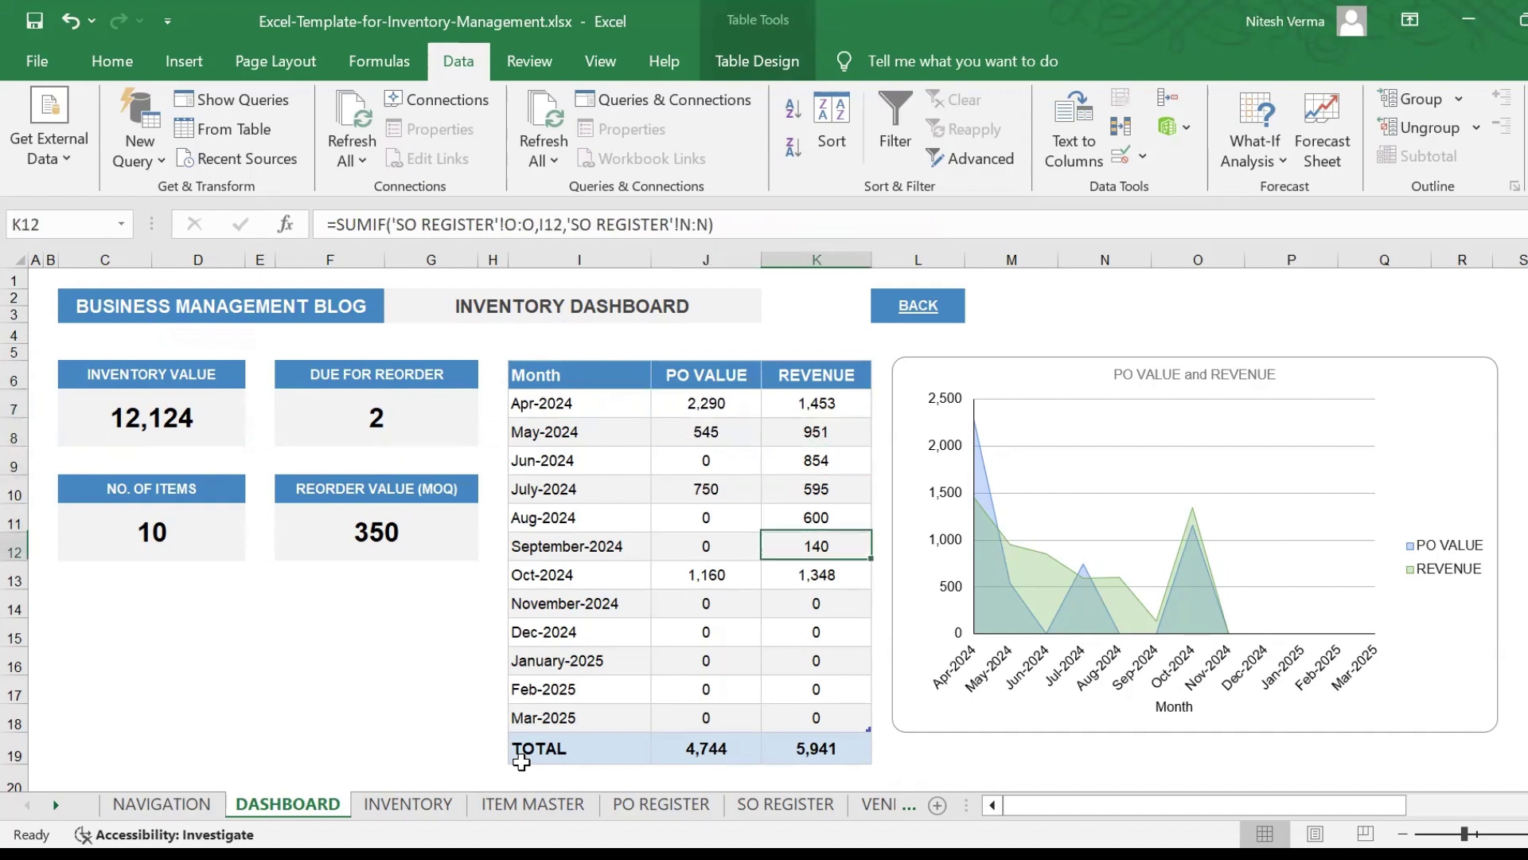
key(Down)
key(Down)
key(Down)
key(Down)
key(Down)
key(Down)
key(Down)
key(Left)
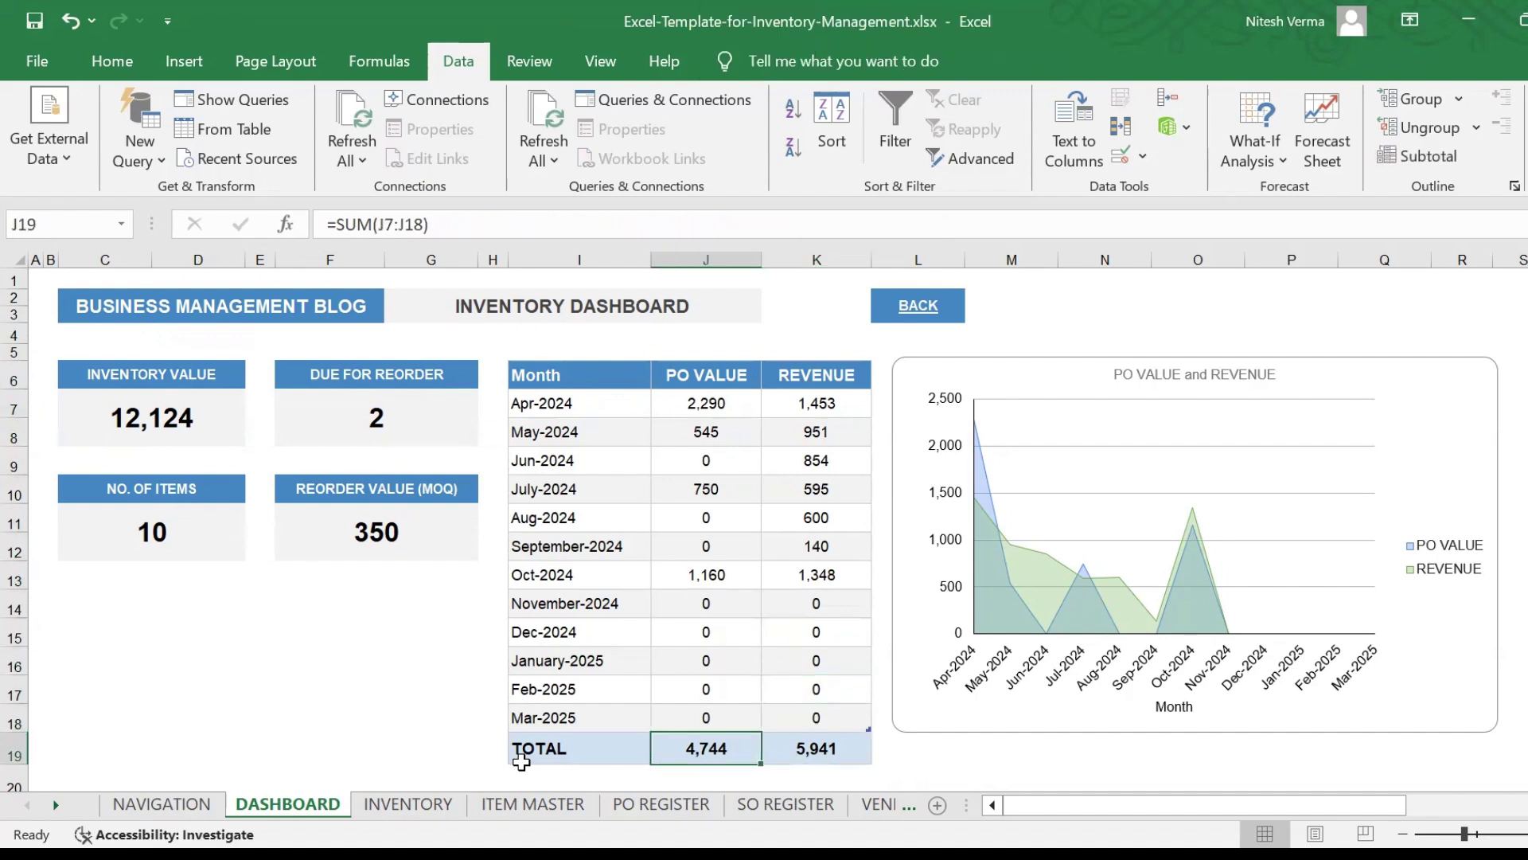
key(Left)
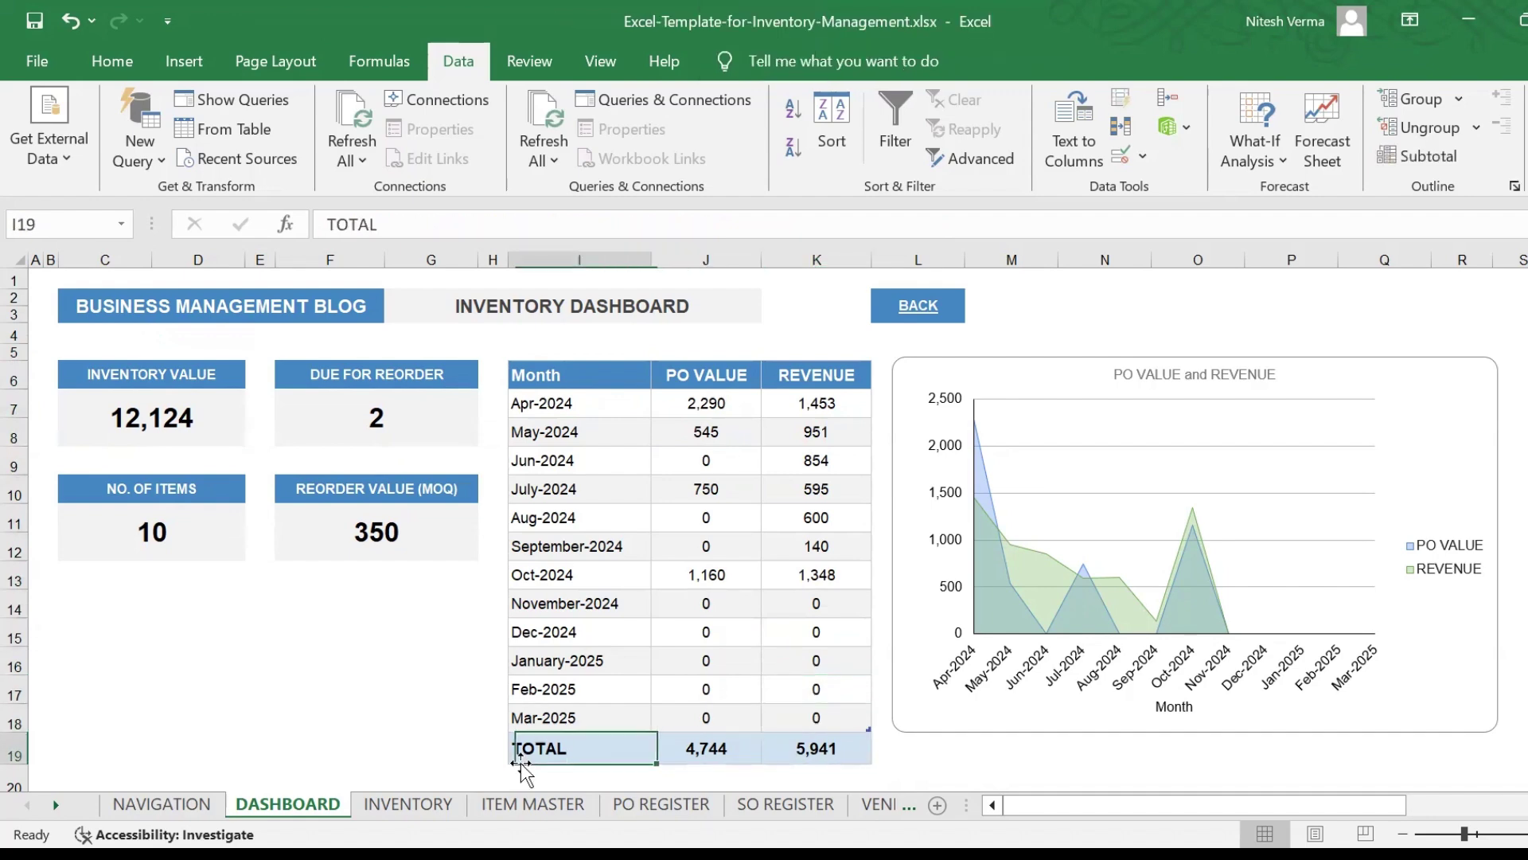
key(Right)
key(Right)
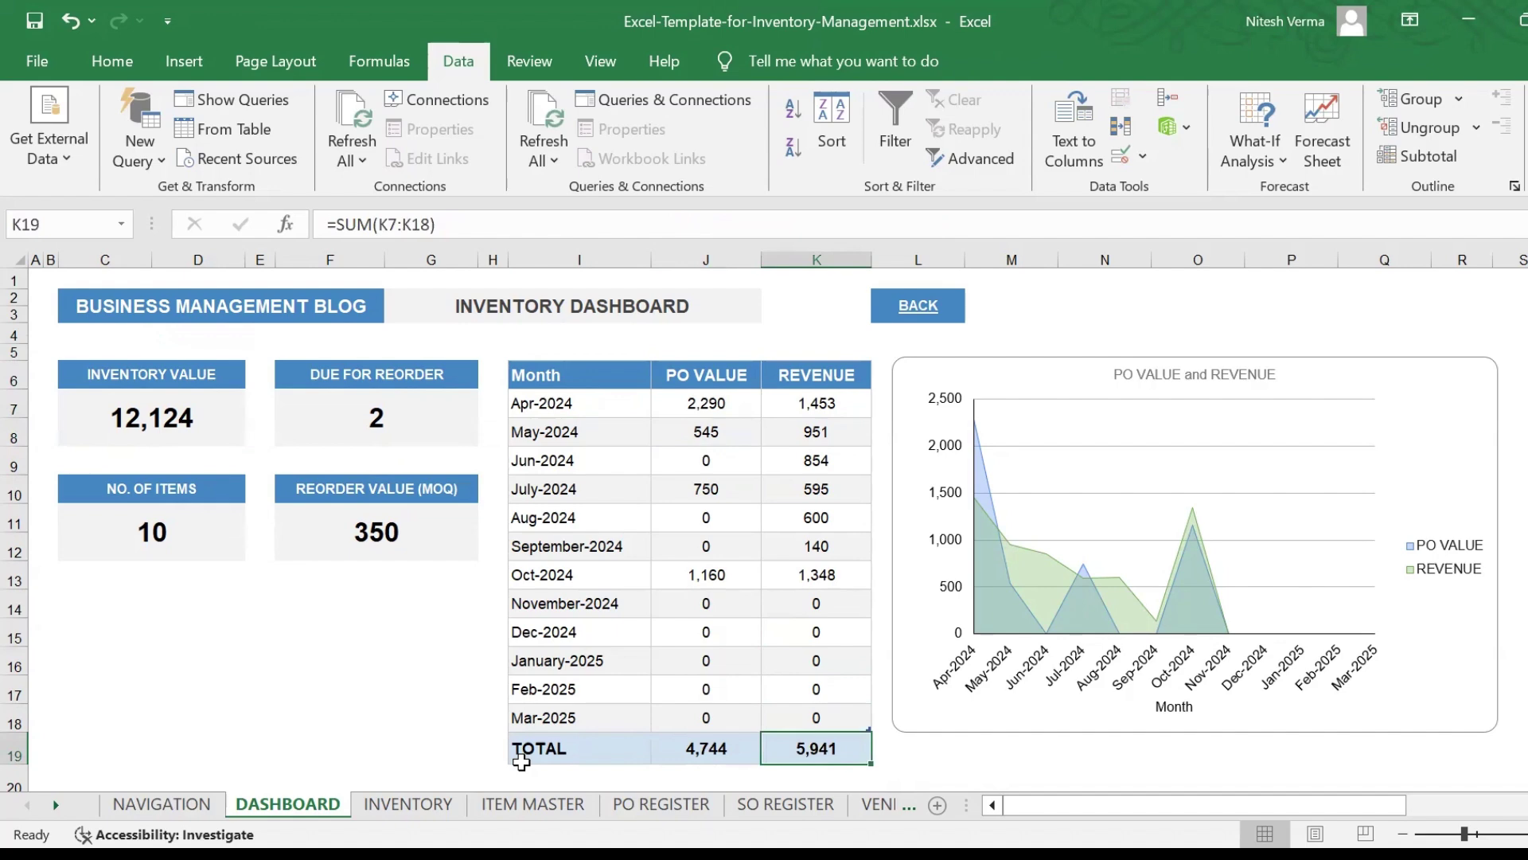
Recheck the INVENTORY VALUE figure of 12,124 among the summary cards
key(Left)
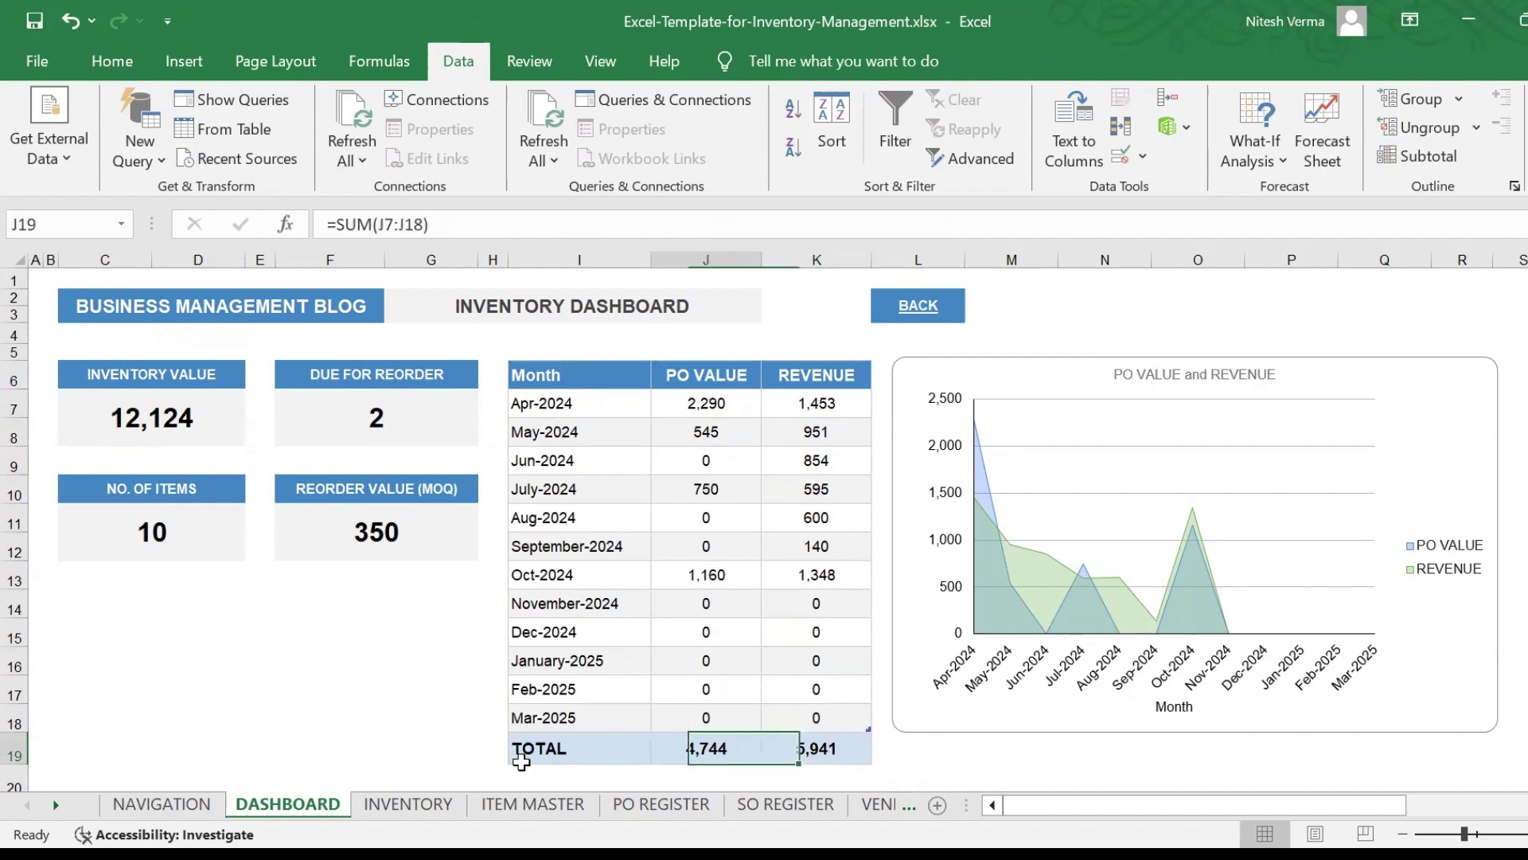
key(ctrl+Left)
key(Up)
key(Up)
key(Up)
key(Up)
key(Up)
key(Up)
key(Up)
key(Up)
key(Up)
key(Up)
key(Up)
key(Up)
key(Up)
key(Up)
key(Up)
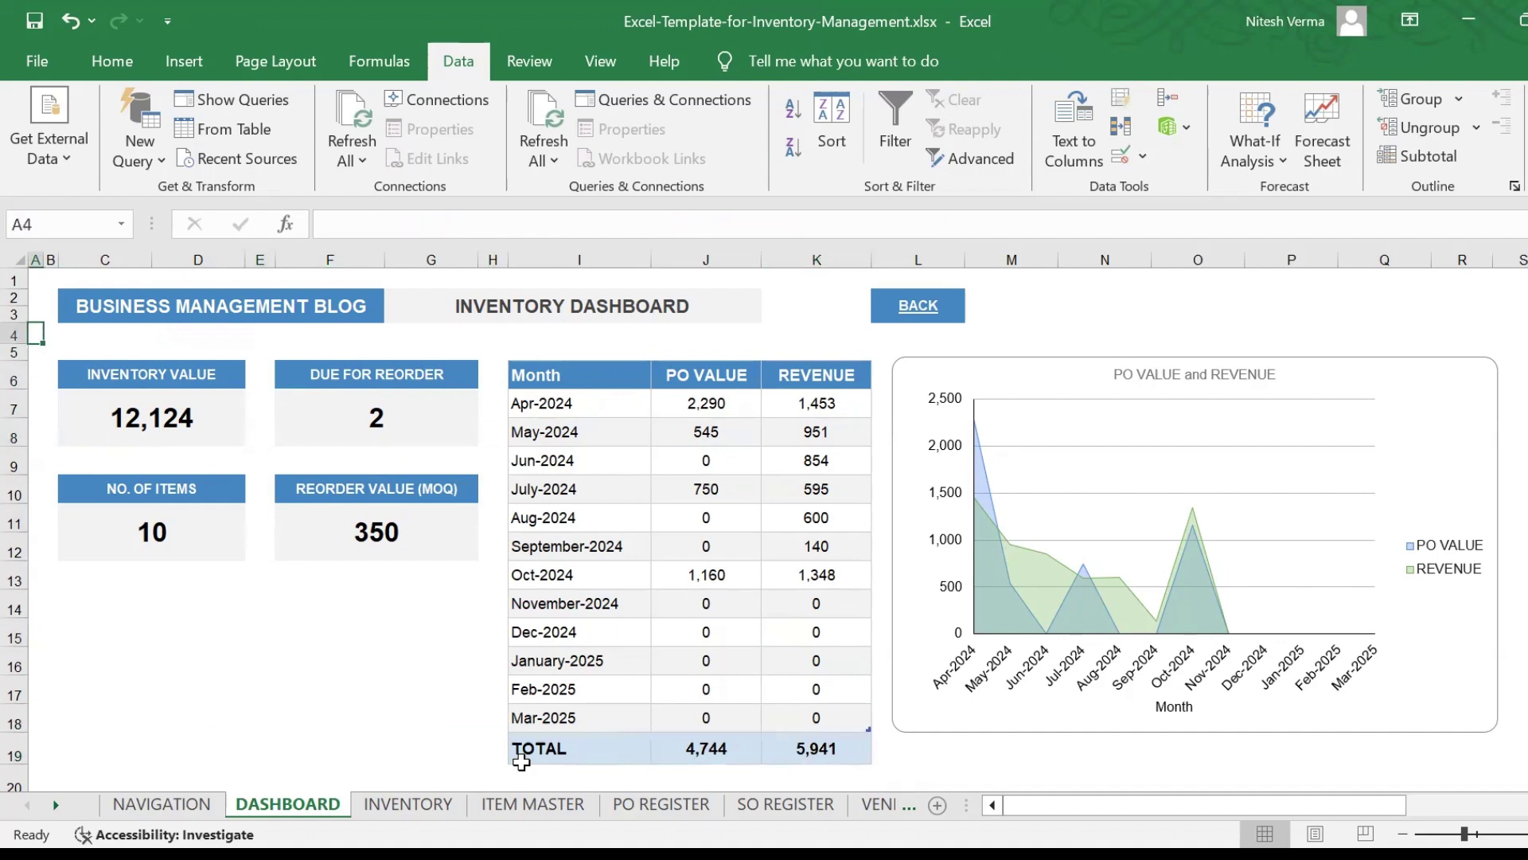
key(Right)
key(Down)
key(Down)
key(Right)
key(Down)
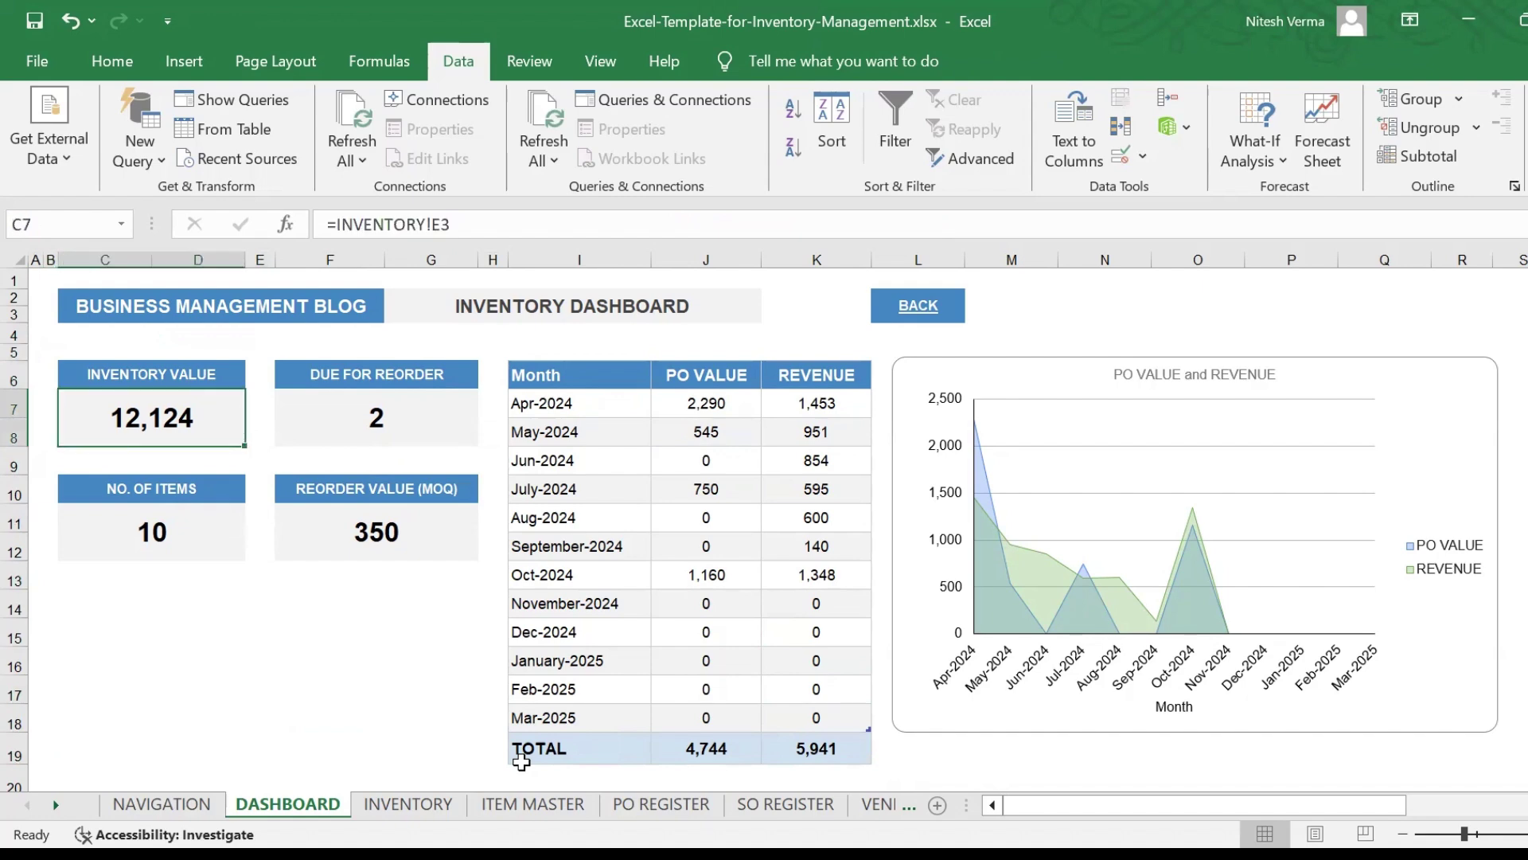
key(Right)
key(Right)
key(Right)
key(Right)
key(Right)
key(Right)
key(Right)
key(Right)
key(Right)
key(Right)
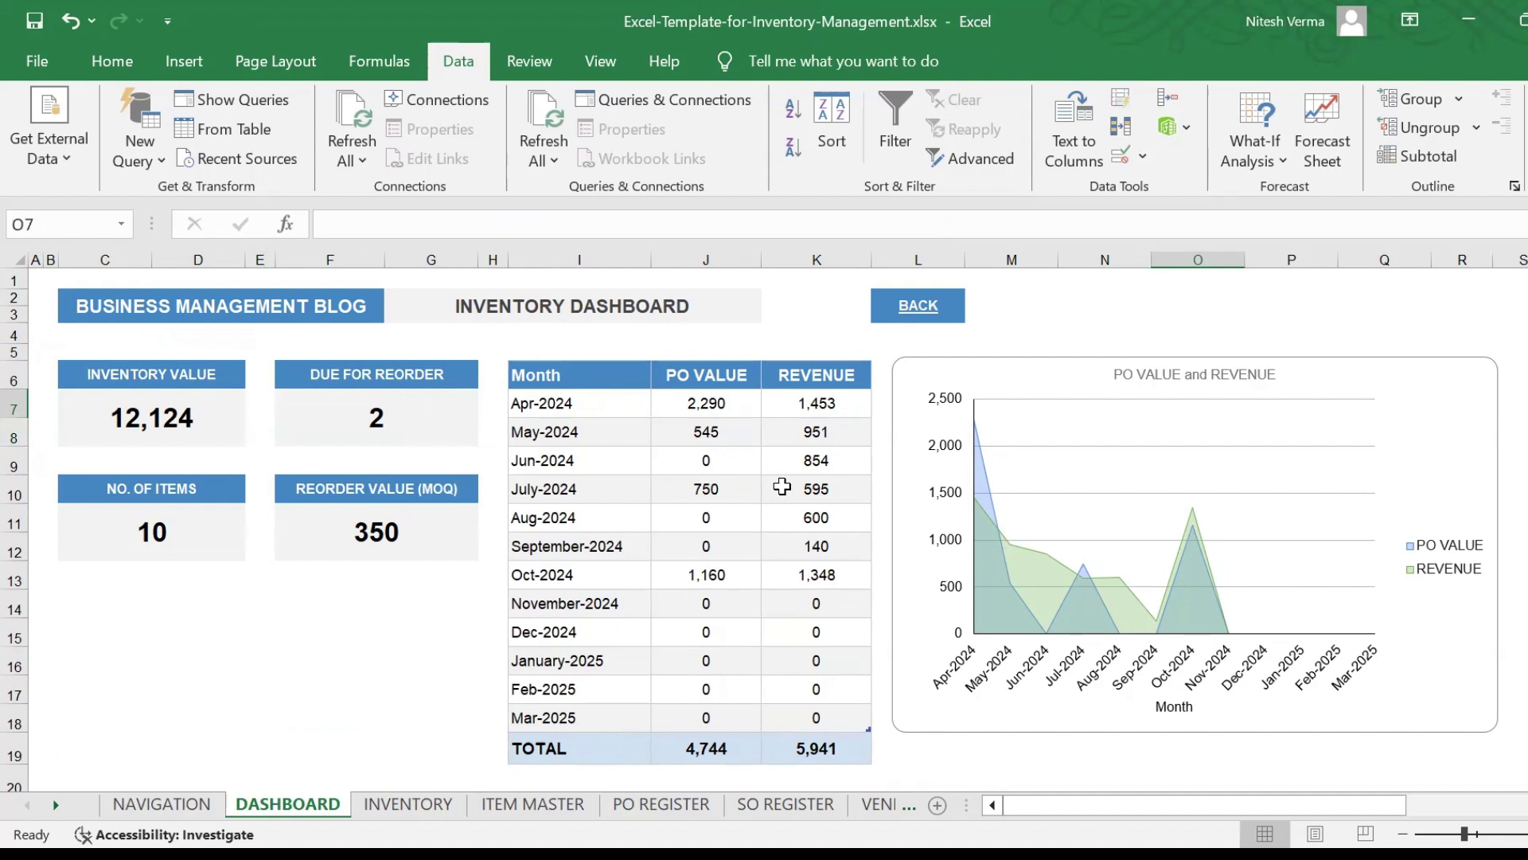
drag(1087, 818, 1249, 807)
scroll(991, 443, right, 4)
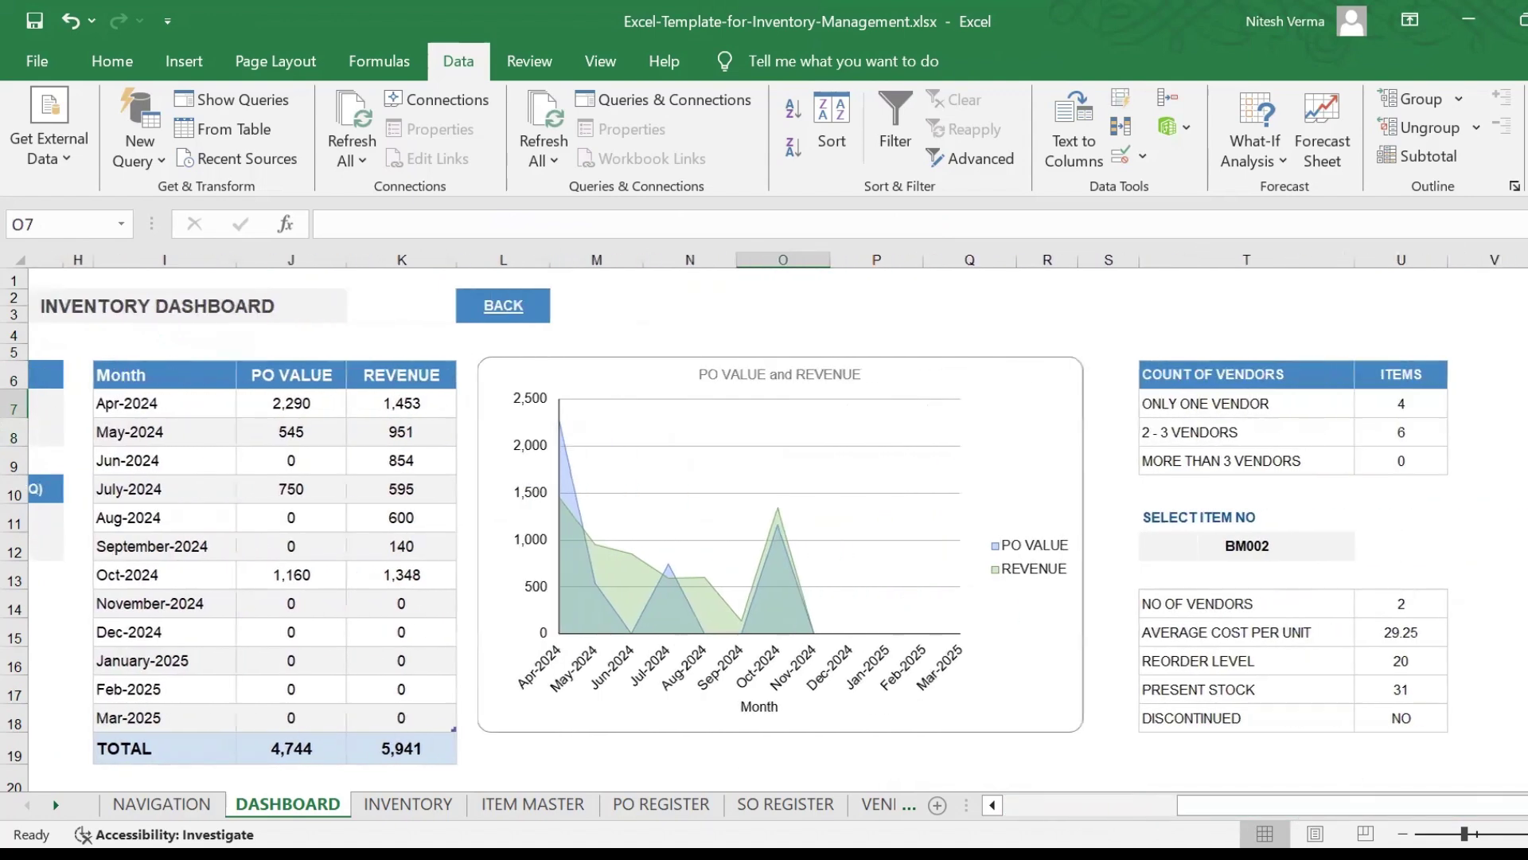
click(925, 375)
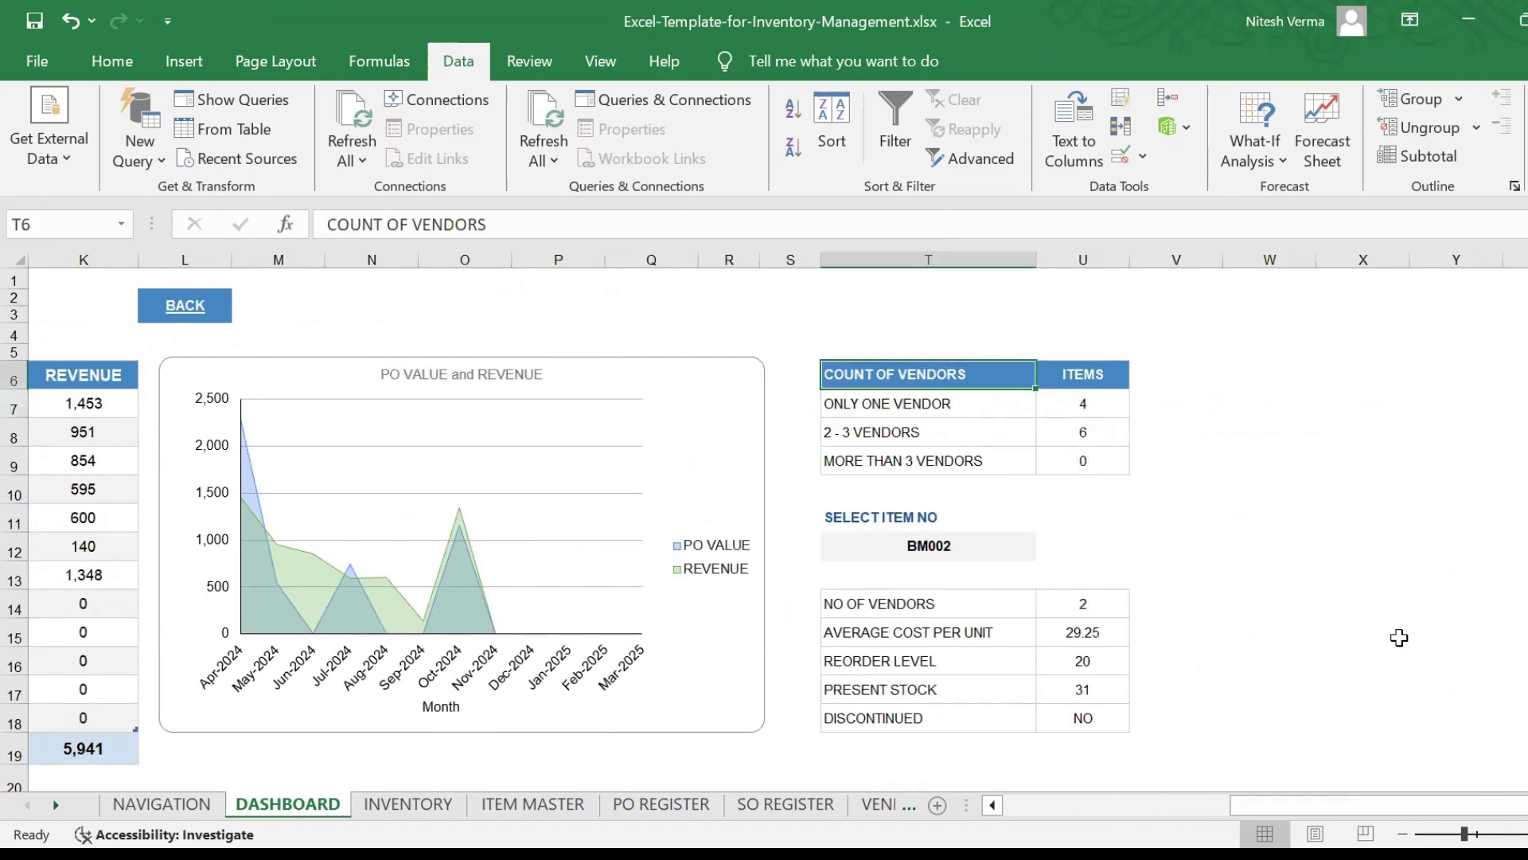
key(Down)
key(Down)
key(Down)
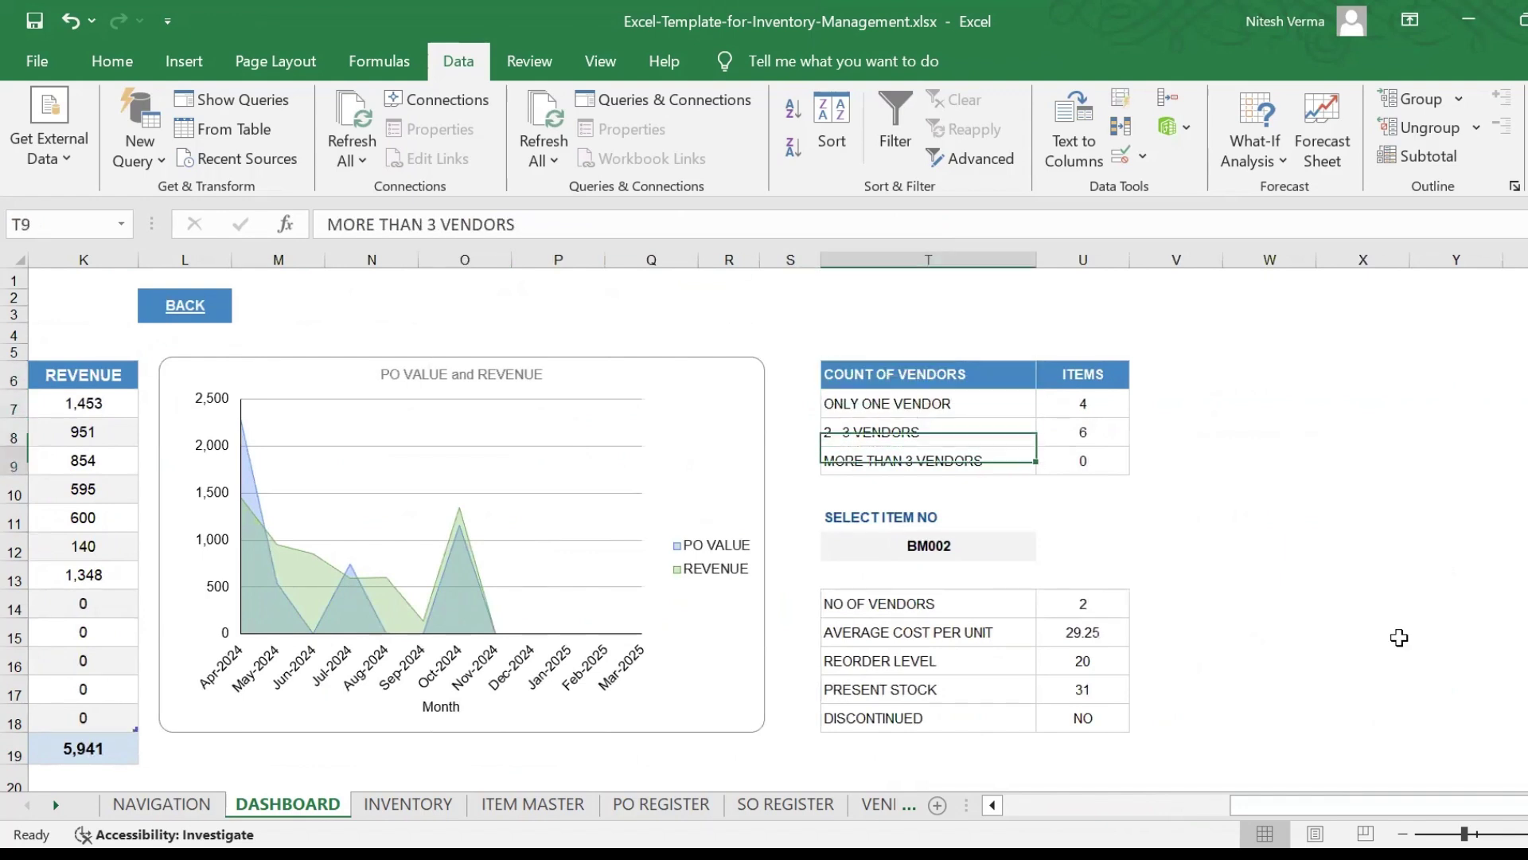
key(Up)
key(Up)
key(Right)
key(Down)
key(Up)
key(Left)
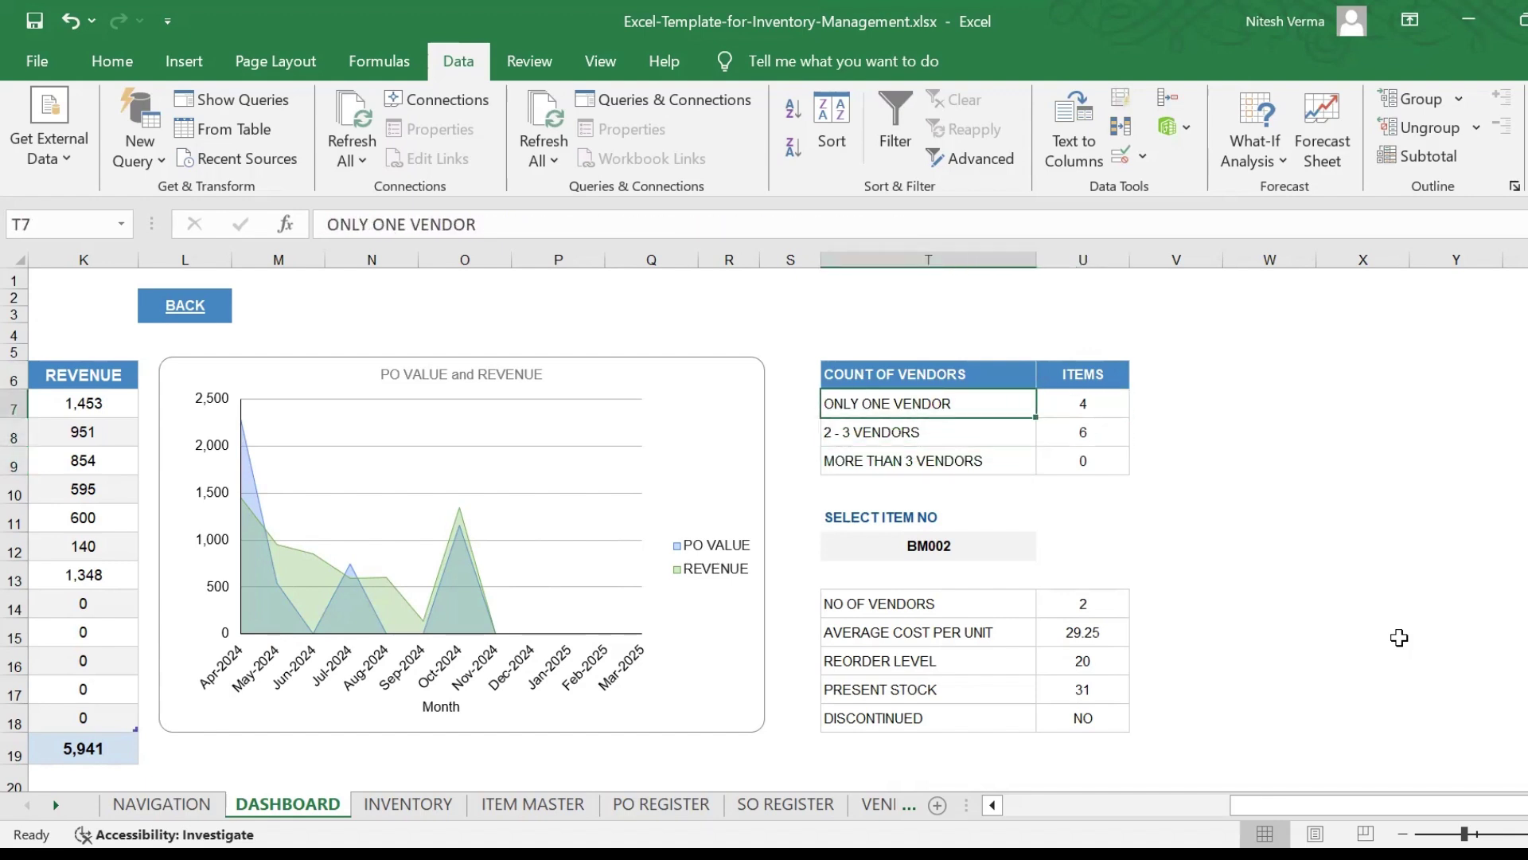
key(Right)
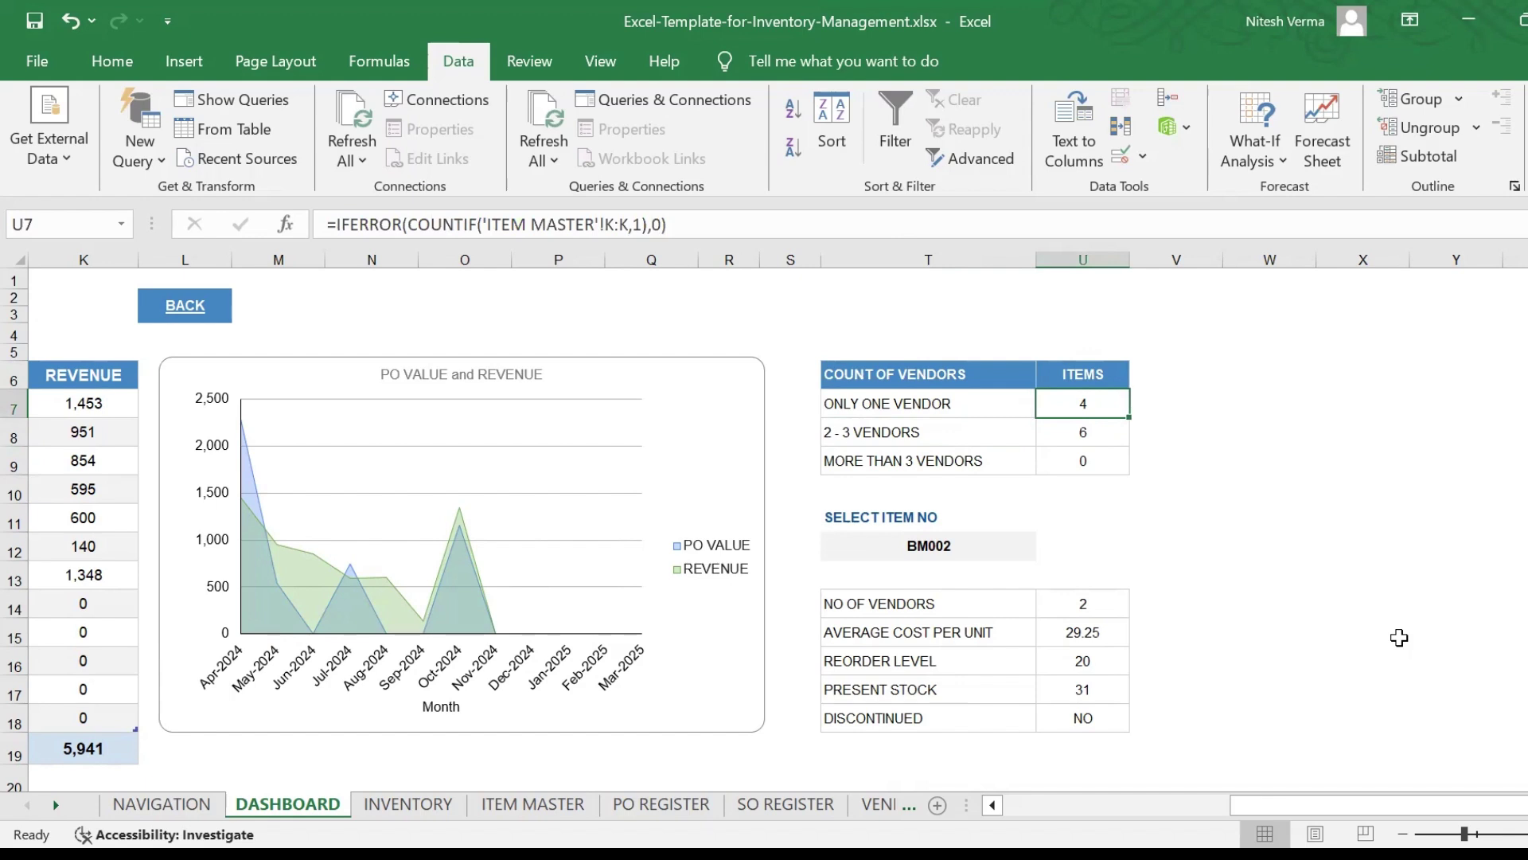
key(Down)
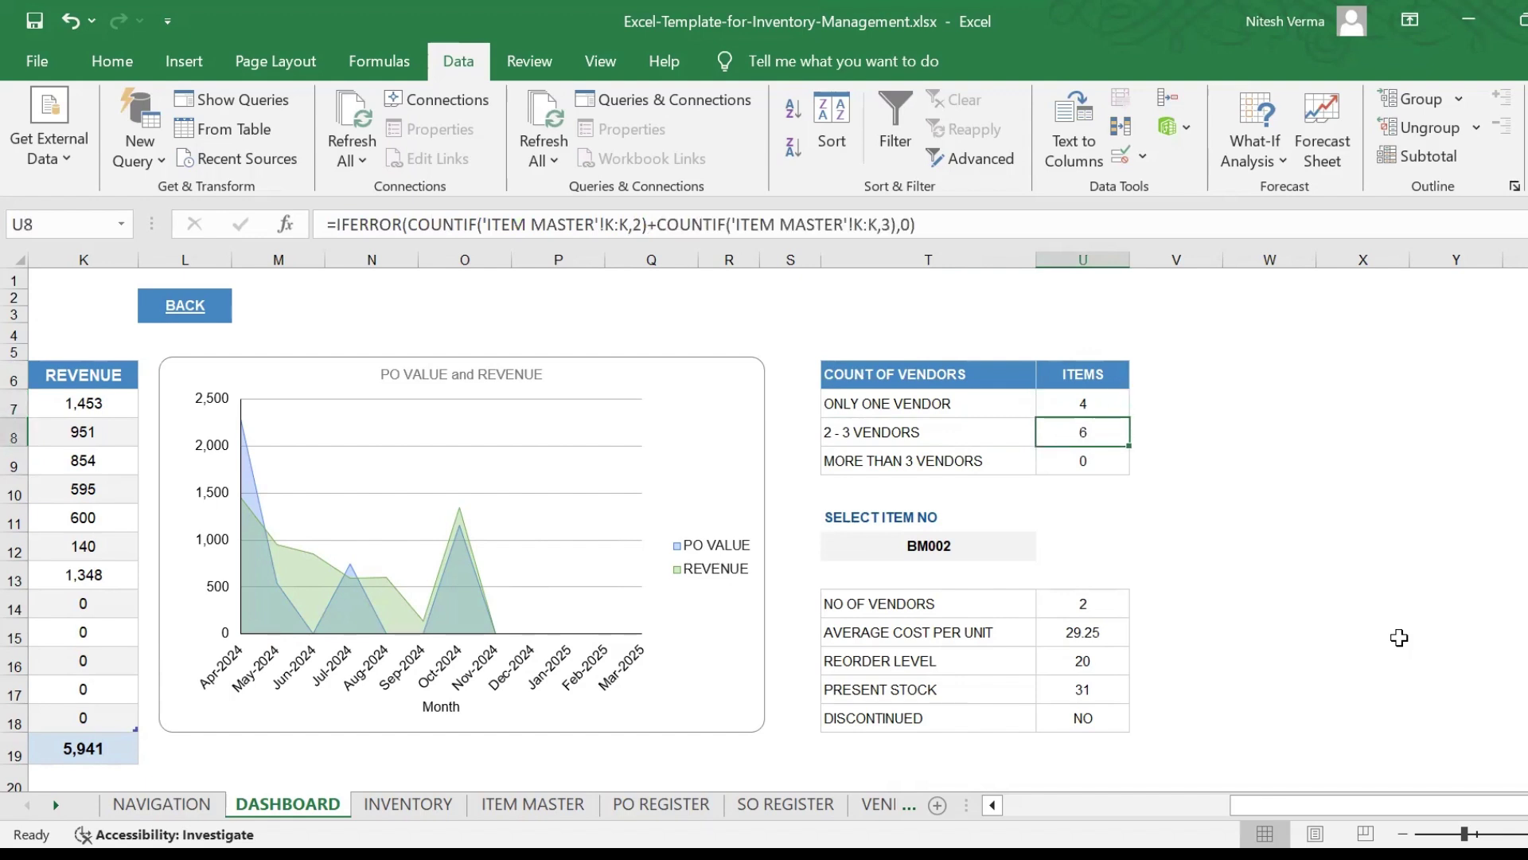
key(Left)
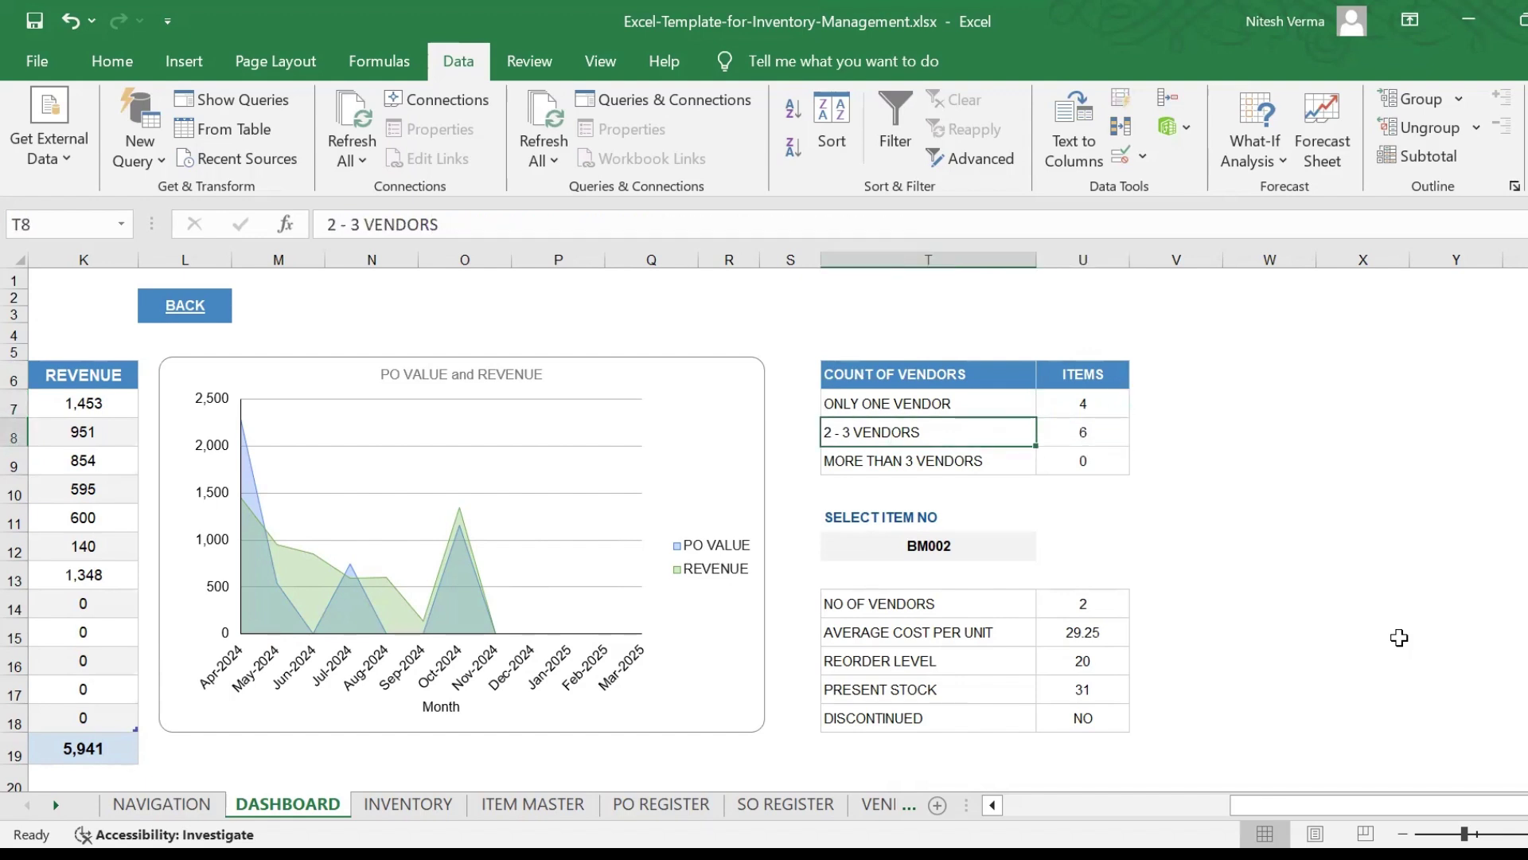
key(Right)
key(Left)
key(Up)
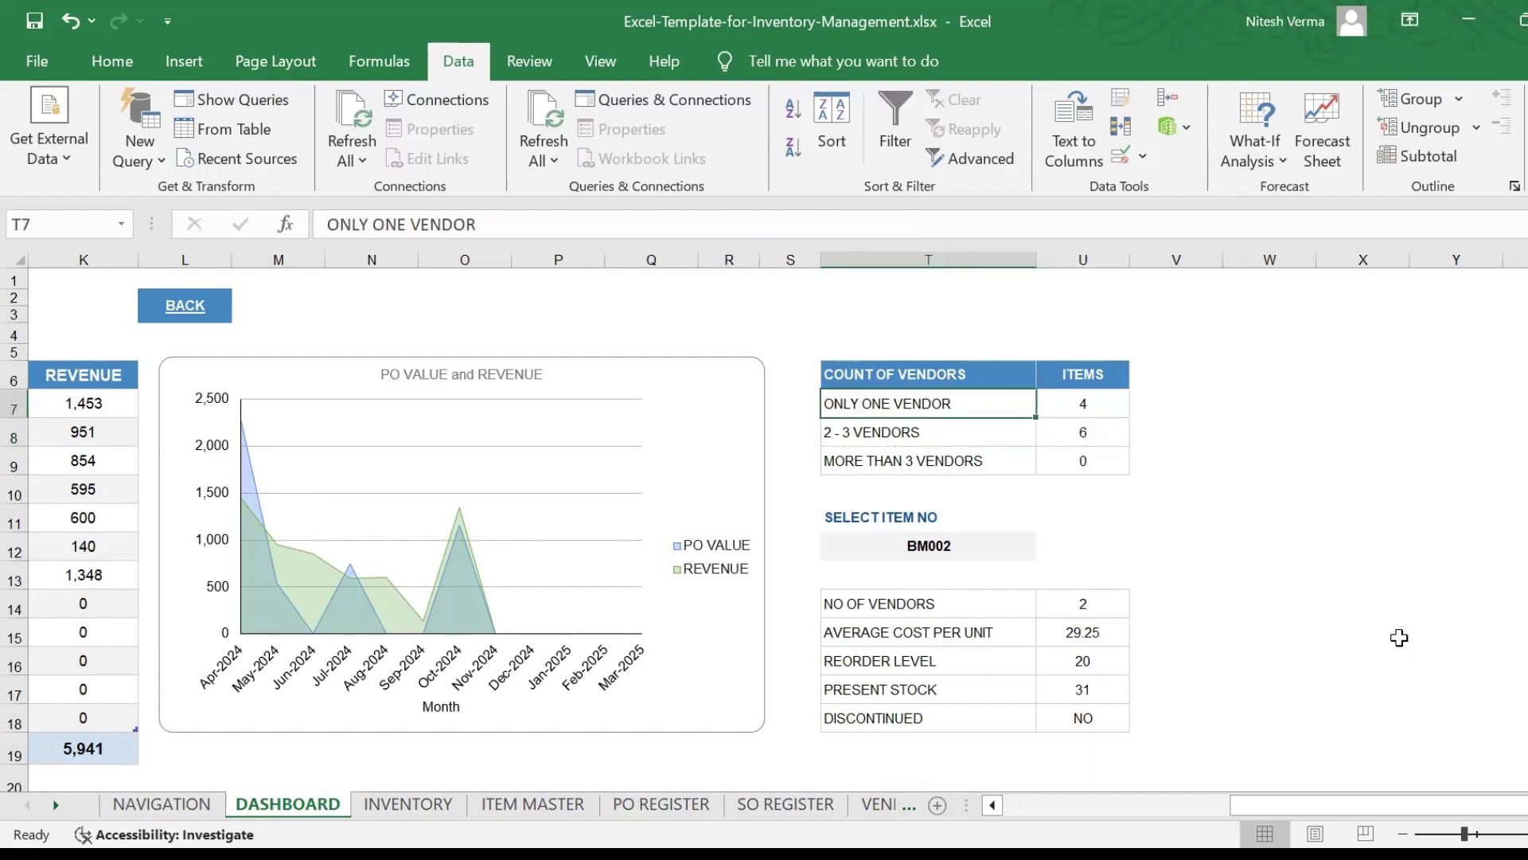
key(Right)
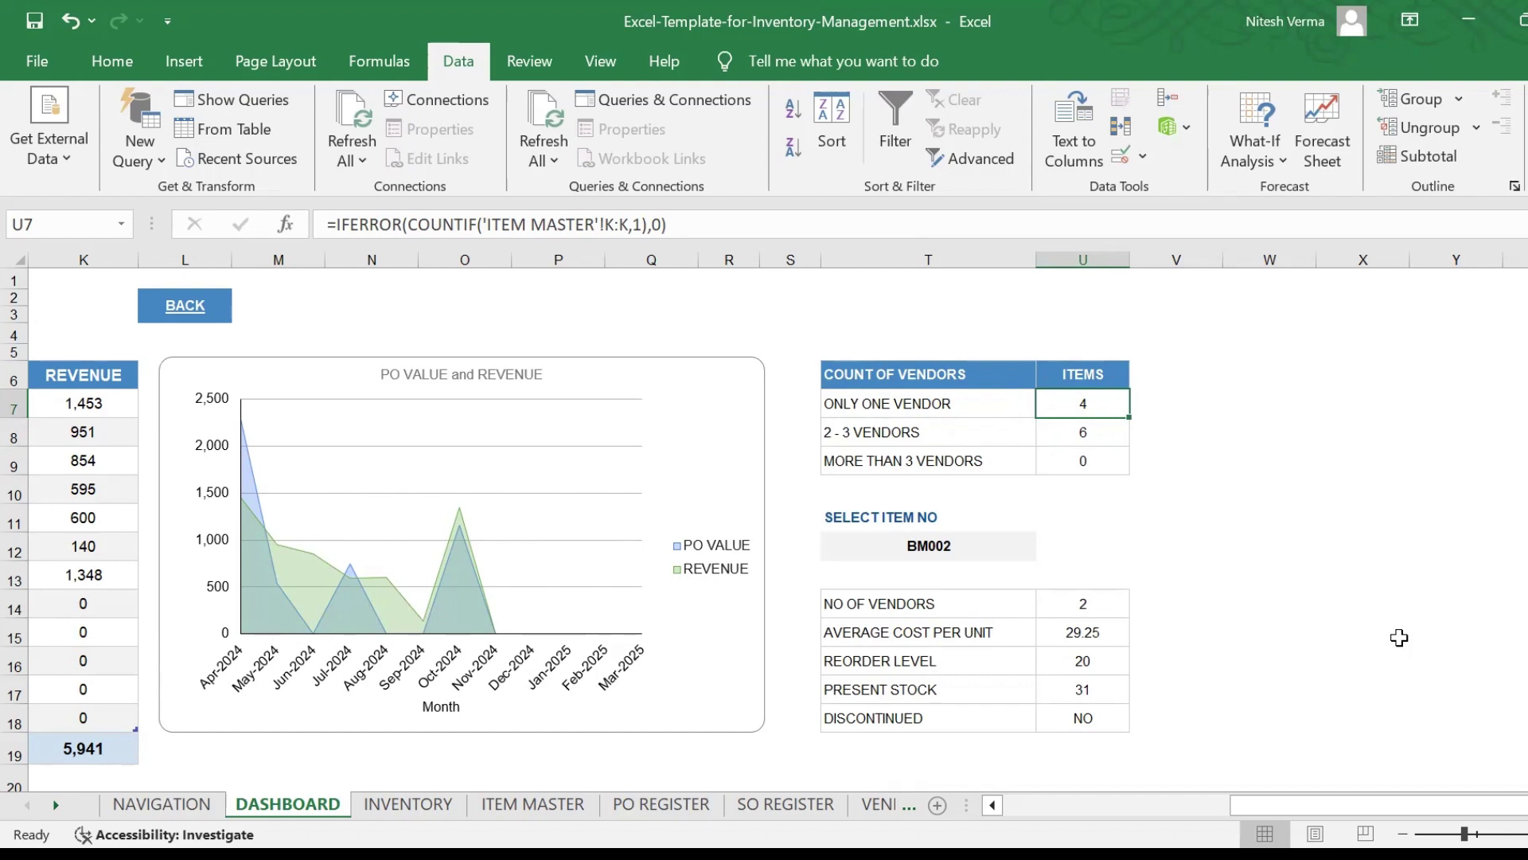
key(Left)
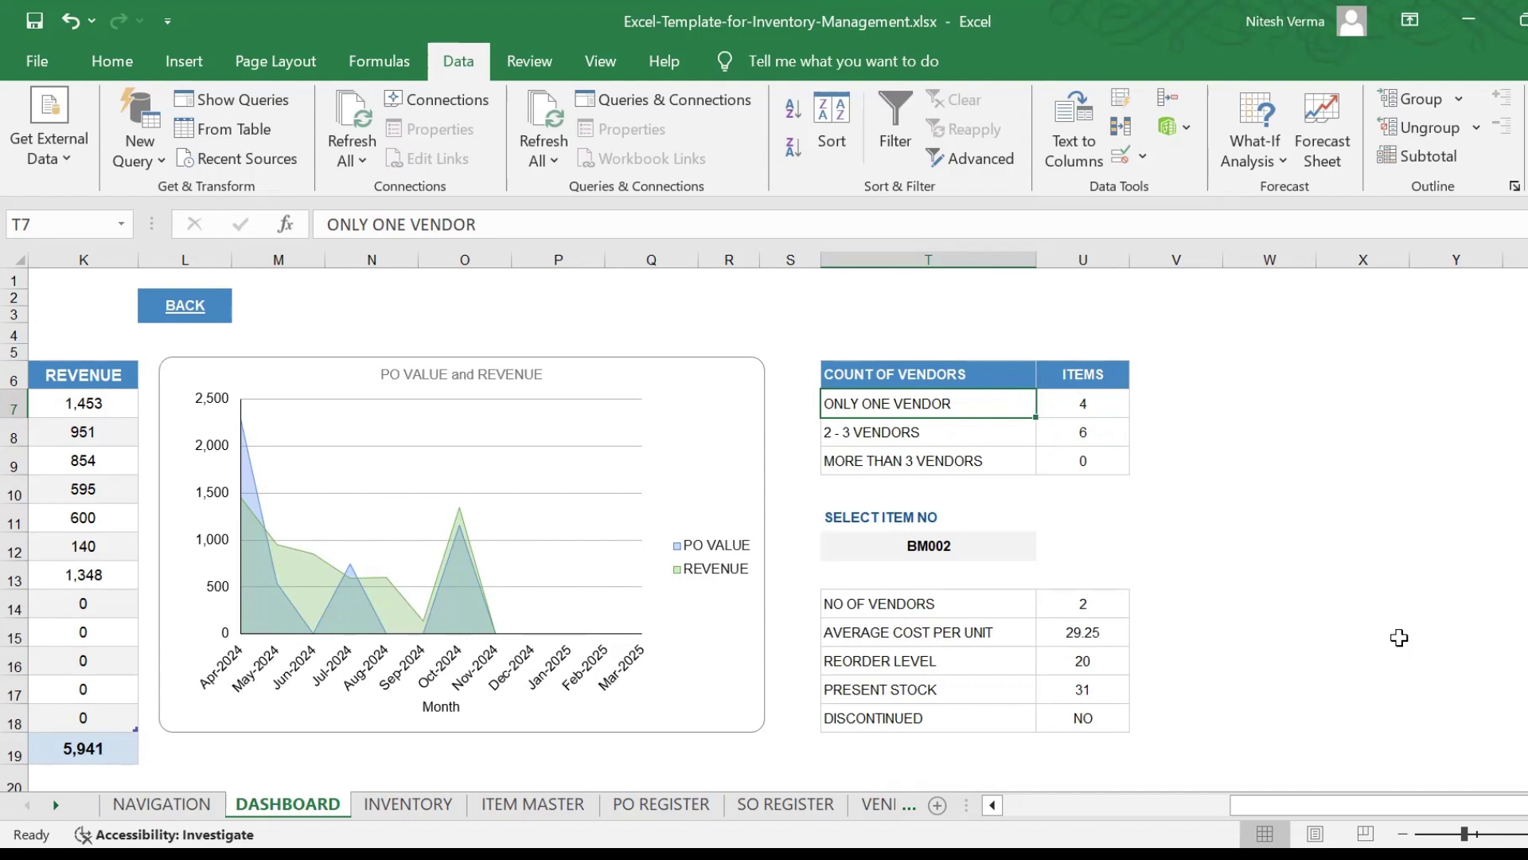
key(Right)
key(Left)
key(Right)
key(Left)
key(Left)
key(Left)
key(Left)
key(Left)
key(Left)
key(Left)
key(Left)
key(Left)
key(Left)
key(Left)
key(Left)
key(Left)
key(Left)
key(Left)
key(Left)
key(Left)
key(Left)
key(Left)
key(Left)
key(Right)
key(Right)
key(Right)
key(Right)
key(Right)
key(Right)
key(Right)
key(Right)
key(Right)
key(Right)
key(Right)
key(Right)
key(Right)
key(Right)
key(Right)
key(Right)
key(Right)
key(Right)
key(Right)
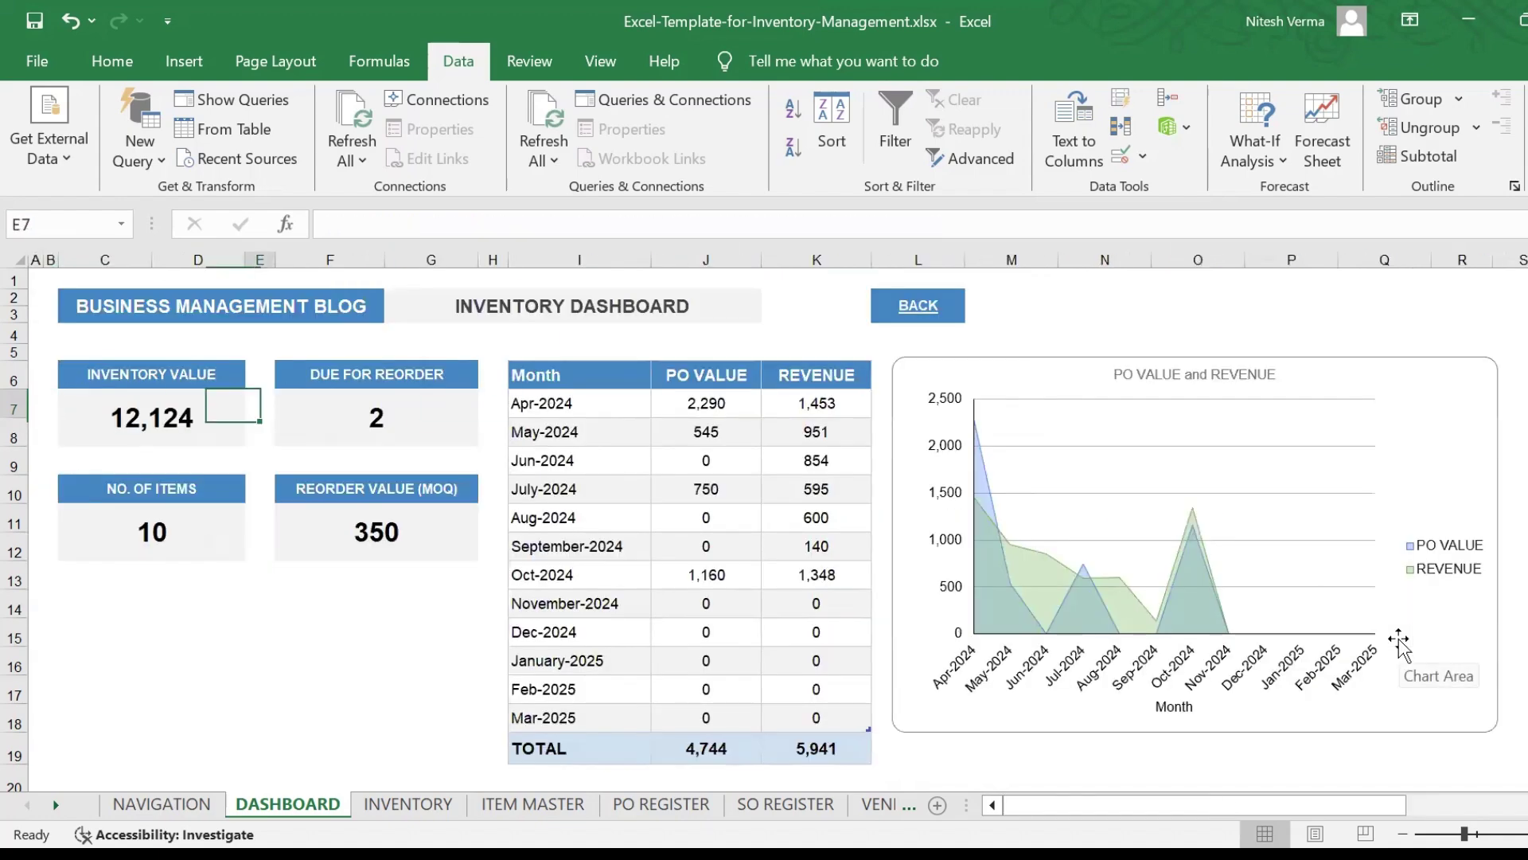
key(Down)
key(Down)
key(Down)
key(Down)
key(Down)
key(Down)
key(Down)
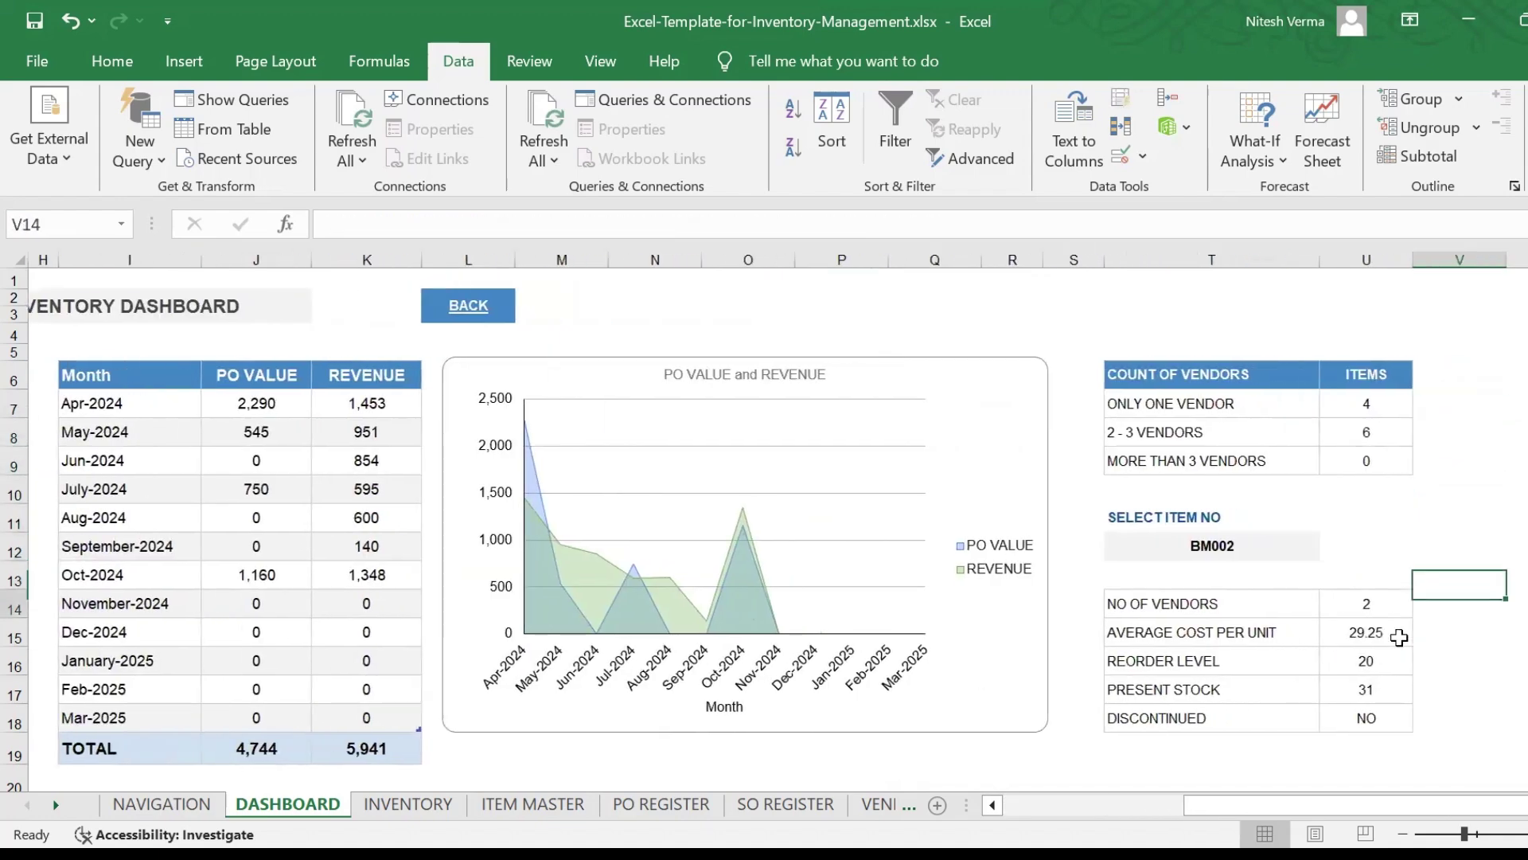
key(Left)
key(Left)
key(Up)
key(Up)
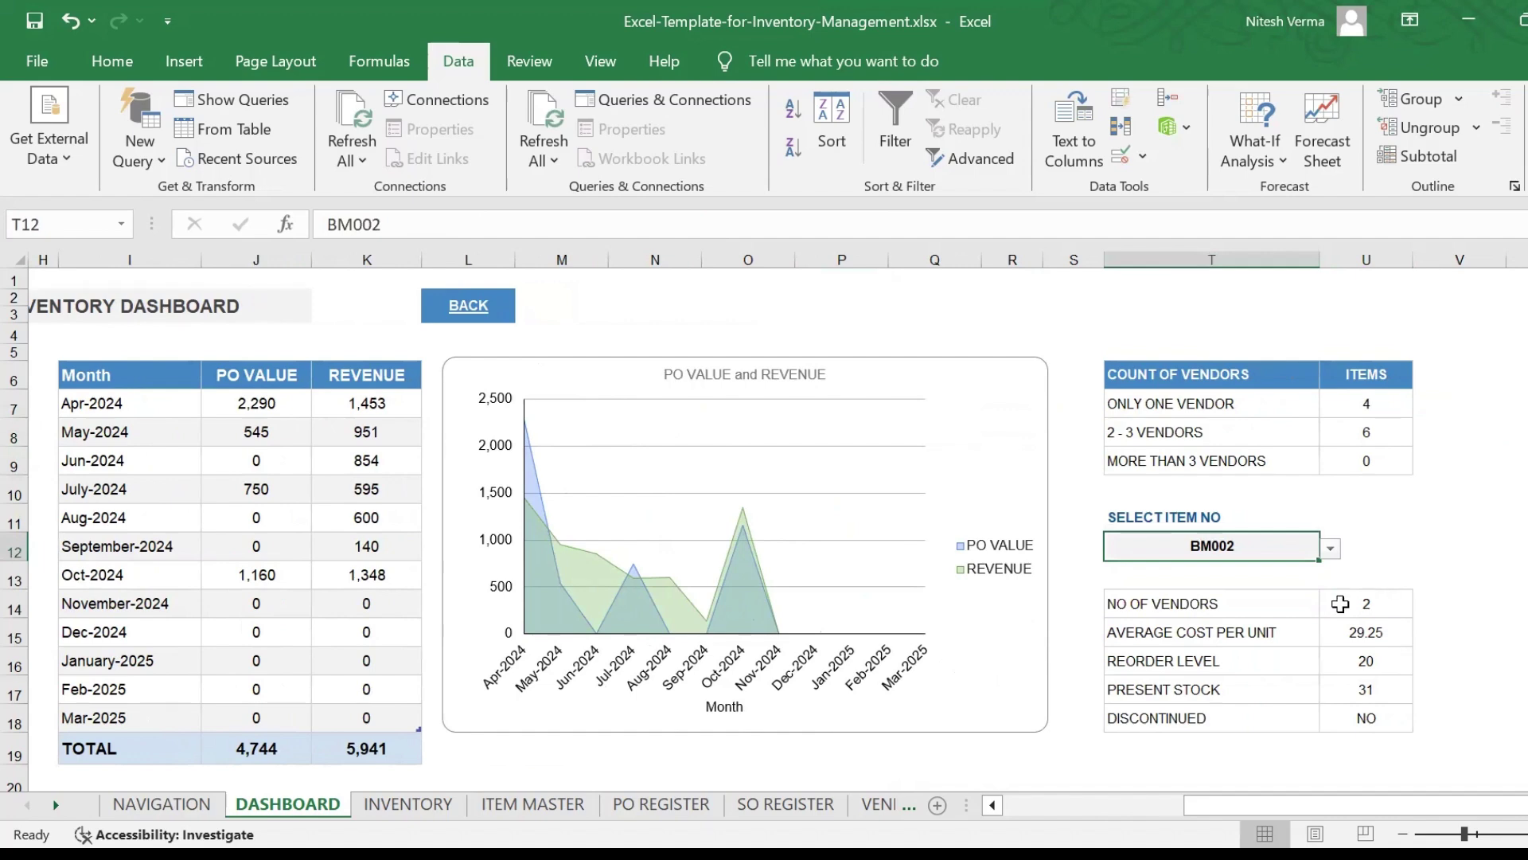
click(1313, 604)
click(1361, 602)
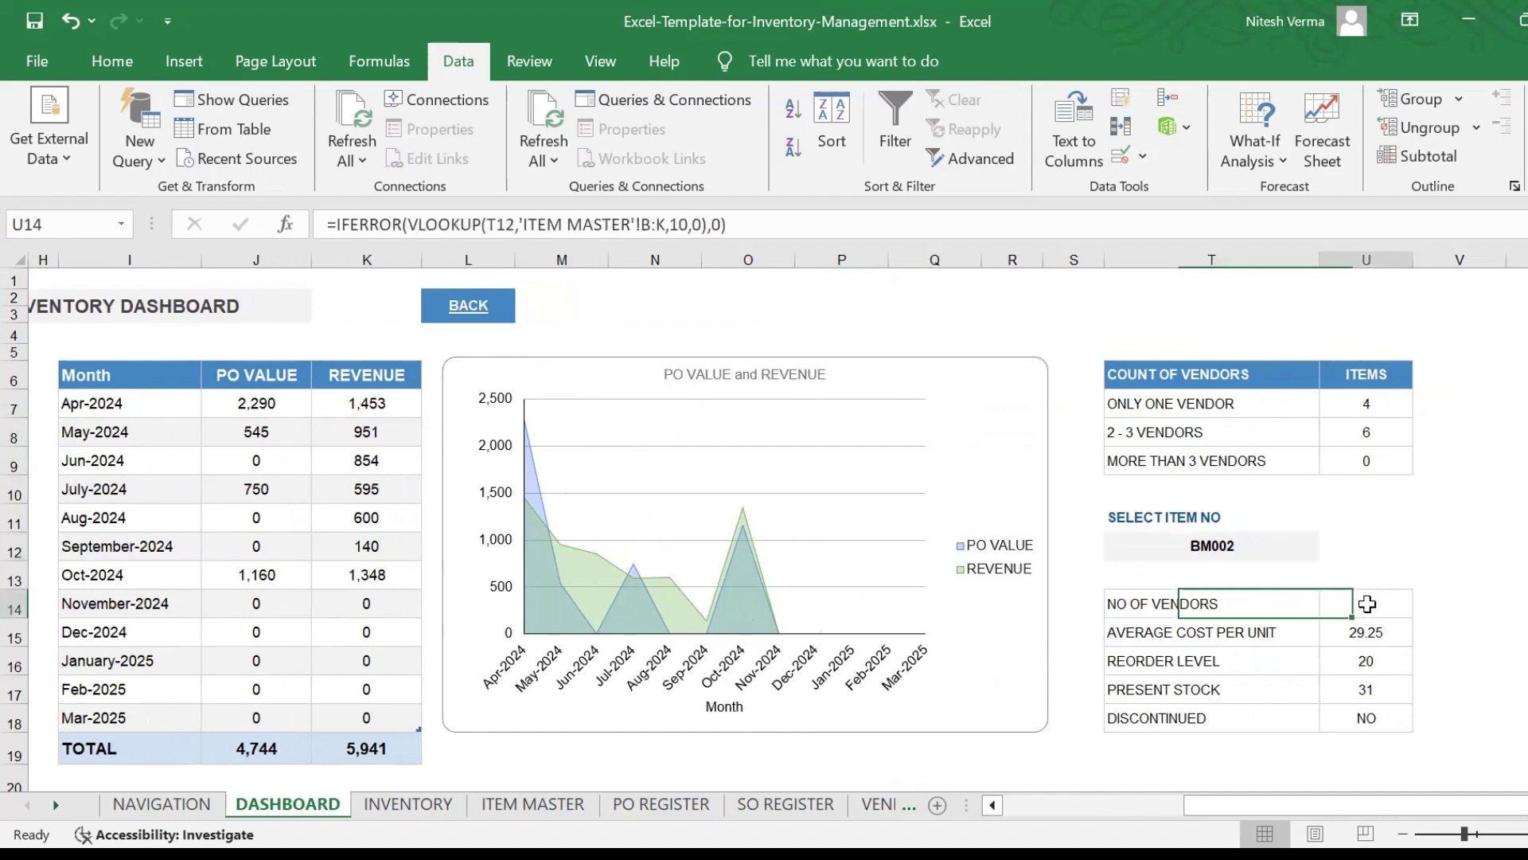
click(1263, 640)
click(1376, 631)
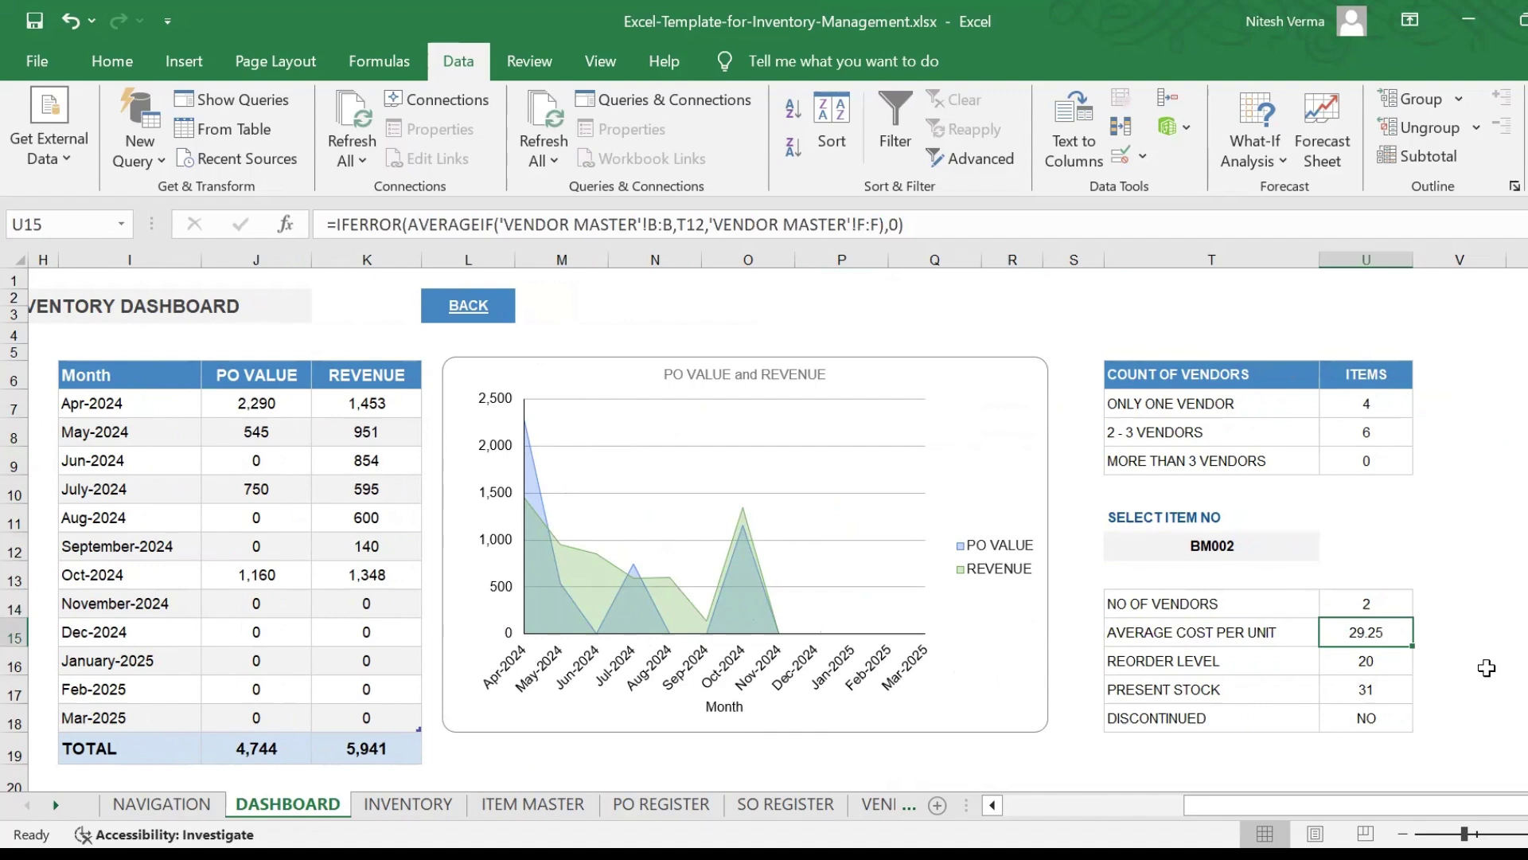
click(1258, 662)
click(1376, 661)
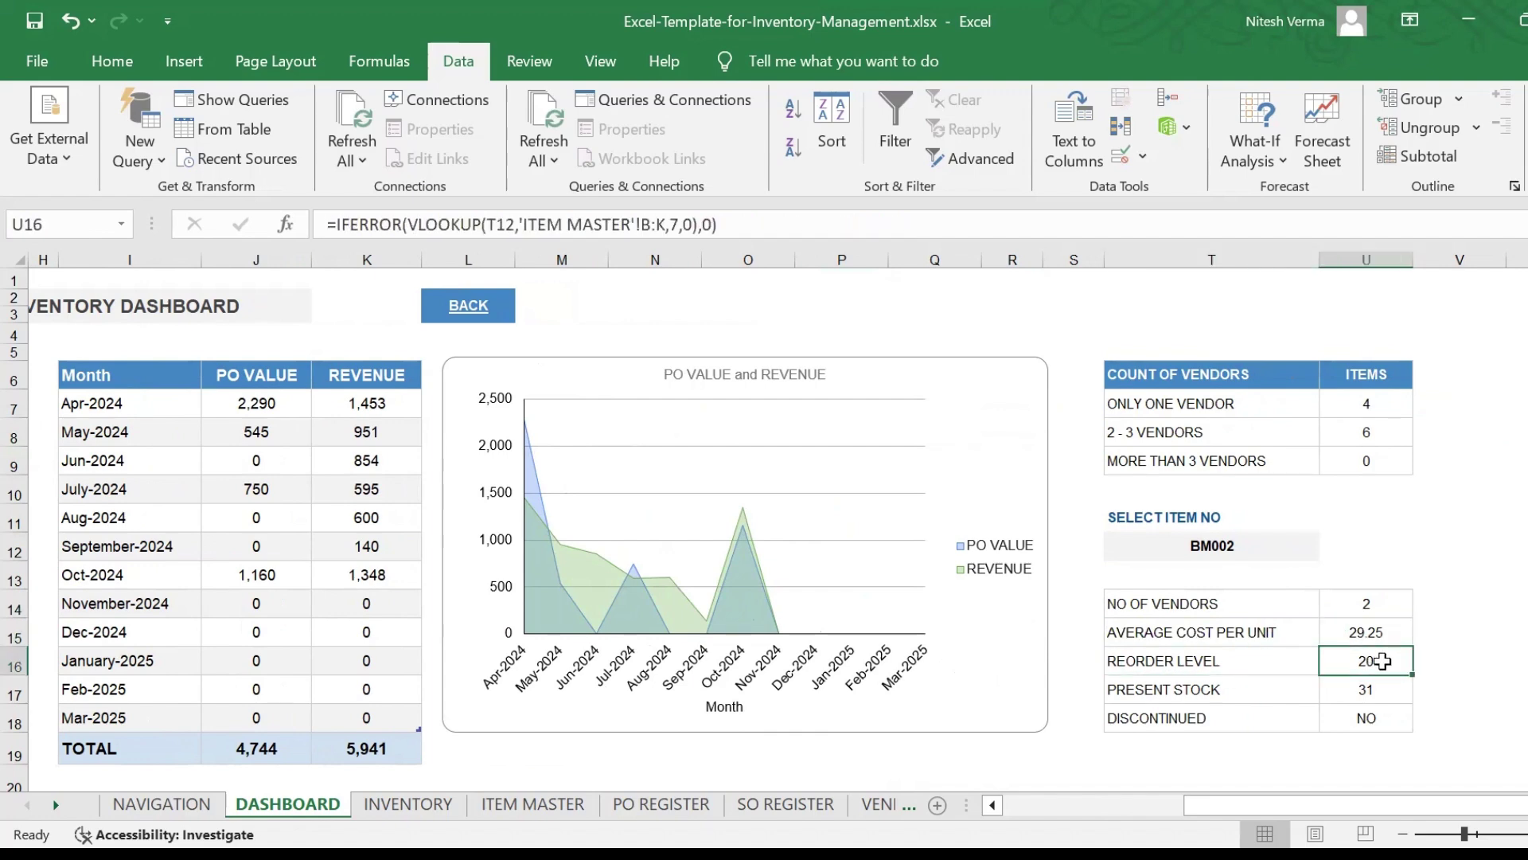
click(1277, 691)
click(1393, 691)
click(1274, 721)
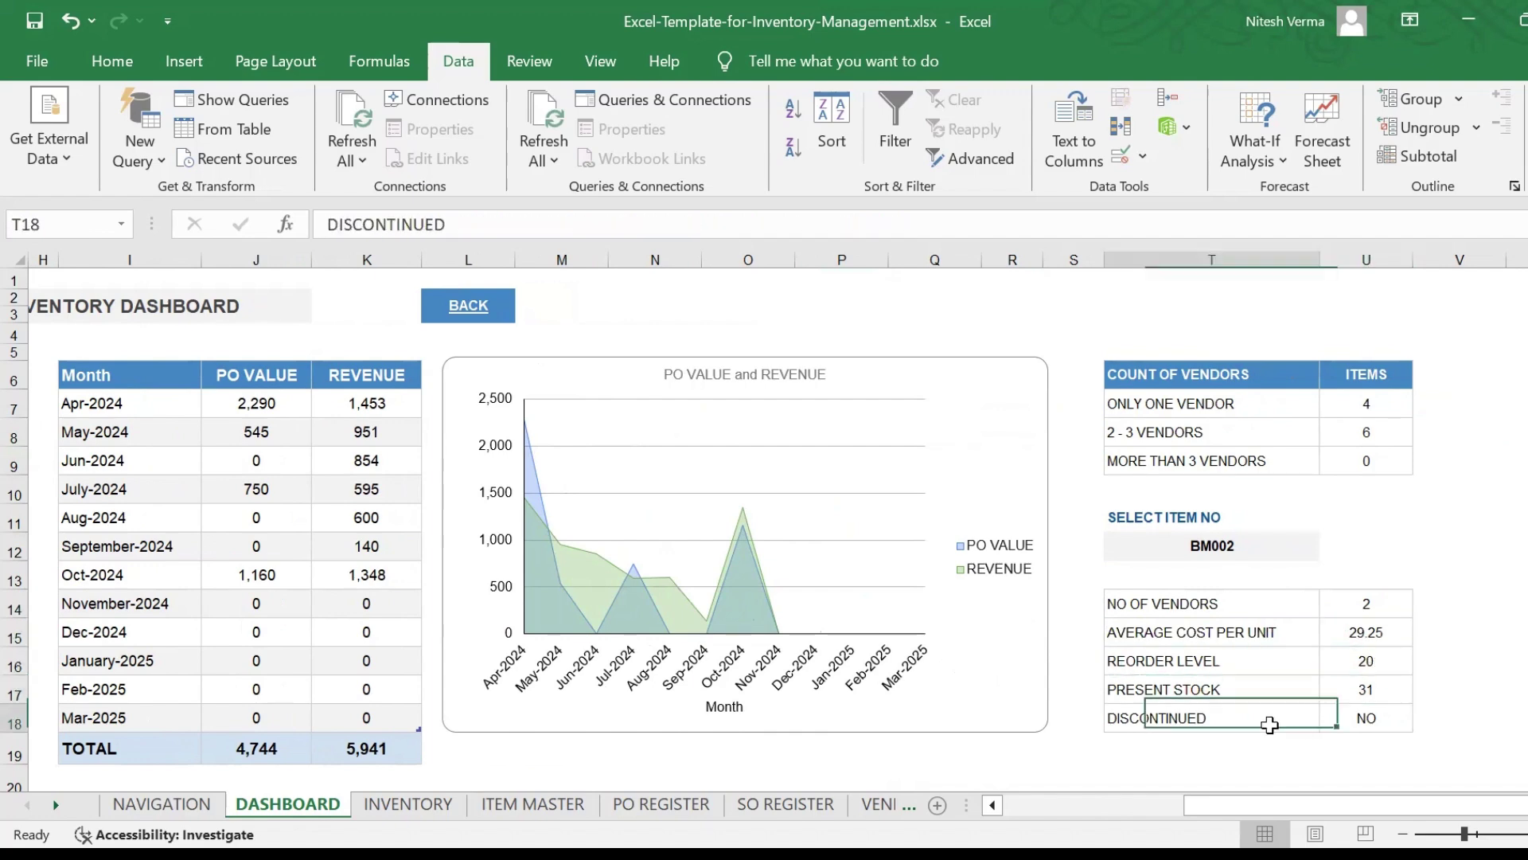
Select BM004 in the item selector and check its vendor count, average cost, reorder level and stock formulas
click(1405, 719)
click(1262, 545)
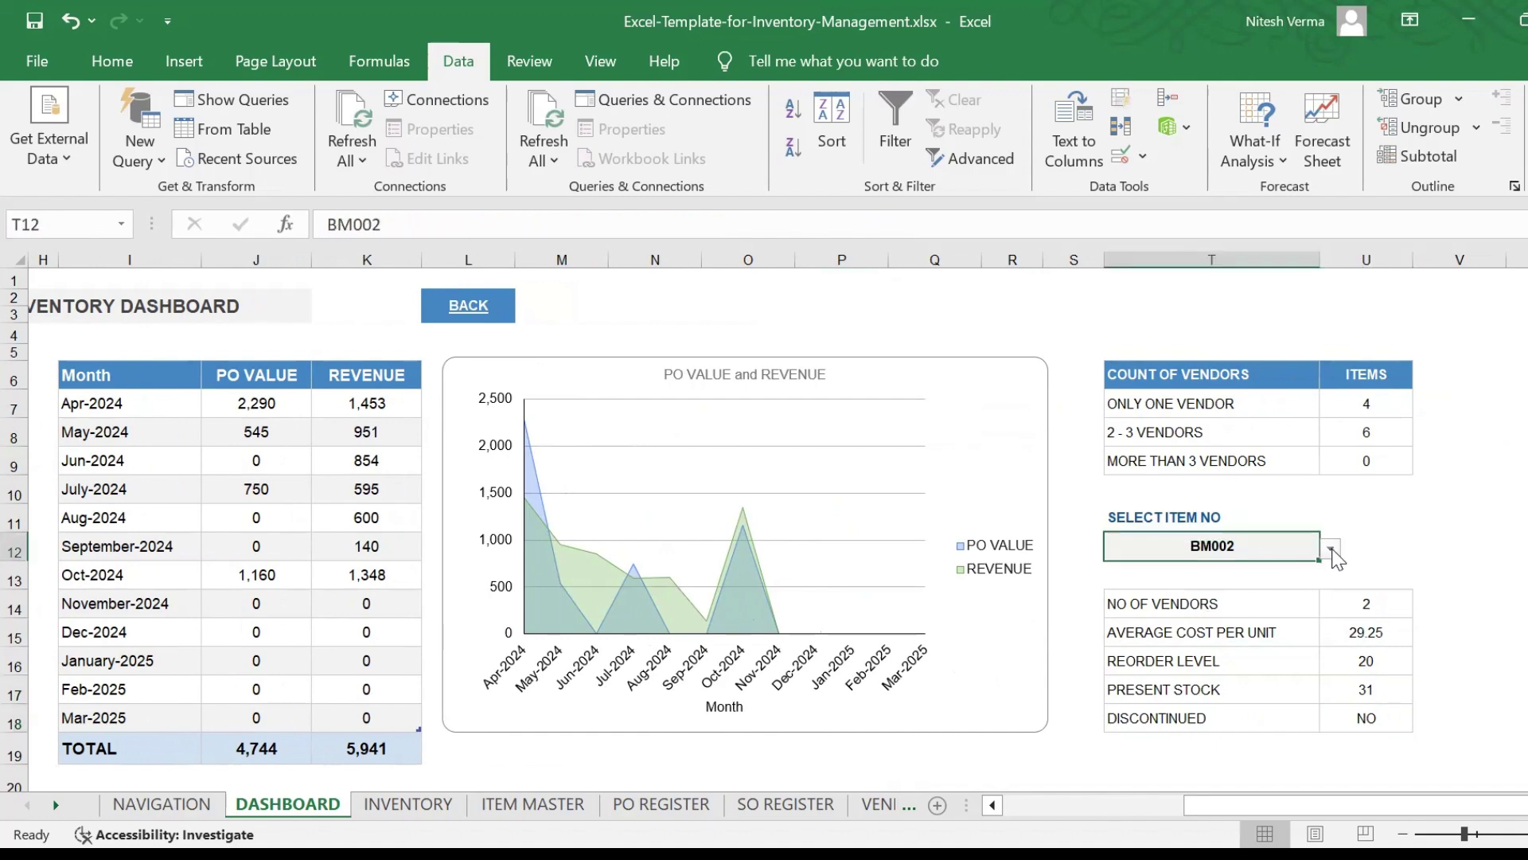
click(1331, 549)
click(1154, 598)
click(1437, 581)
click(1405, 606)
click(1391, 635)
click(1389, 662)
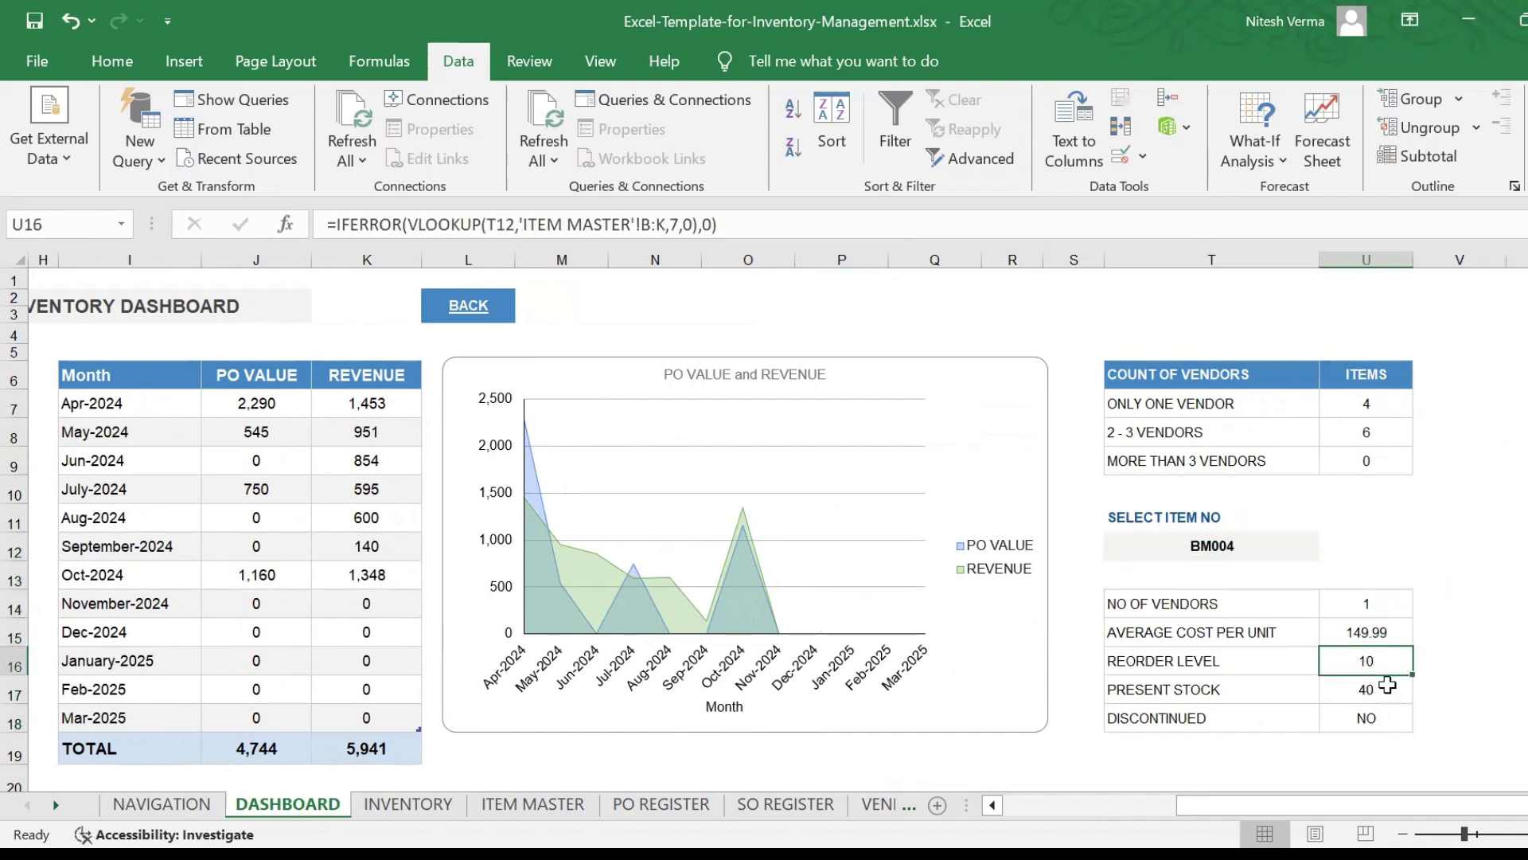
click(1399, 679)
Switch the item selector to BM003 and inspect the formula behind its discontinued YES
click(1293, 548)
click(1330, 549)
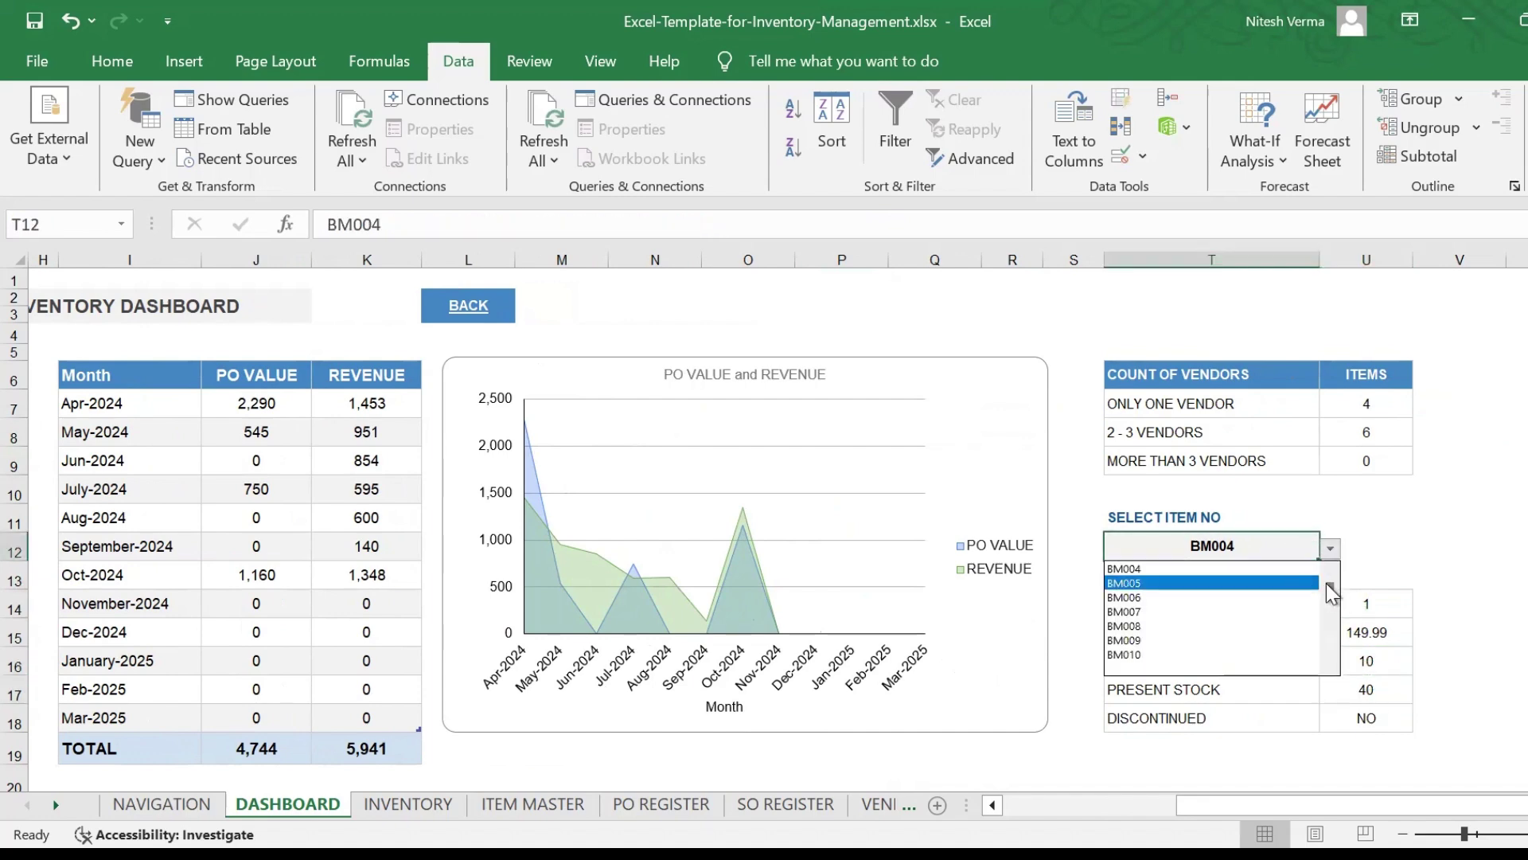
click(1328, 579)
click(1279, 599)
click(1483, 611)
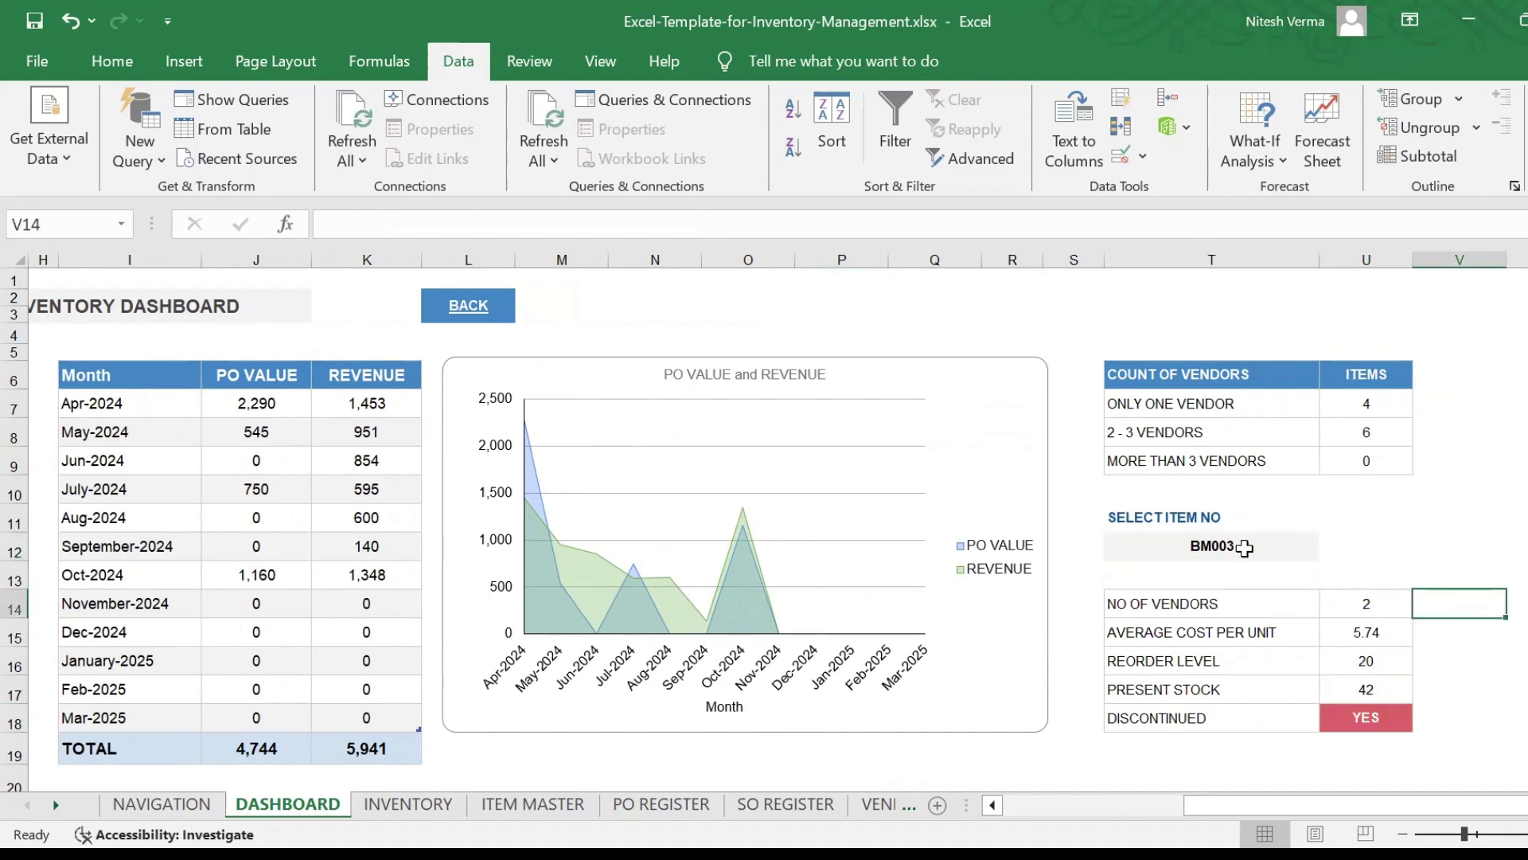
click(1360, 717)
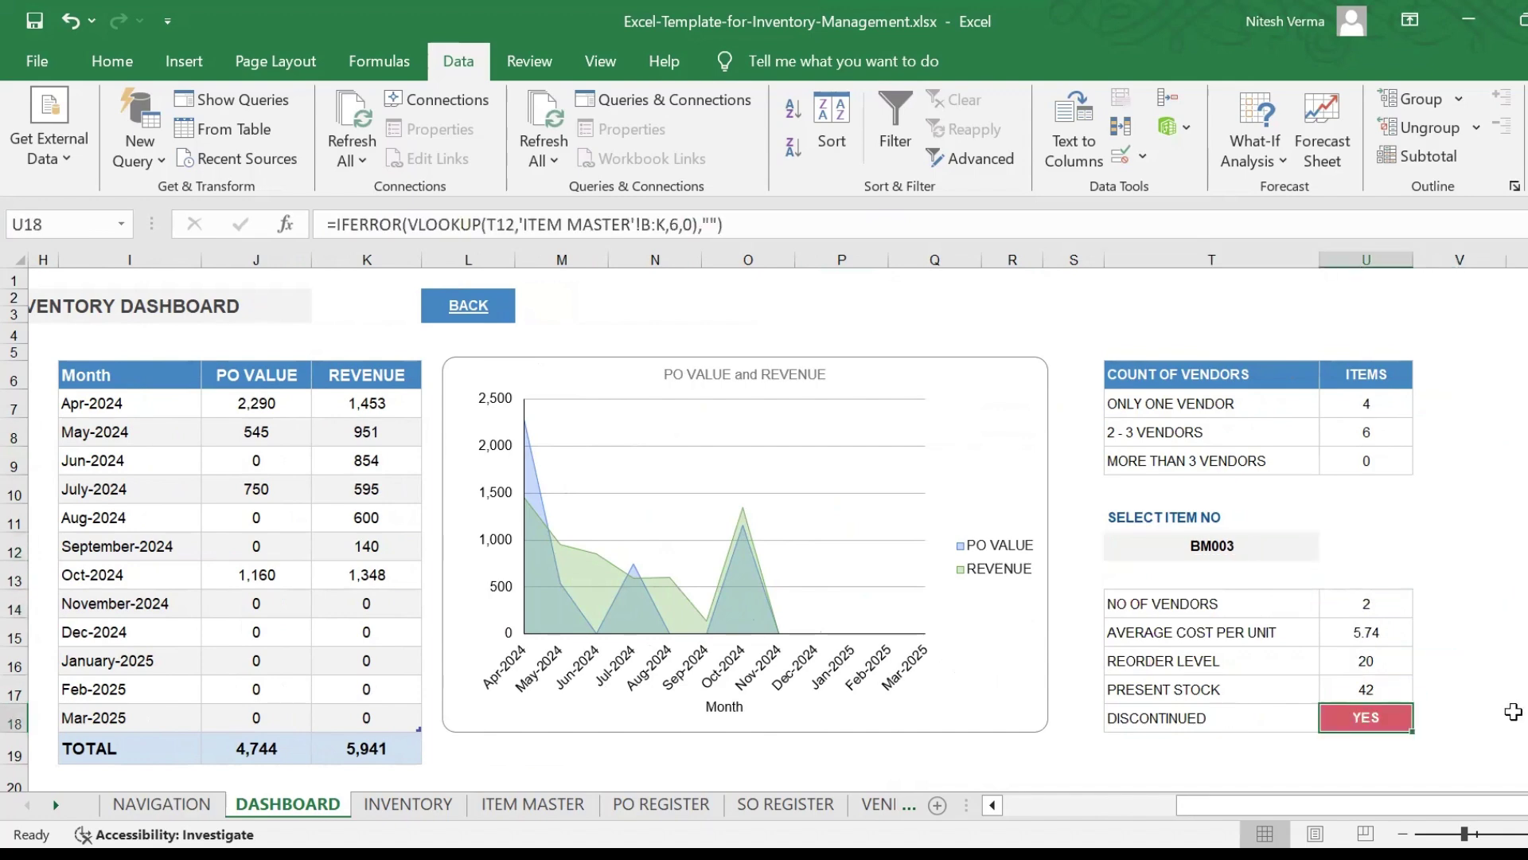
Set the item selector to BM005 and scroll back toward column A
click(1266, 546)
click(1329, 549)
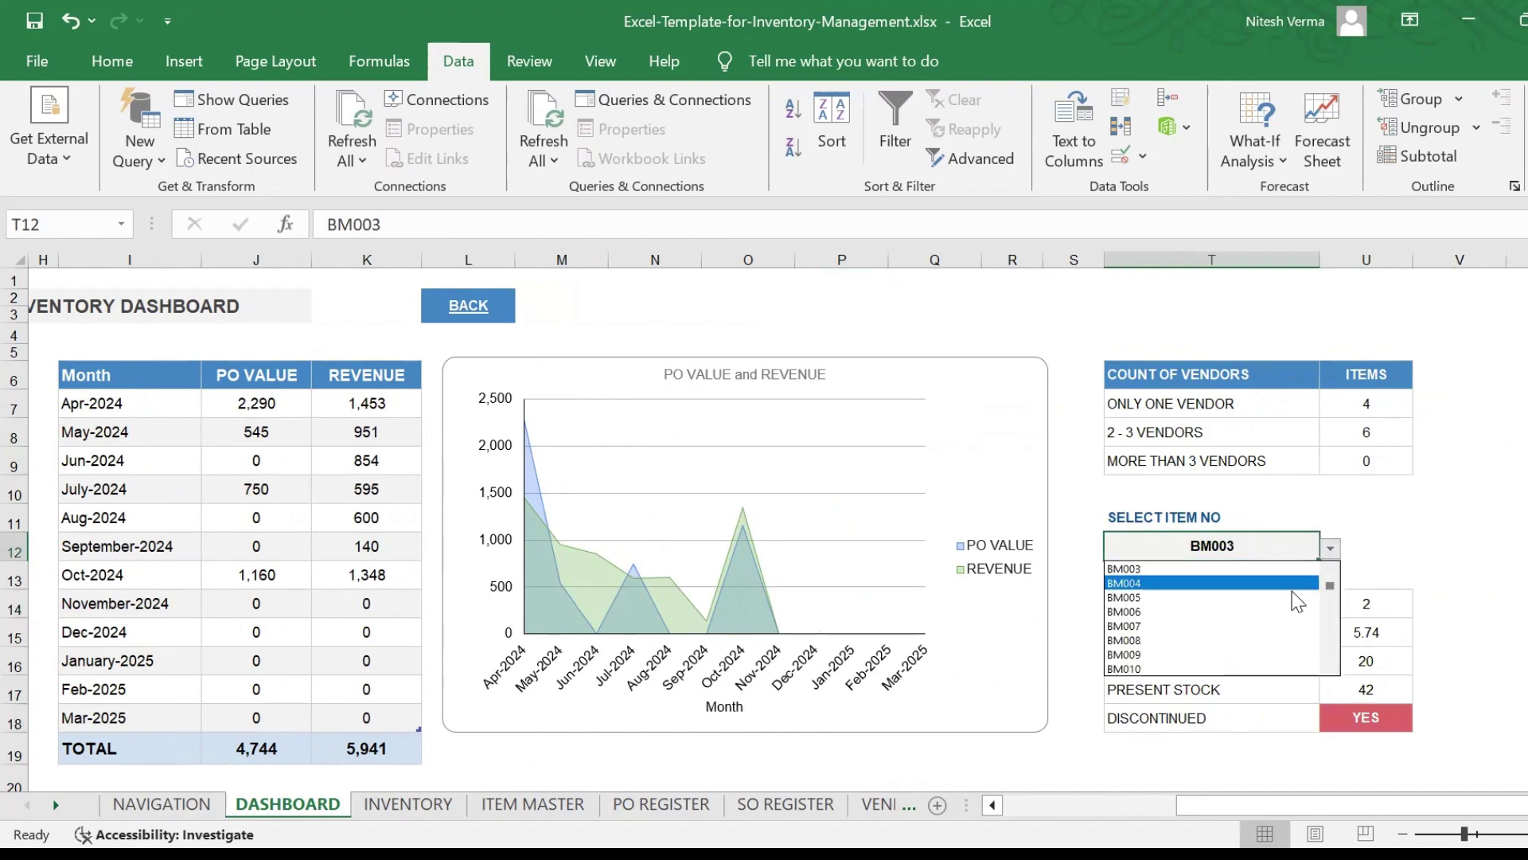
click(1274, 597)
click(1442, 585)
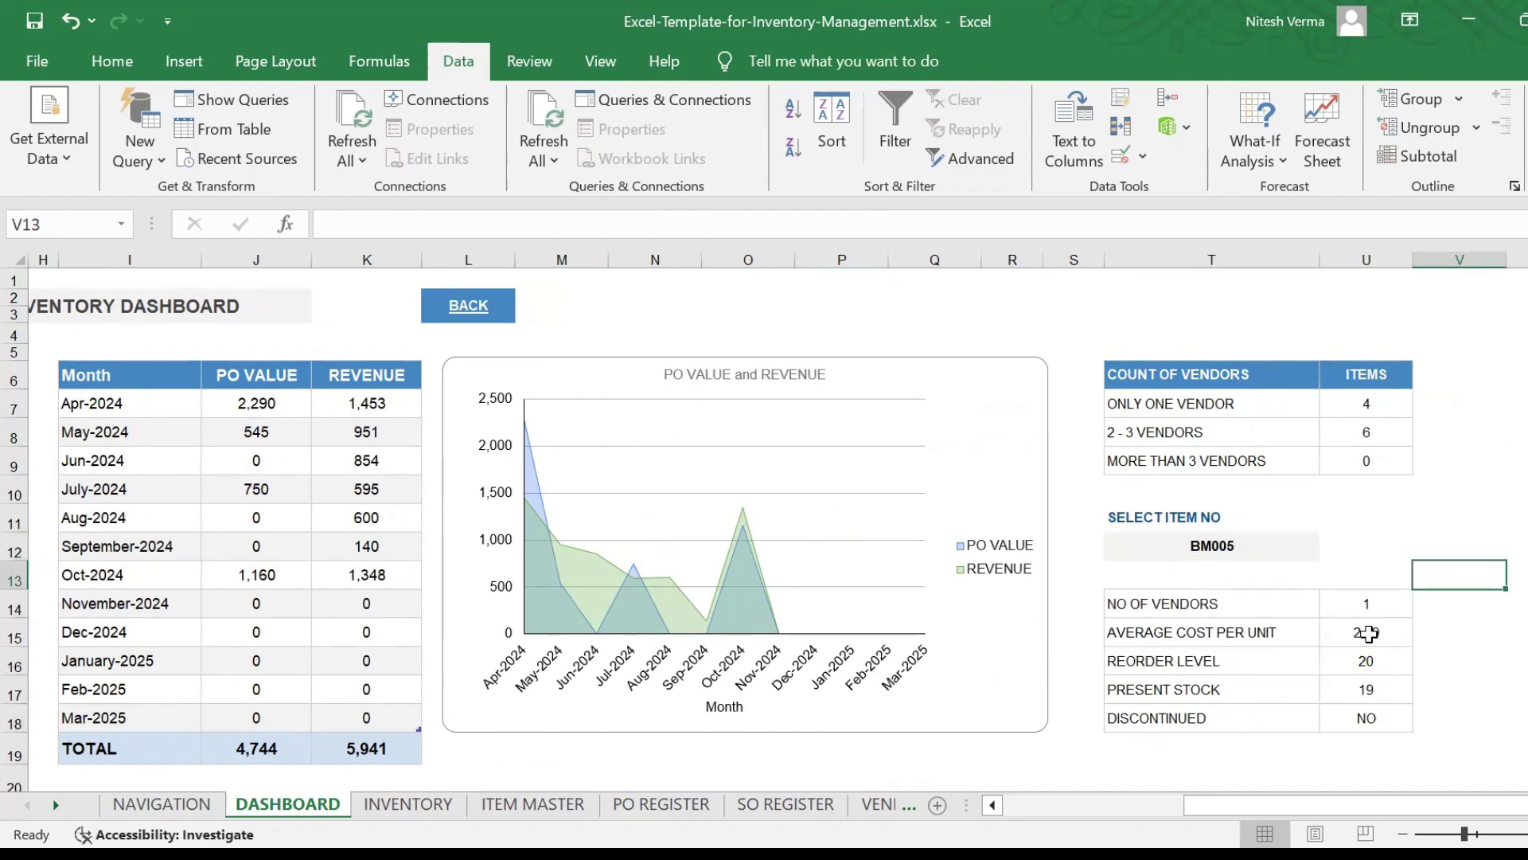
drag(1307, 809, 1057, 770)
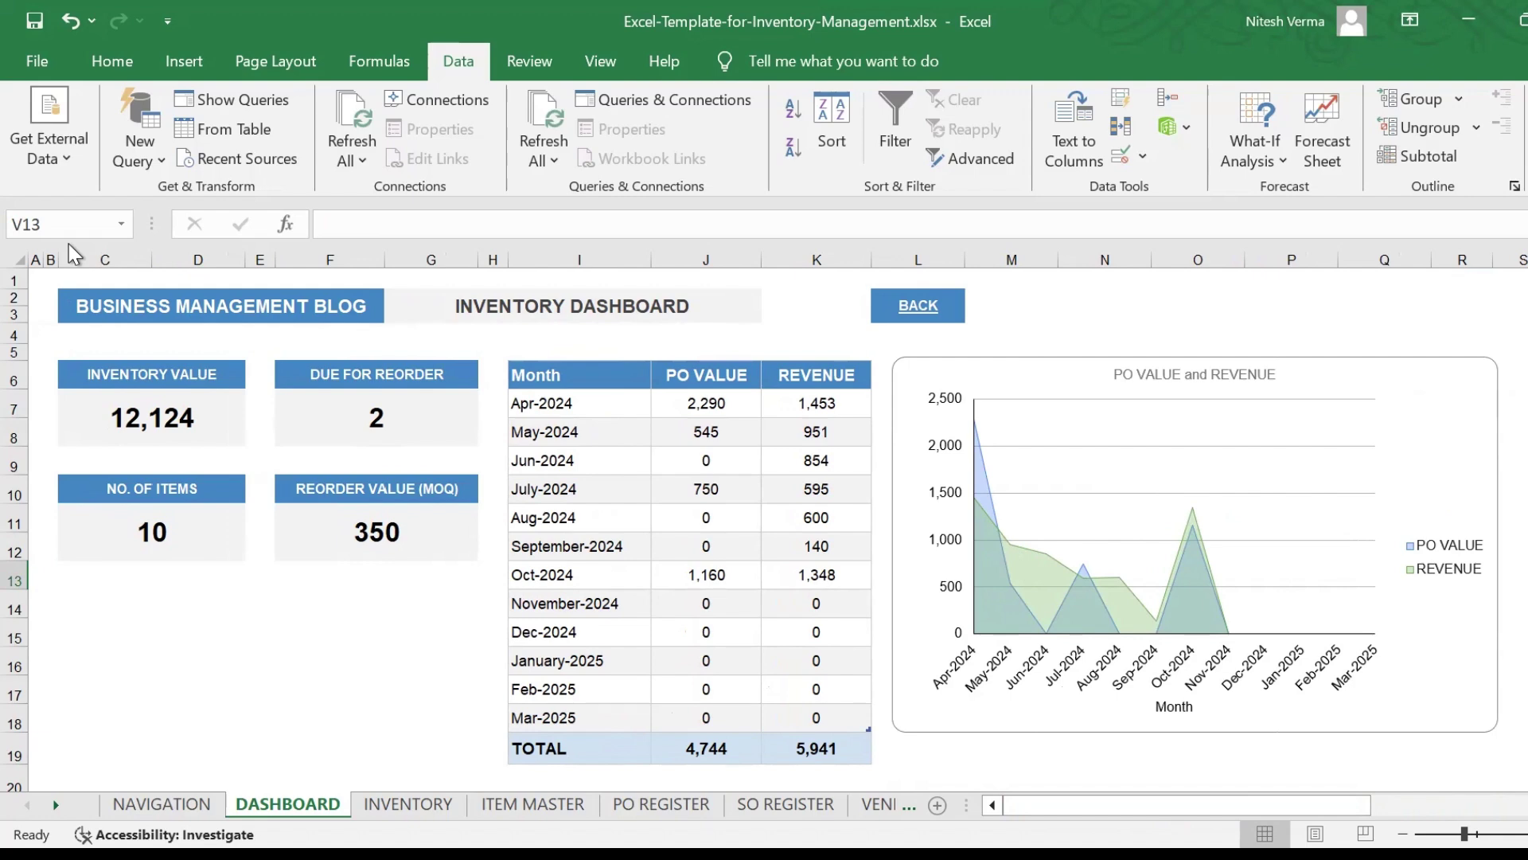
On INVENTORY, view BM001's item name lookup formula and its STOCK LOCATION column
click(429, 810)
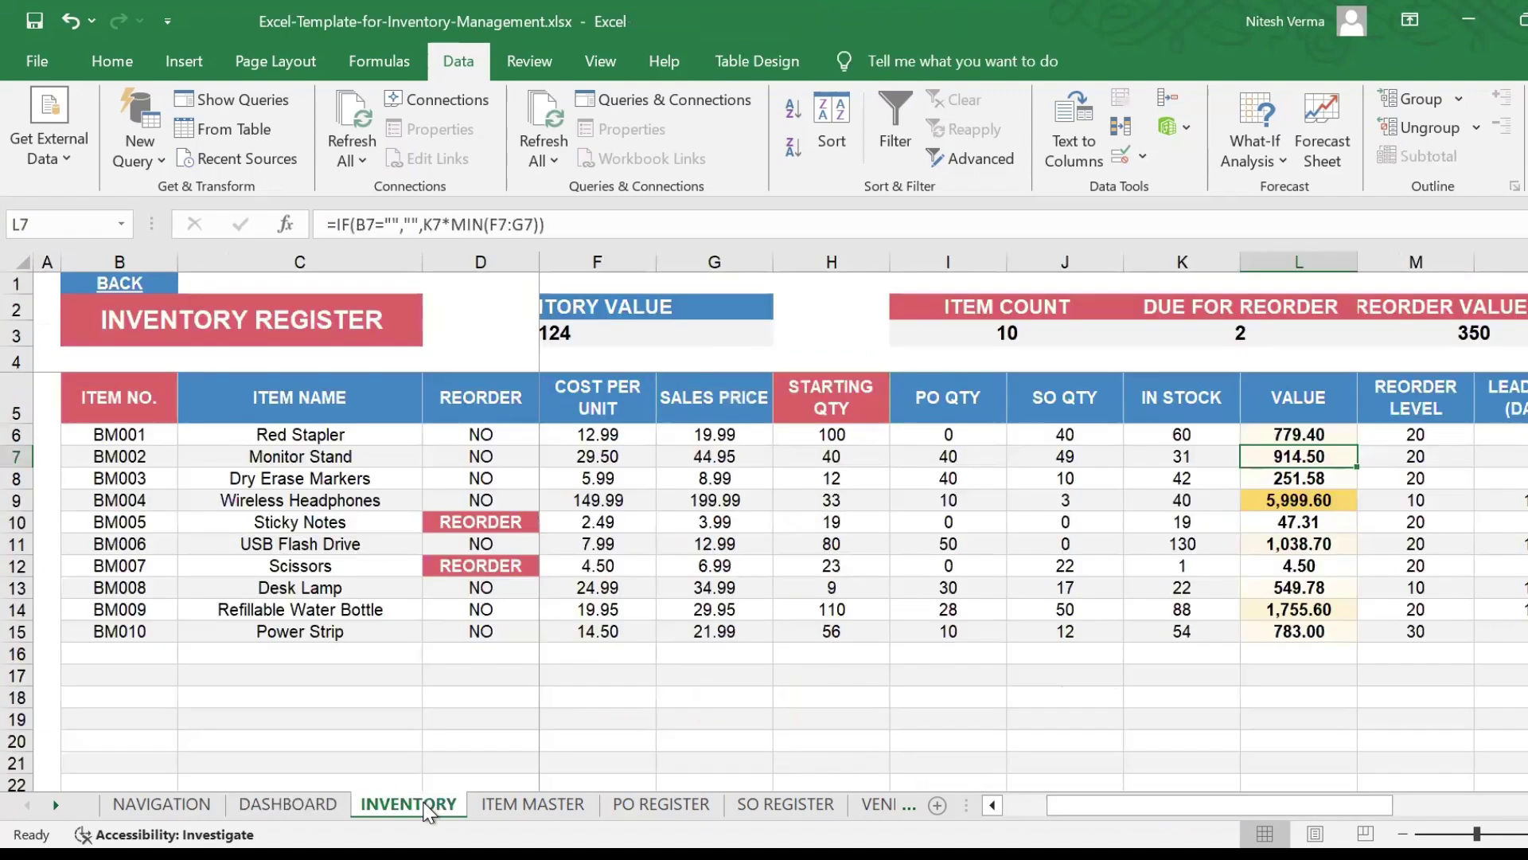
click(396, 689)
key(Up)
key(Up)
key(Up)
key(Up)
key(Up)
key(Up)
key(Up)
key(Up)
key(Up)
key(Up)
key(Up)
key(Up)
key(Up)
key(Up)
key(Up)
key(Up)
key(Up)
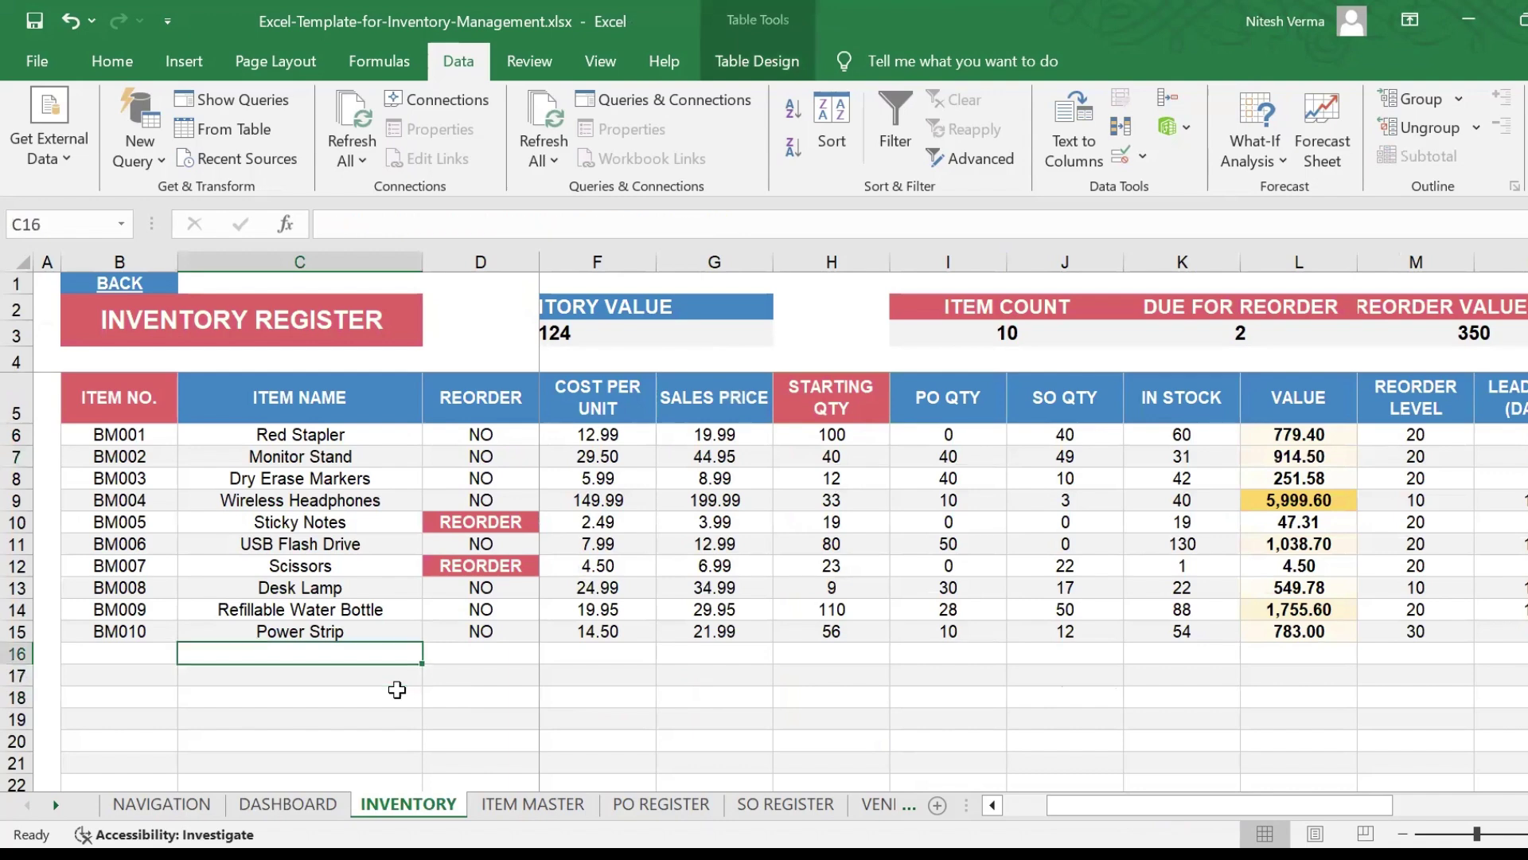
key(Down)
key(Down)
key(Down)
key(Down)
key(Right)
key(Right)
key(Right)
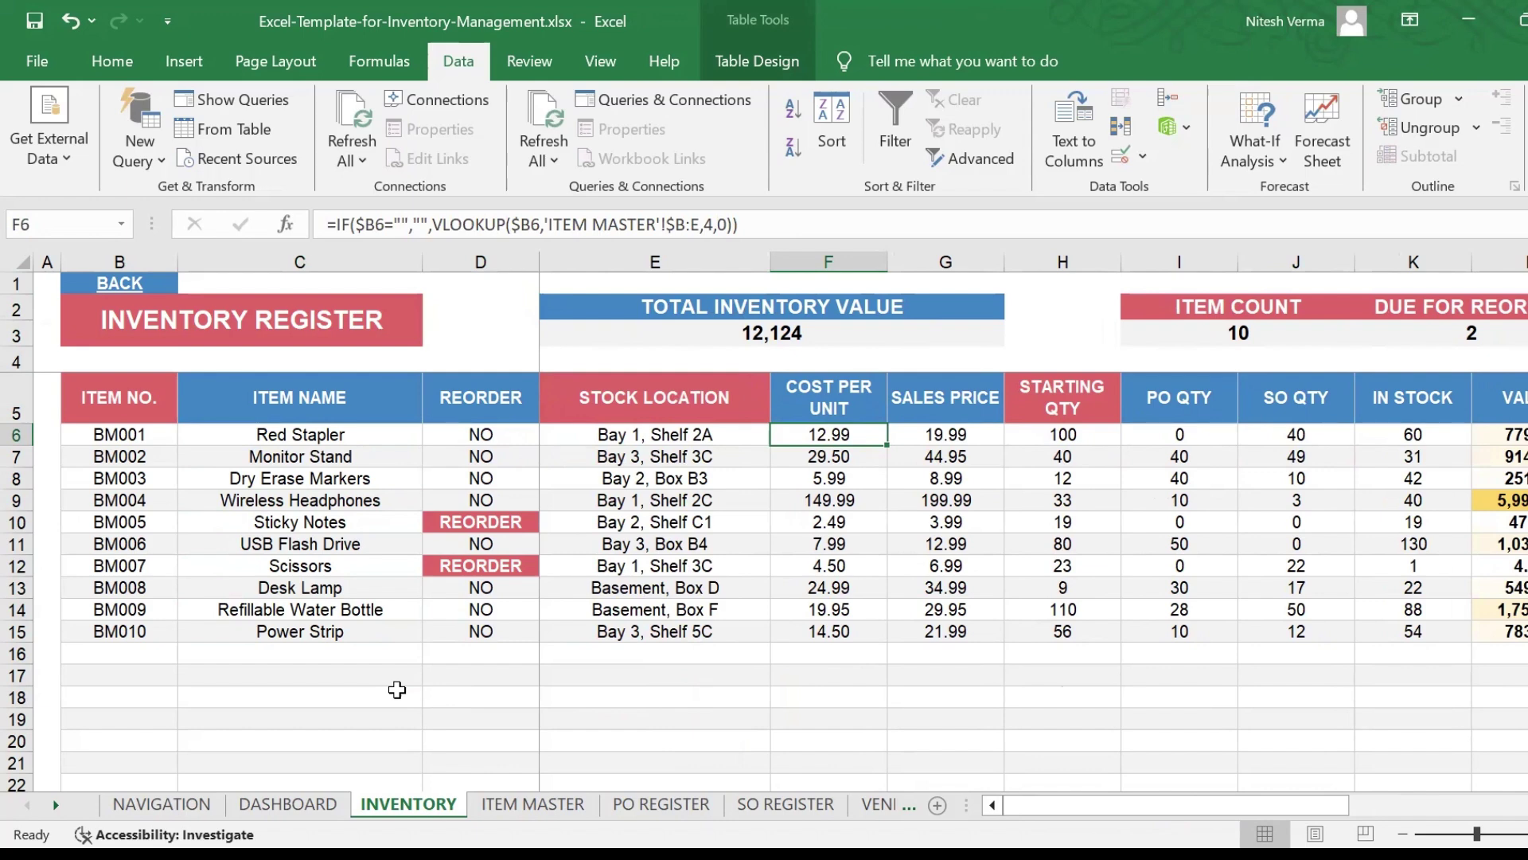
key(Left)
key(Left)
key(Left)
key(Left)
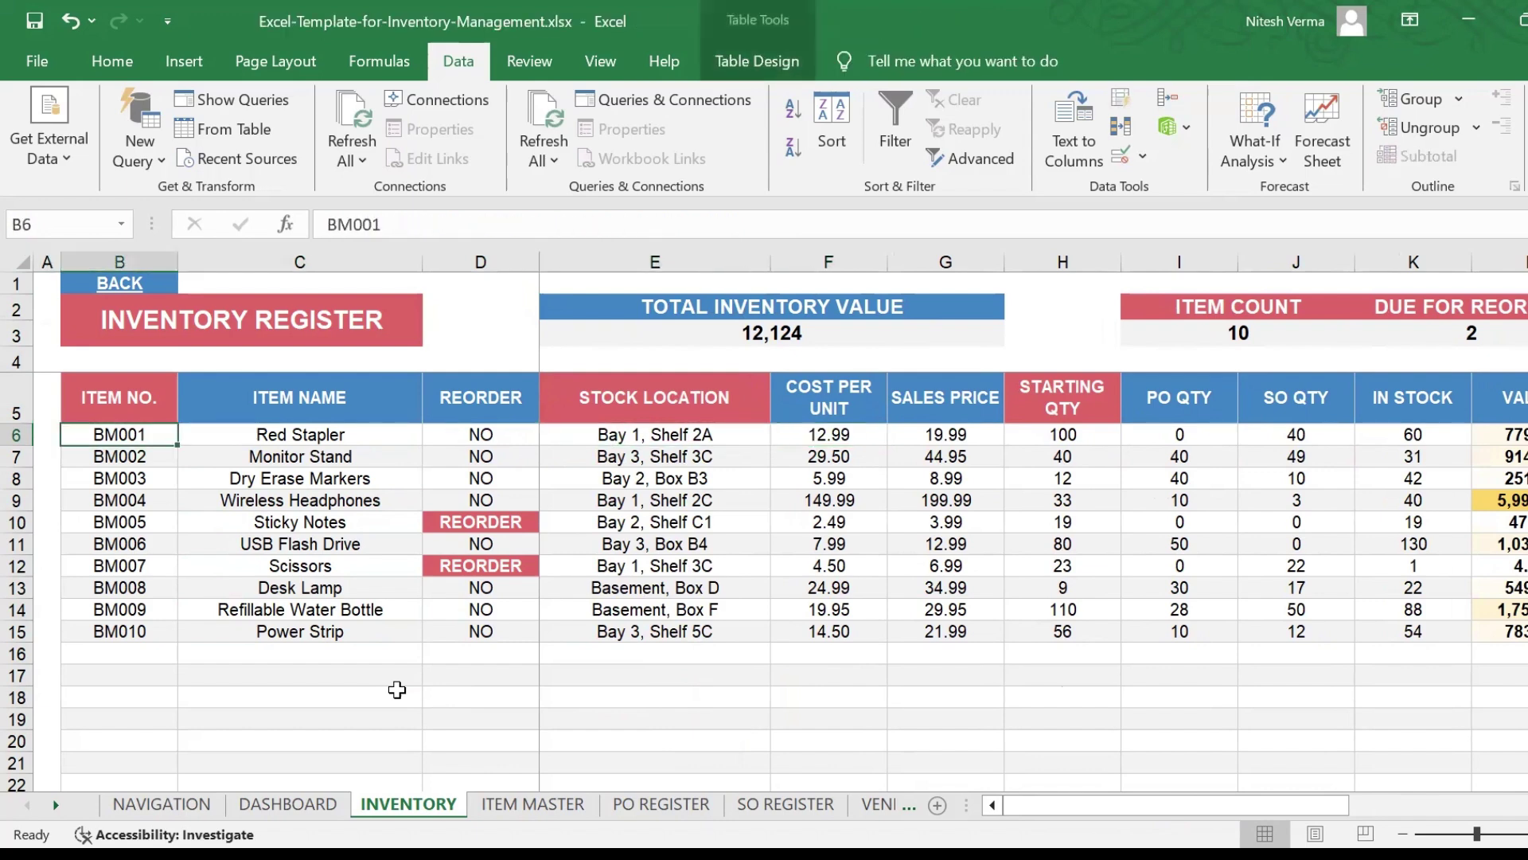
key(Right)
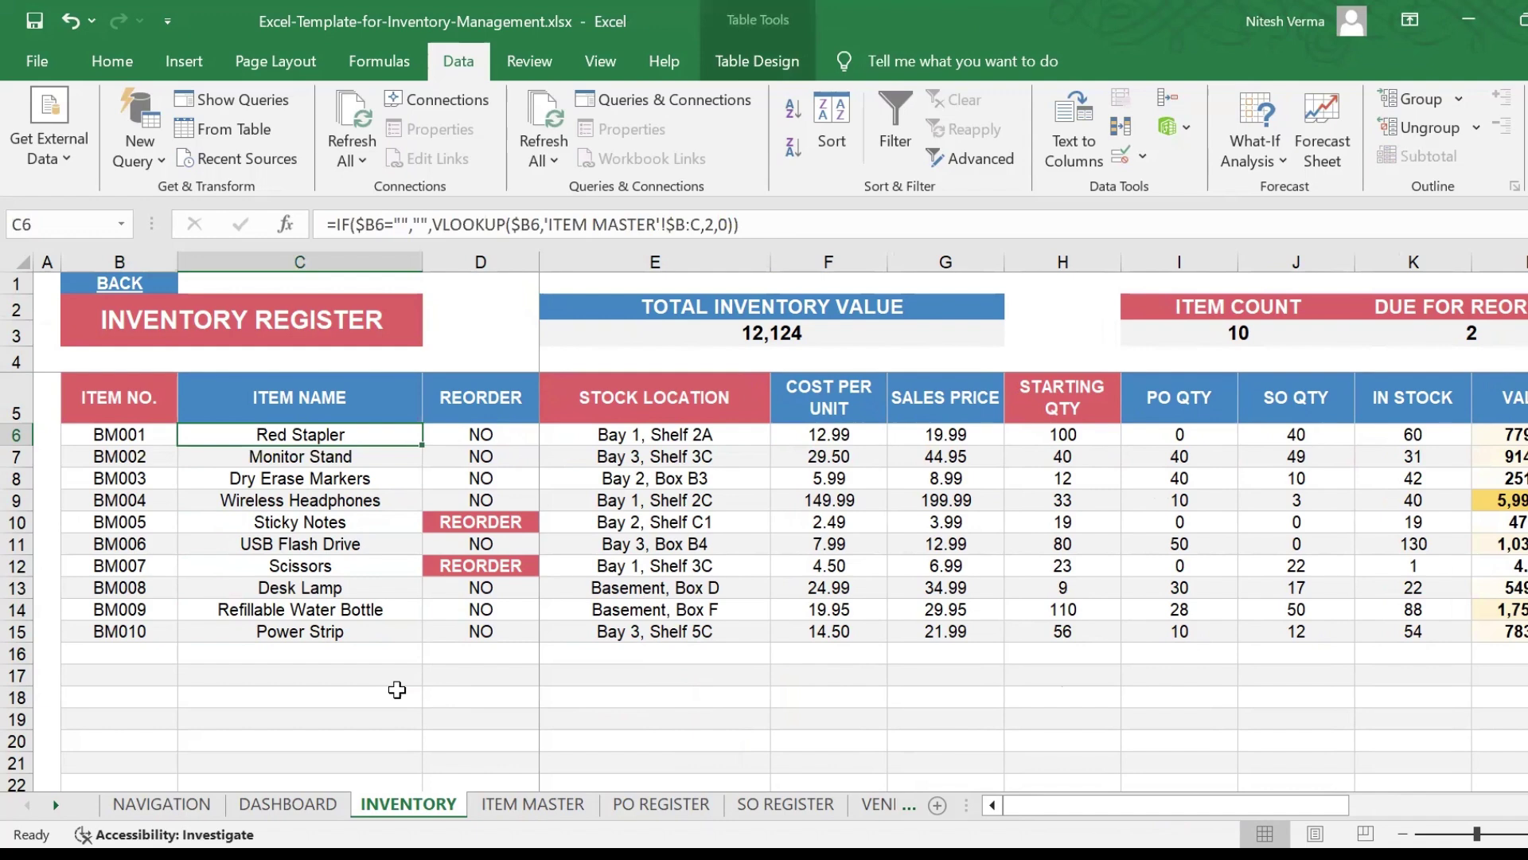
key(Right)
key(Right)
key(Right)
key(Right)
key(Right)
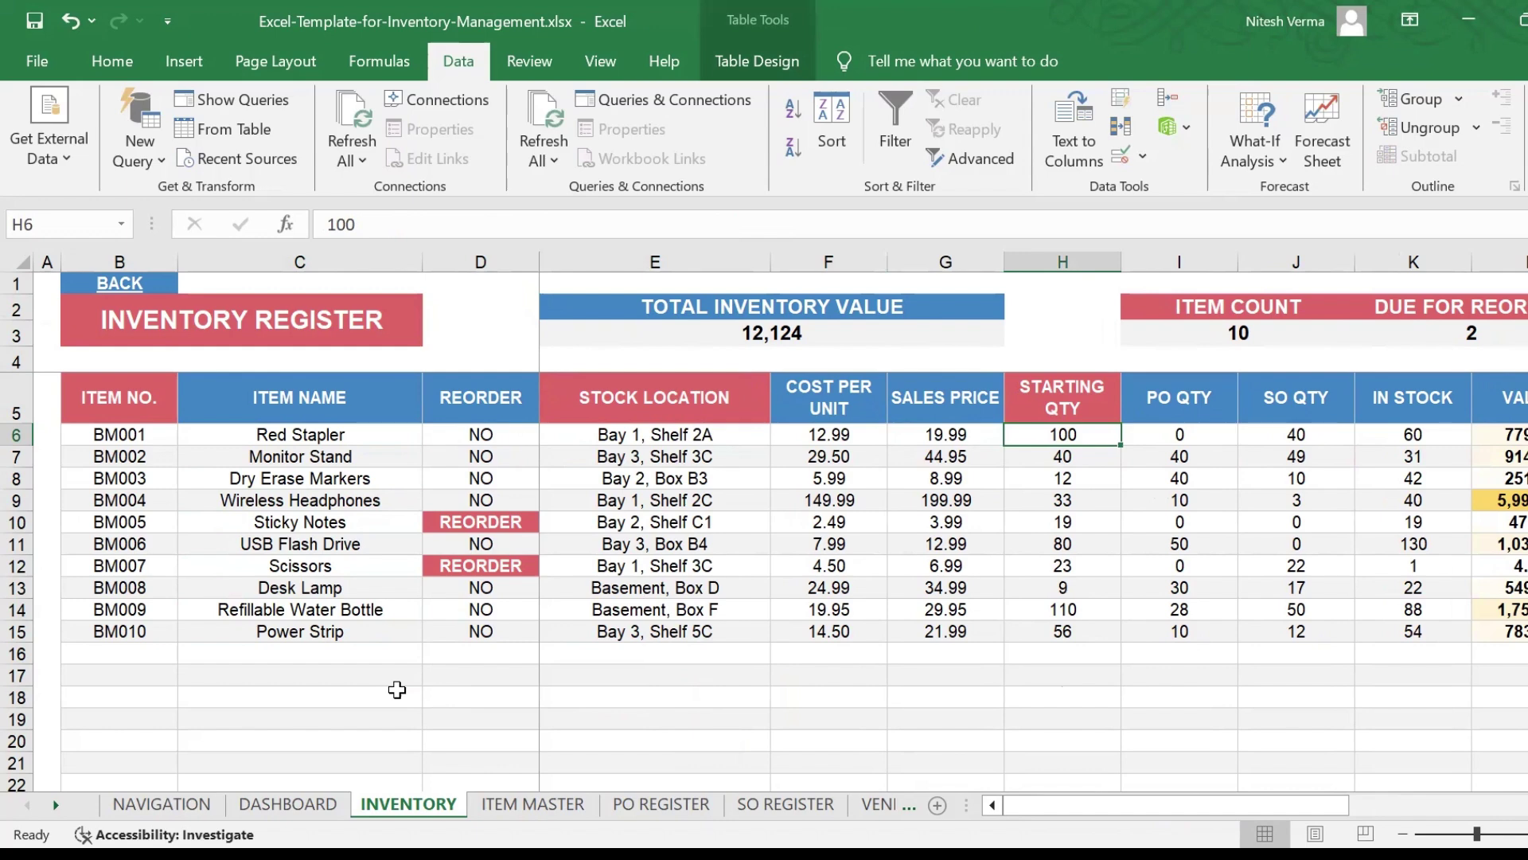
Enter a duplicate BM006 in B16 so both copies are highlighted red
key(Down)
key(Down)
key(Down)
key(Down)
key(Down)
key(Down)
key(Down)
key(Down)
key(Down)
key(Down)
key(Down)
key(Down)
key(Up)
key(Up)
key(Left)
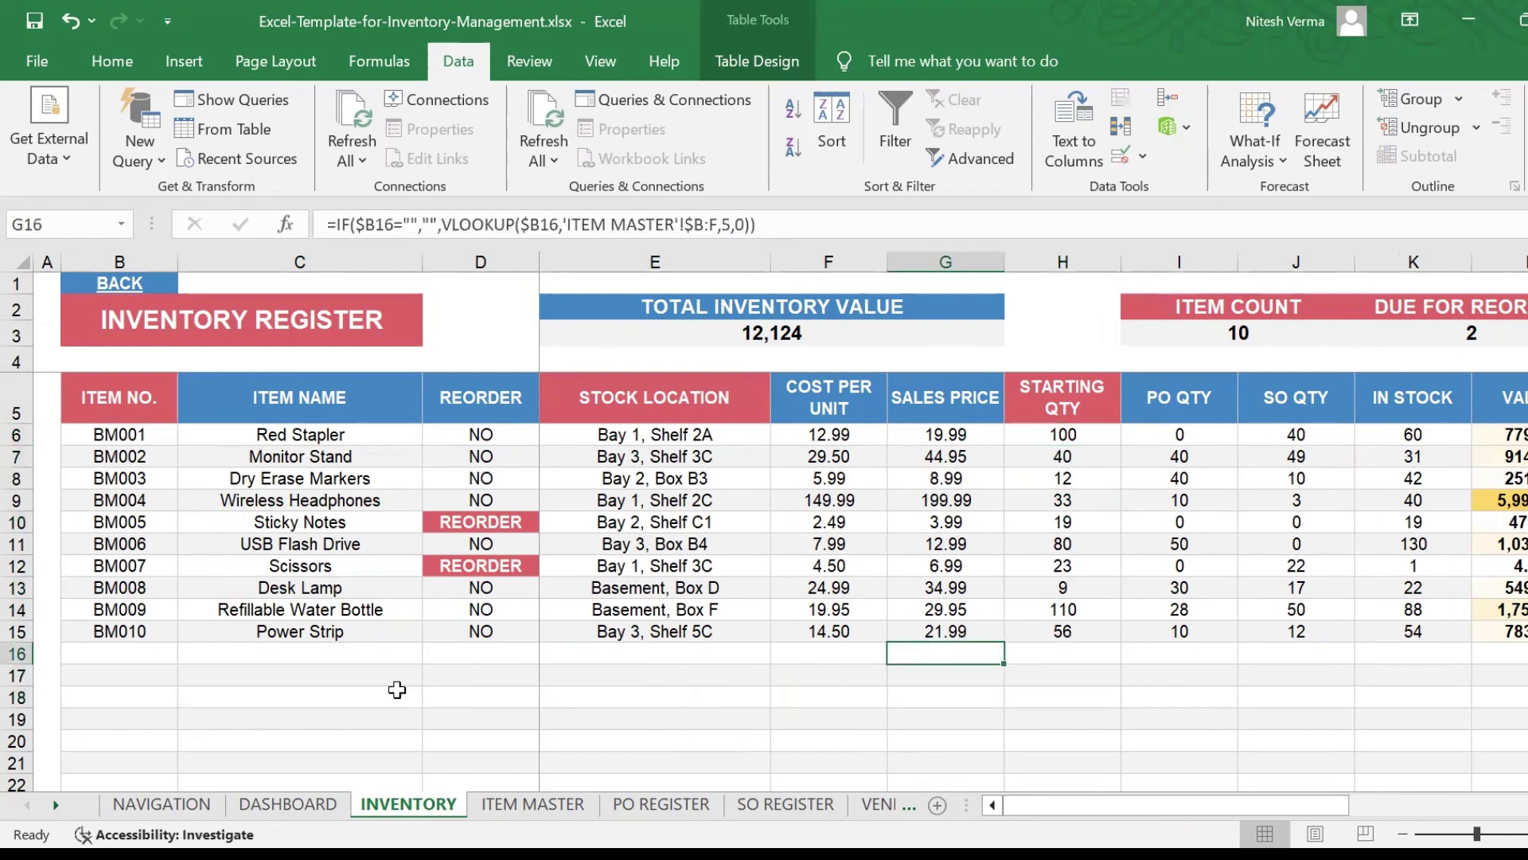
key(Left)
key(Left)
key(Left)
key(Left)
key(Left)
text(B)
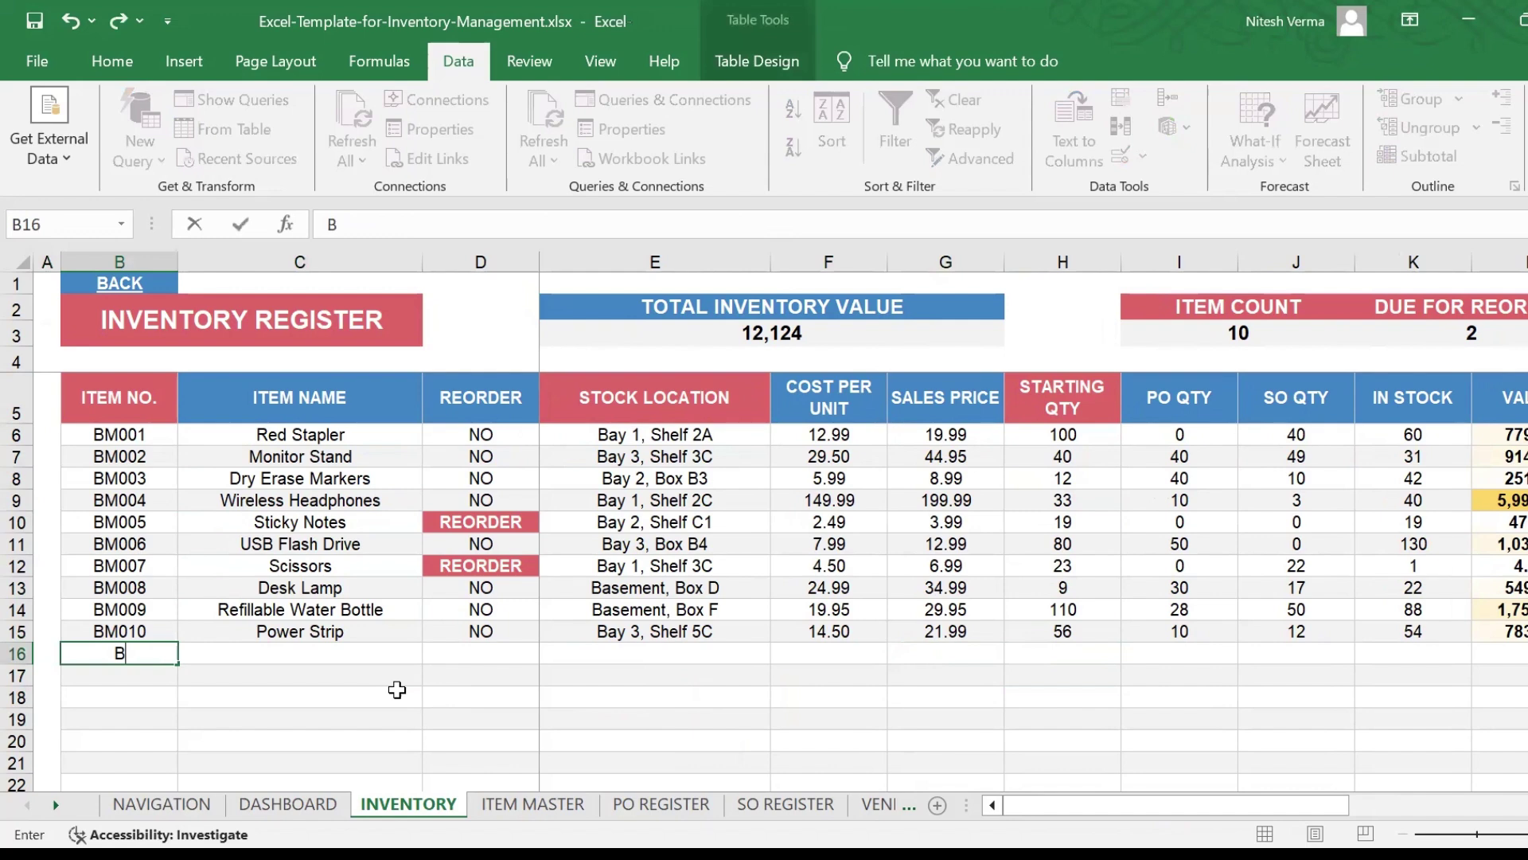
text(M006)
key(Tab)
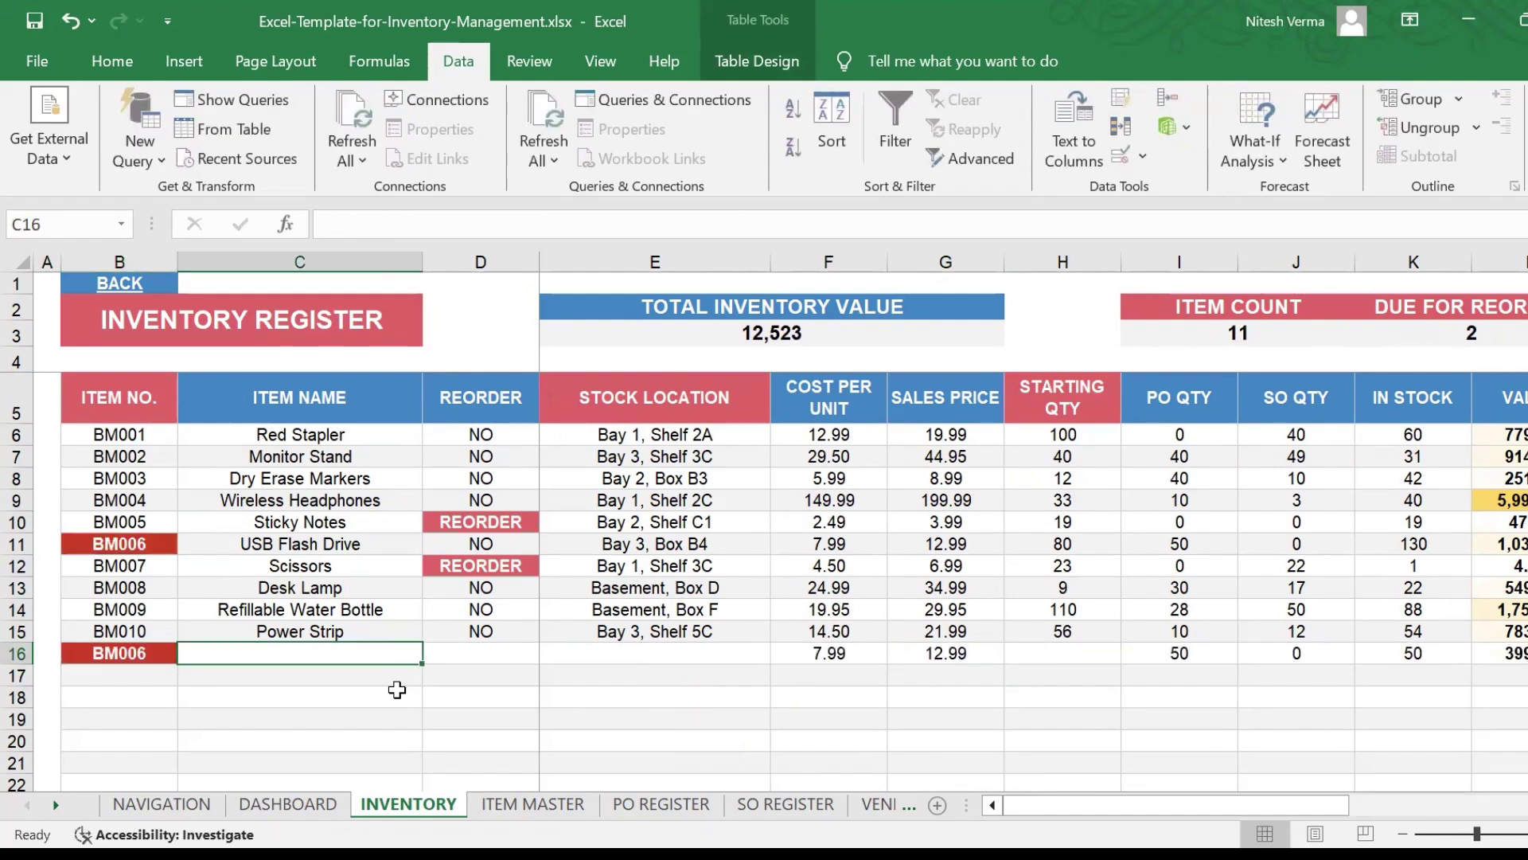
key(Left)
key(Up)
key(Up)
key(Up)
key(Up)
key(Up)
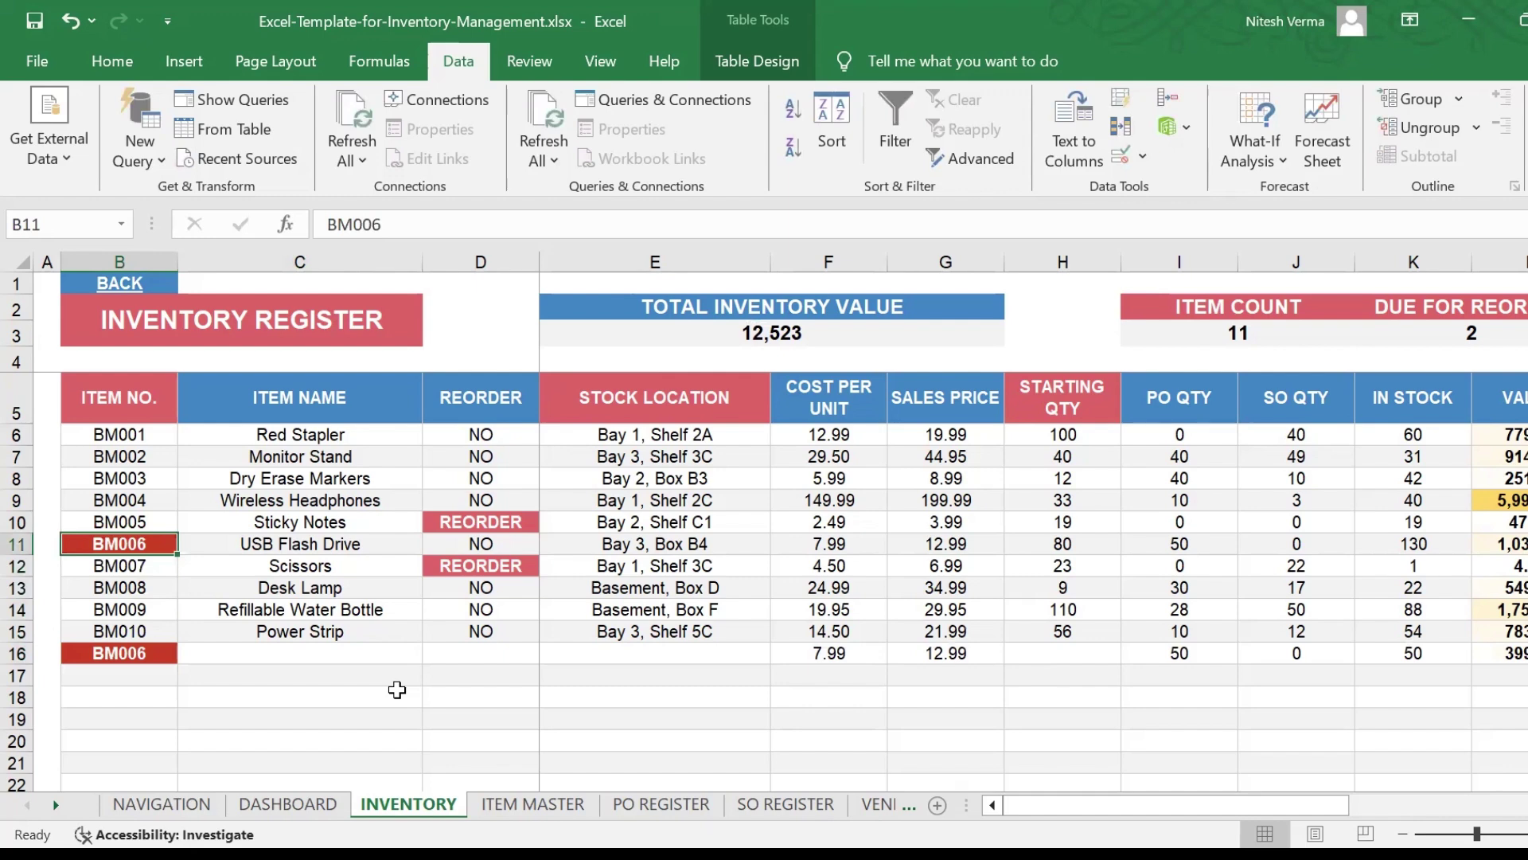
Delete the duplicate BM006 from row 16, leaving ten items in the register
key(Down)
key(Down)
key(Down)
key(Down)
key(Down)
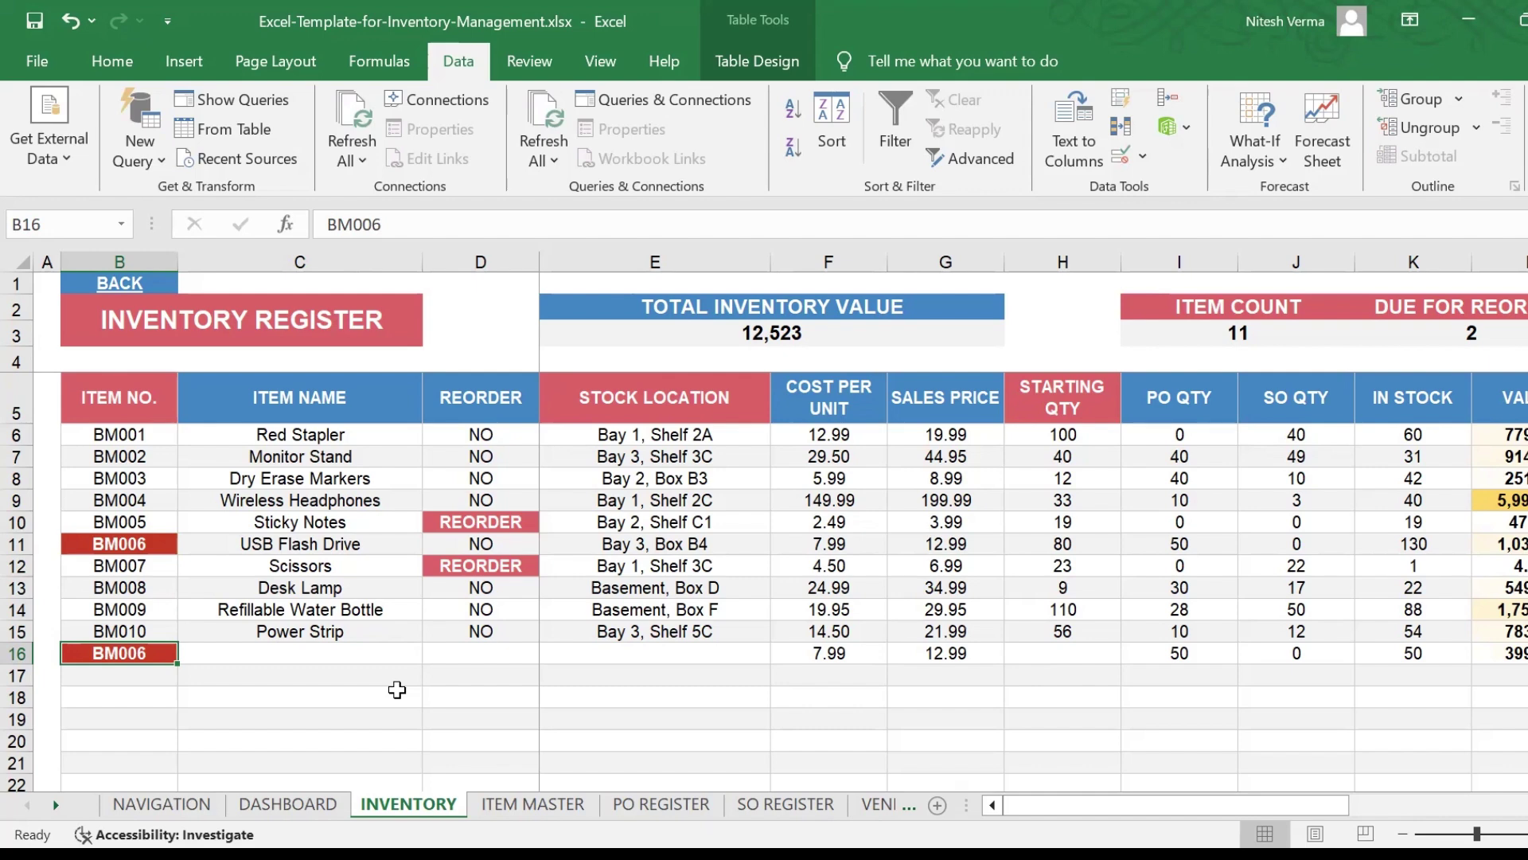
key(Delete)
key(Up)
key(Up)
key(Right)
key(Right)
key(Right)
key(Right)
key(Right)
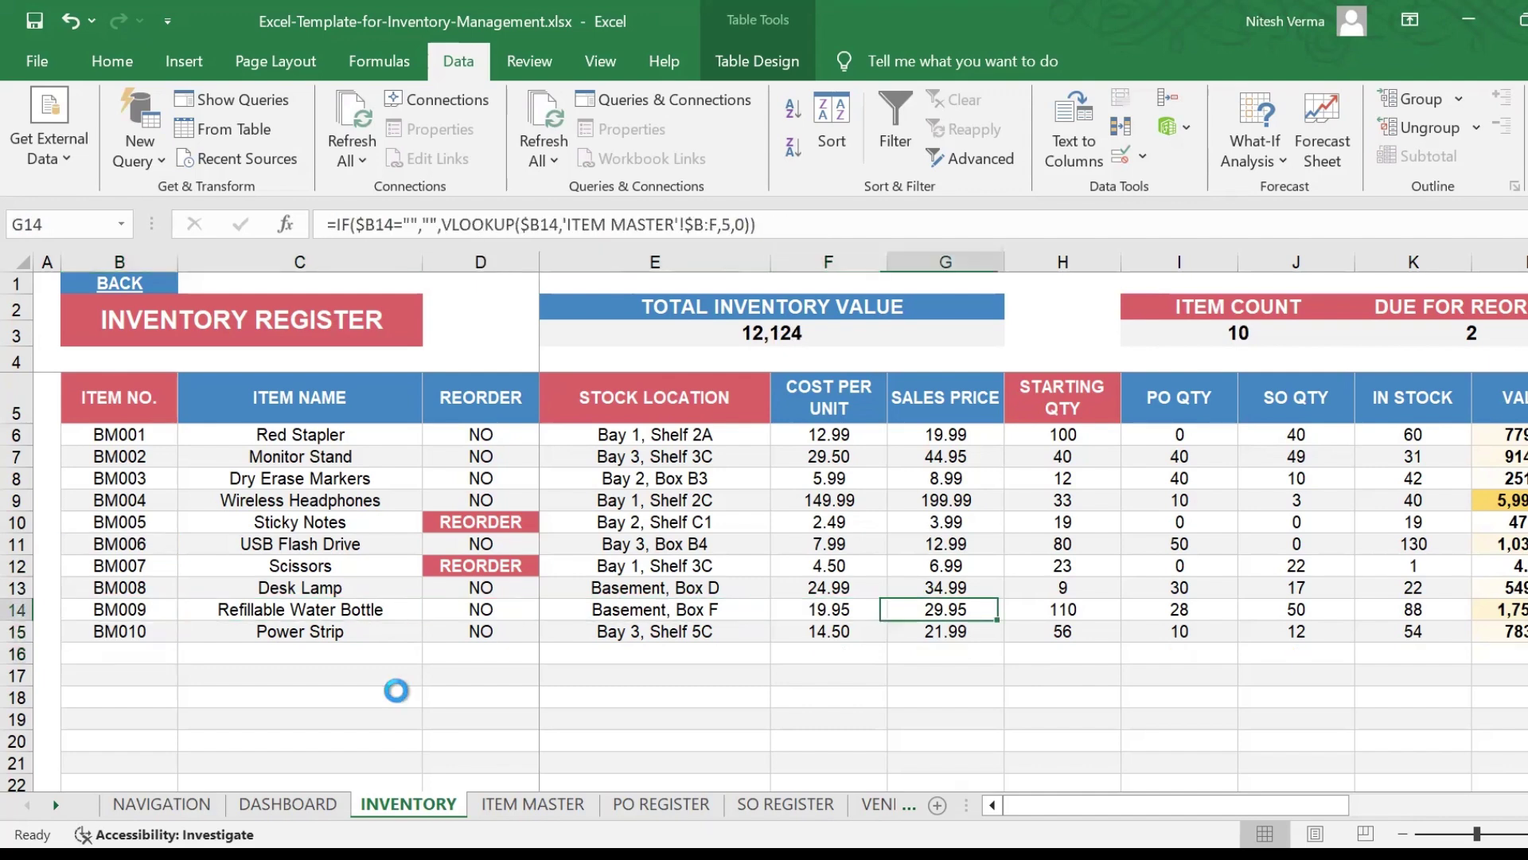
key(Right)
key(Right)
key(Right)
key(Right)
key(Right)
key(Right)
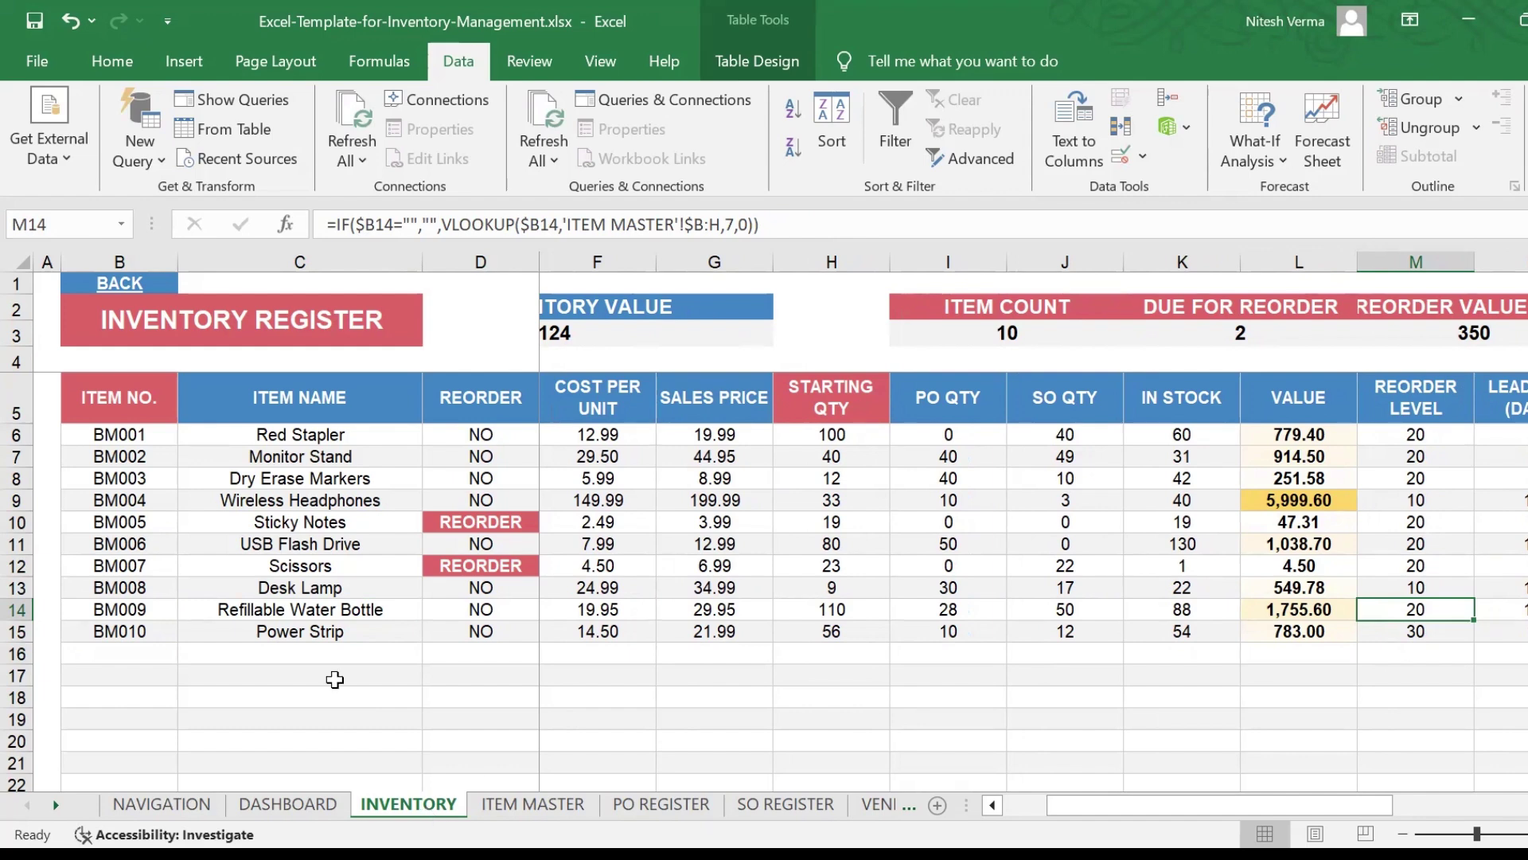
Tour the ITEM MASTER, PO REGISTER, SO REGISTER and VENDOR LIST sheets
click(548, 807)
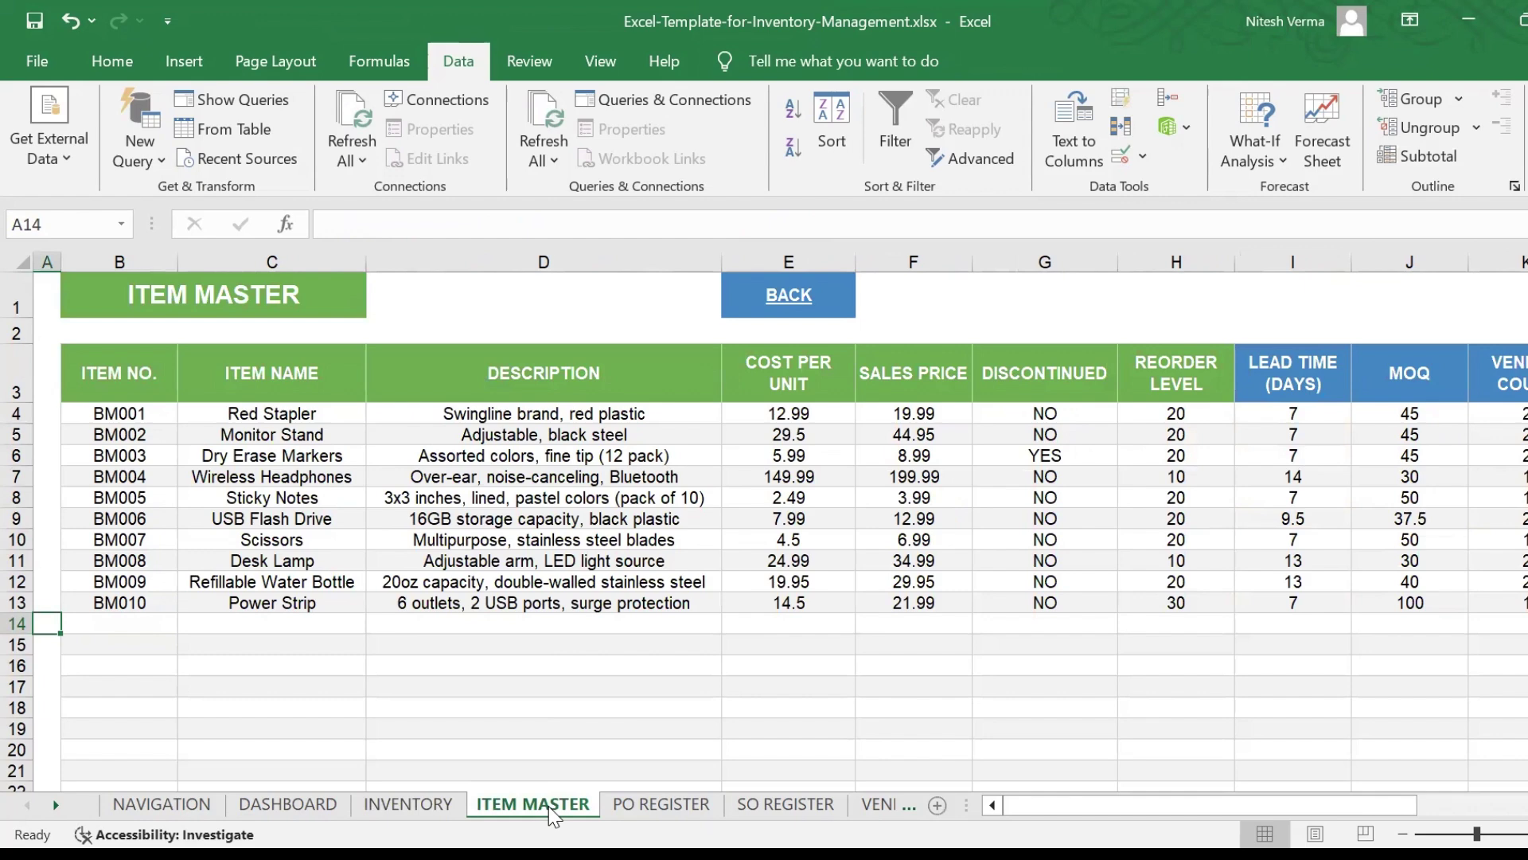
click(646, 806)
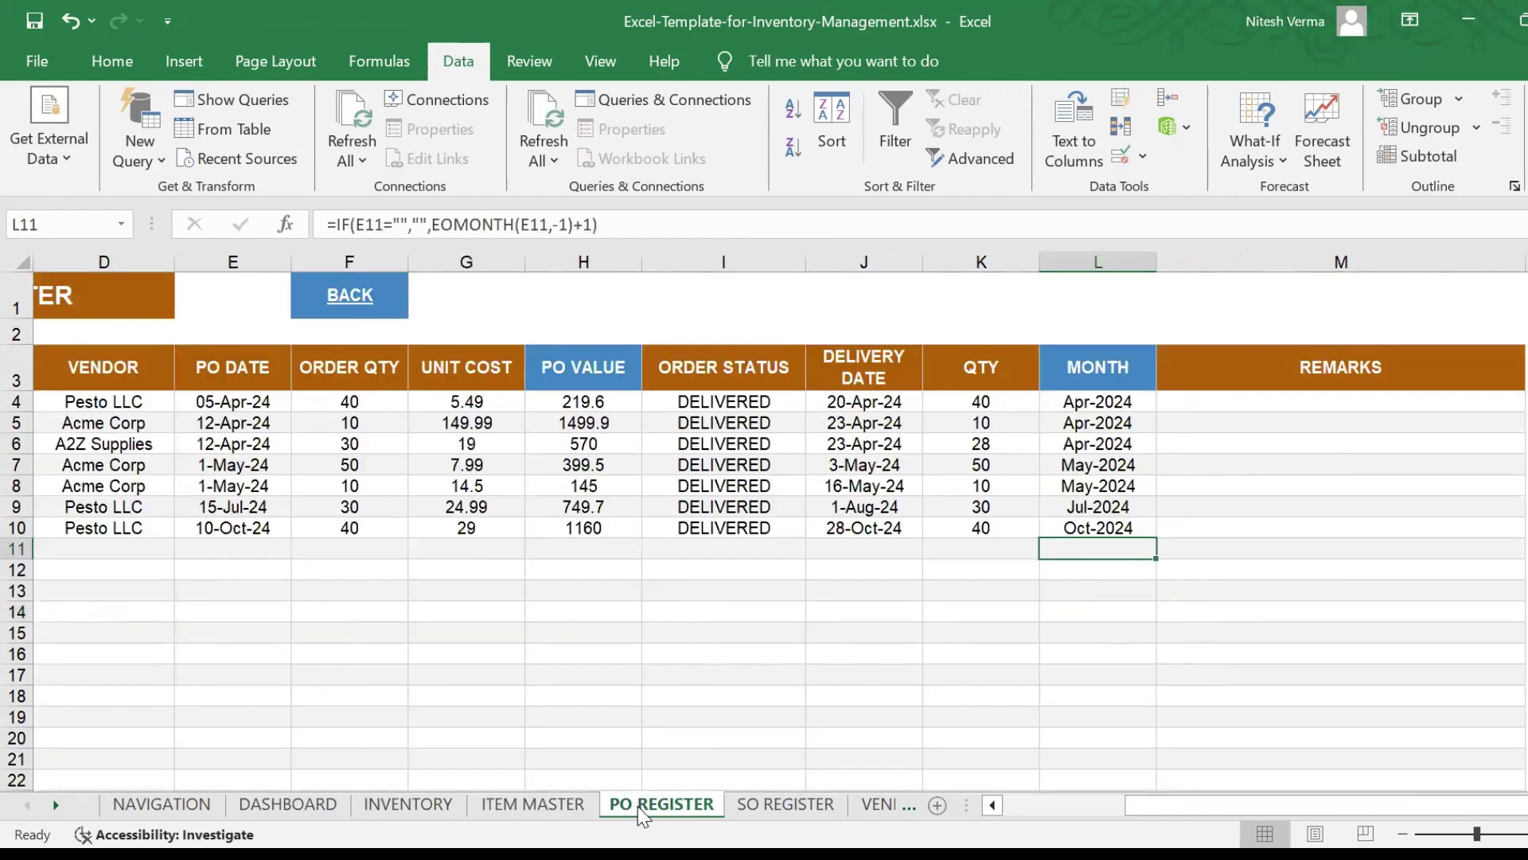
click(501, 659)
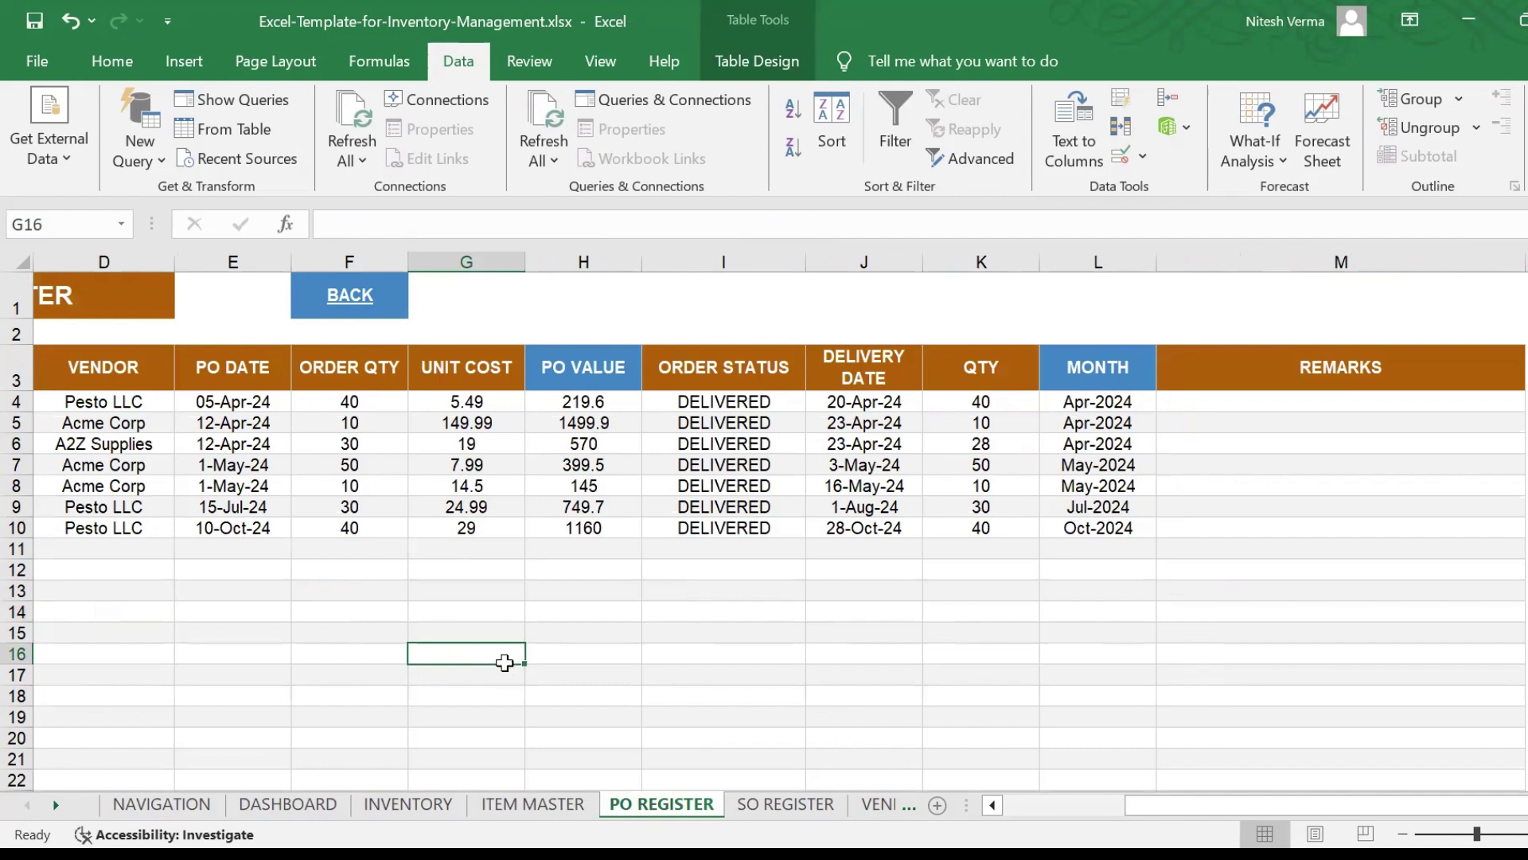
key(Left)
key(Left)
key(Left)
key(Left)
key(Left)
key(Left)
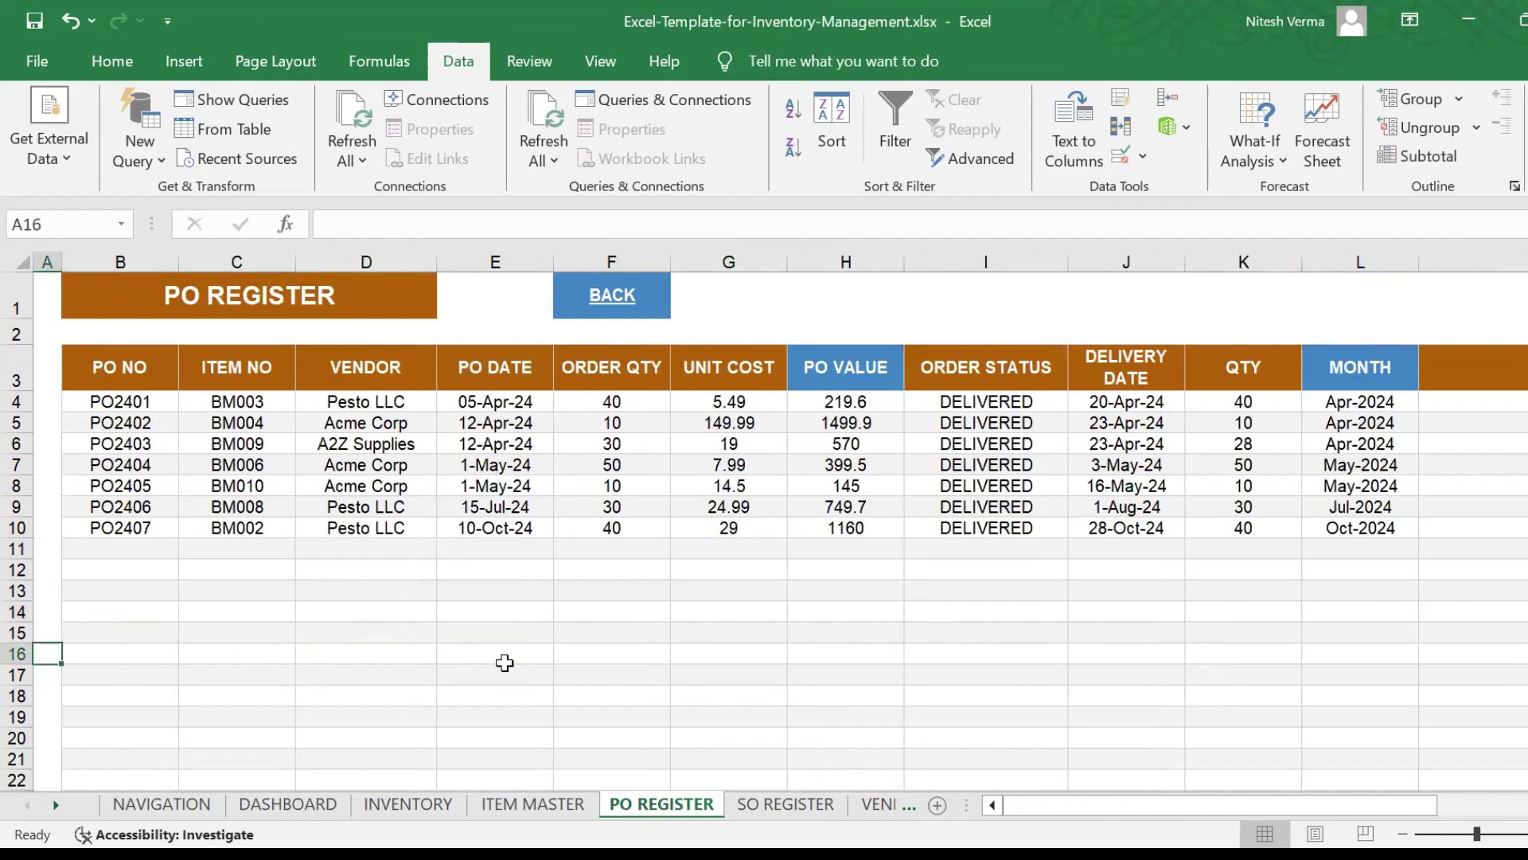
click(796, 806)
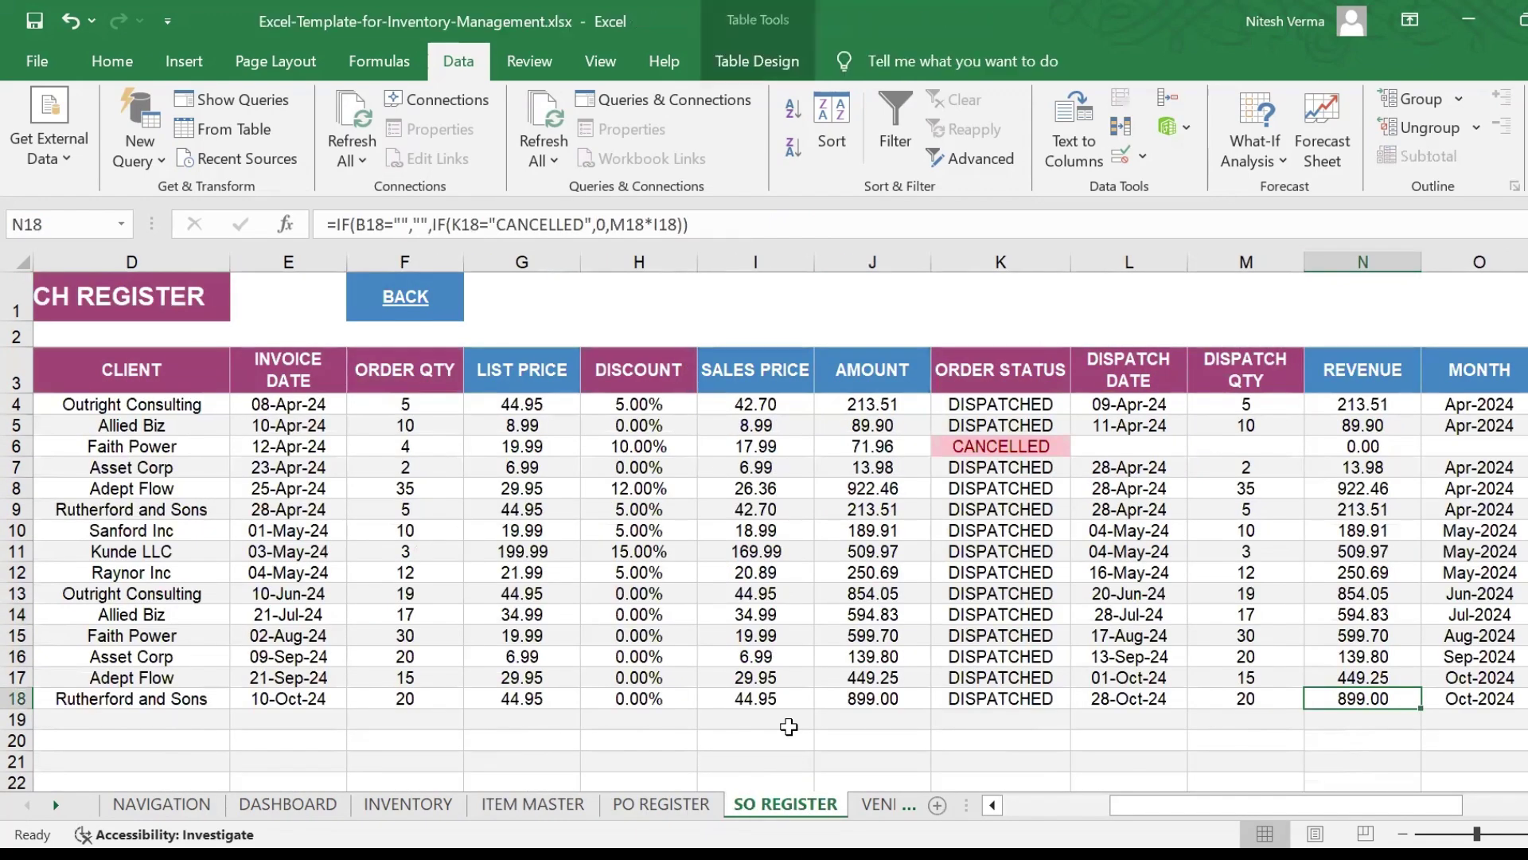
click(869, 806)
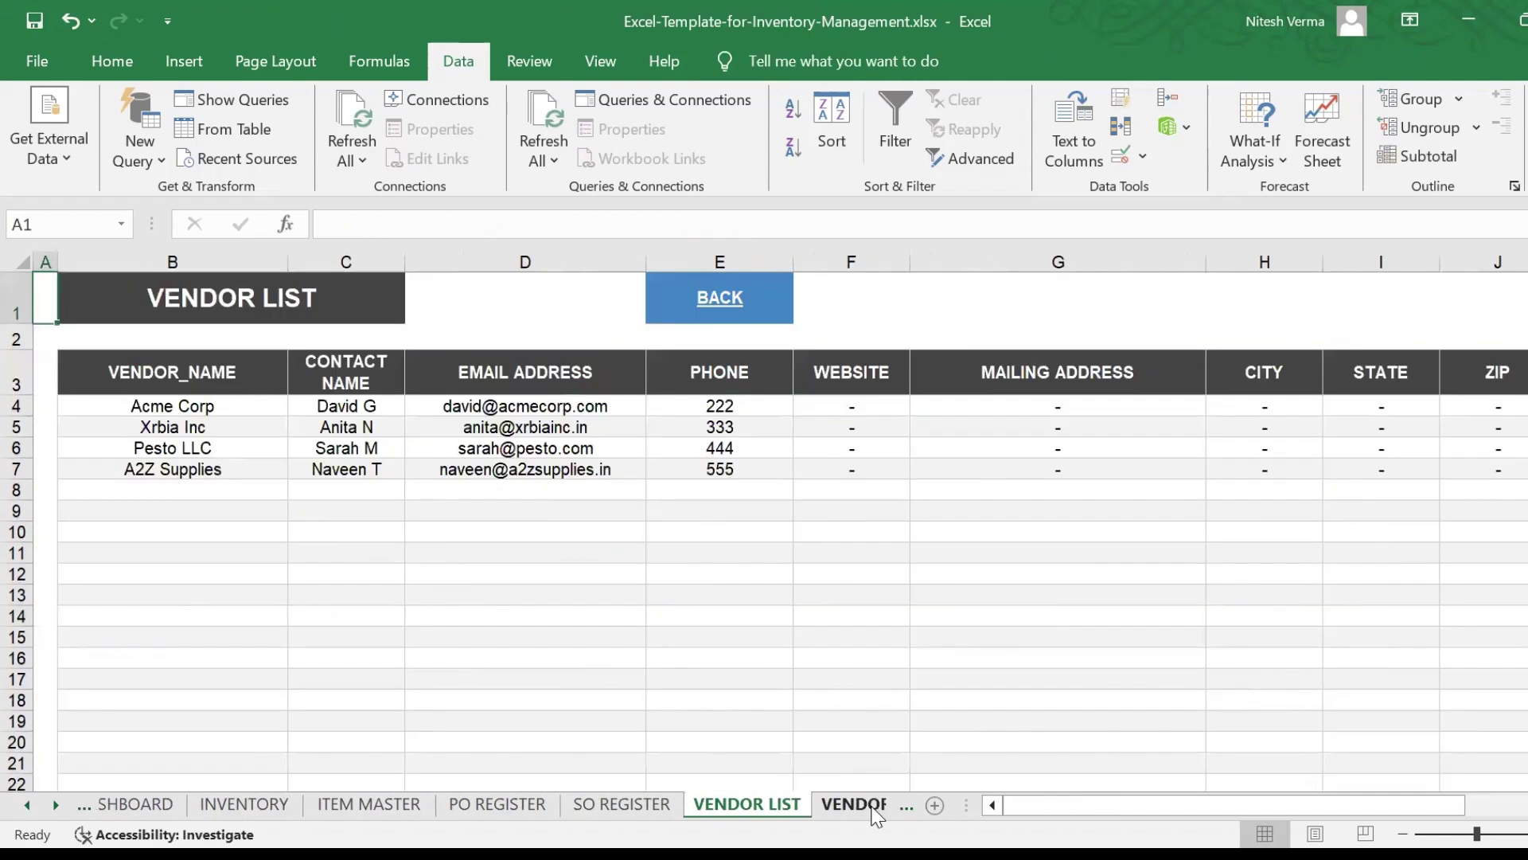
On VENDOR MASTER, set the ITEM NO filter to Select All so every vendor row shows
click(872, 805)
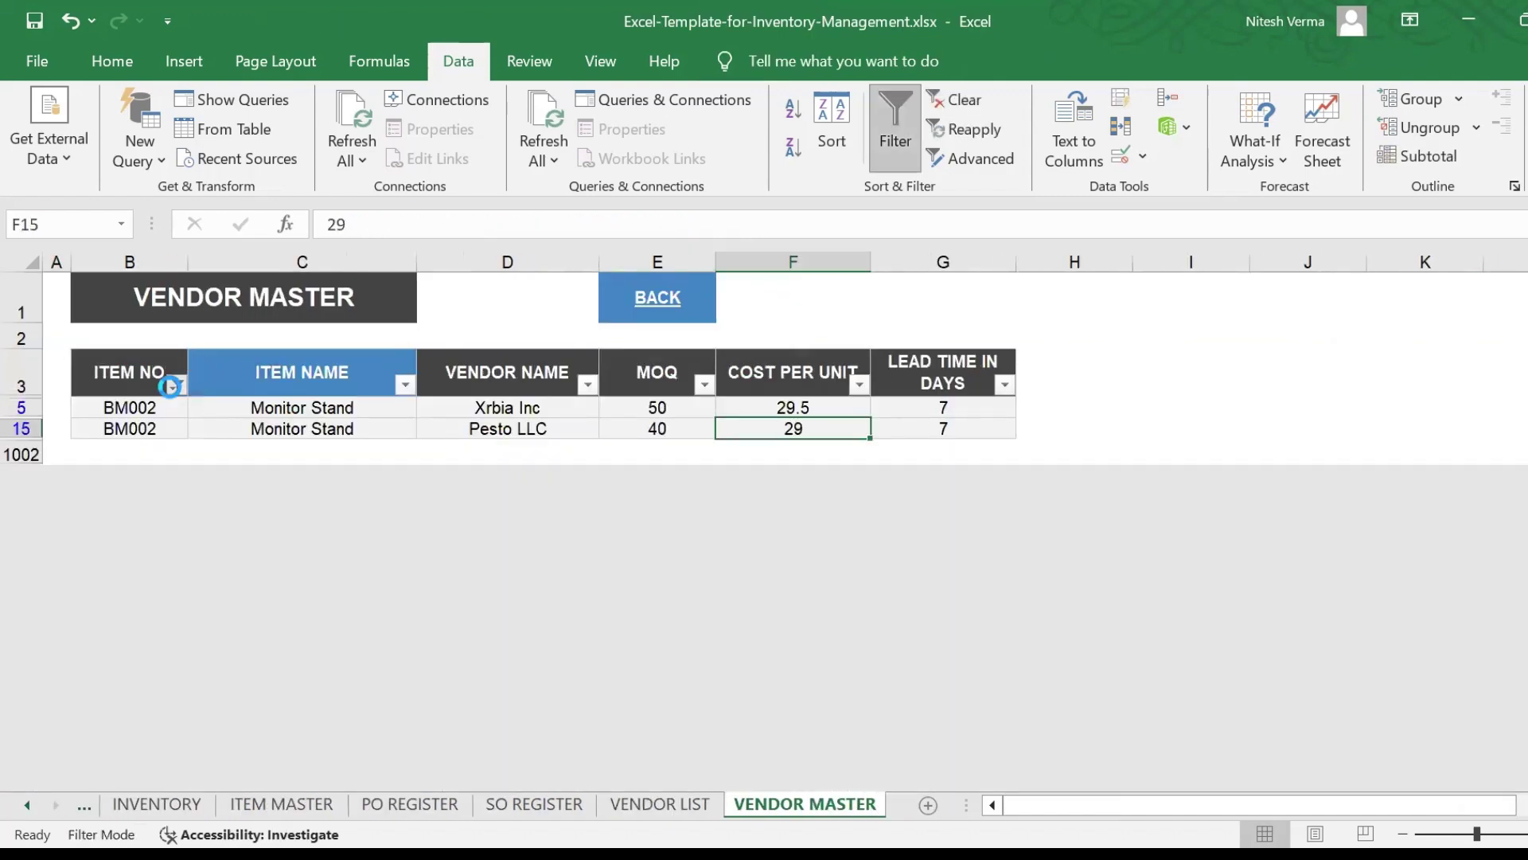
click(176, 385)
click(253, 578)
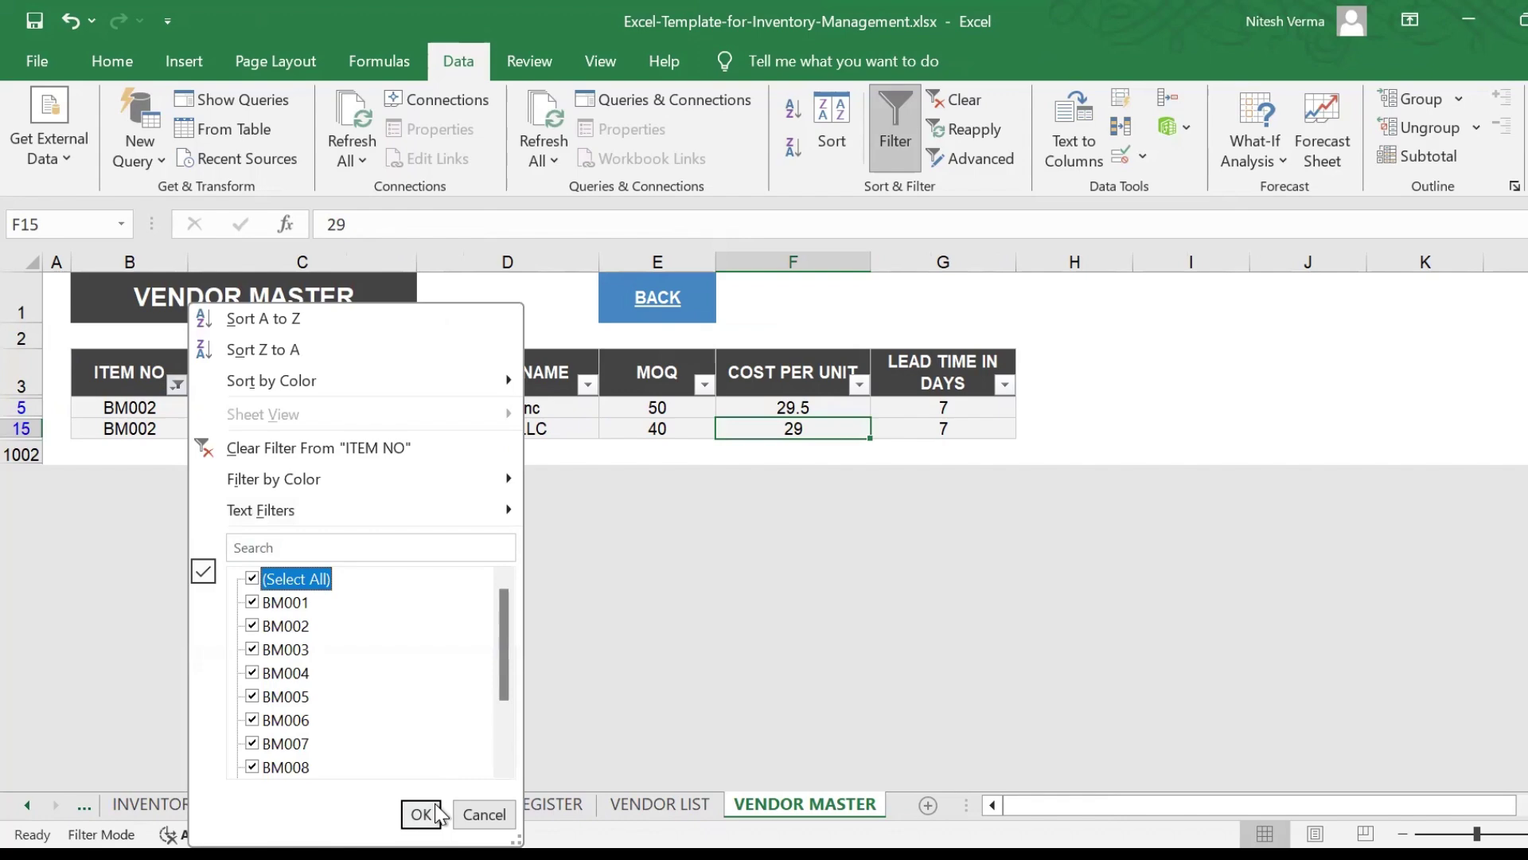
click(421, 813)
click(1146, 592)
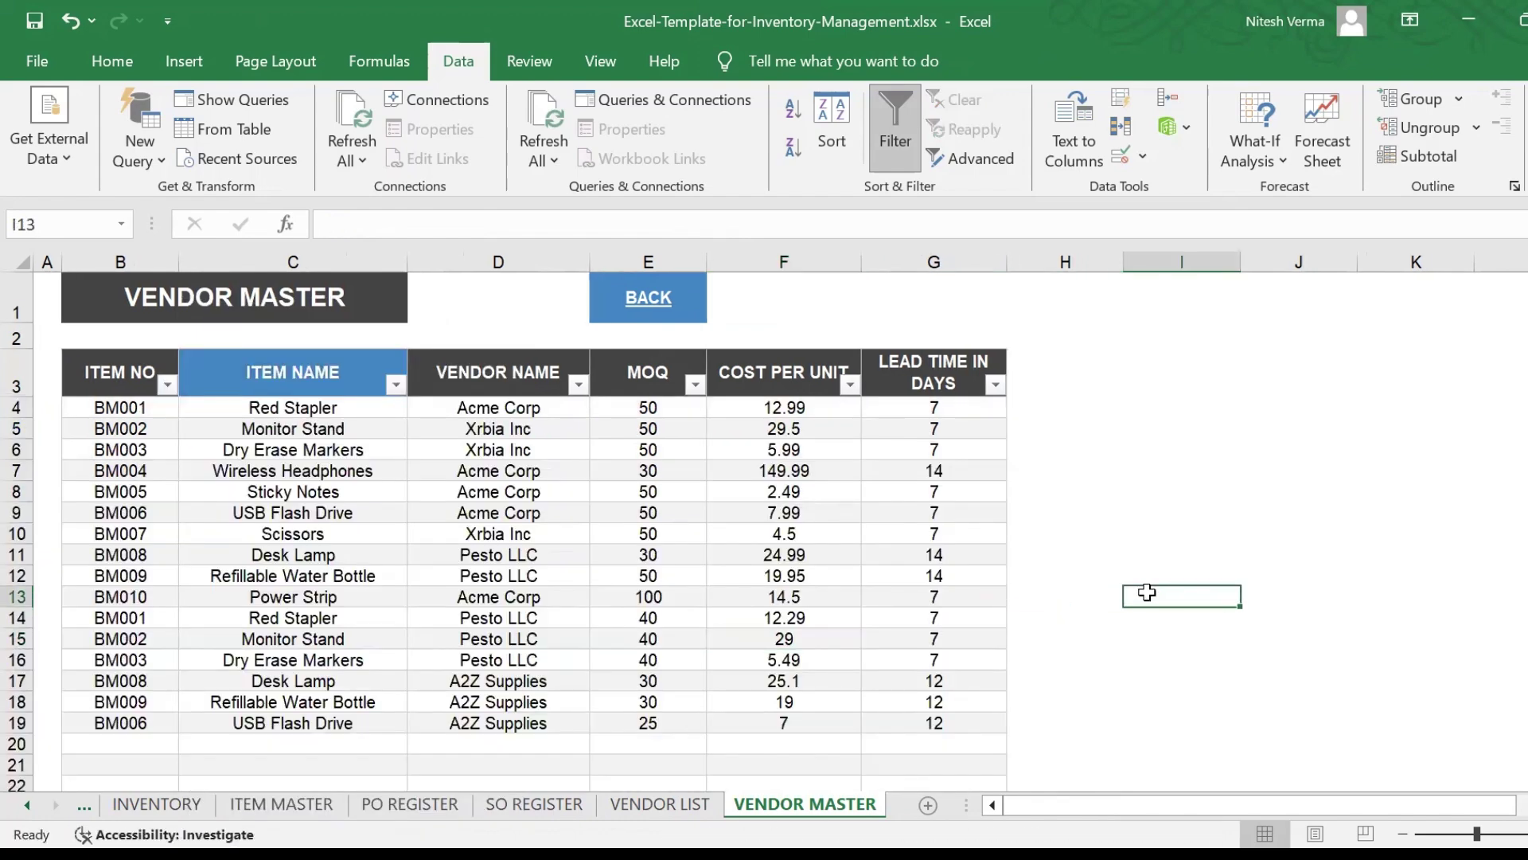
Step back through VENDOR LIST, SO REGISTER, PO REGISTER and ITEM MASTER to INVENTORY, then NAVIGATION
click(699, 804)
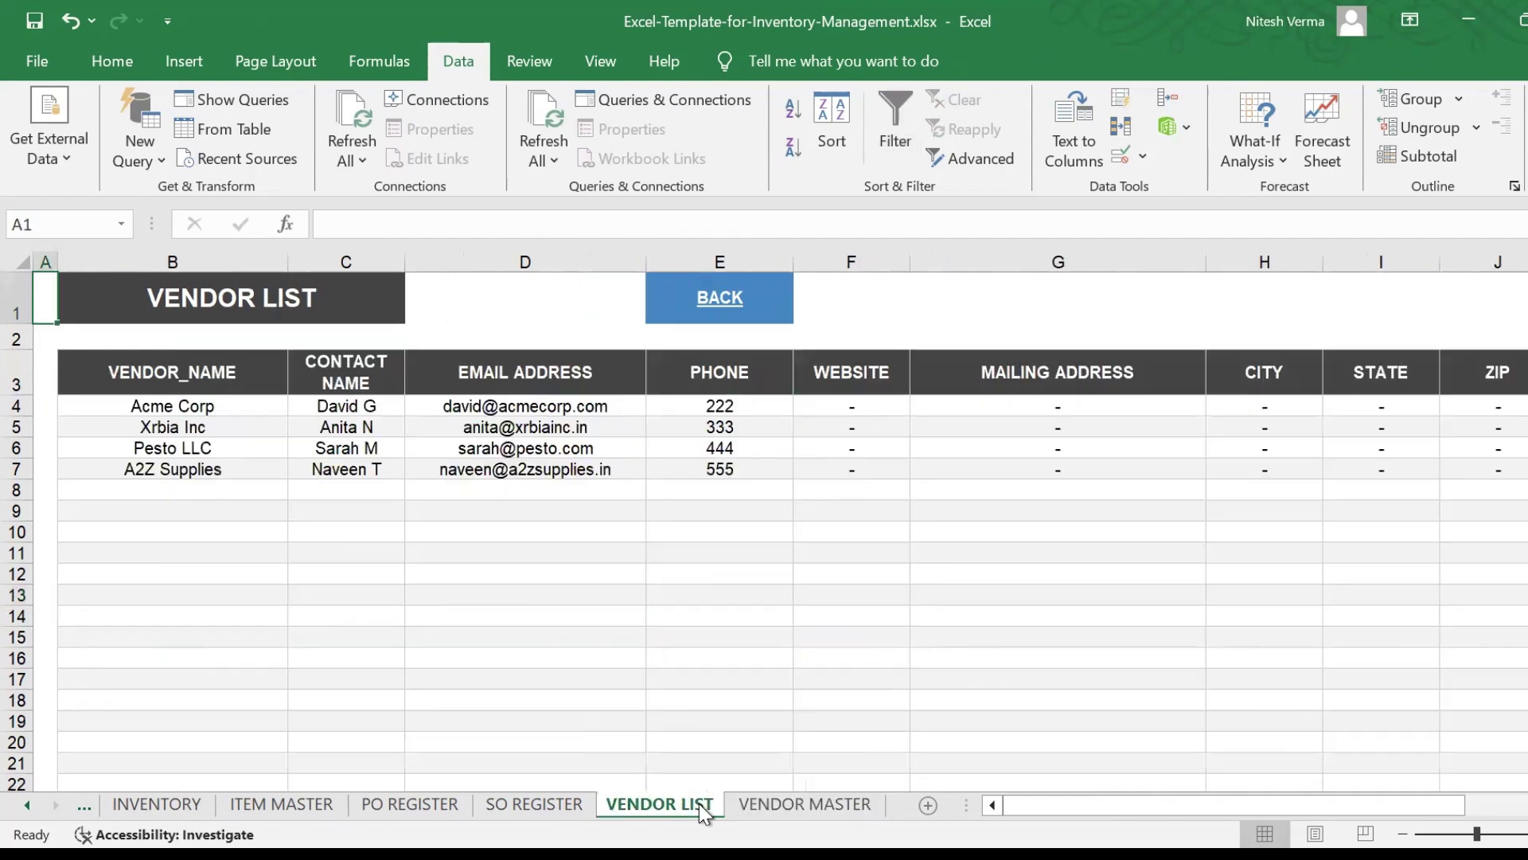
click(557, 805)
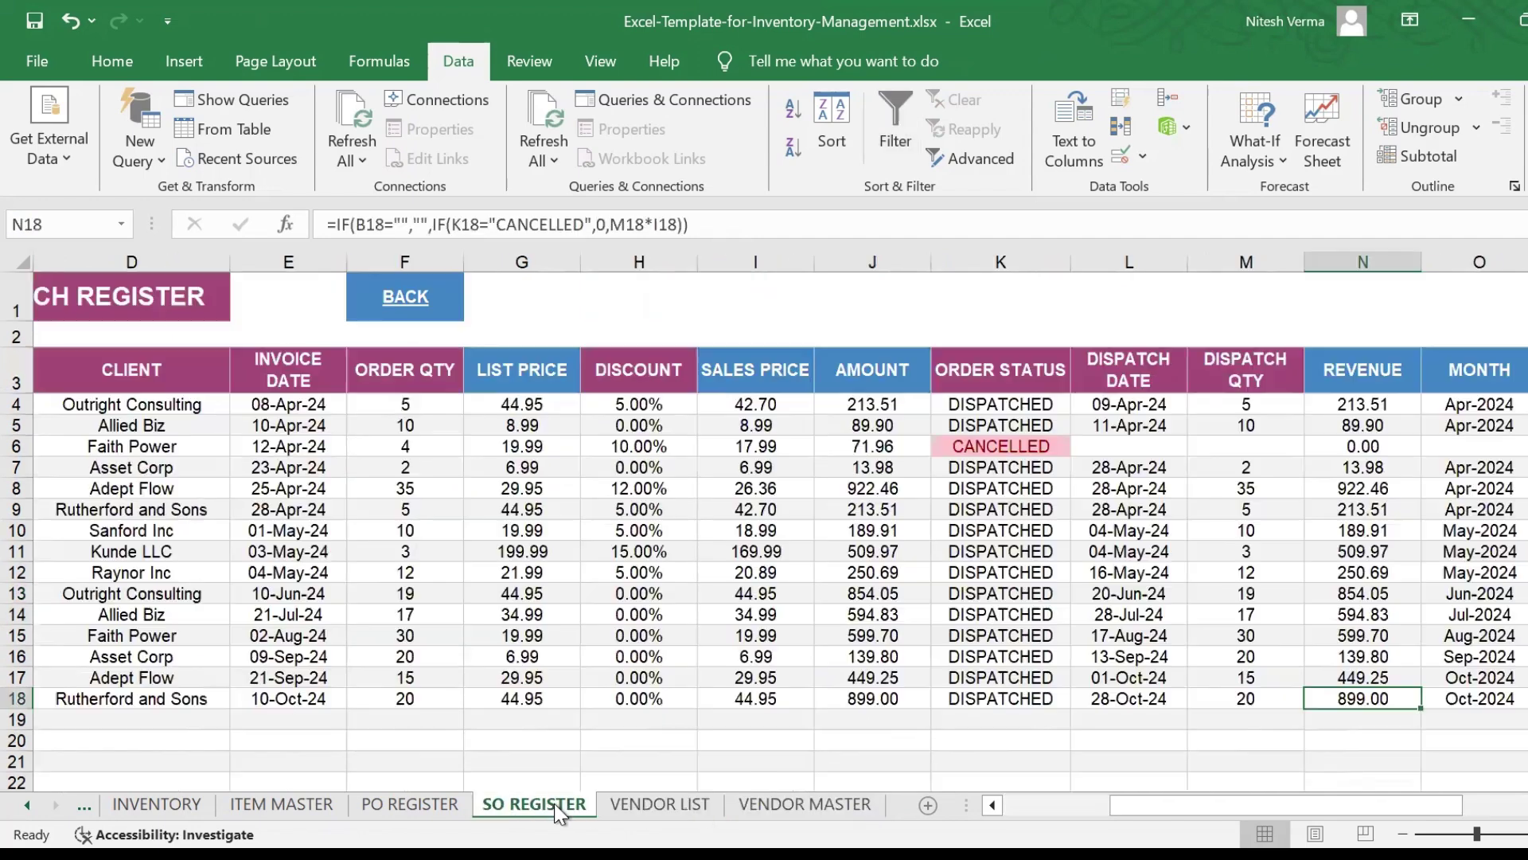
click(436, 804)
click(307, 807)
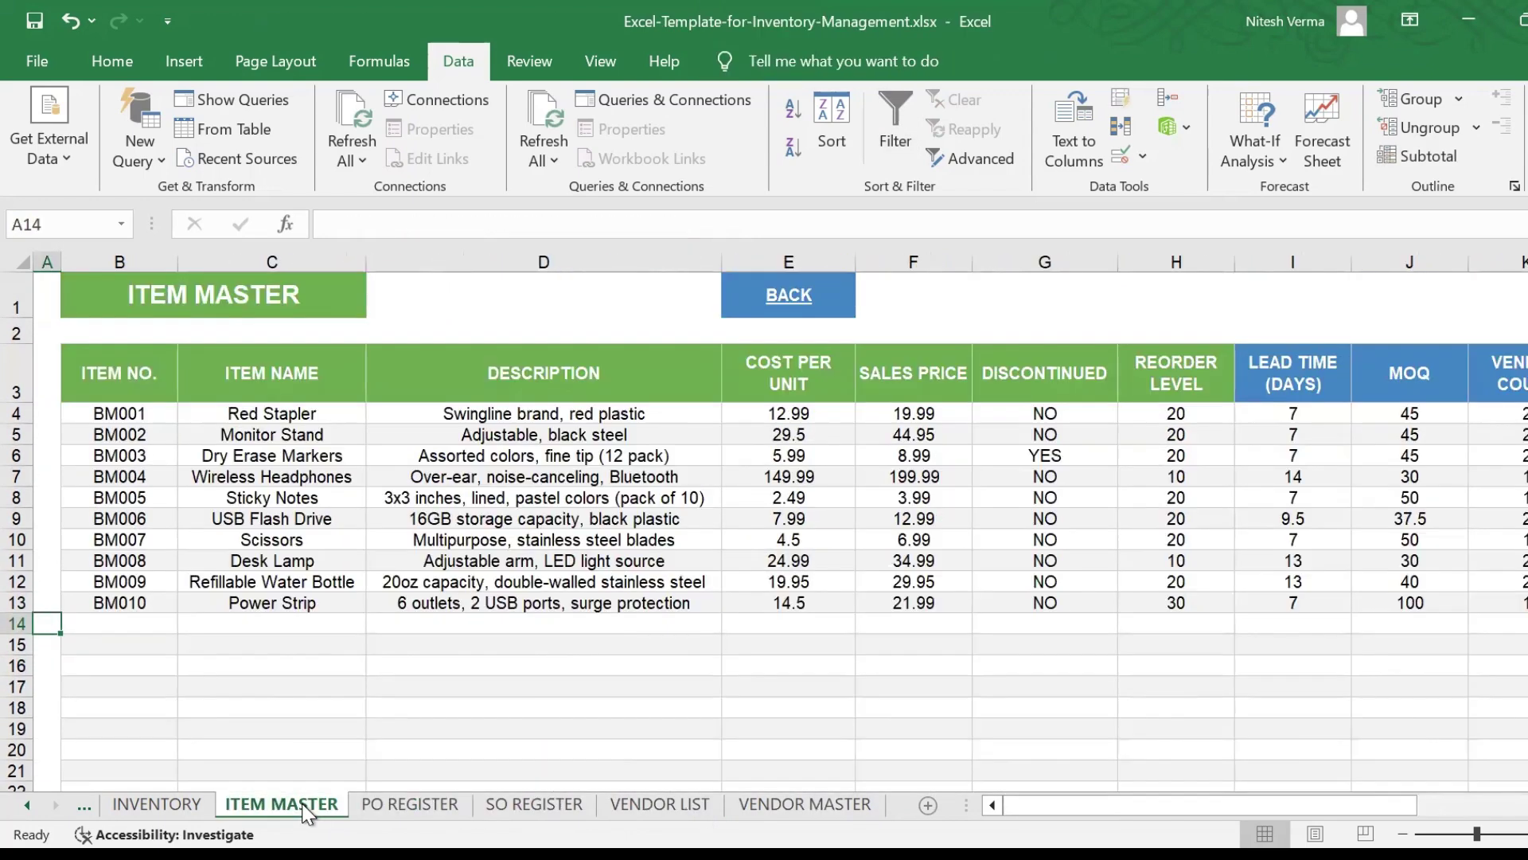
click(167, 806)
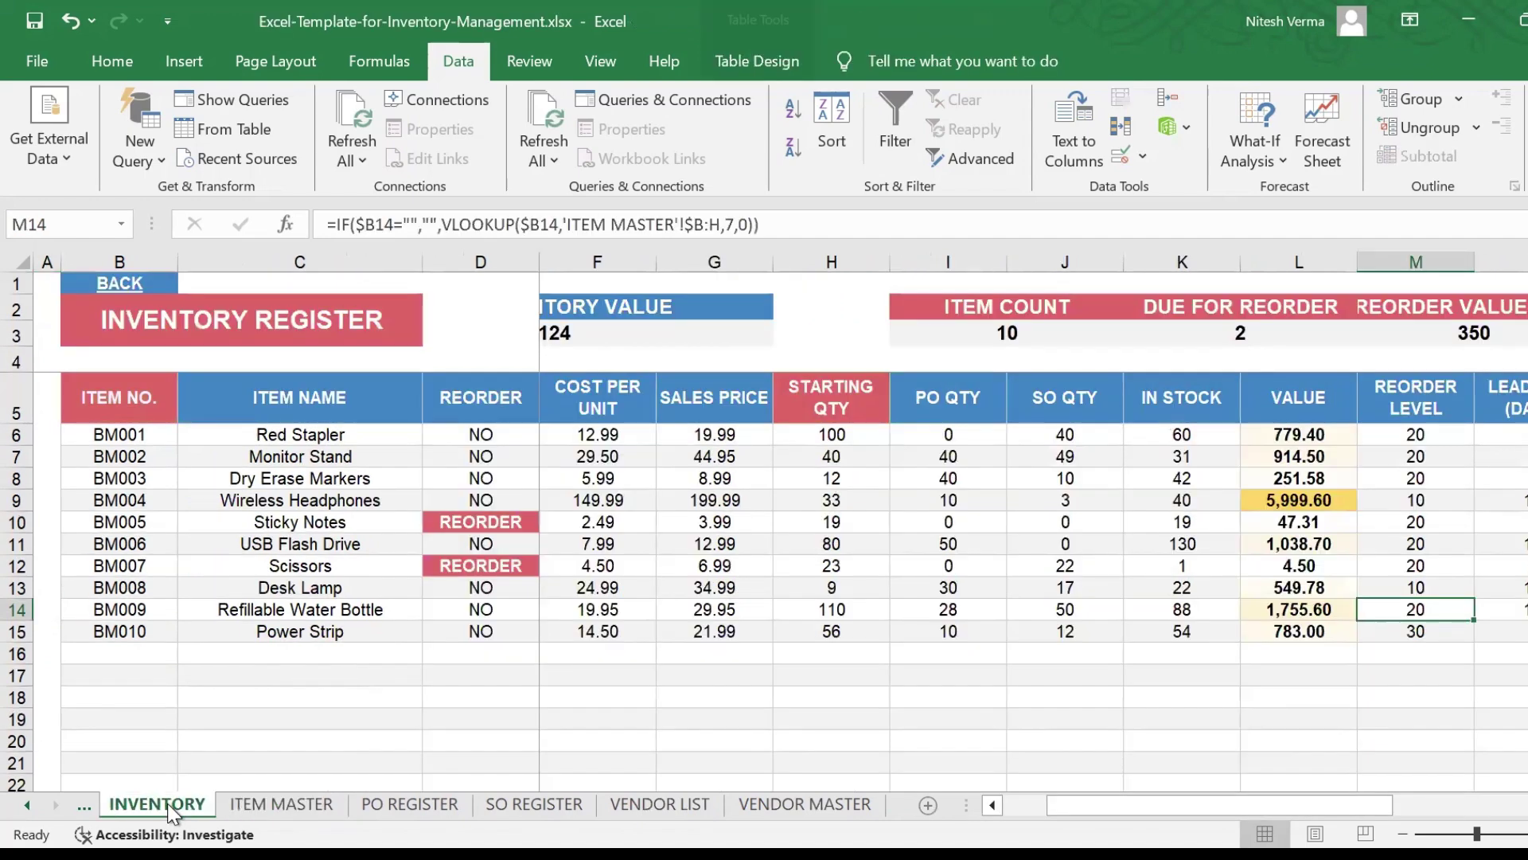
click(142, 281)
View the DASHBOARD totals and chart, then return to the INVENTORY sheet
click(196, 332)
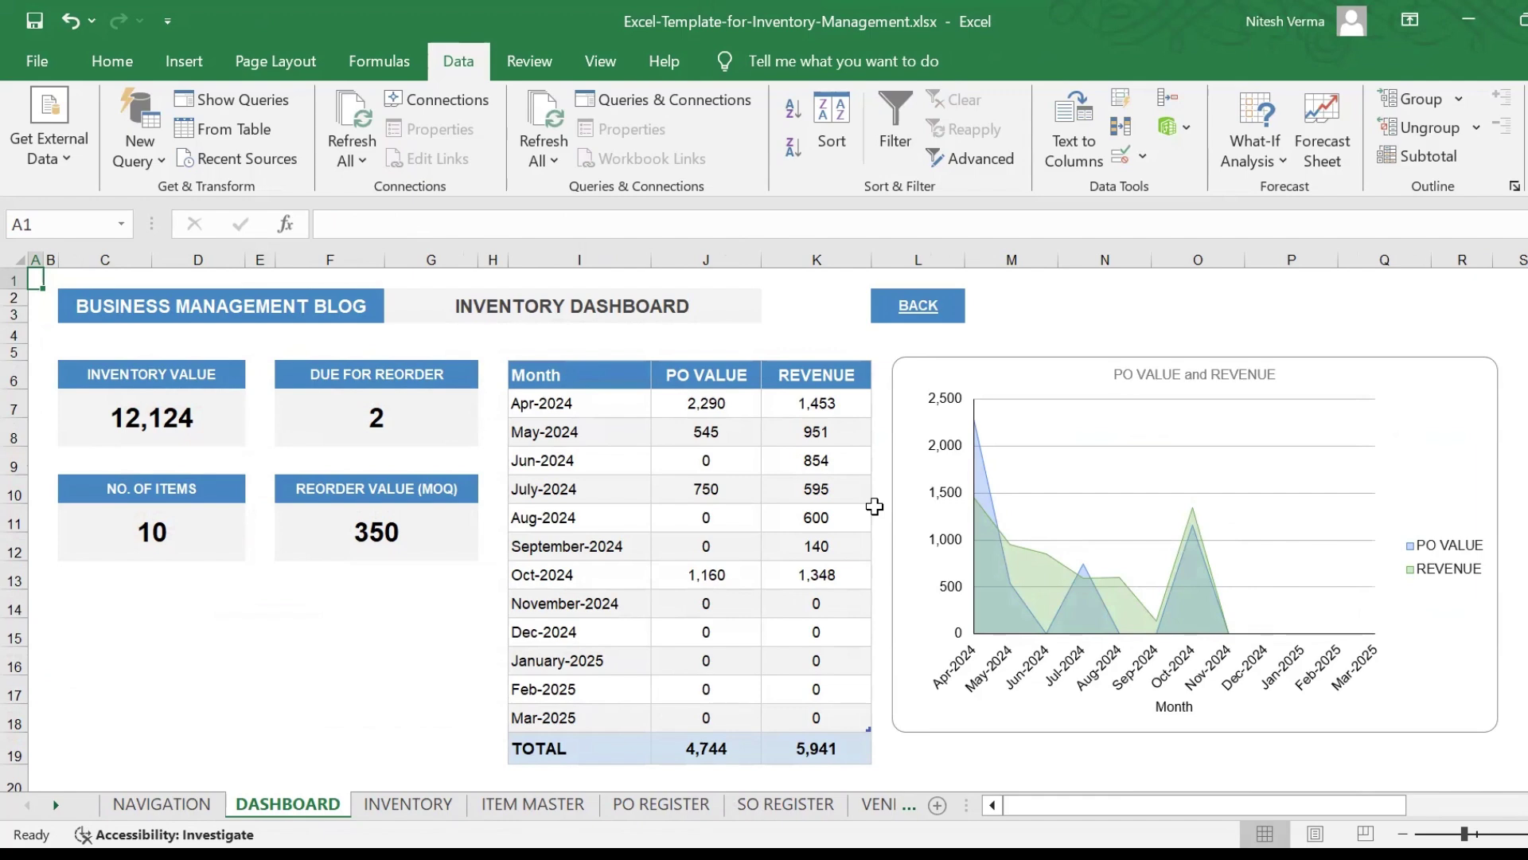
click(430, 805)
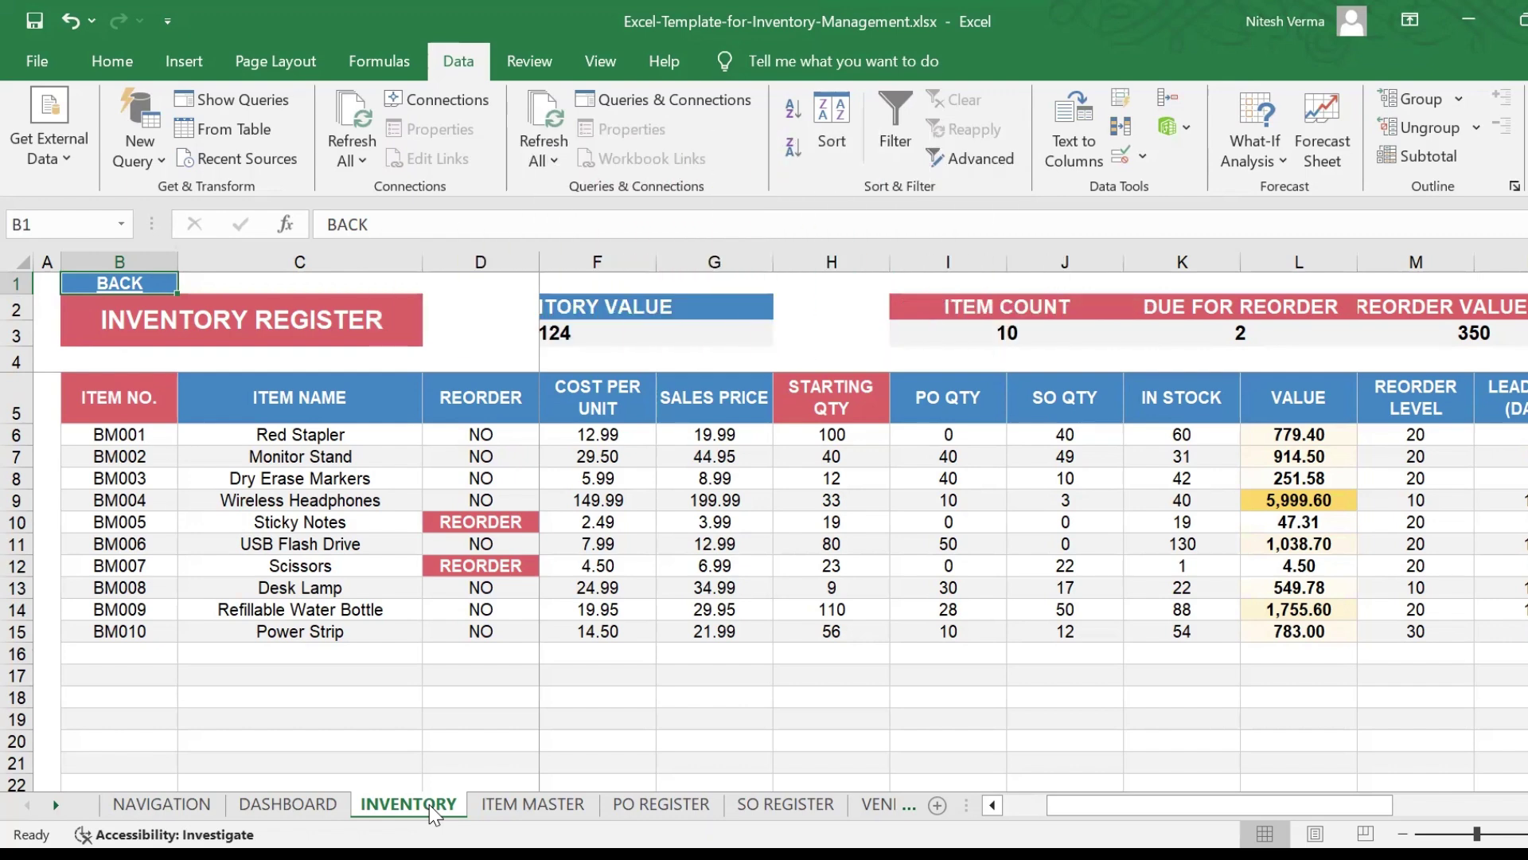
Inspect the ITEM MASTER lookup formulas for Sticky Notes' sales price (G10) and cost per unit (F10)
click(728, 676)
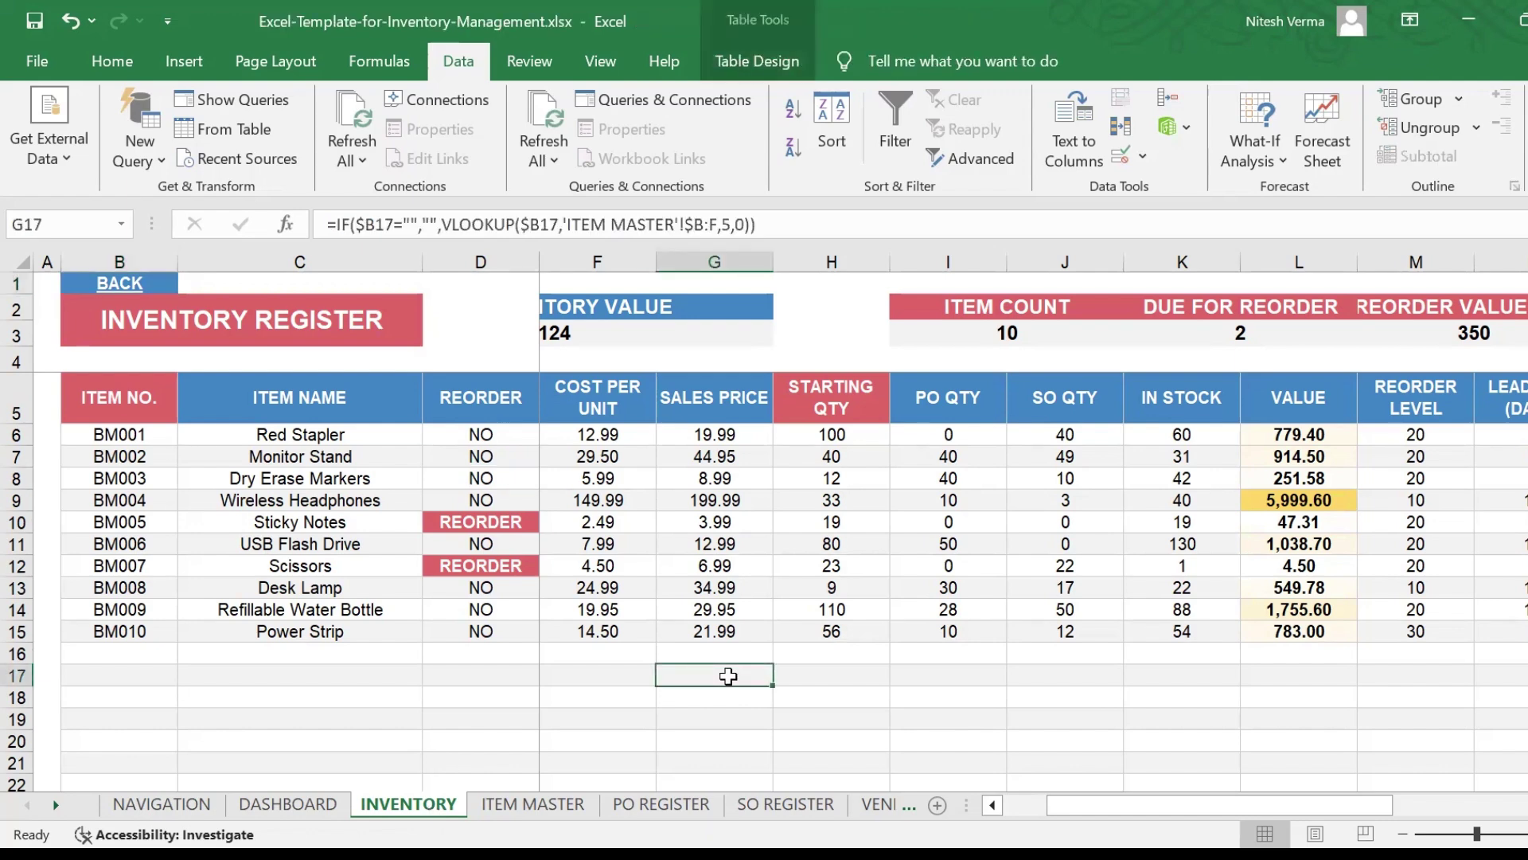
key(Up)
key(Up)
key(Up)
key(Up)
key(Up)
key(Up)
key(Up)
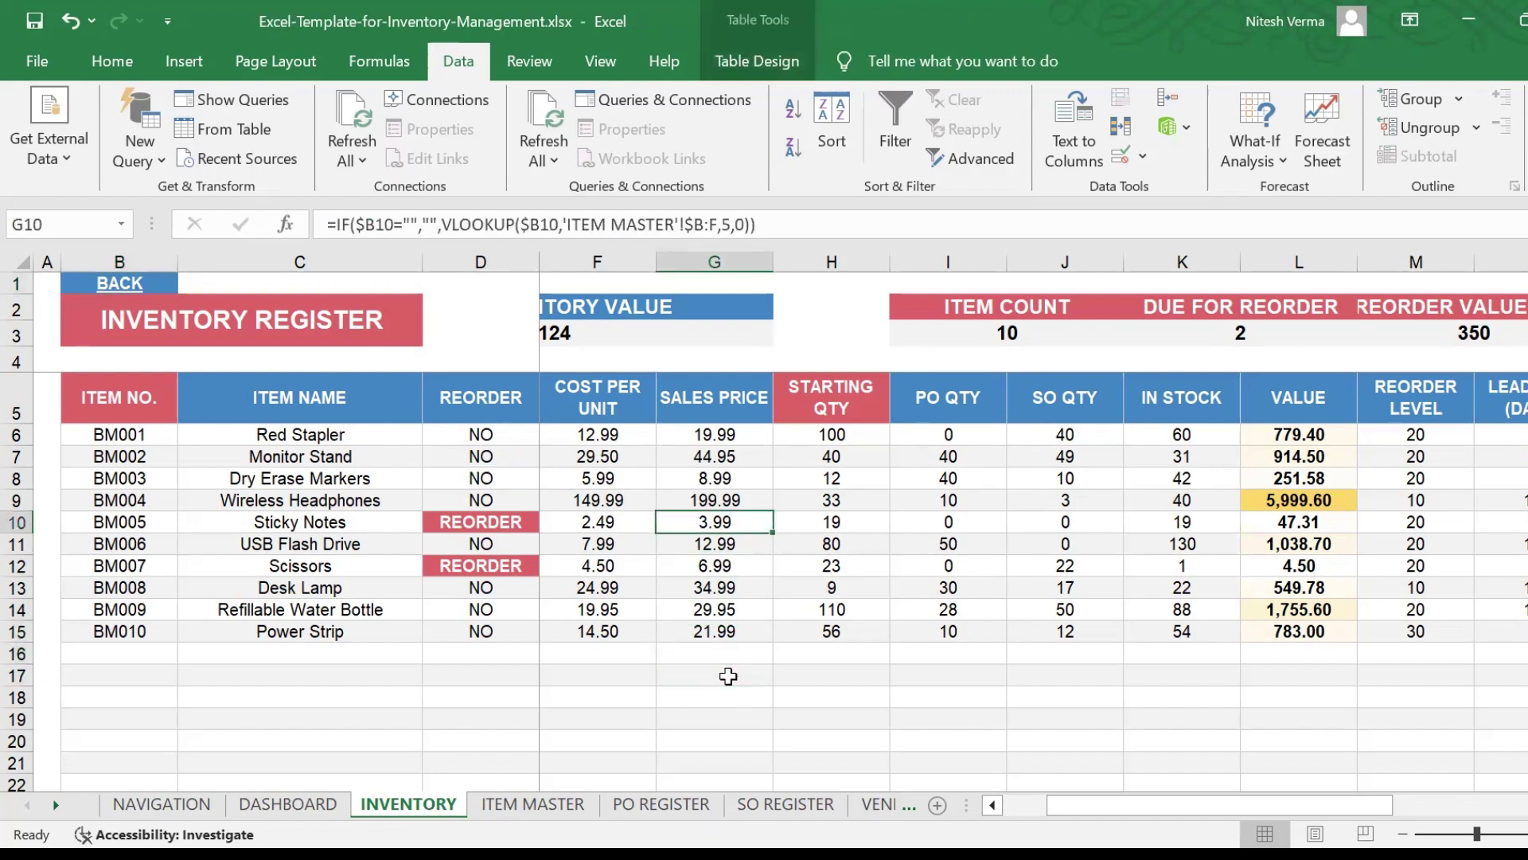
key(Left)
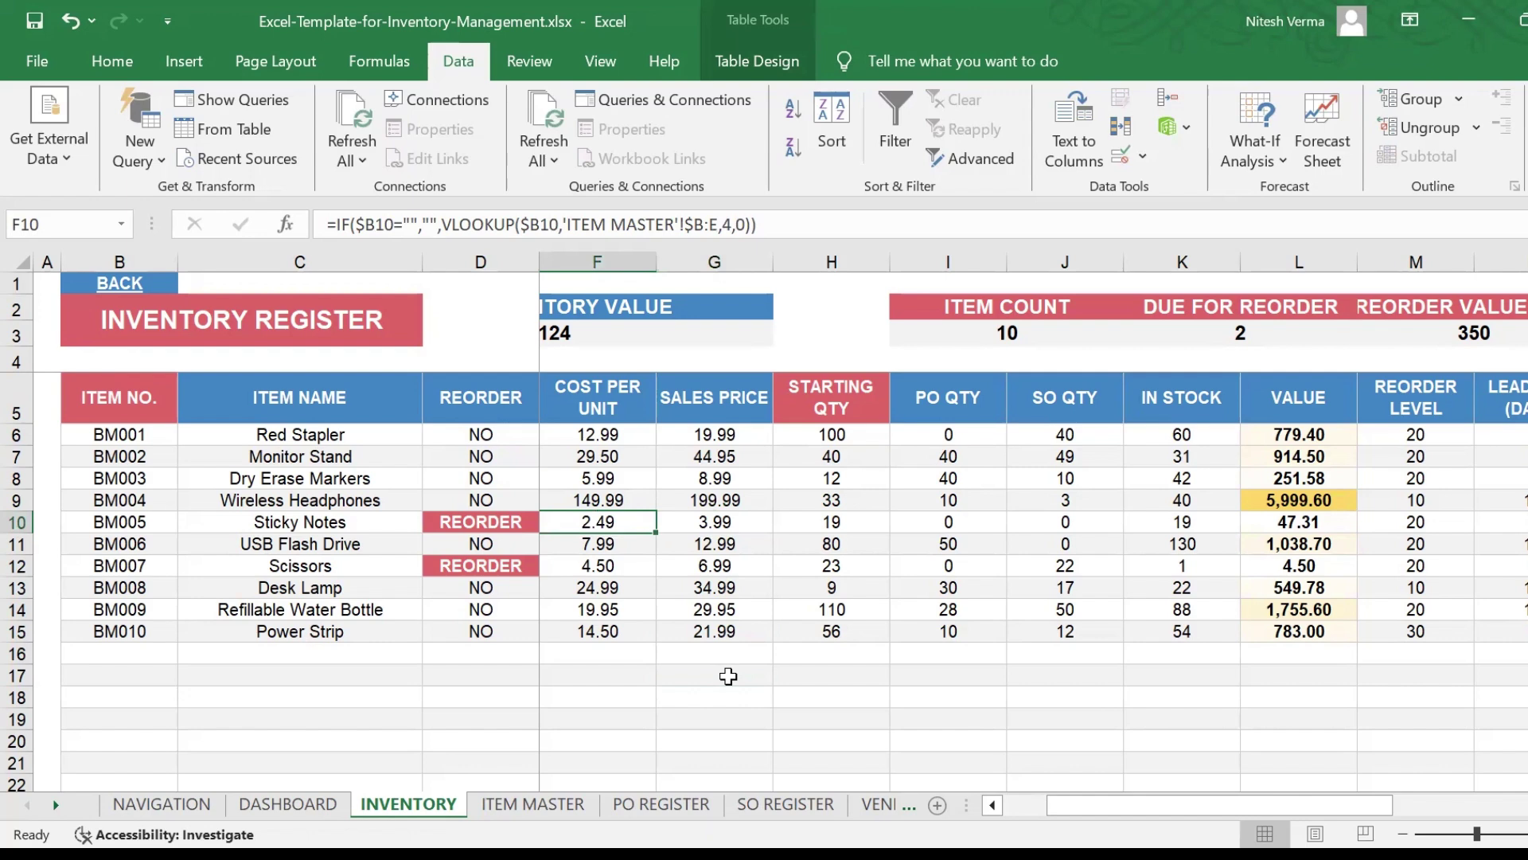
key(Home)
key(Right)
key(Right)
key(Right)
key(Right)
key(Right)
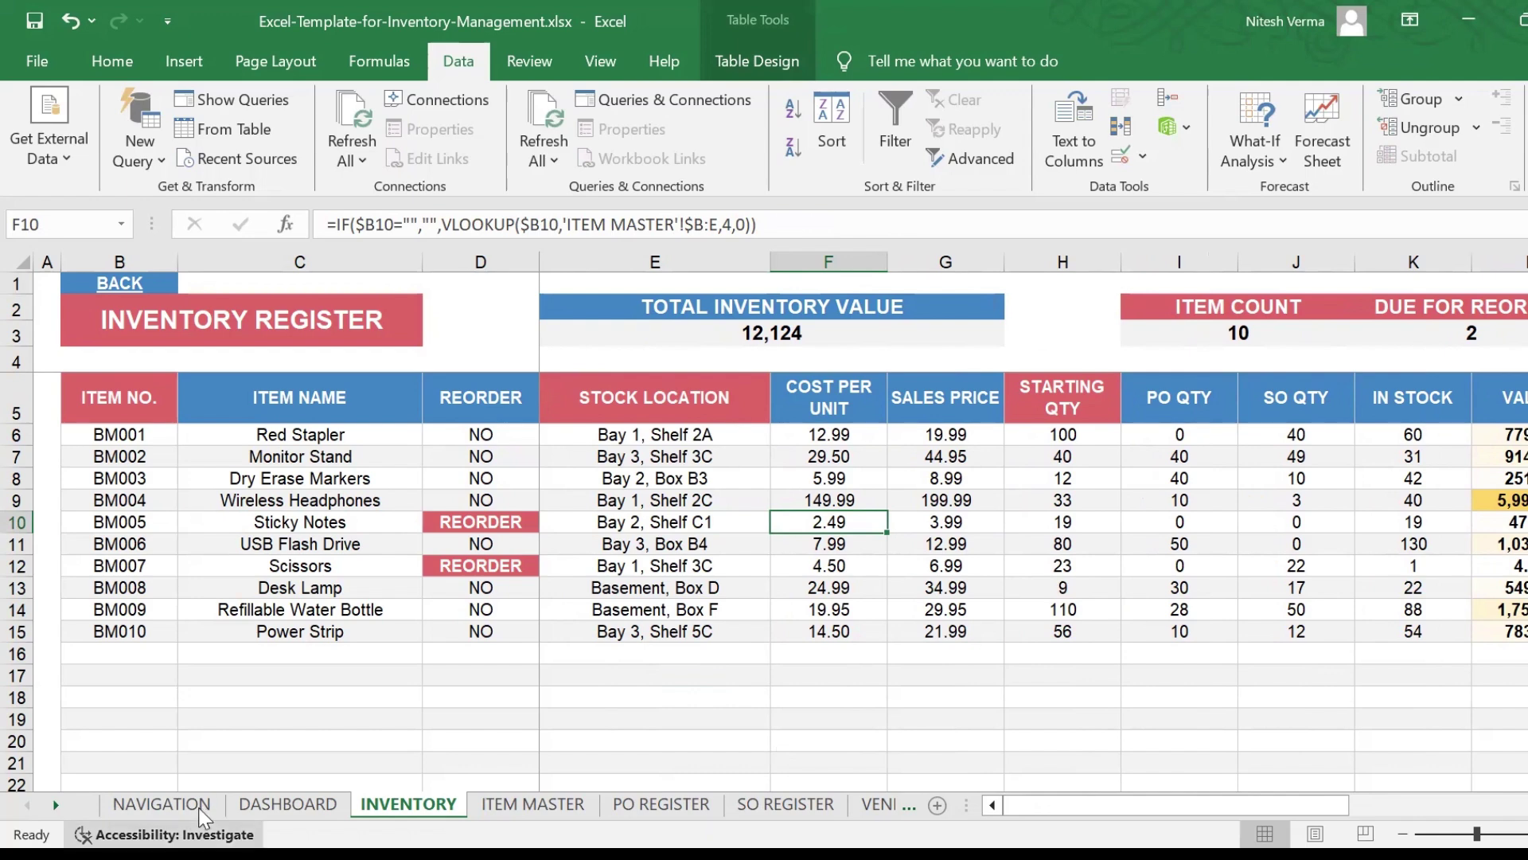
click(289, 804)
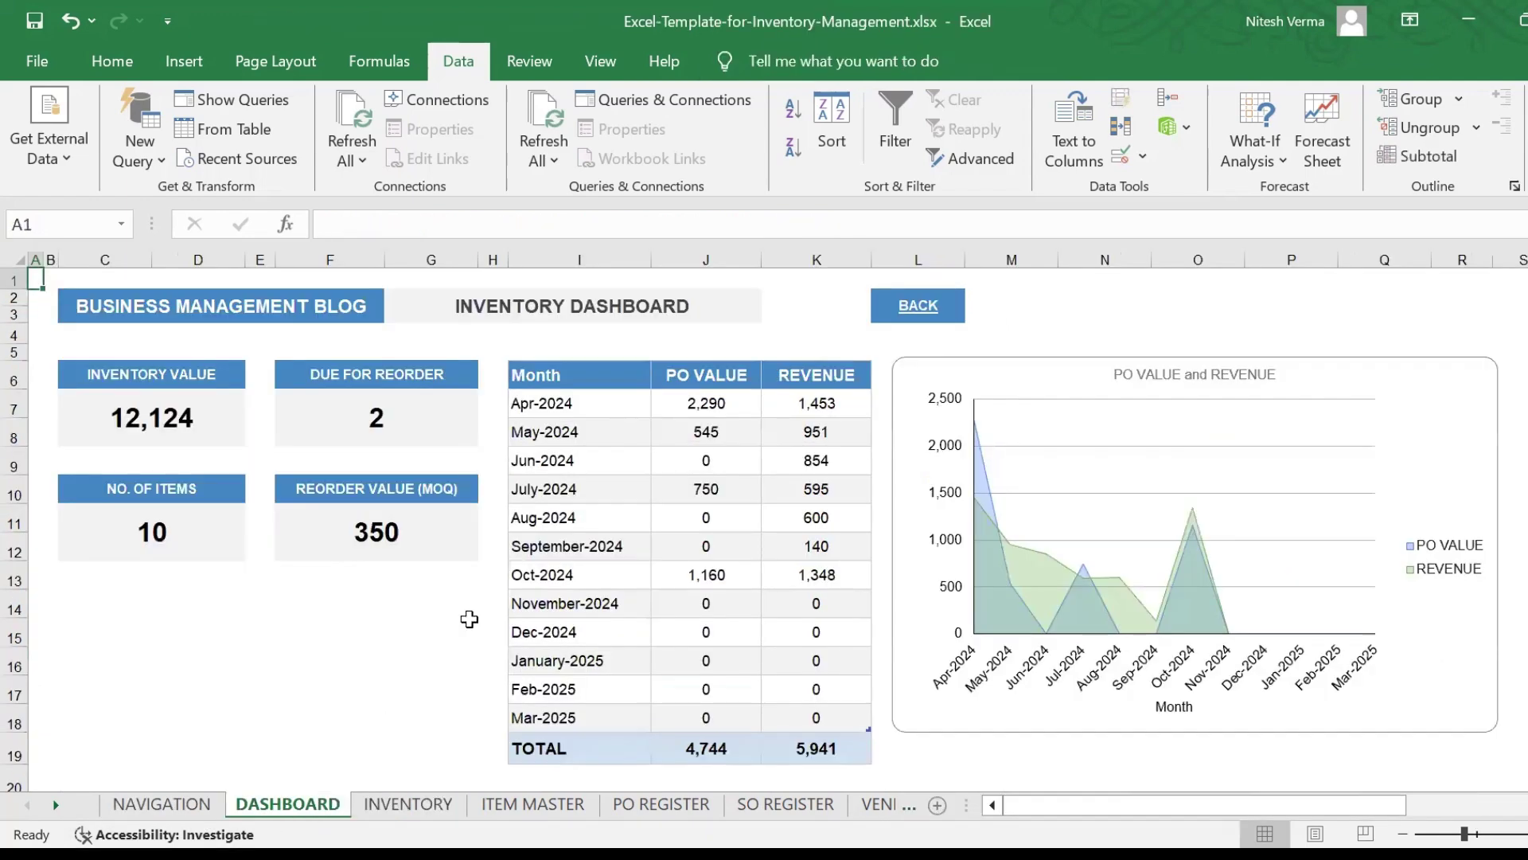
click(606, 402)
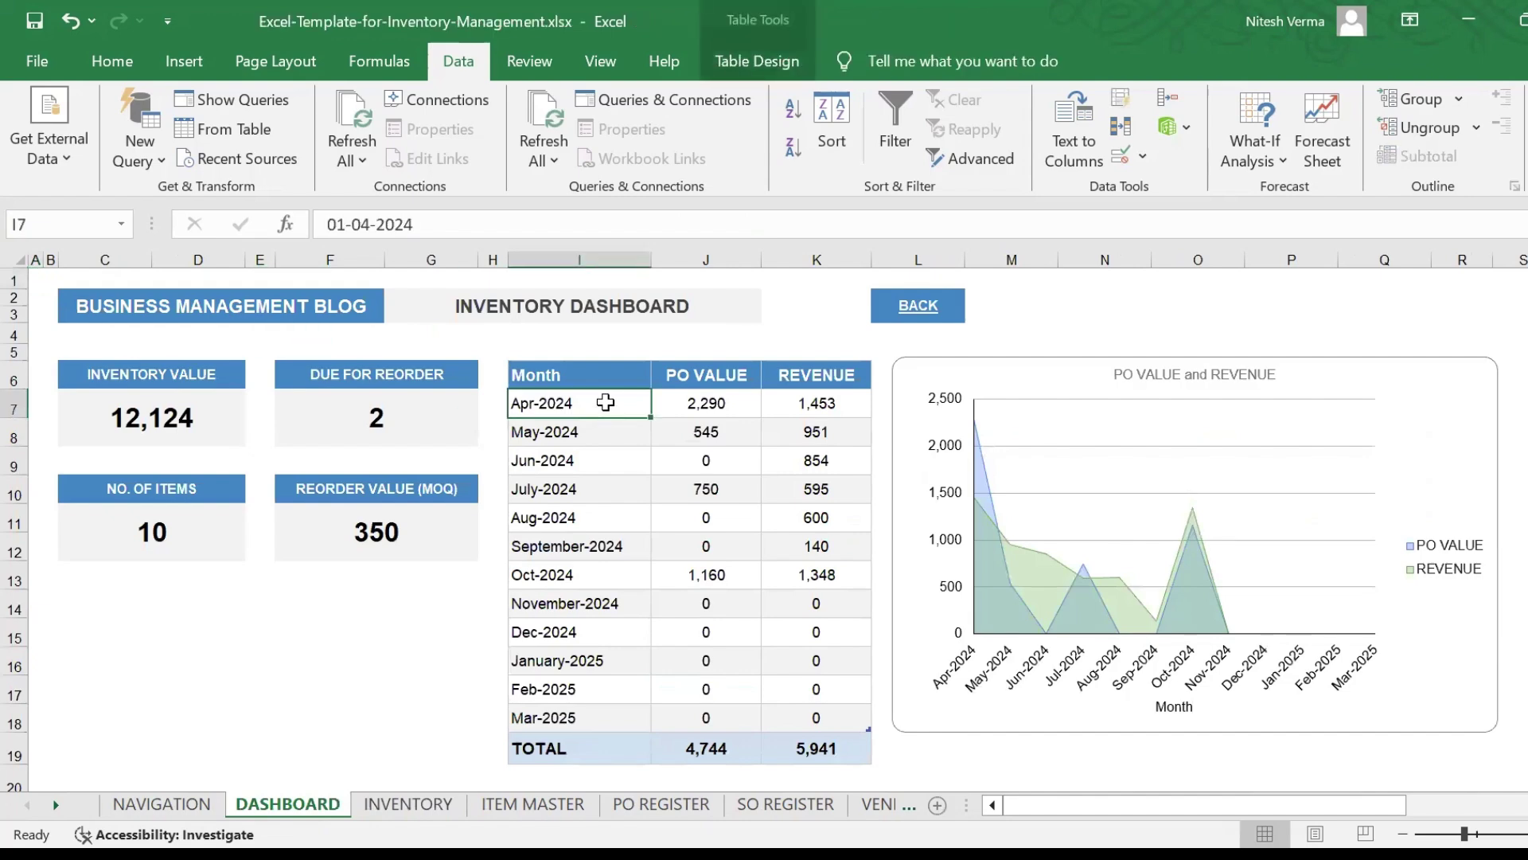